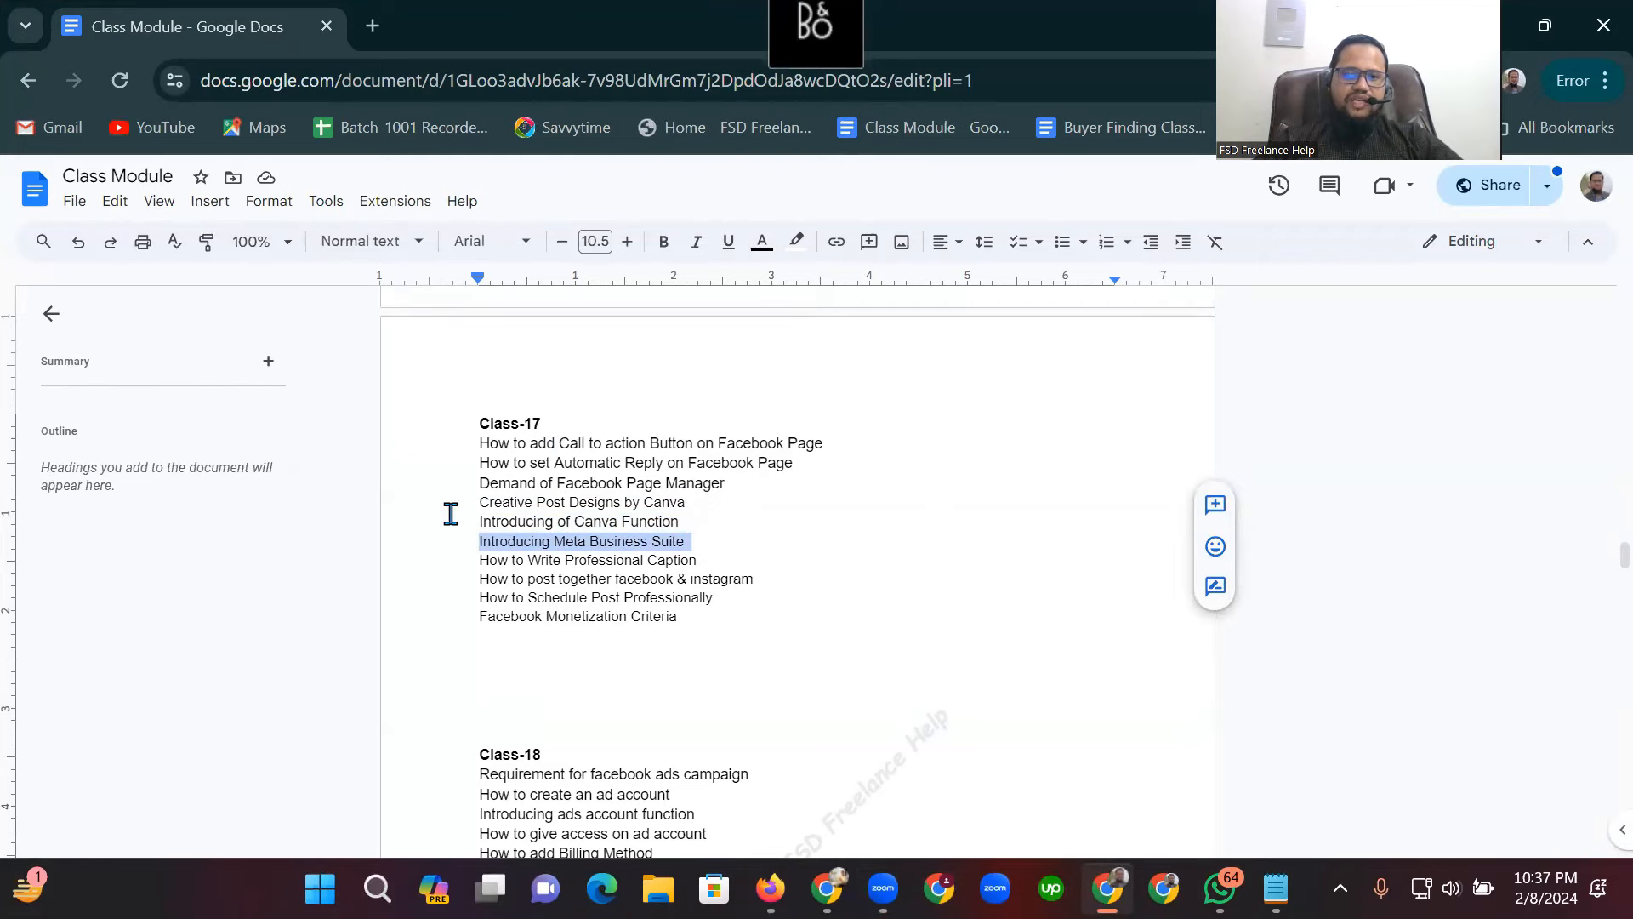
drag(452, 506, 692, 506)
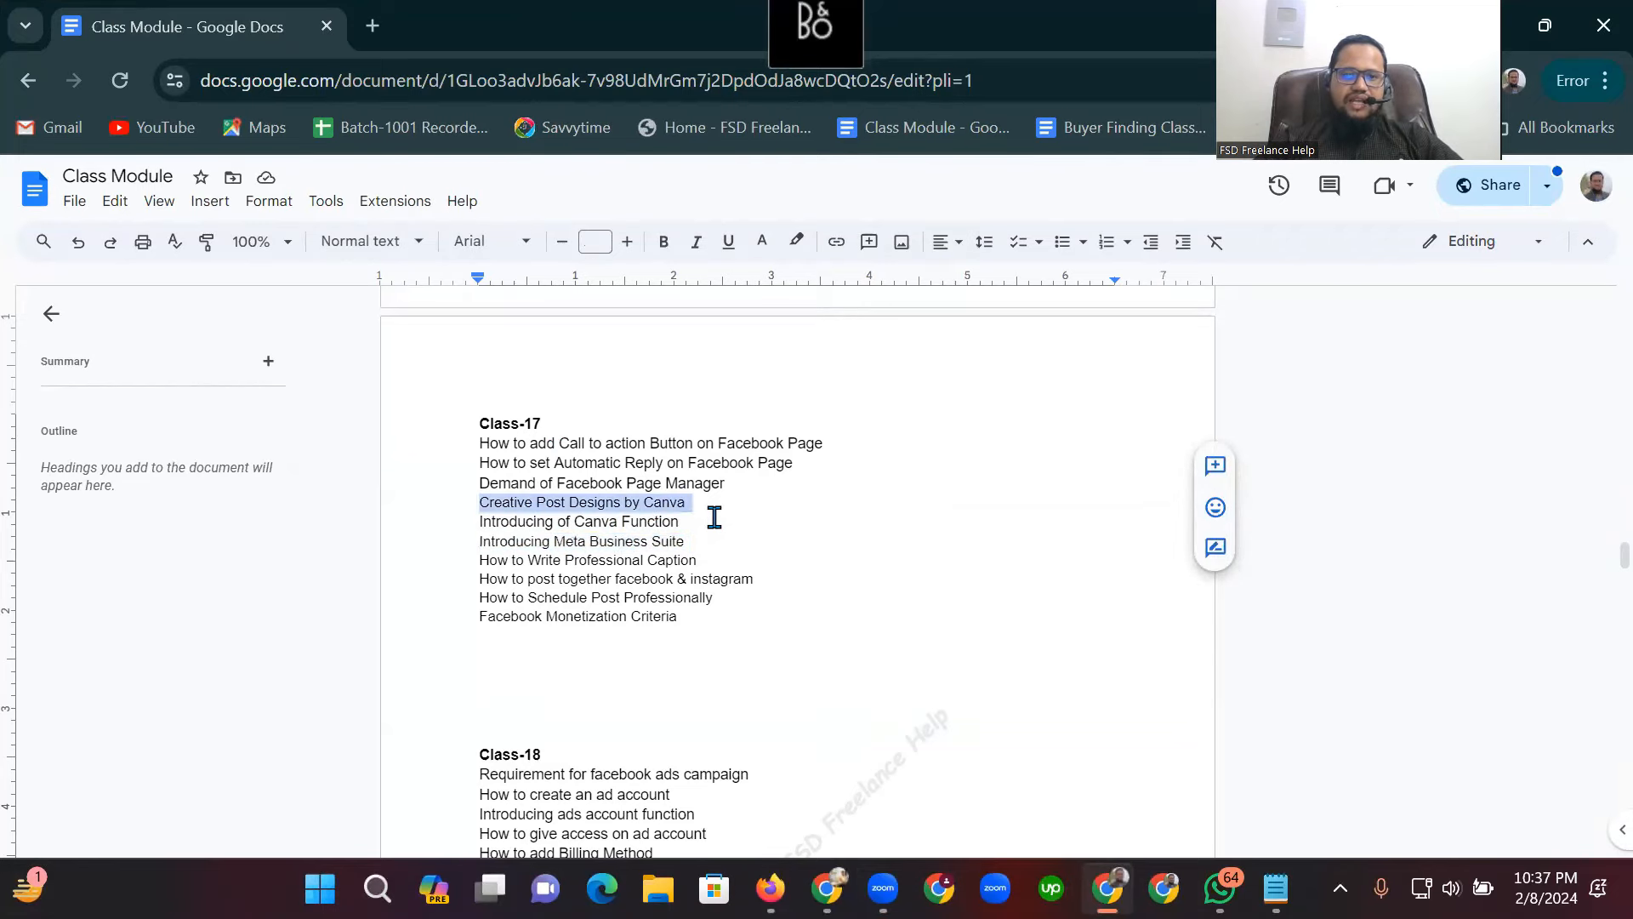
click(714, 519)
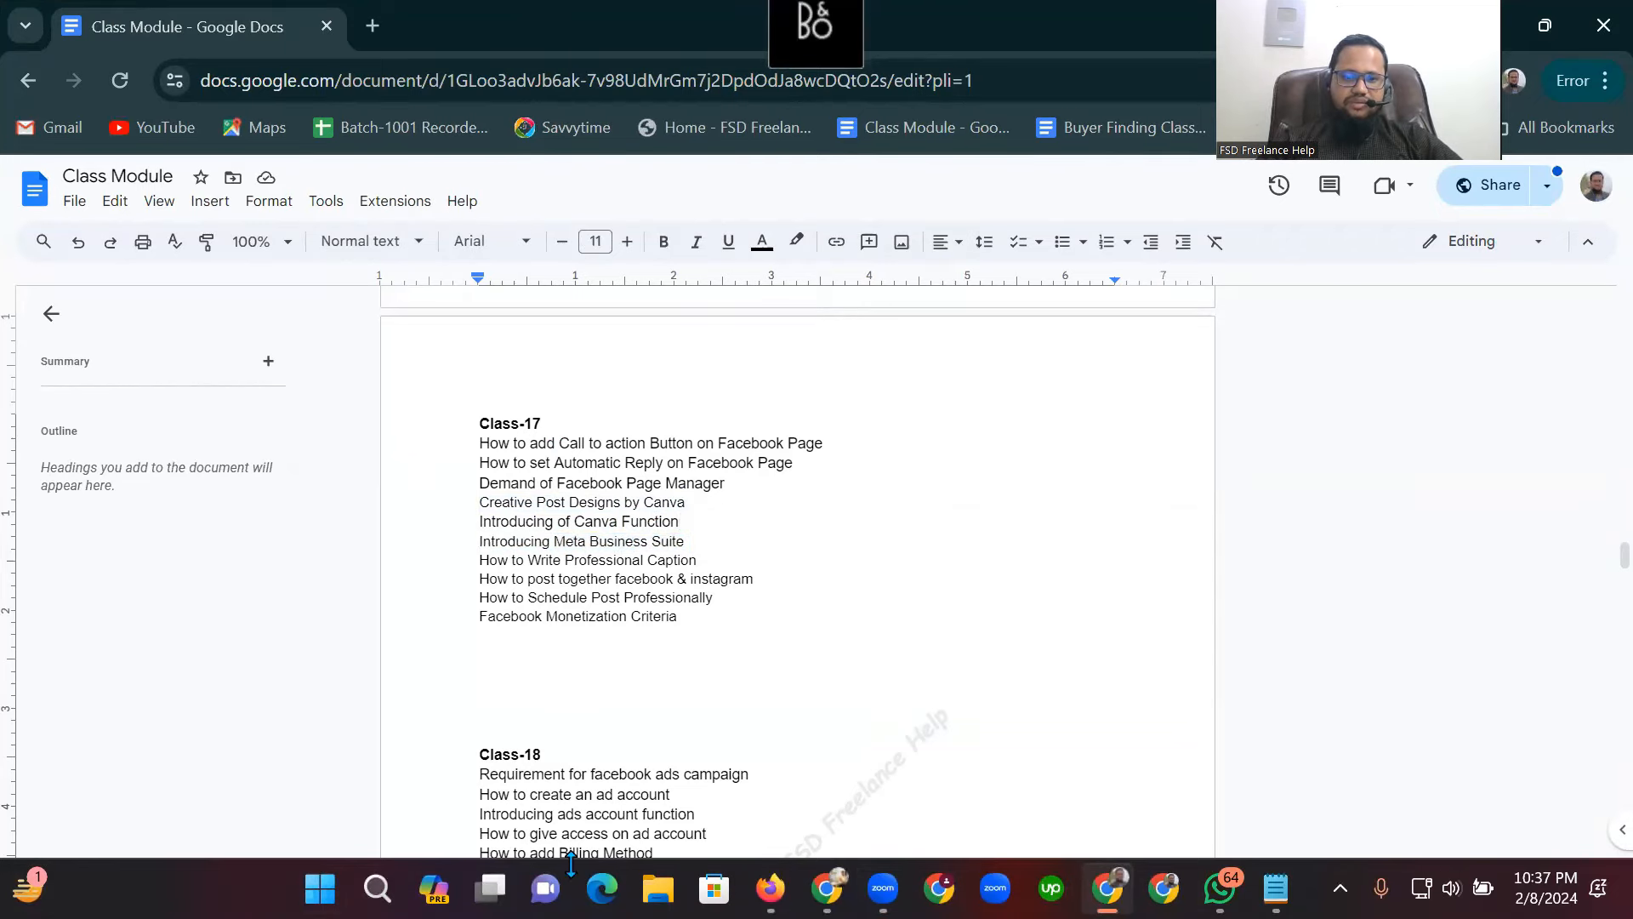
Switch to Firefox, show the Facebook page and close all the open Fiverr tabs.
click(771, 888)
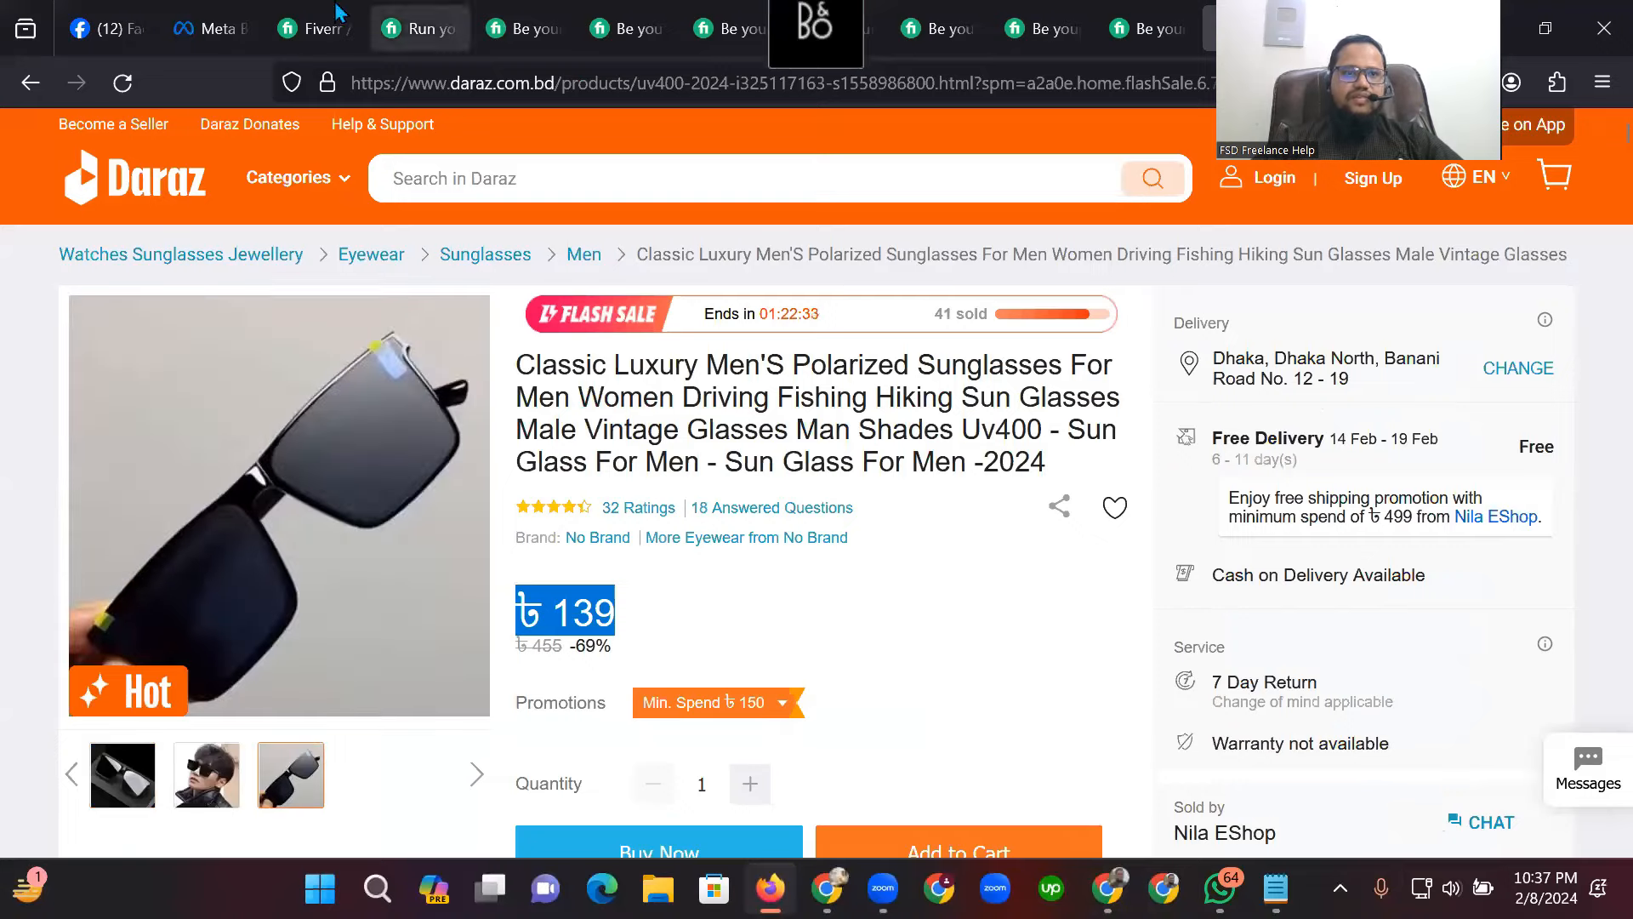
click(92, 25)
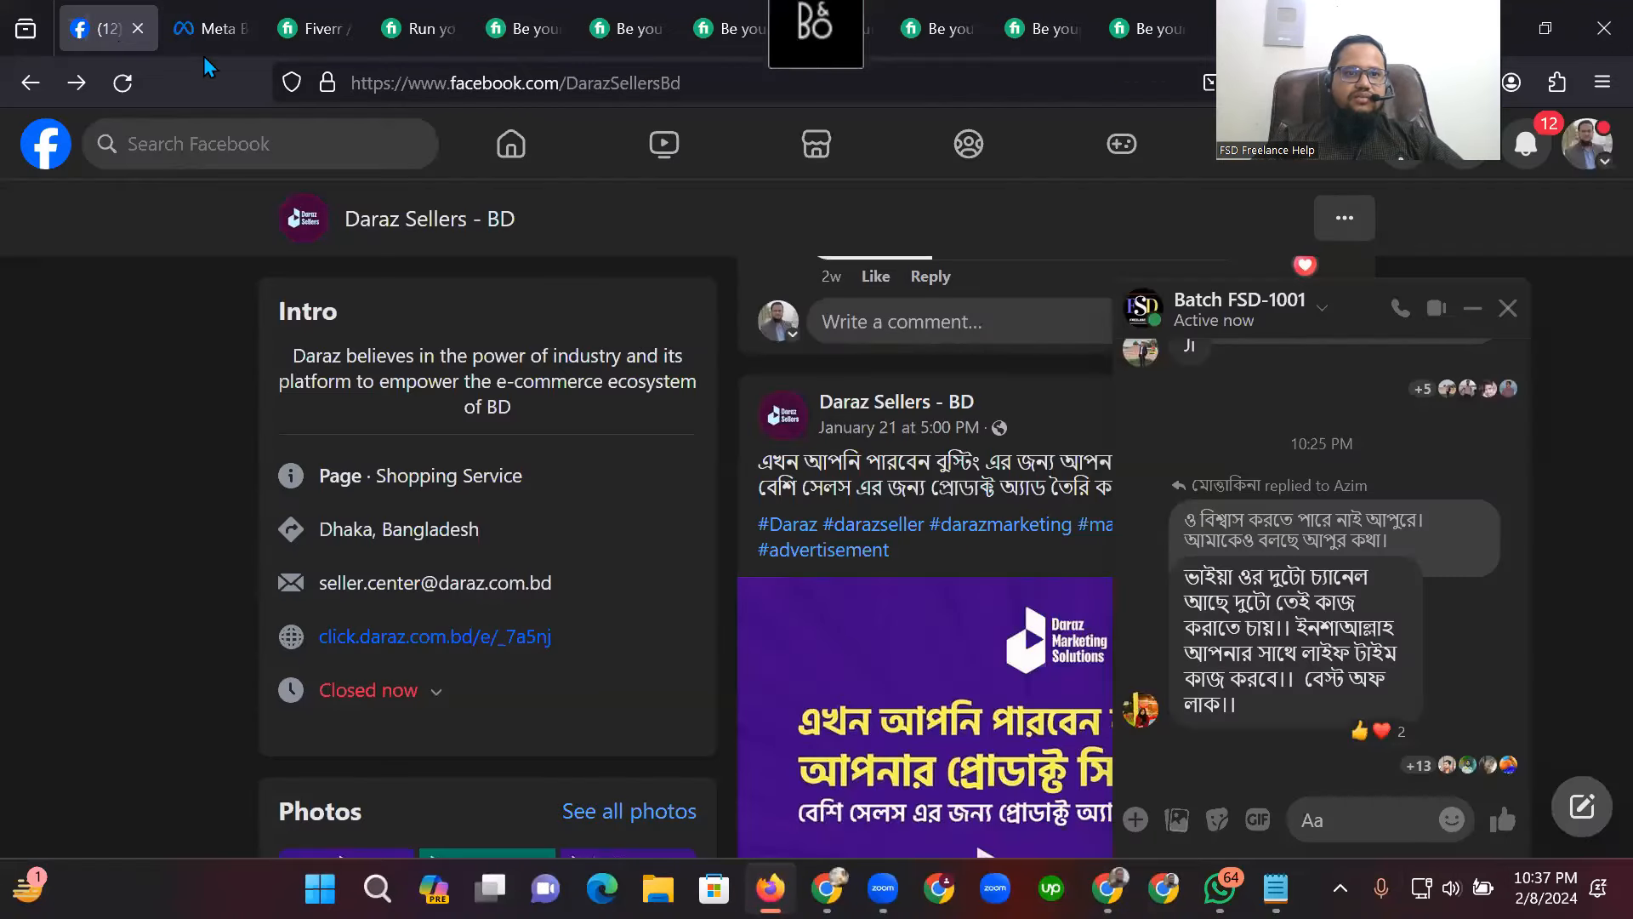
middle_click(325, 31)
middle_click(324, 31)
middle_click(325, 31)
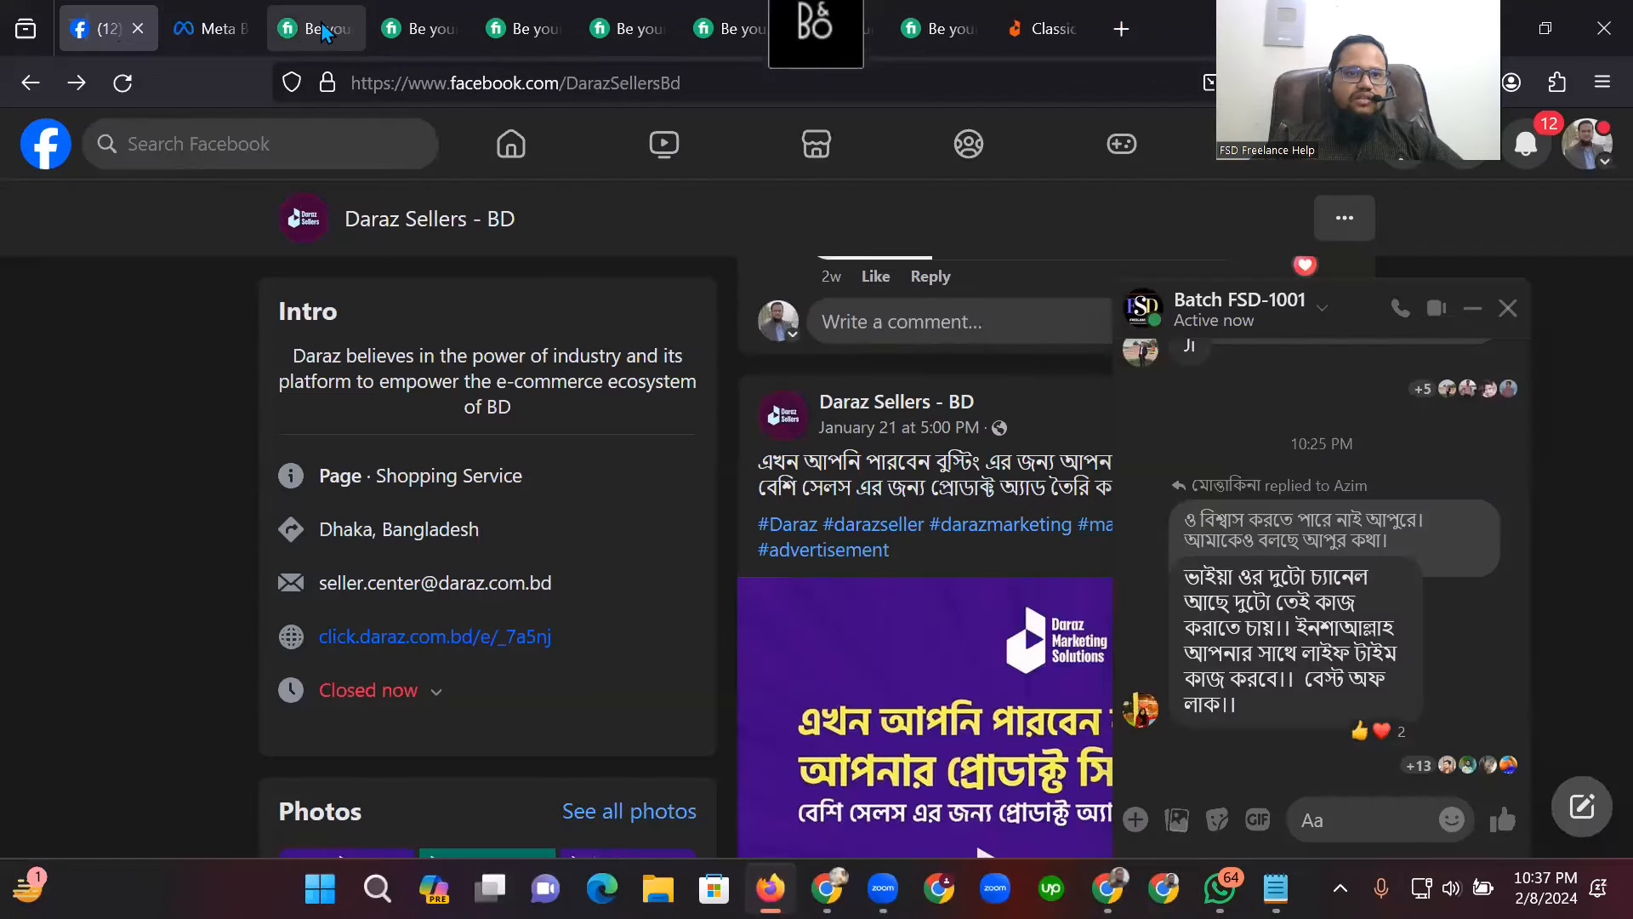
middle_click(327, 33)
middle_click(323, 31)
middle_click(323, 31)
middle_click(323, 31)
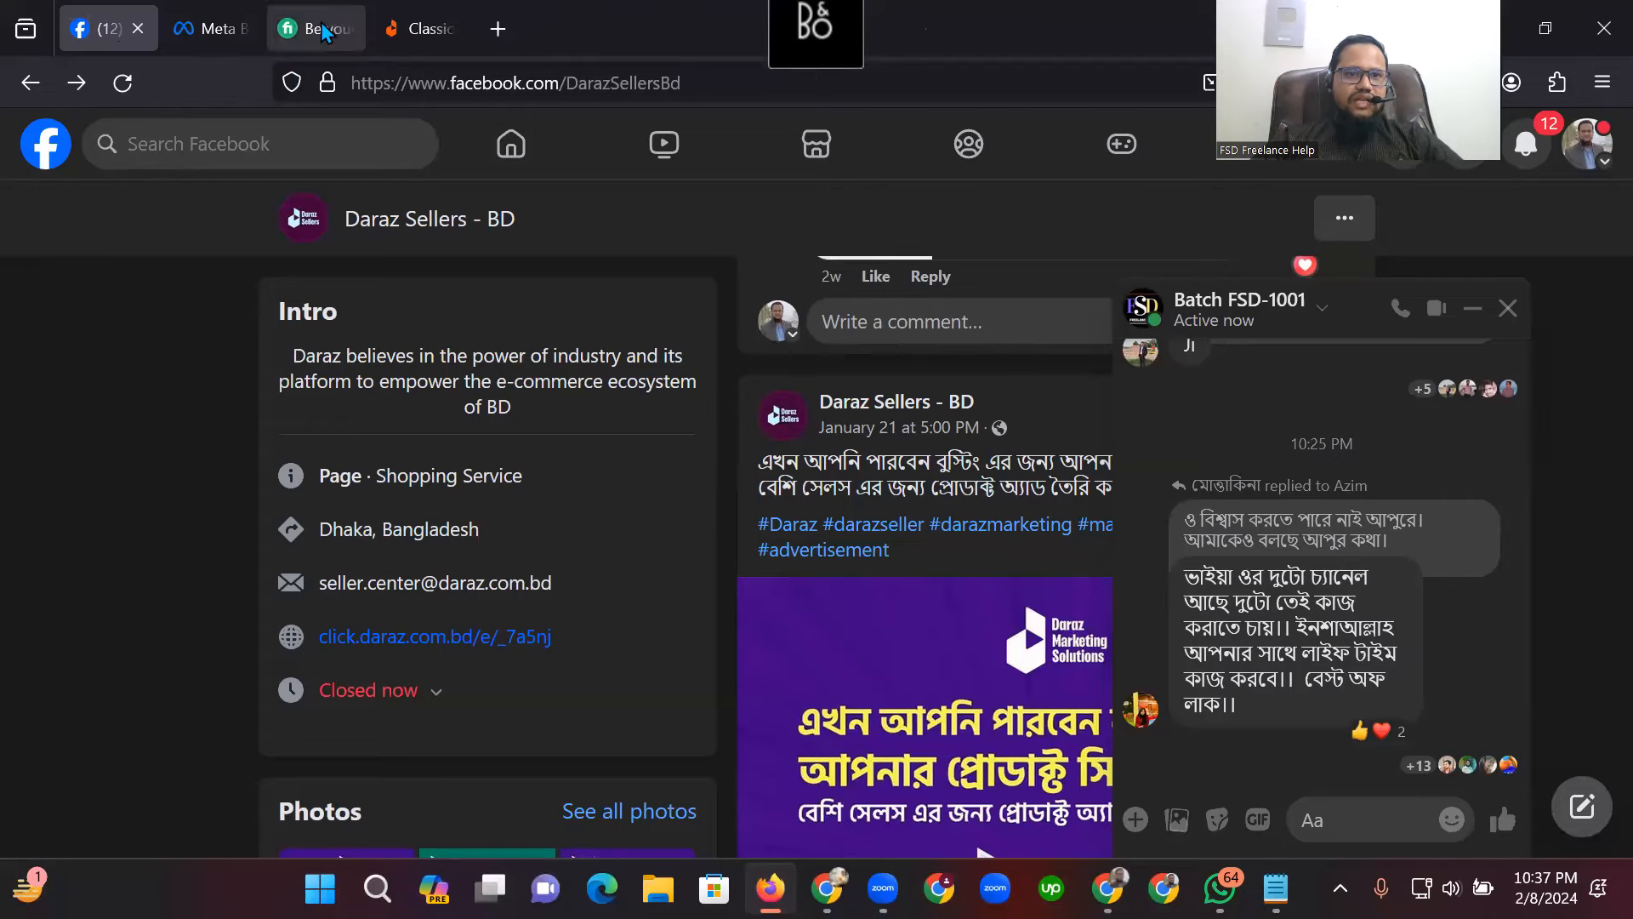
middle_click(323, 31)
Close the old Meta Business Suite tab and return to Facebook.
click(332, 31)
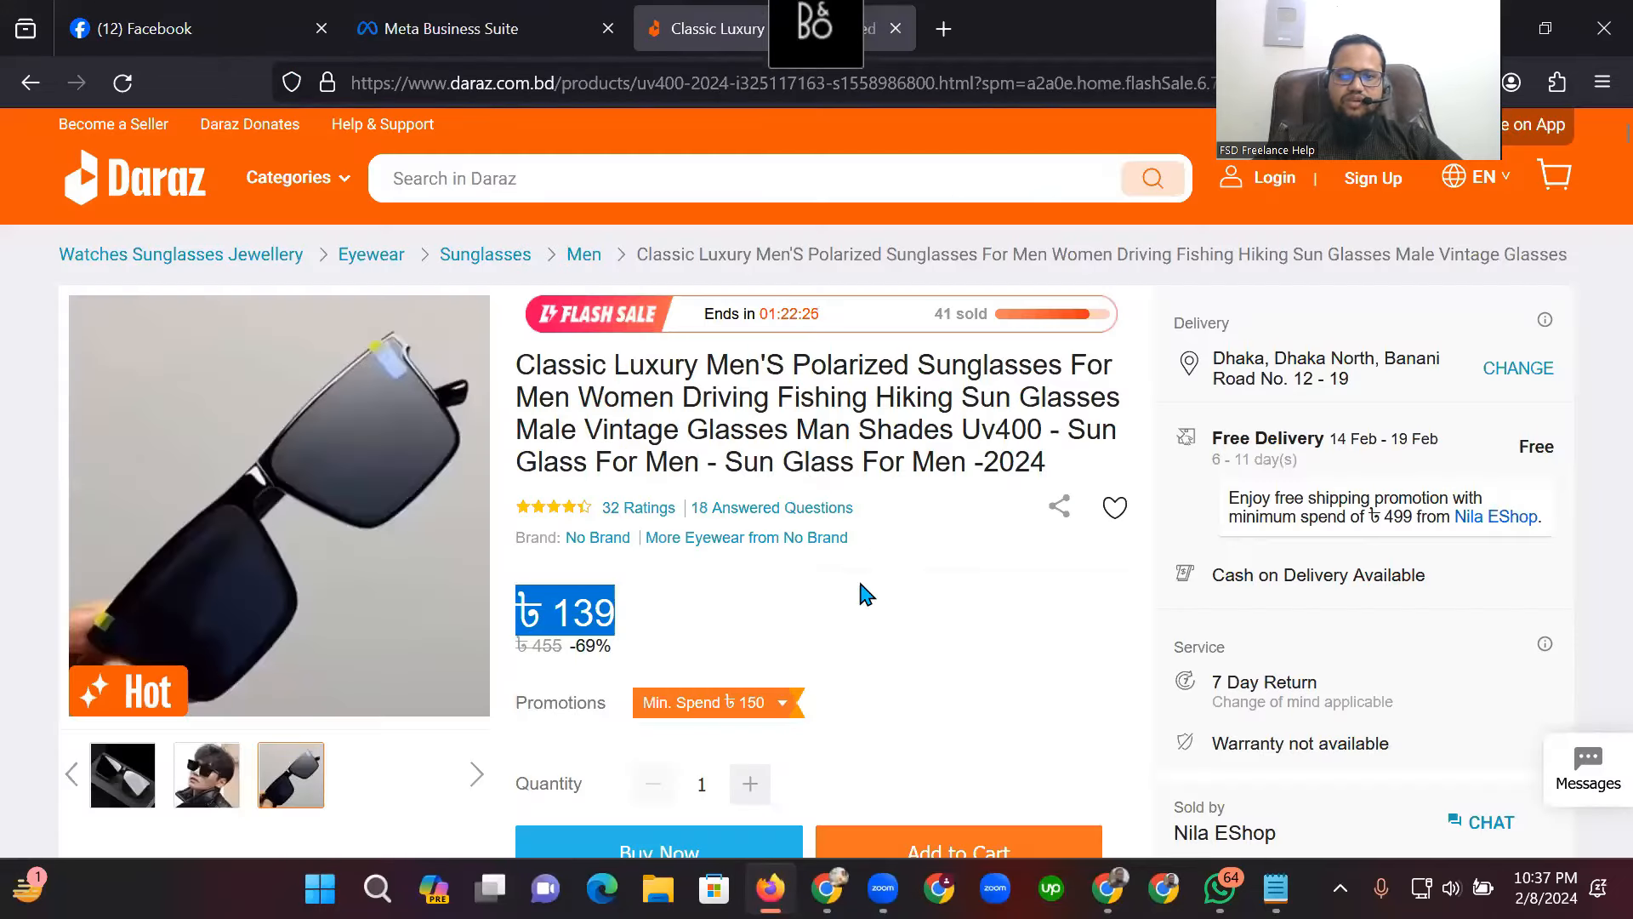
click(431, 26)
middle_click(431, 25)
click(217, 36)
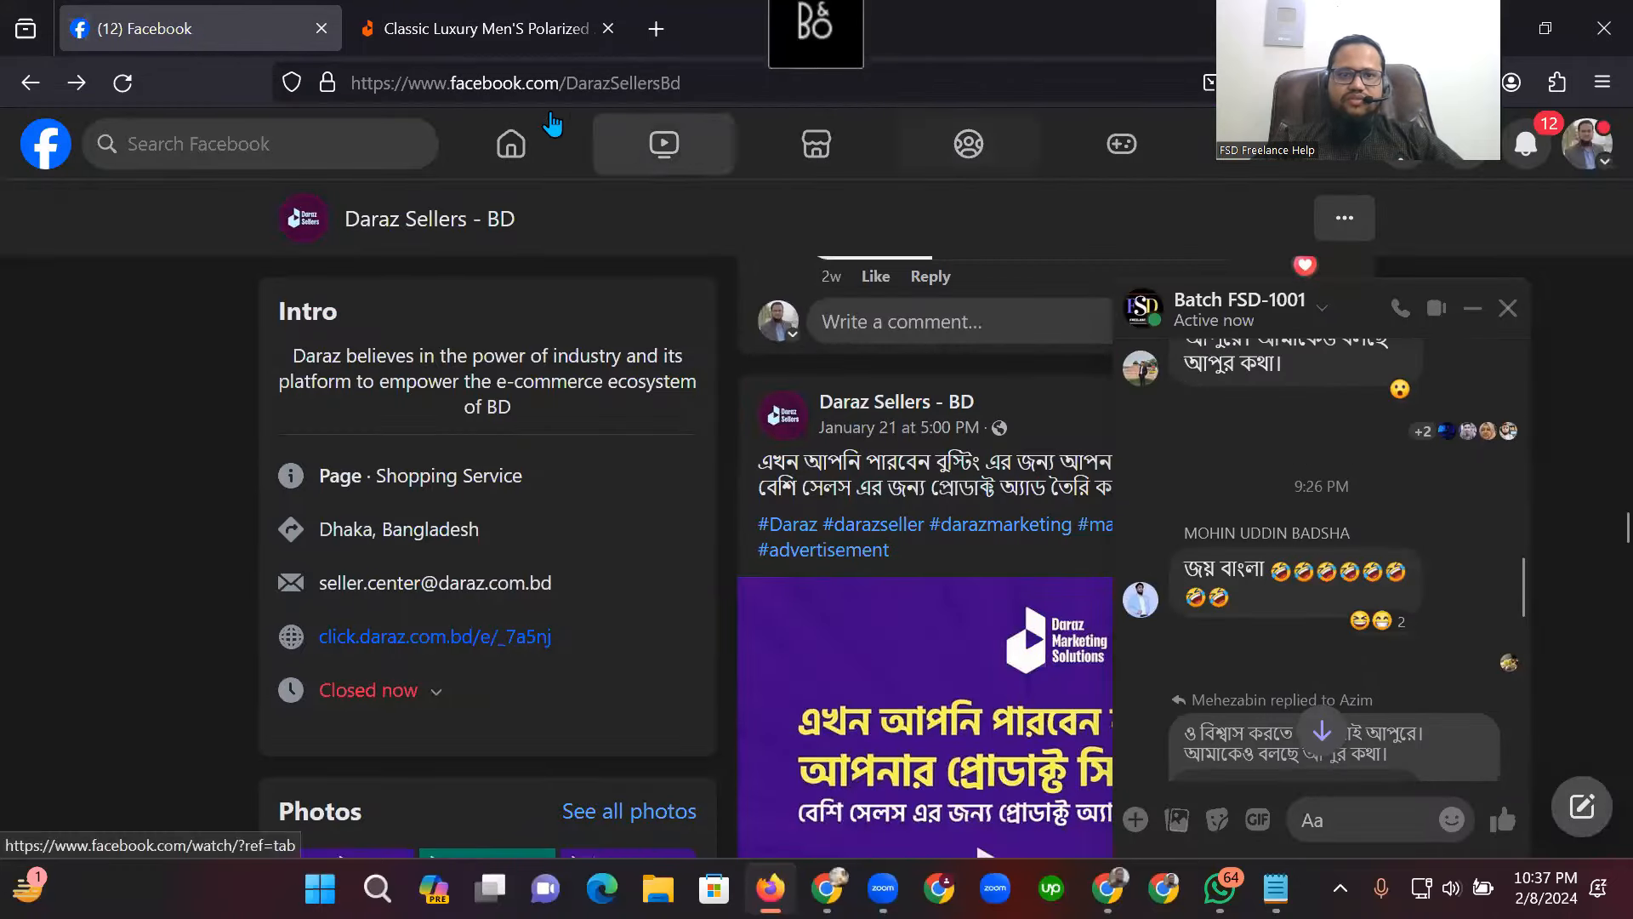
Switch the Facebook profile to the Smart Diary page and open that page.
click(527, 141)
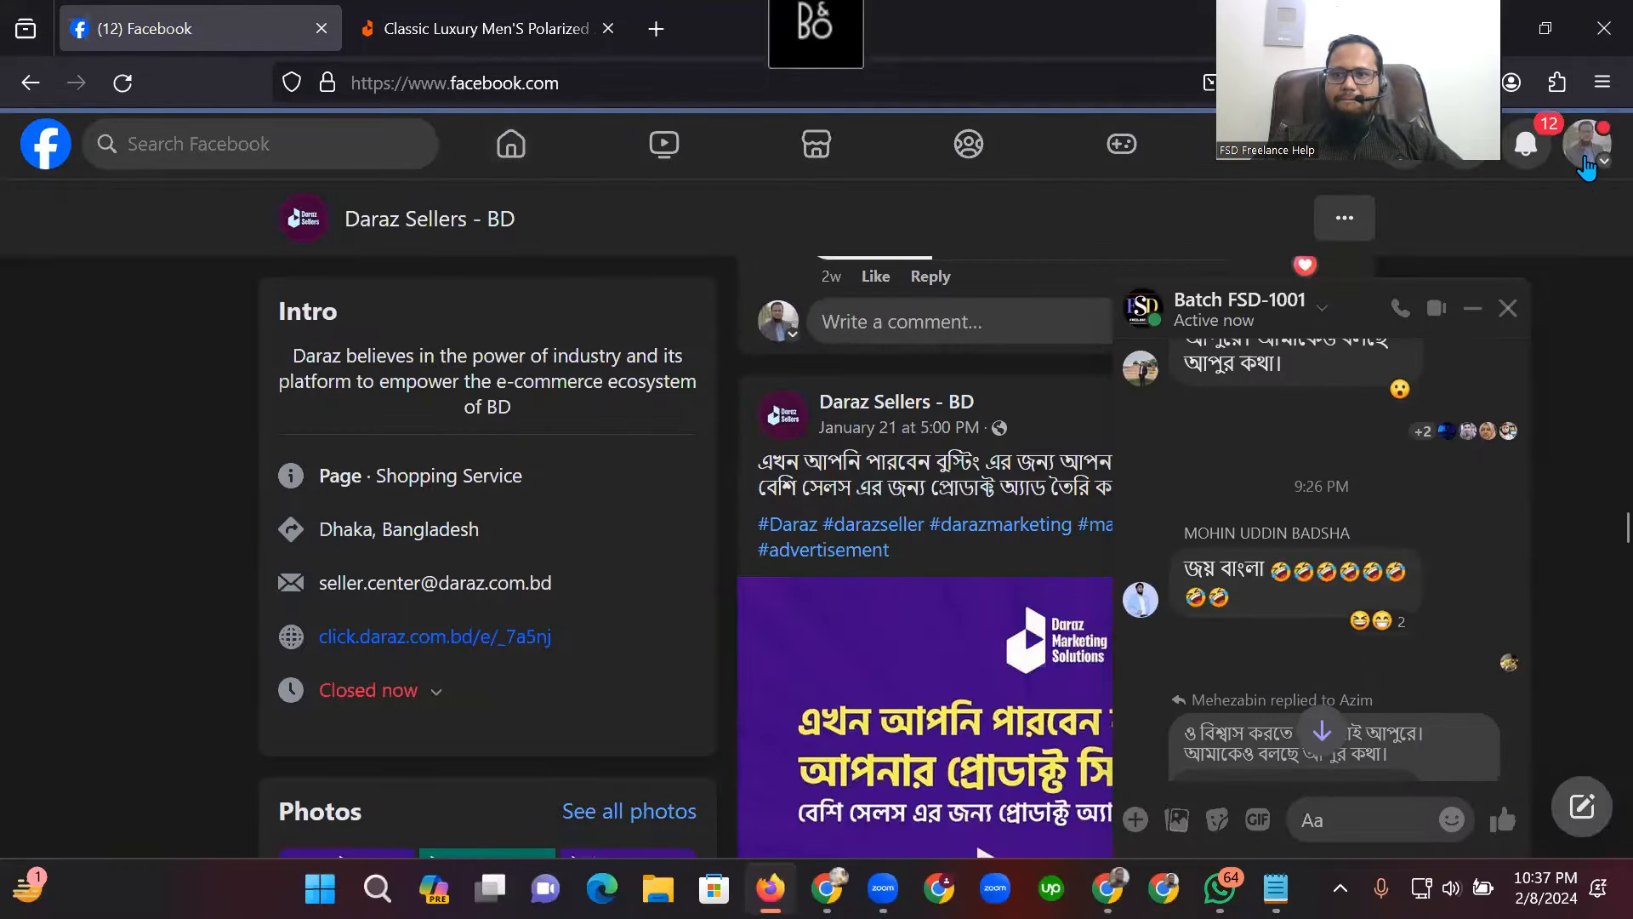
click(1586, 162)
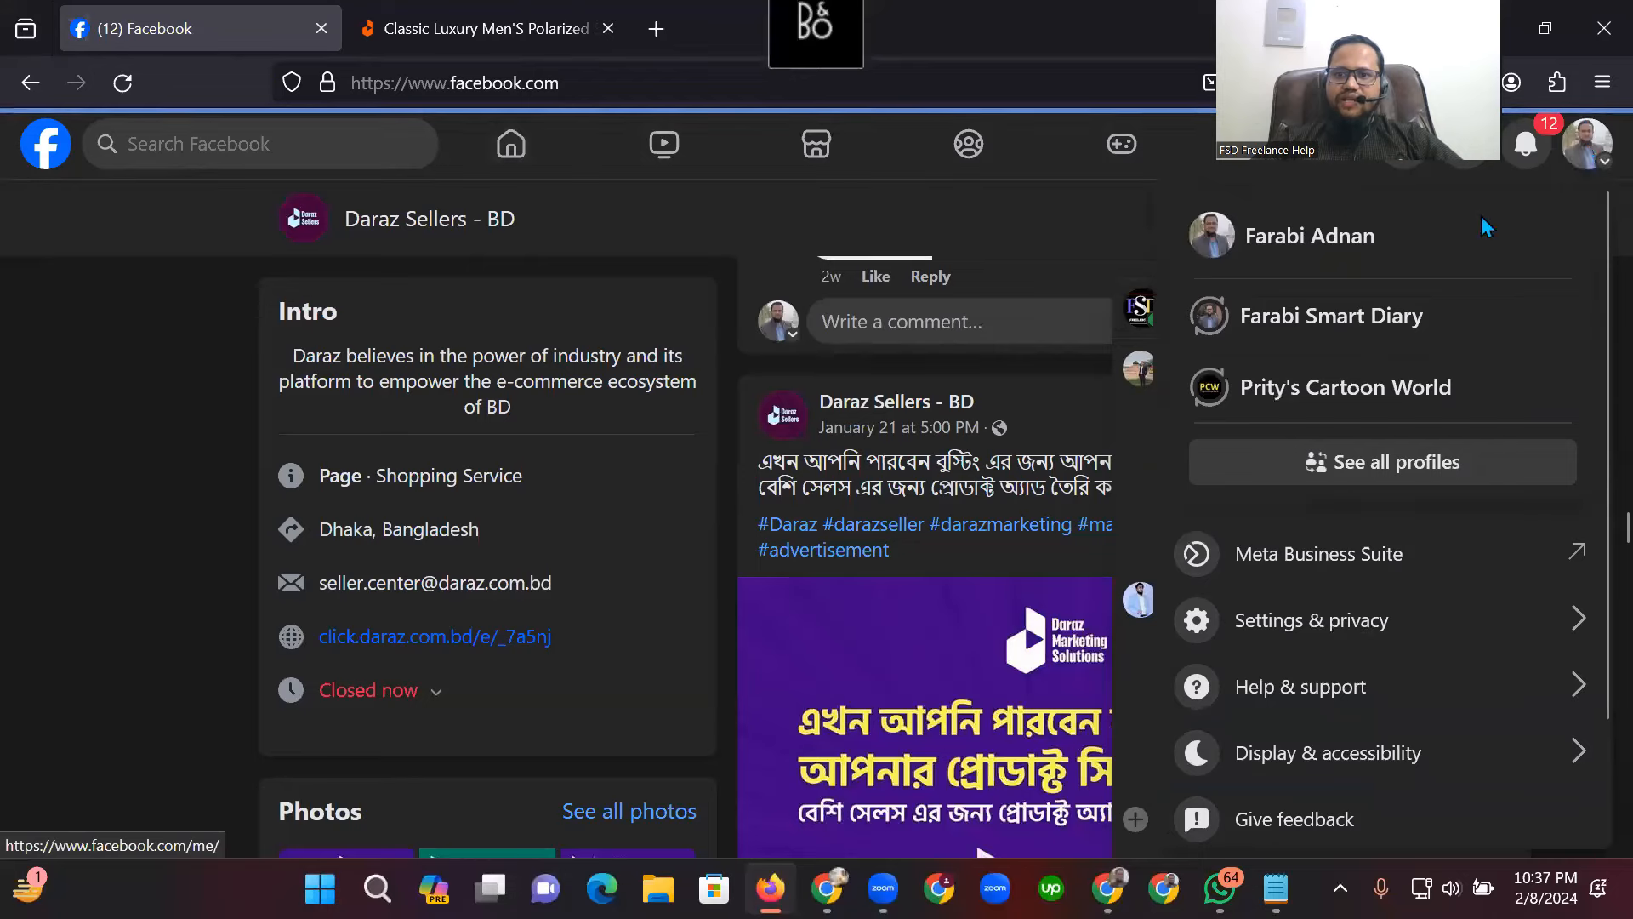
click(1315, 320)
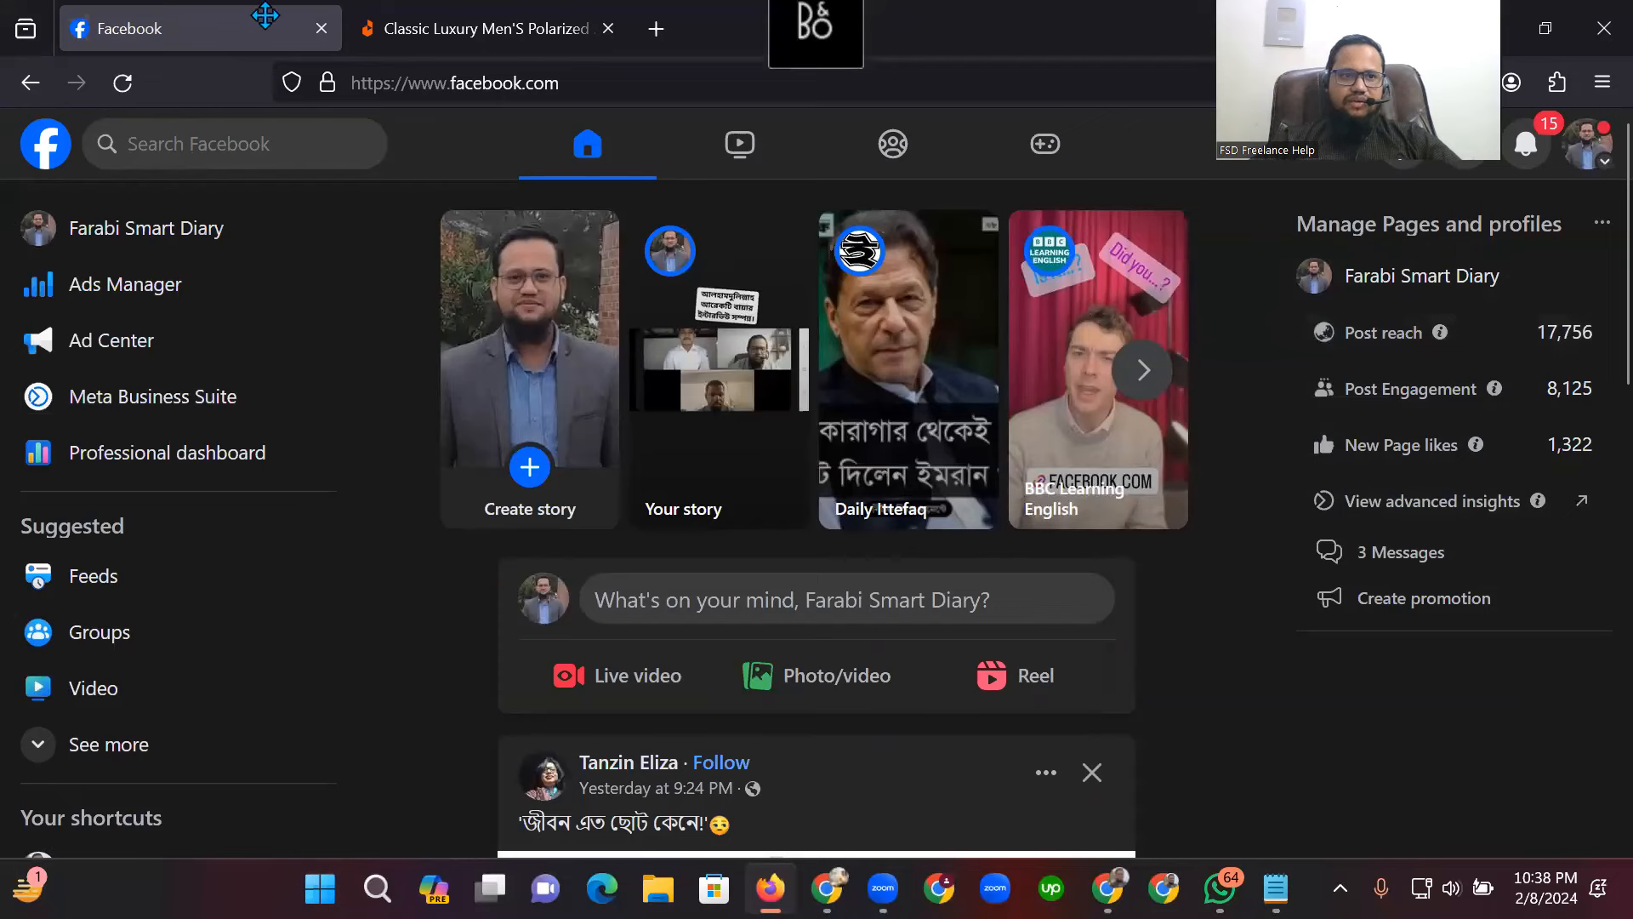
click(1587, 144)
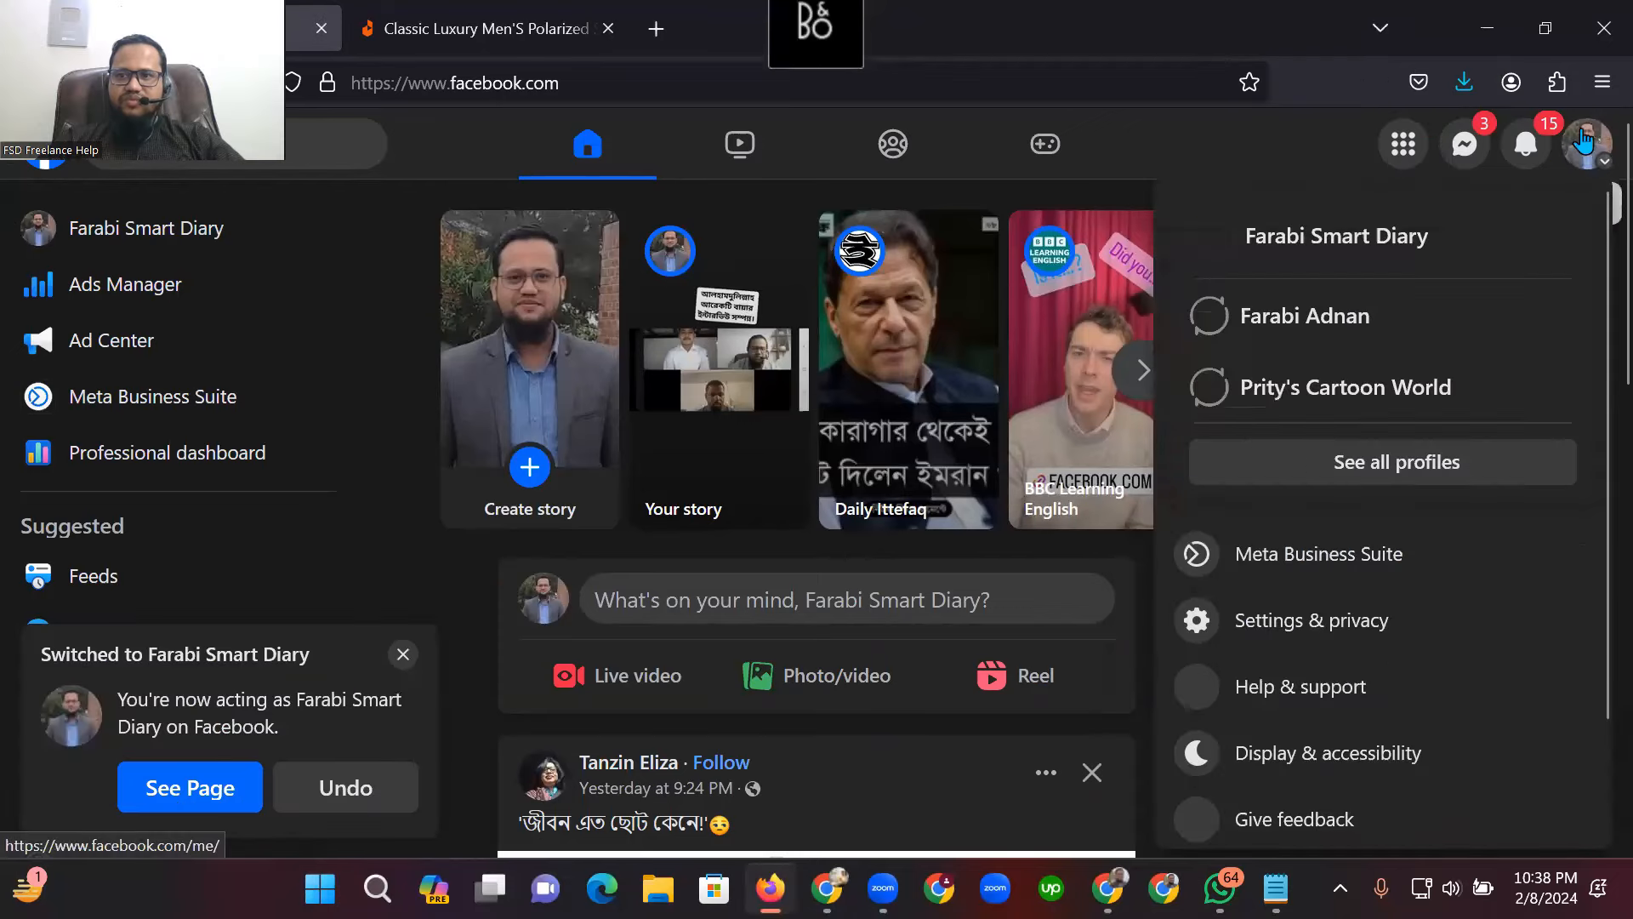
click(1299, 245)
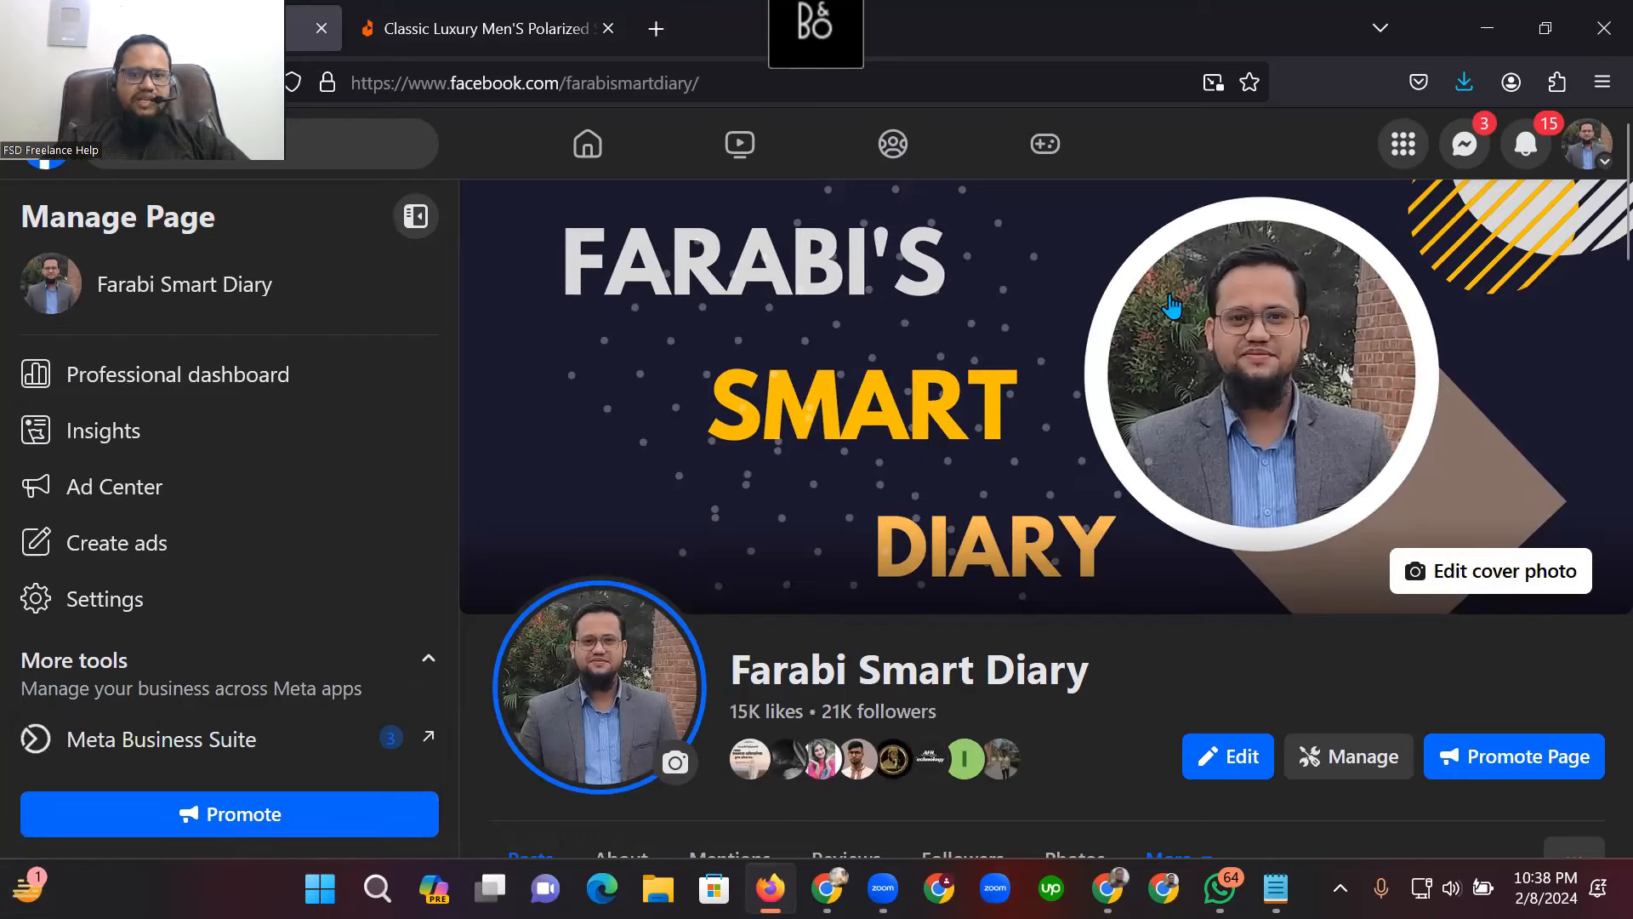
scroll(1172, 304, down, 3)
scroll(1161, 426, up, 3)
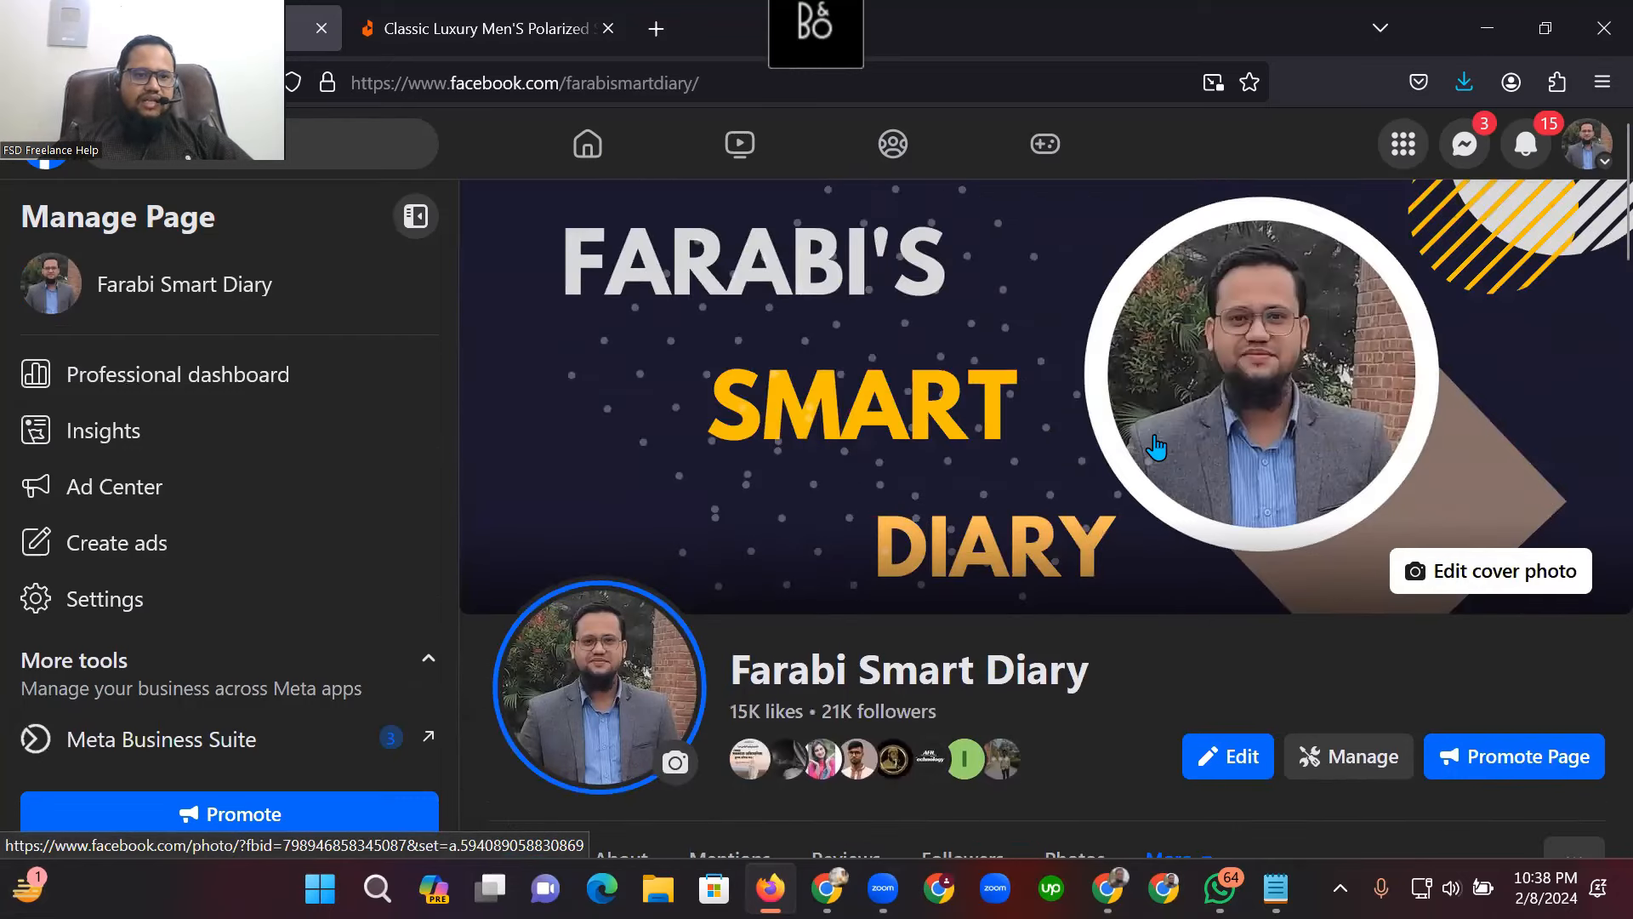
scroll(1152, 436, down, 4)
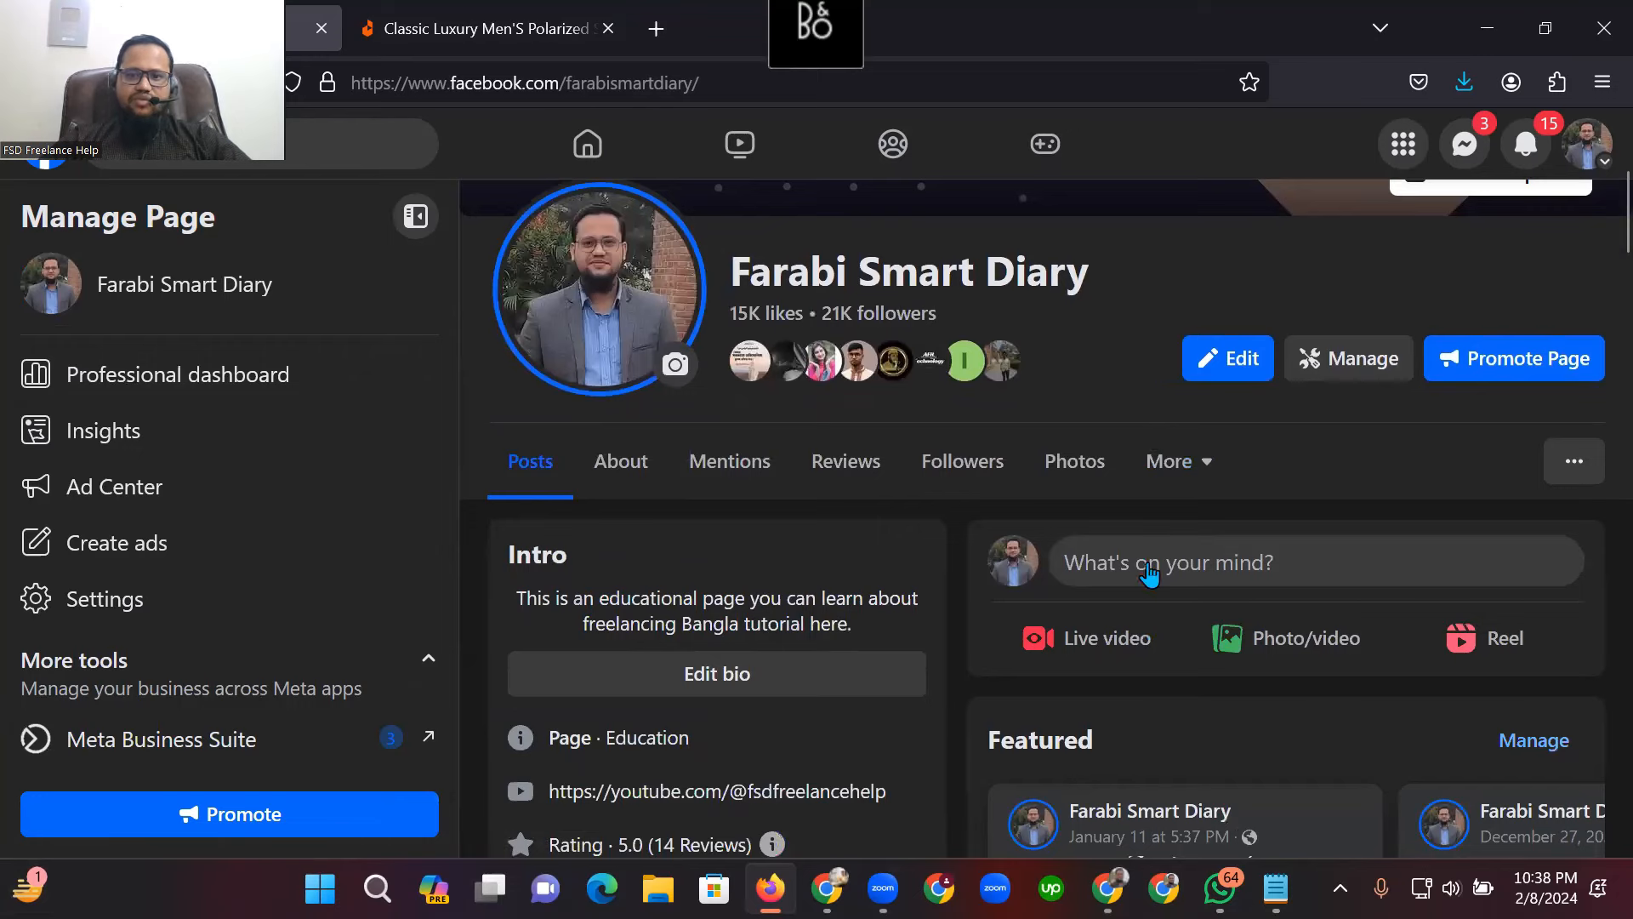
click(1310, 648)
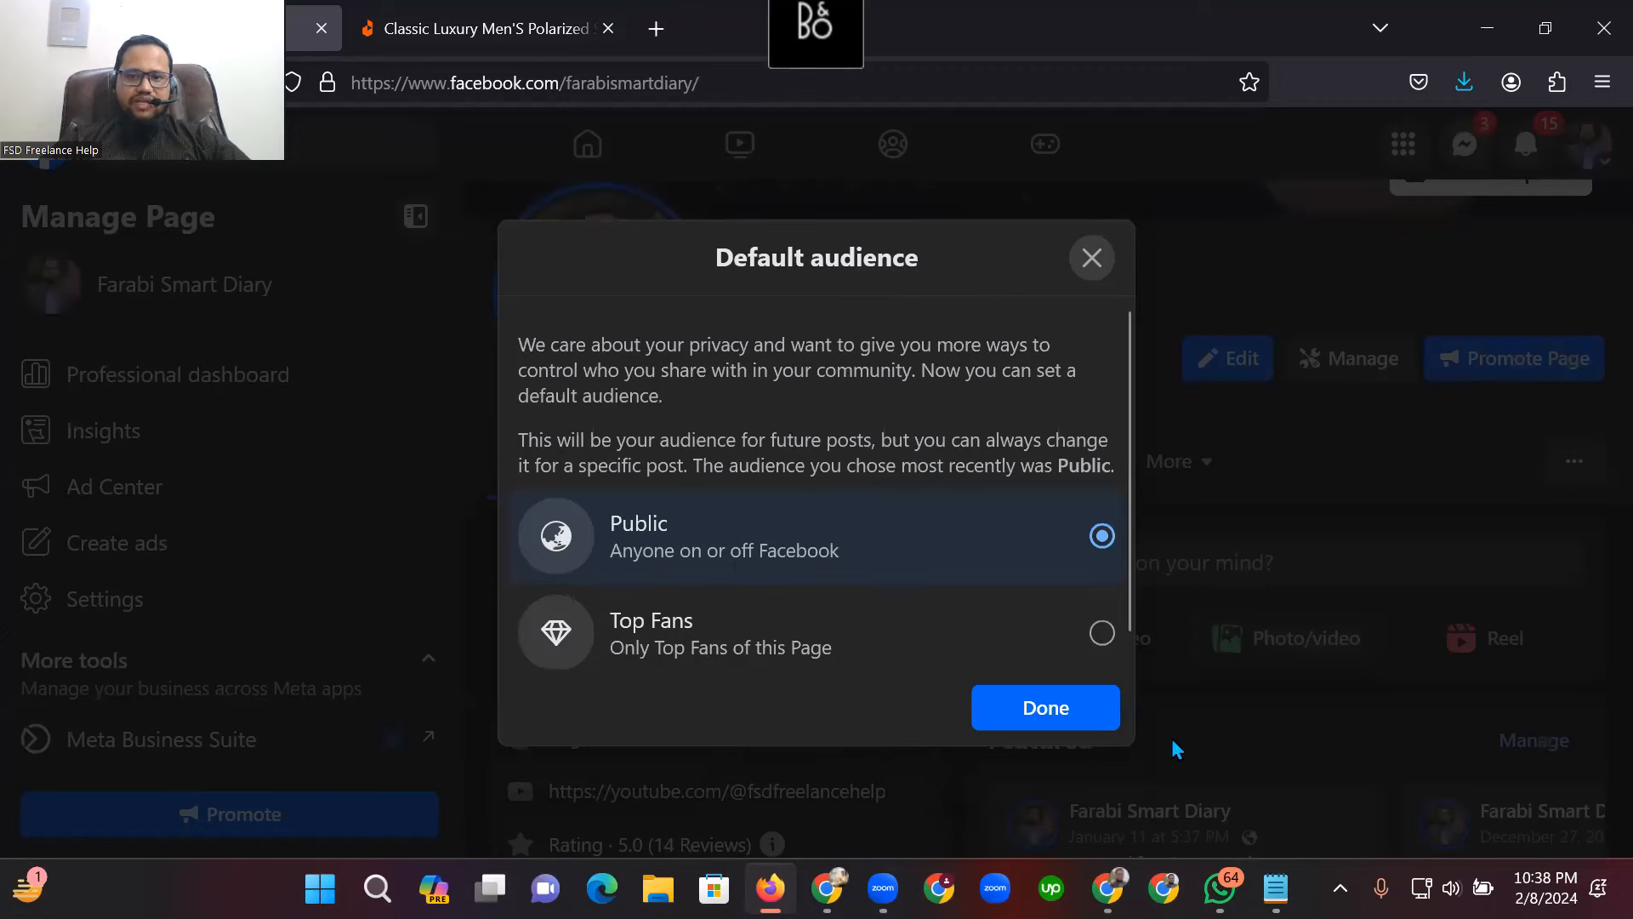
click(1093, 258)
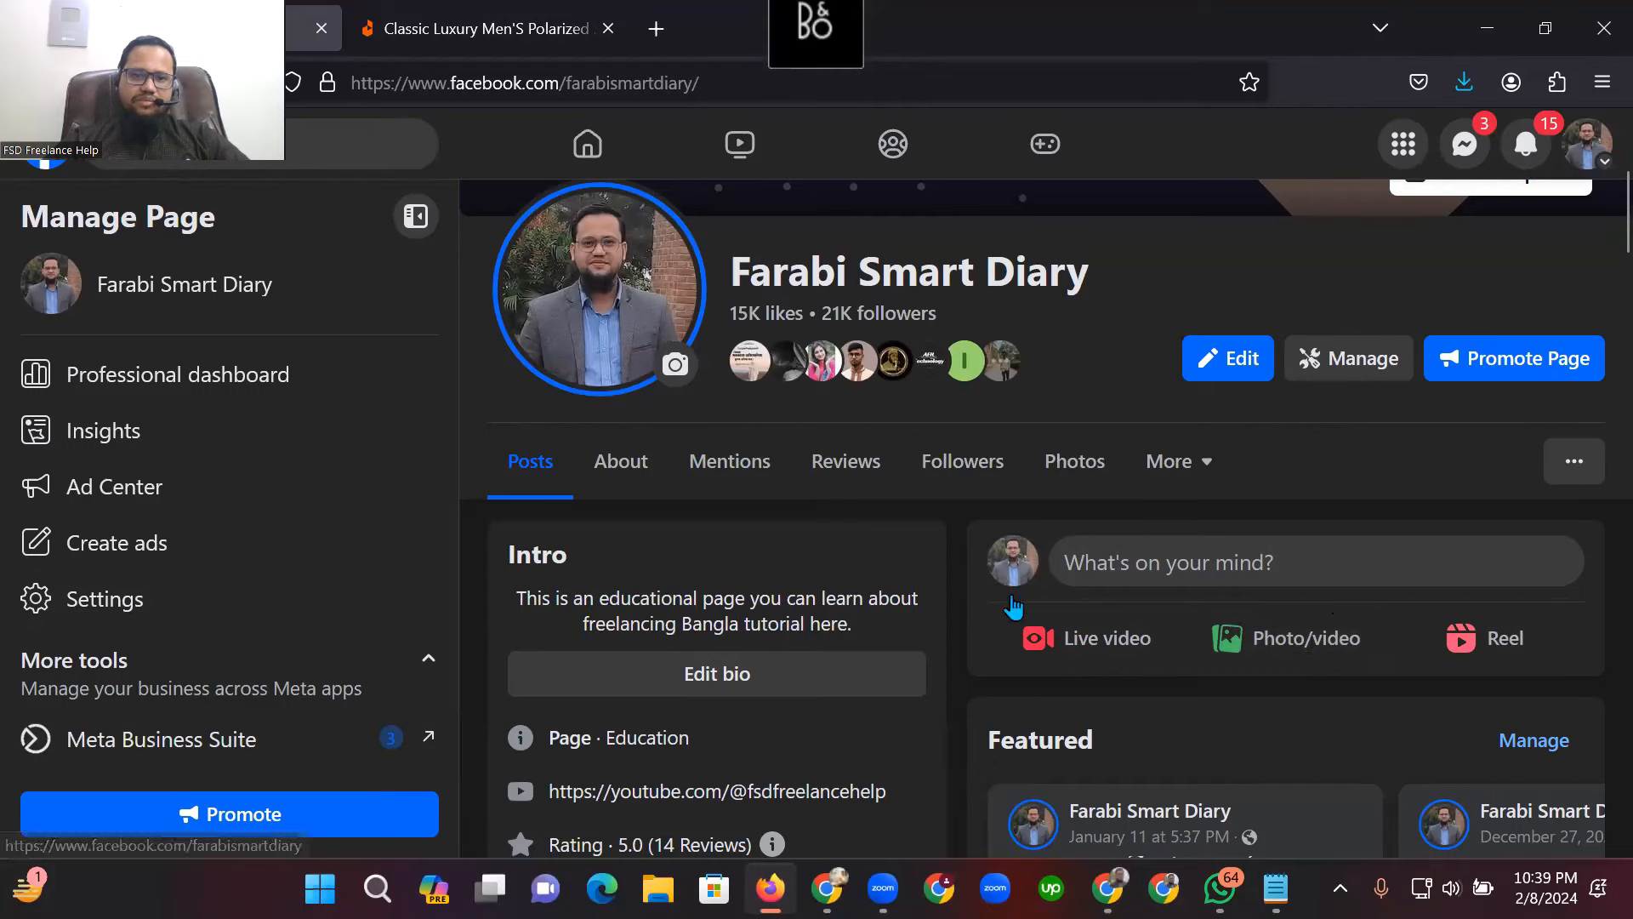
scroll(1106, 595, up, 5)
scroll(1023, 464, down, 3)
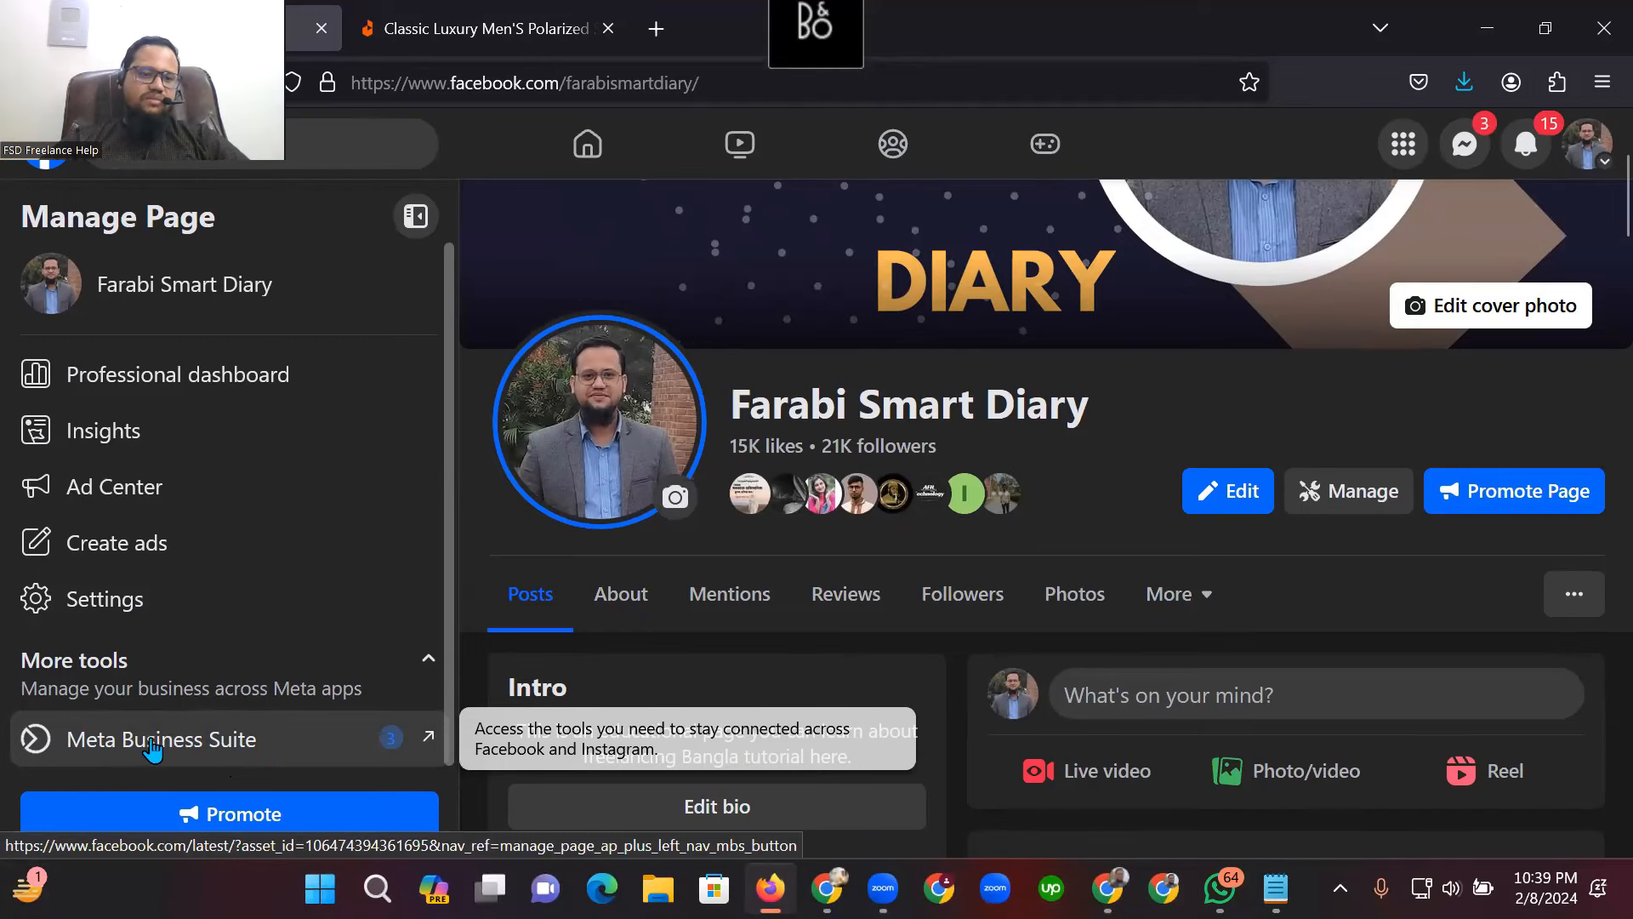
Open Meta Business Suite for the Smart Diary page and start a new post.
click(159, 748)
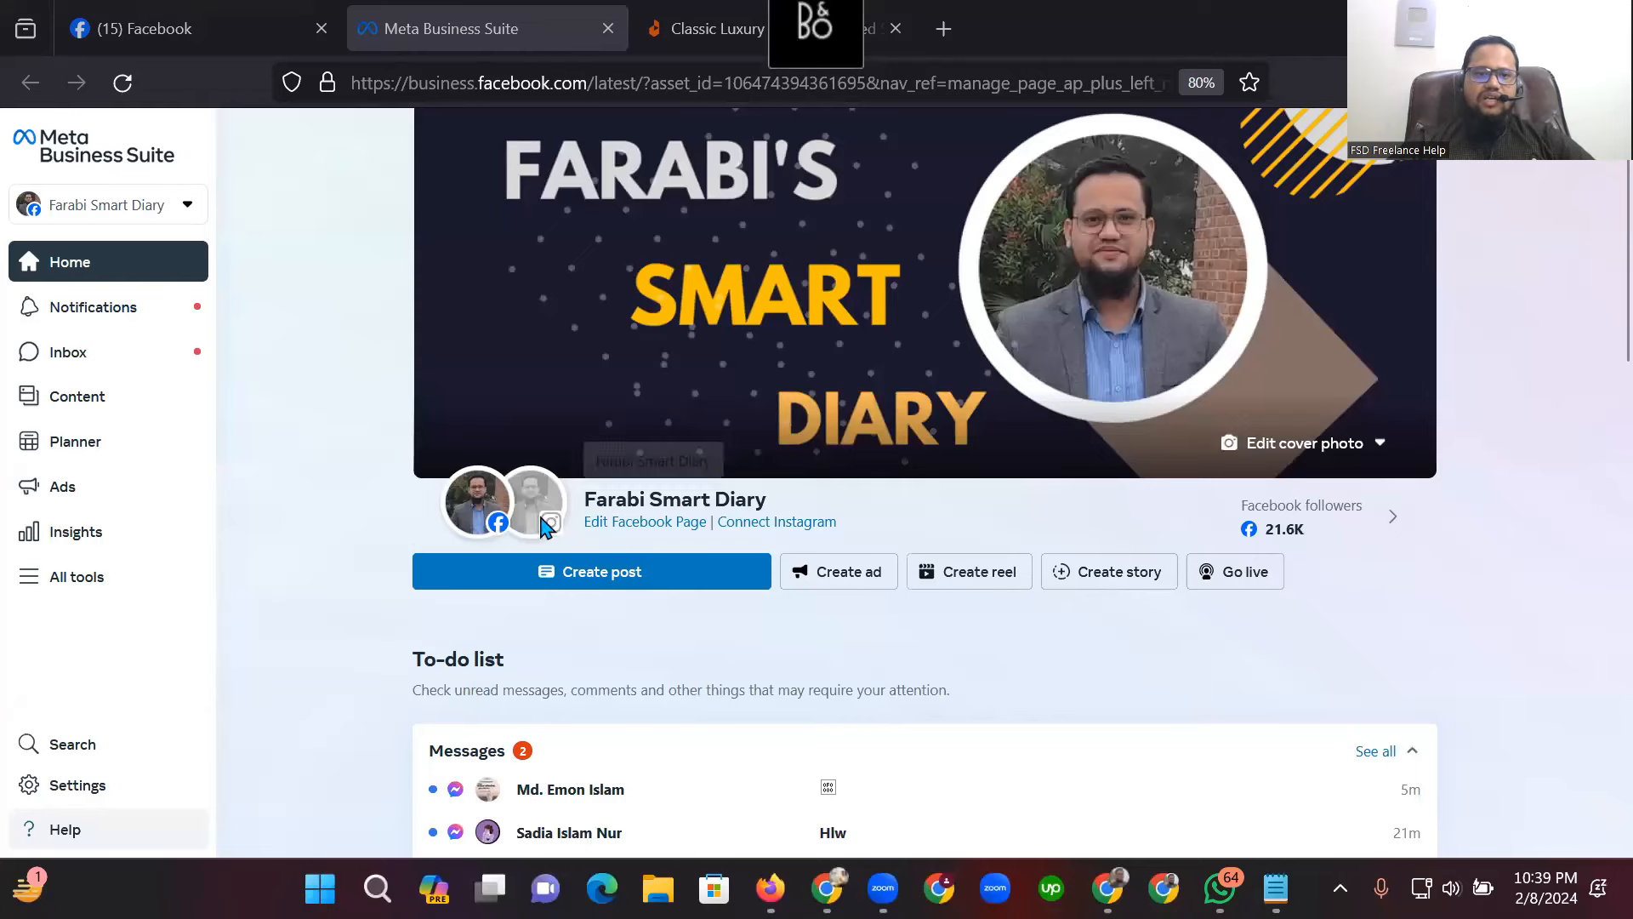
scroll(861, 583, down, 3)
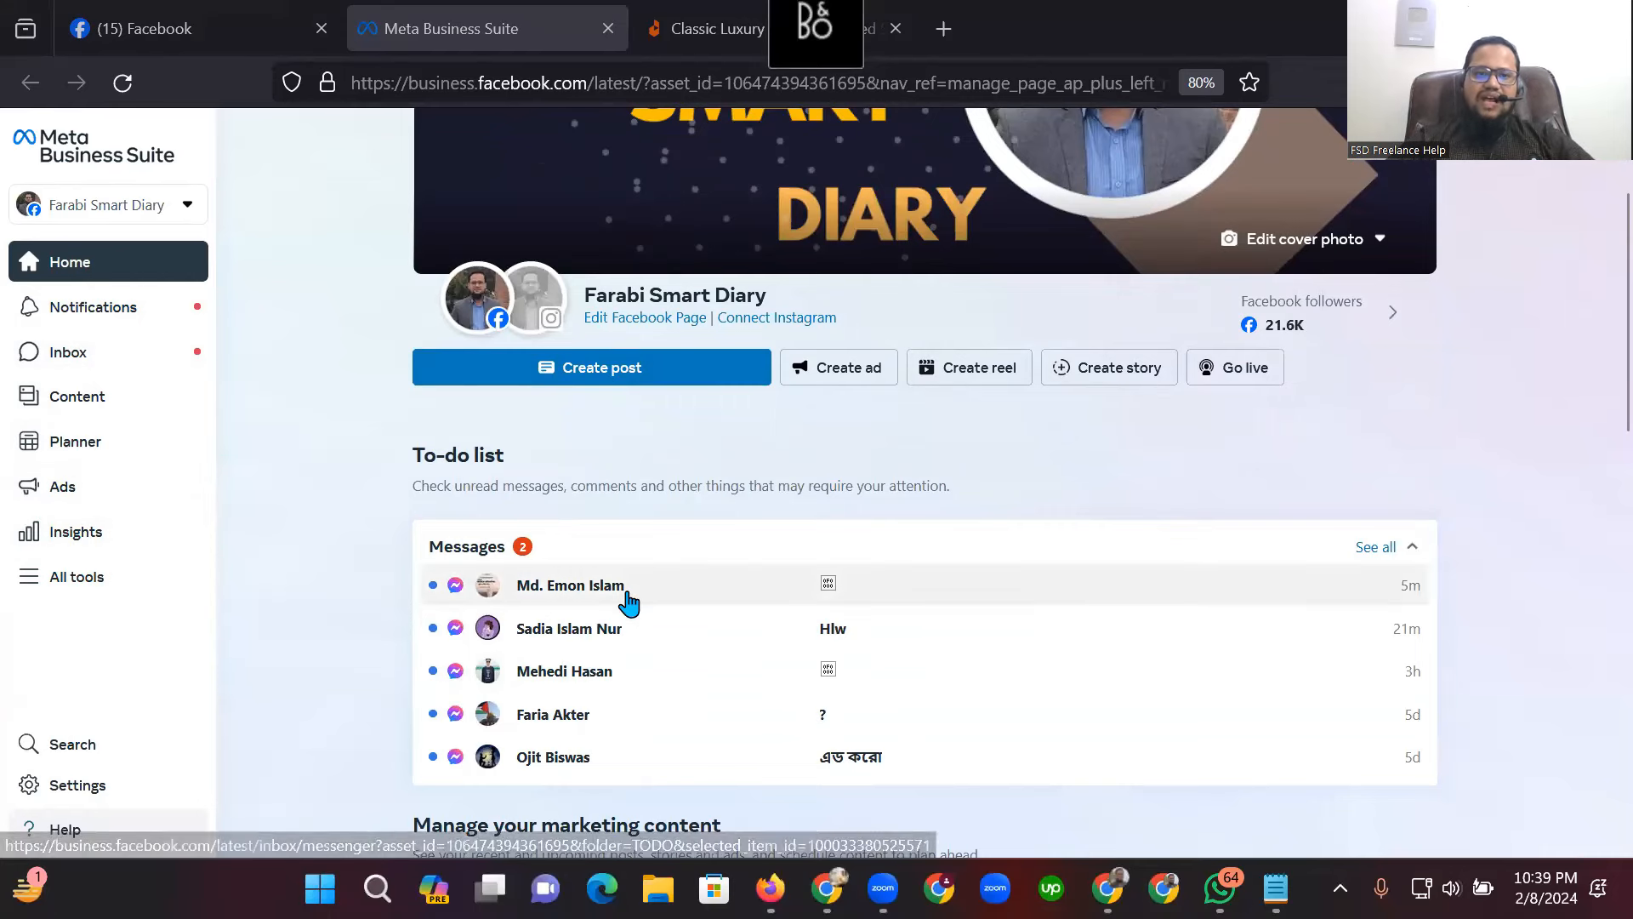
scroll(630, 602, up, 3)
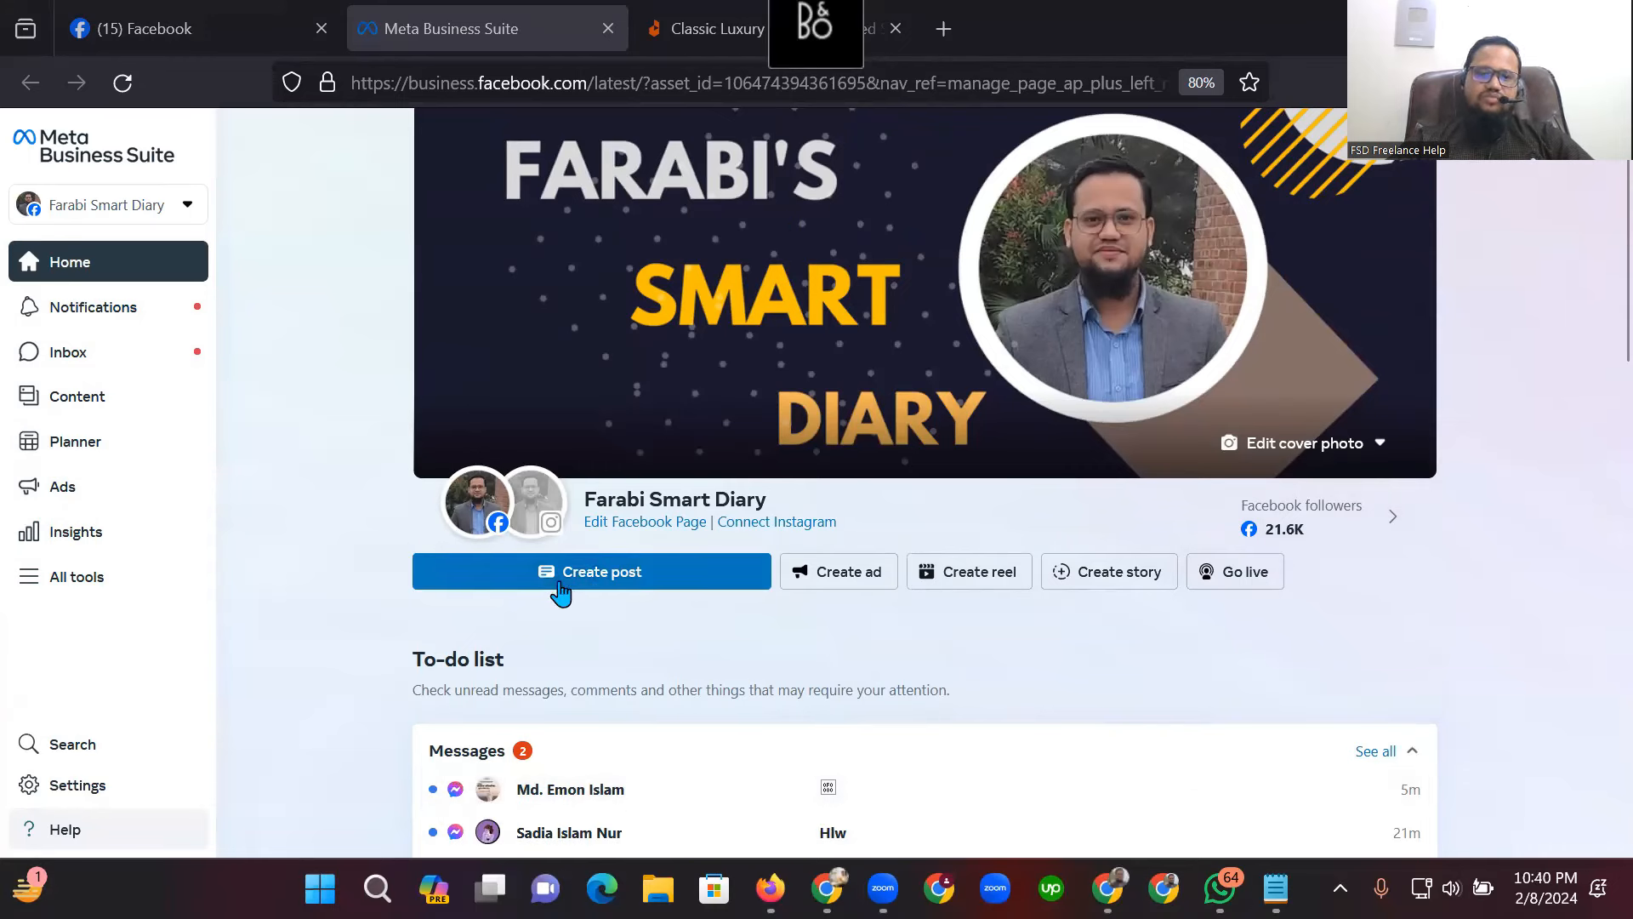
click(589, 582)
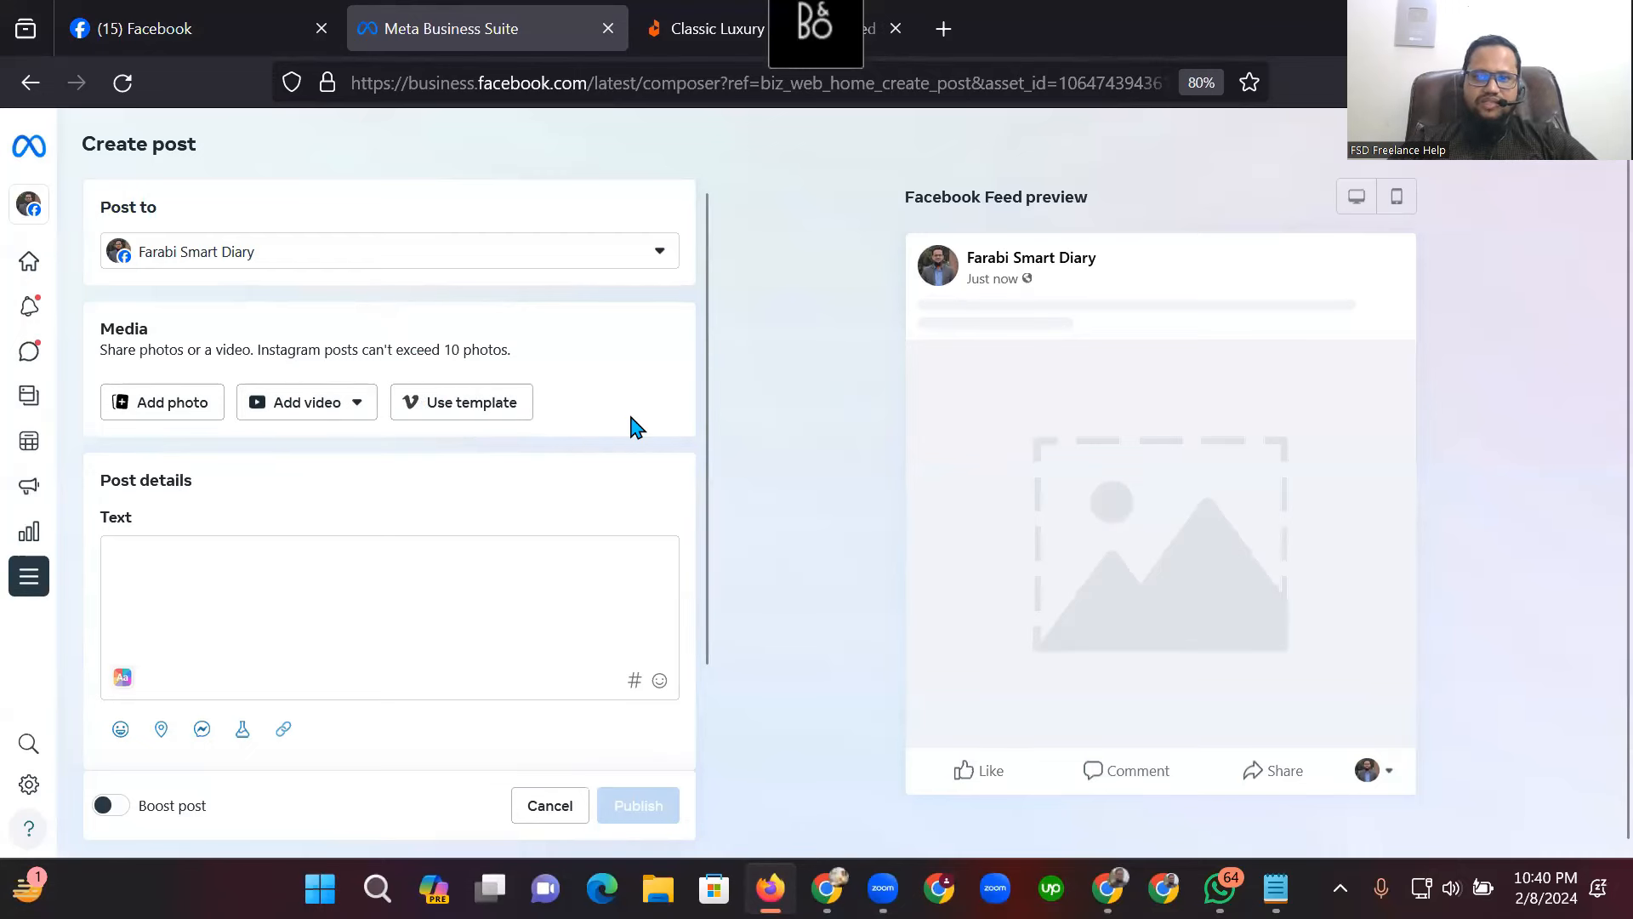
Examine the available Facebook, Instagram and group destinations for the post, plus its Media section.
click(659, 265)
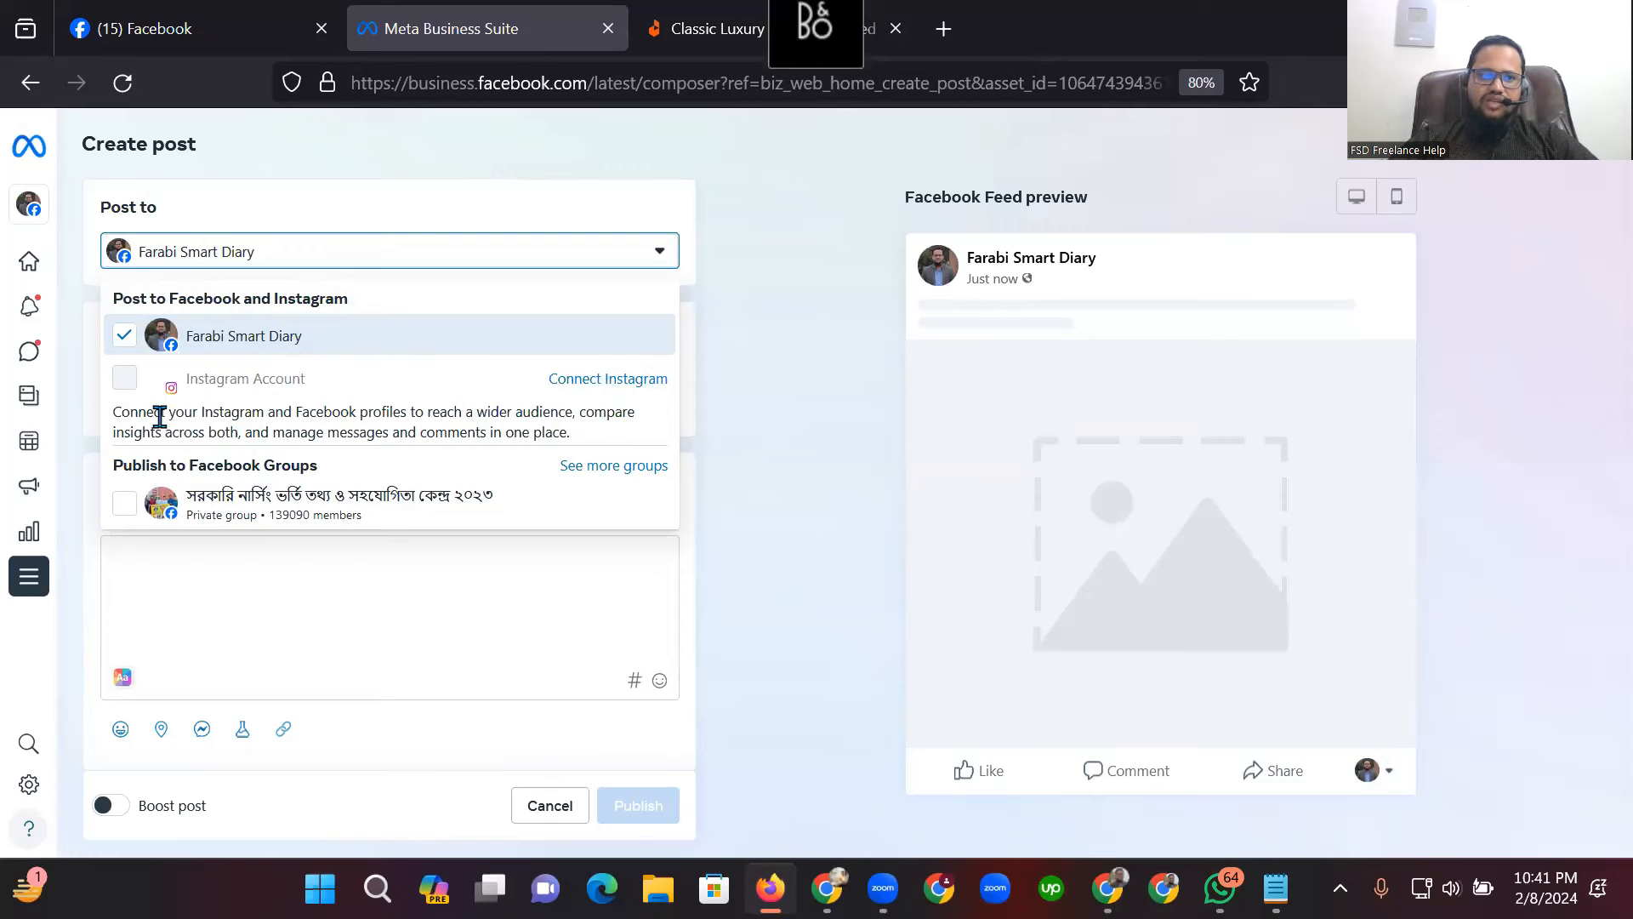
click(766, 342)
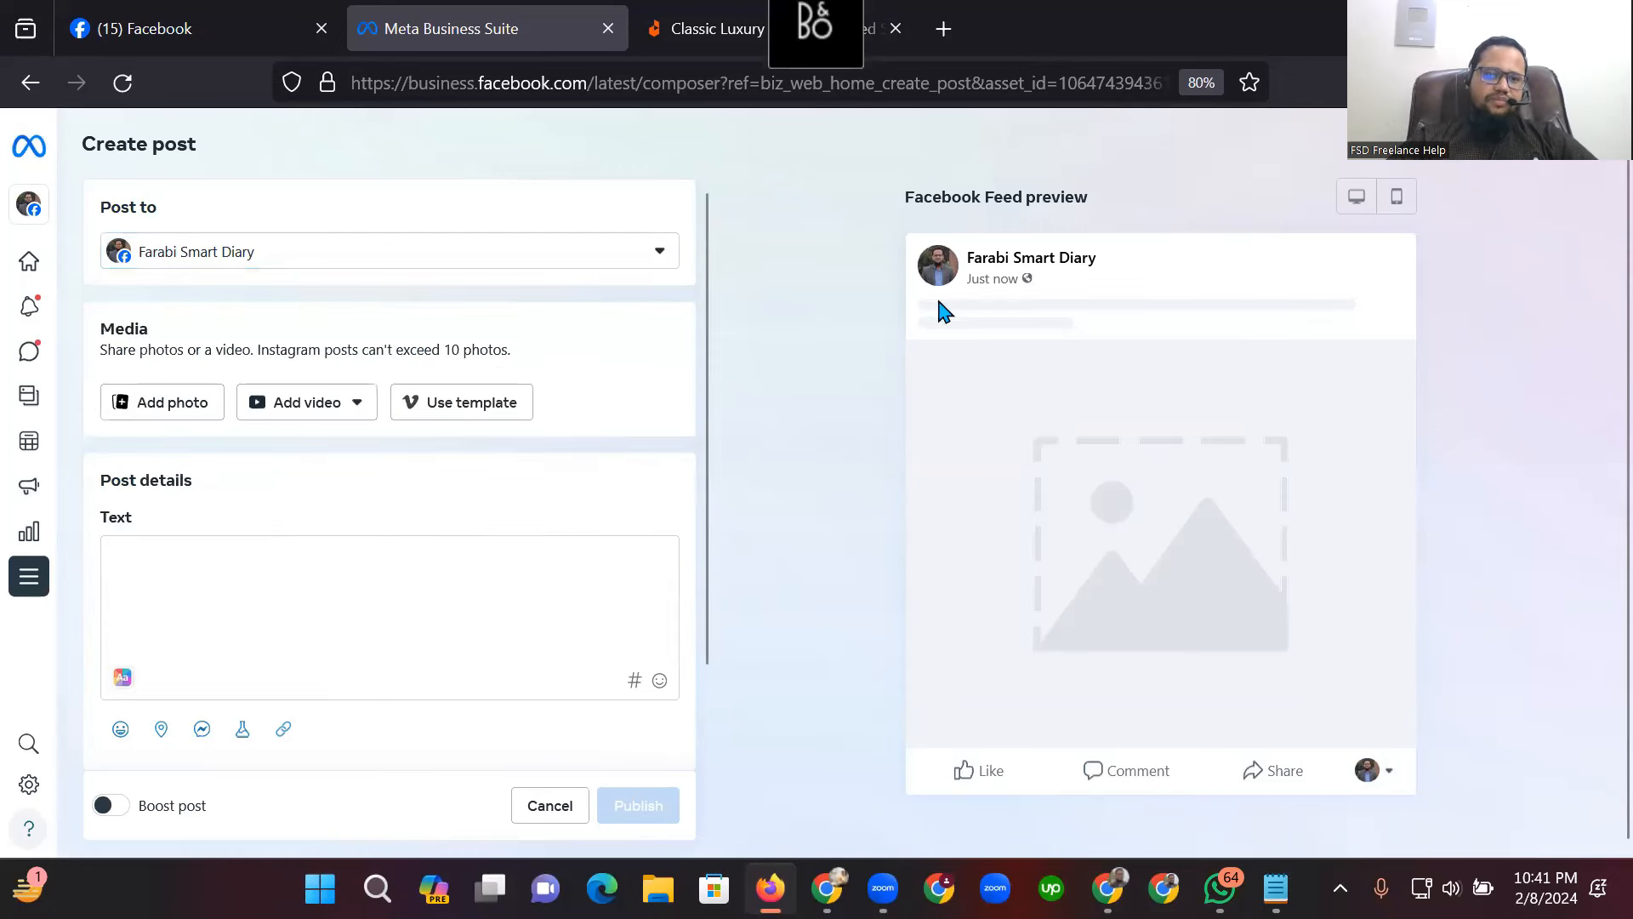
drag(94, 329, 183, 339)
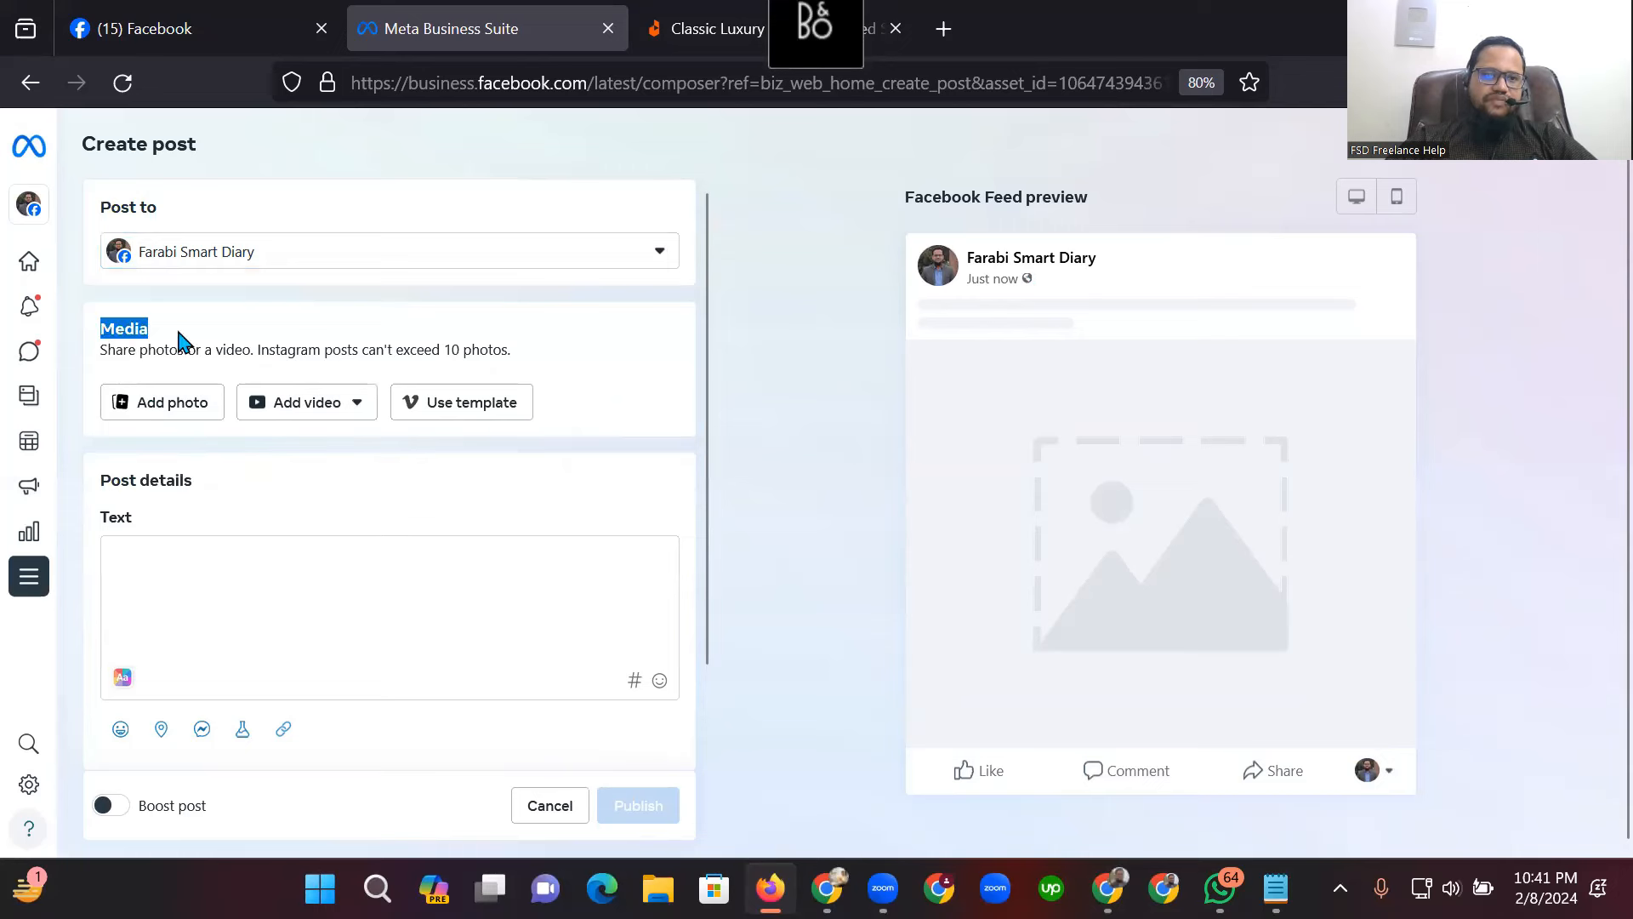
click(601, 359)
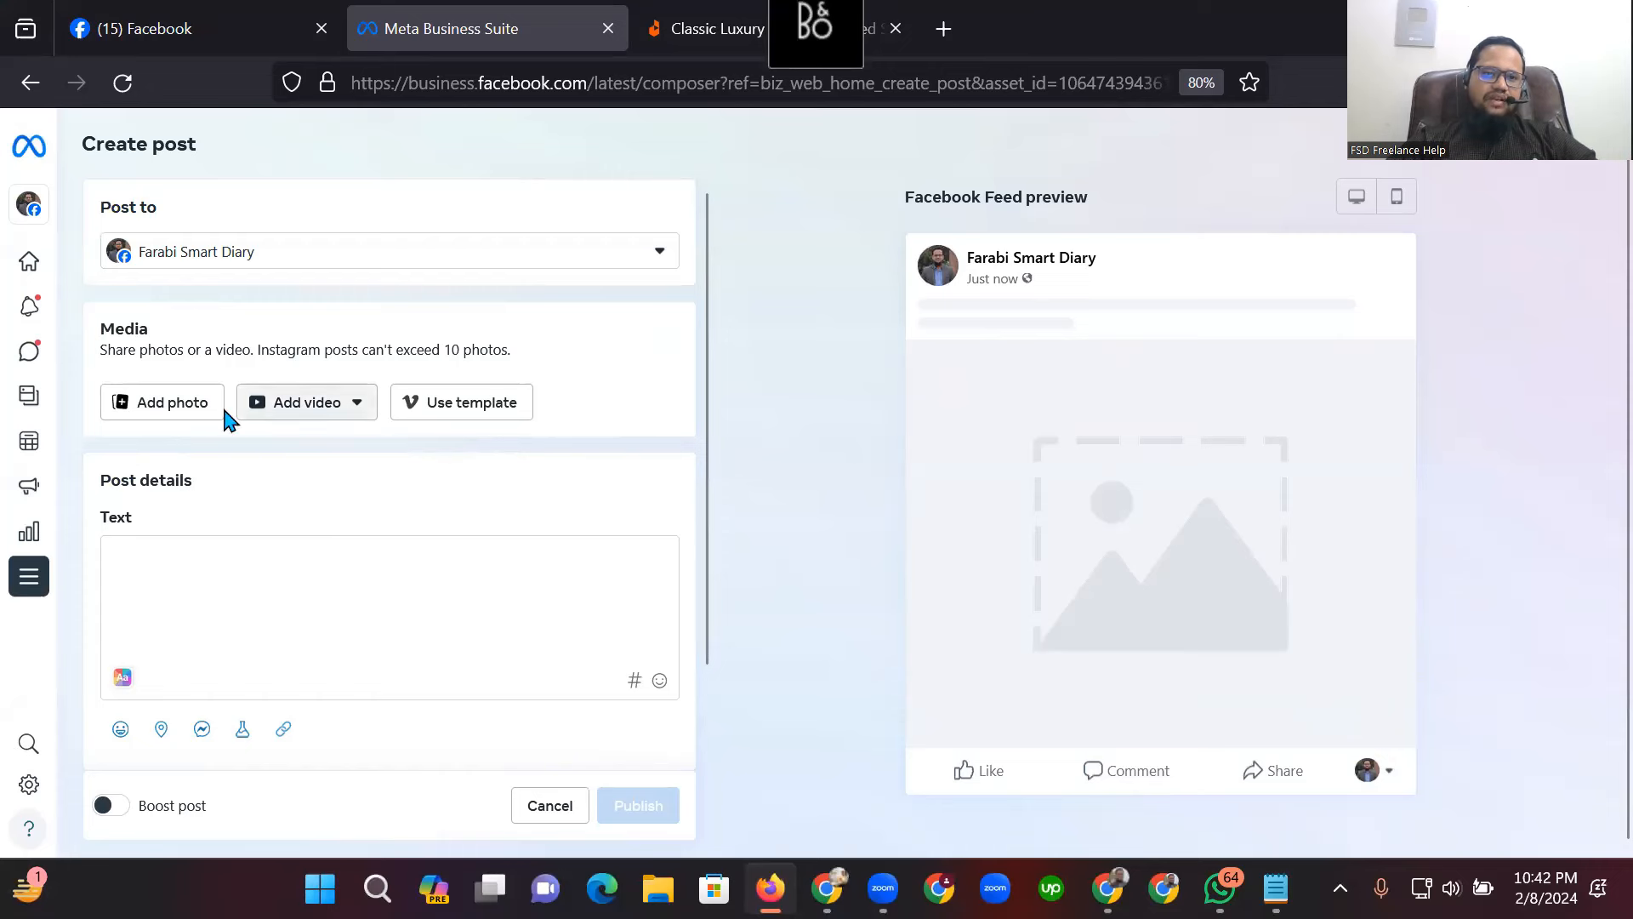
Add the Screenshot_7 image from the Desktop as the post's photo and check it in the feed preview.
click(173, 414)
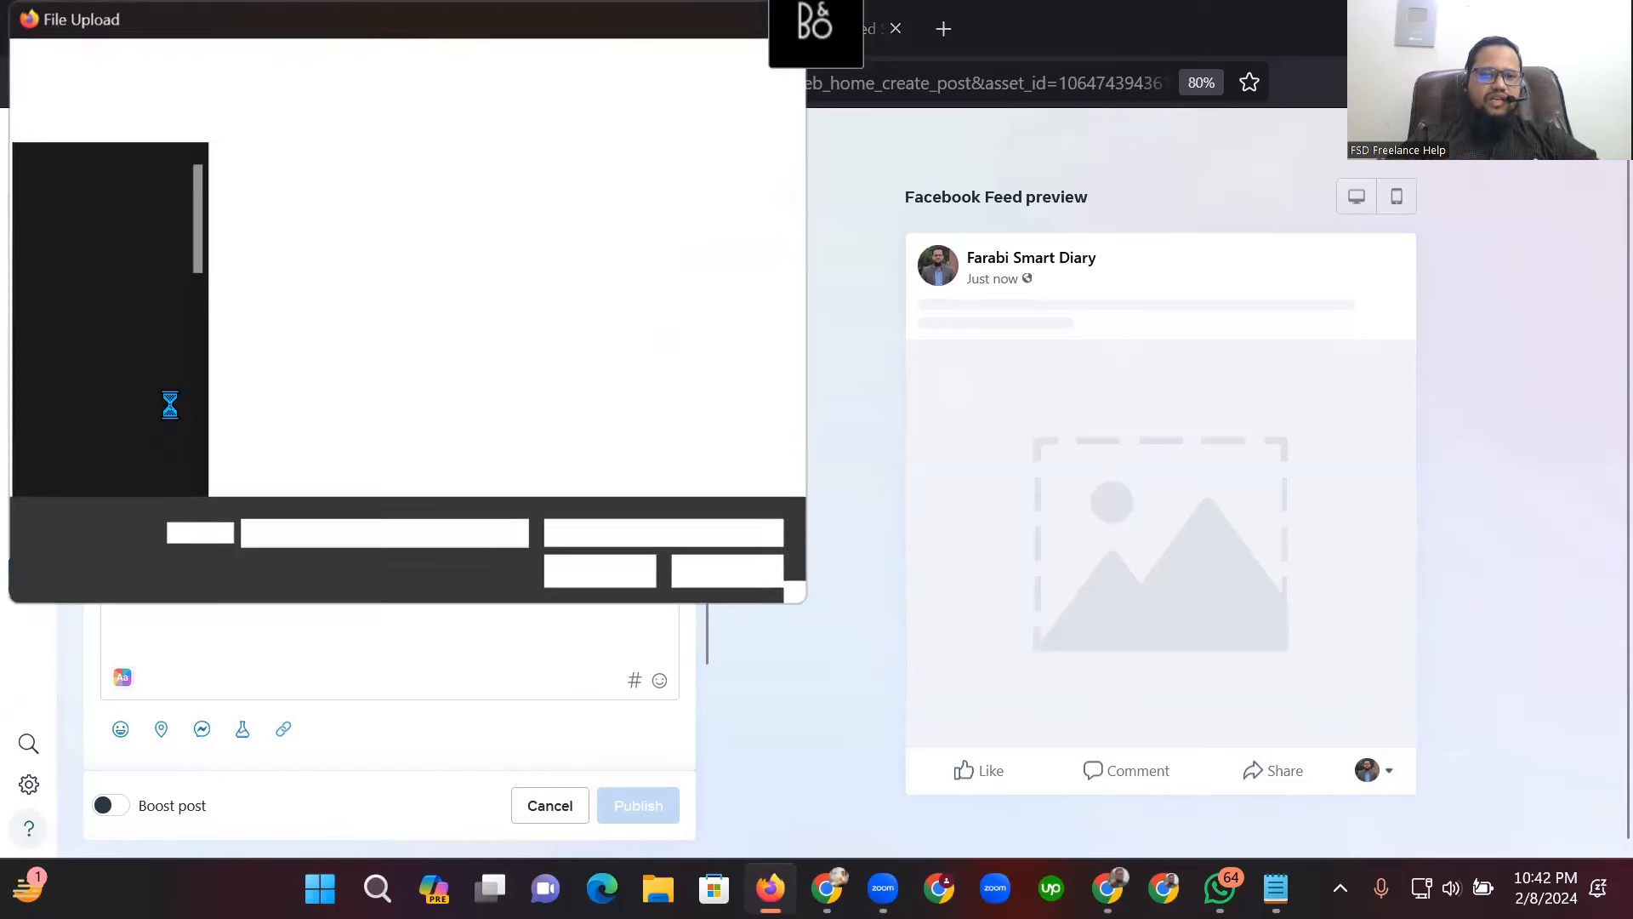
click(128, 342)
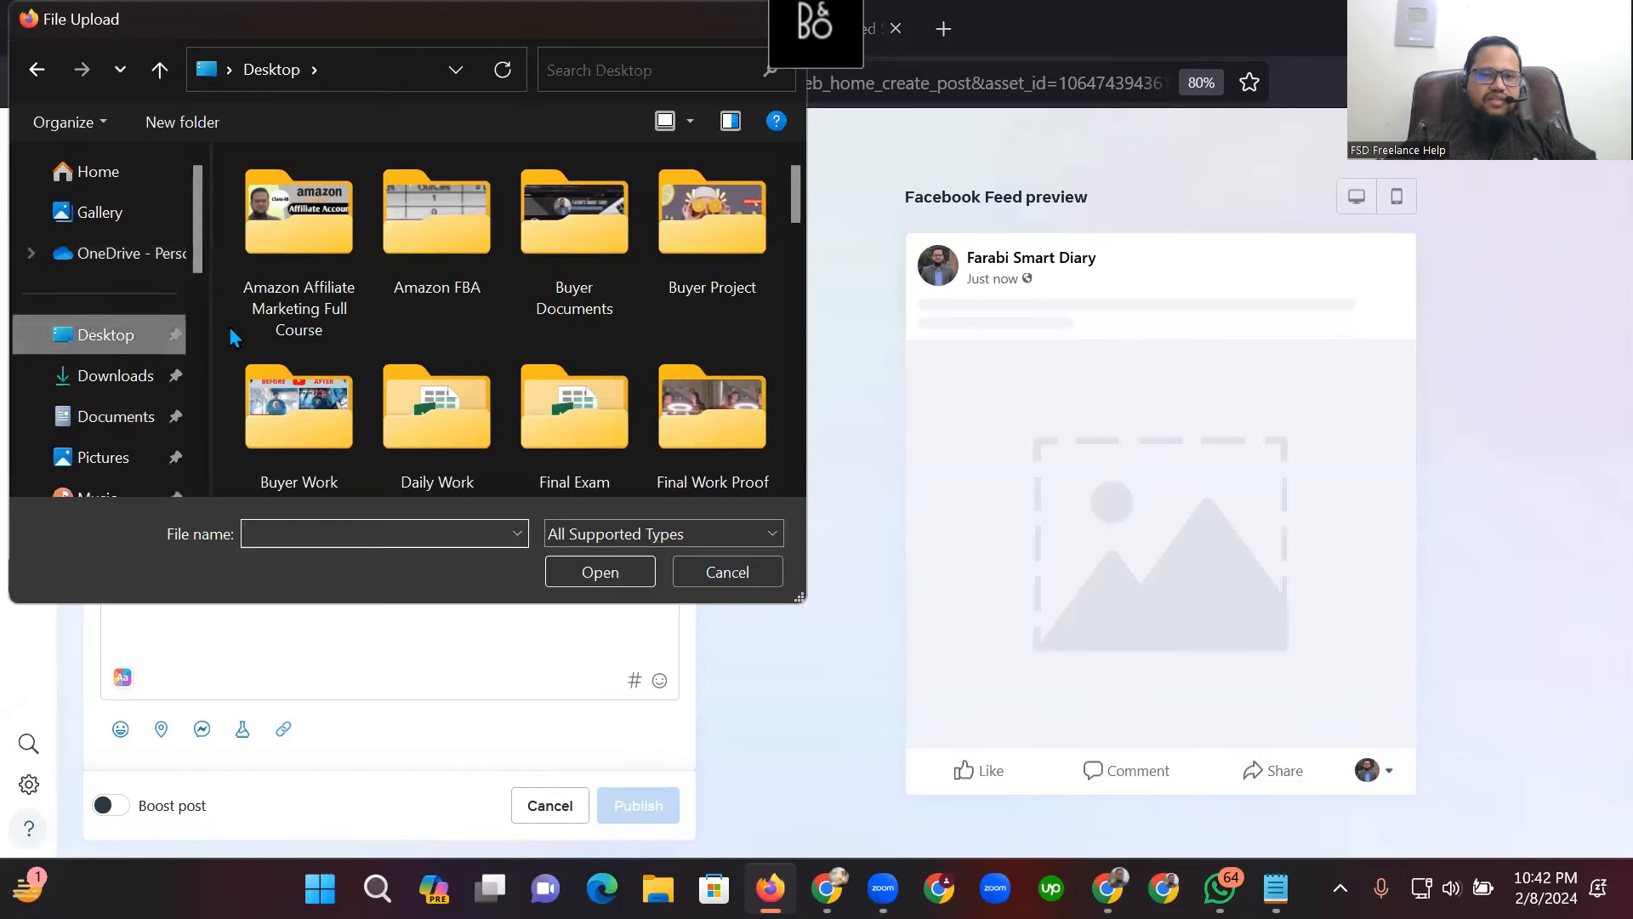
drag(805, 201, 804, 442)
click(703, 306)
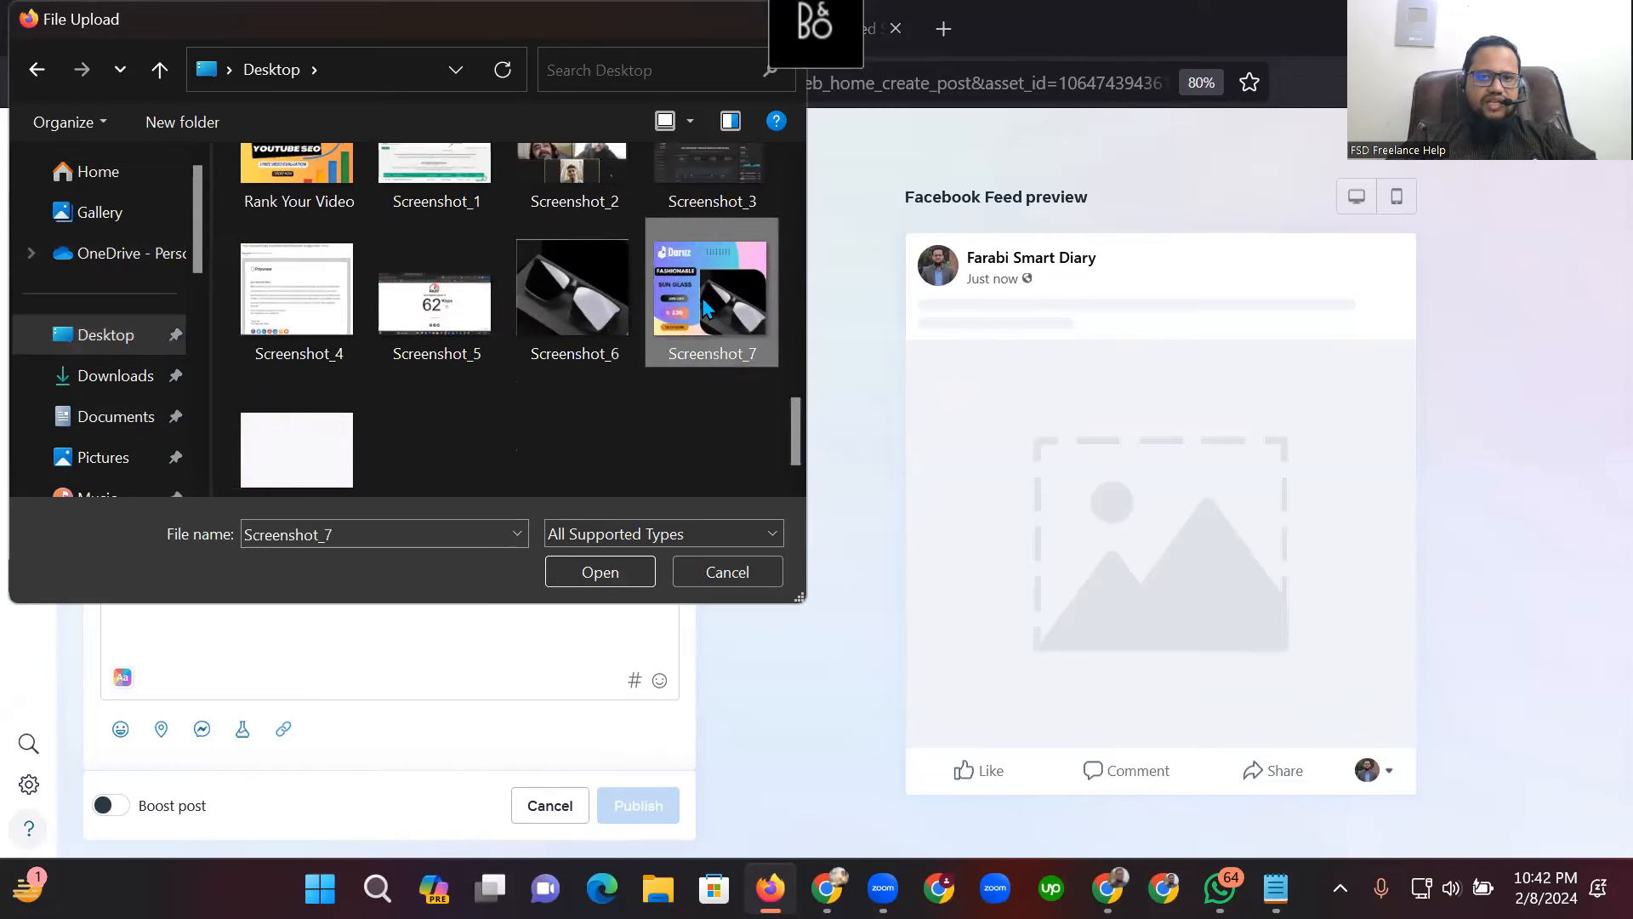
click(609, 570)
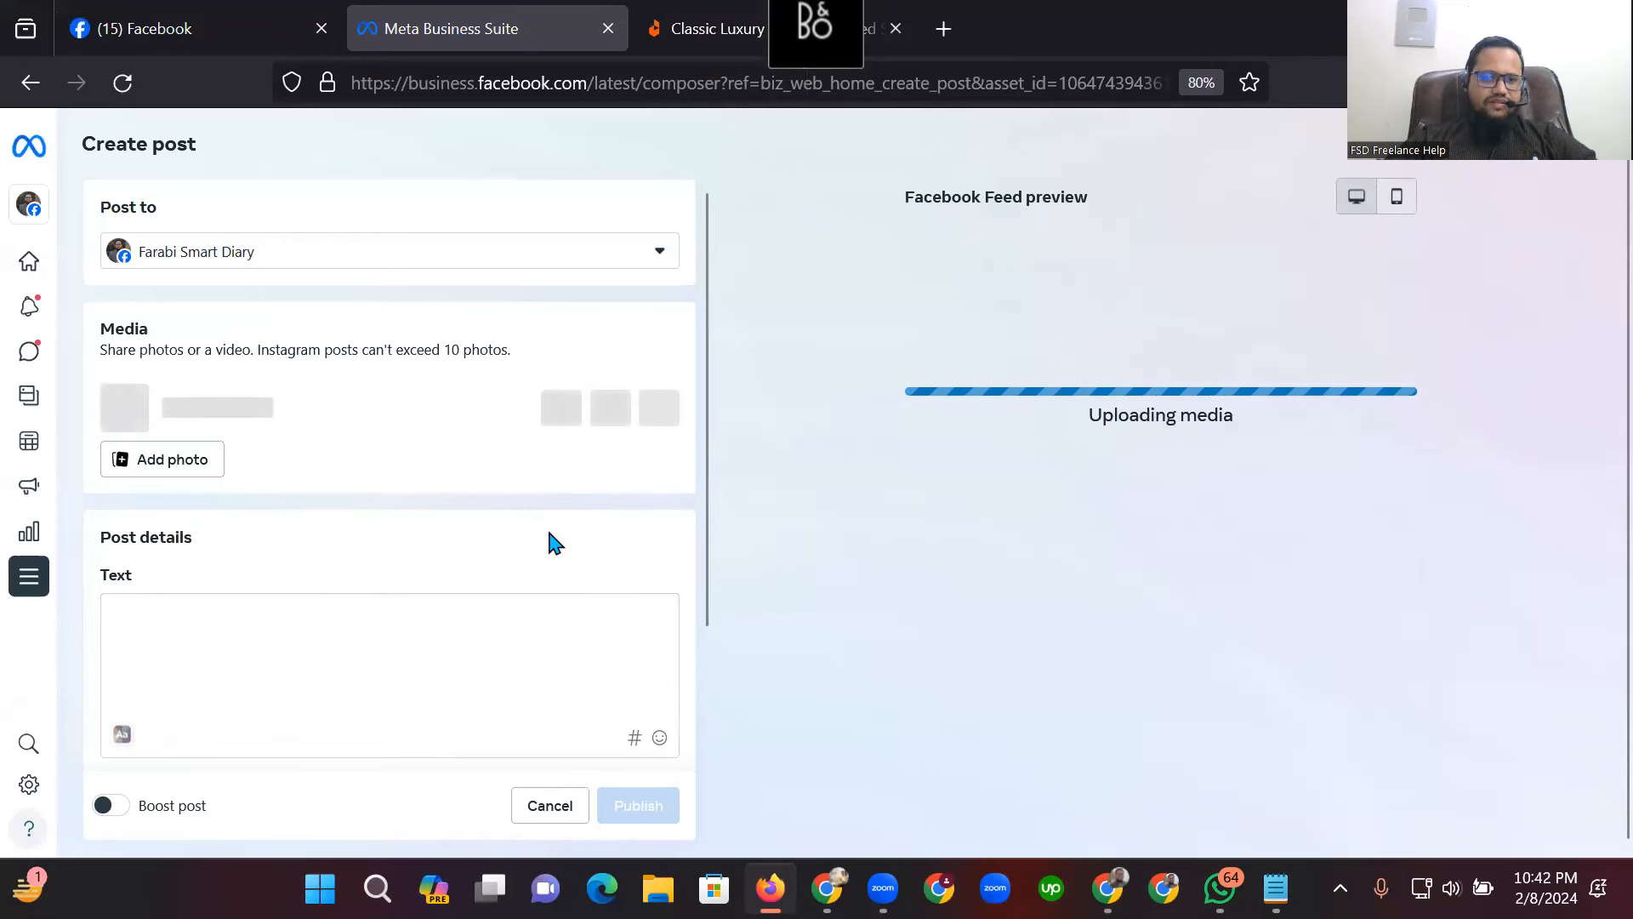
scroll(1074, 606, down, 2)
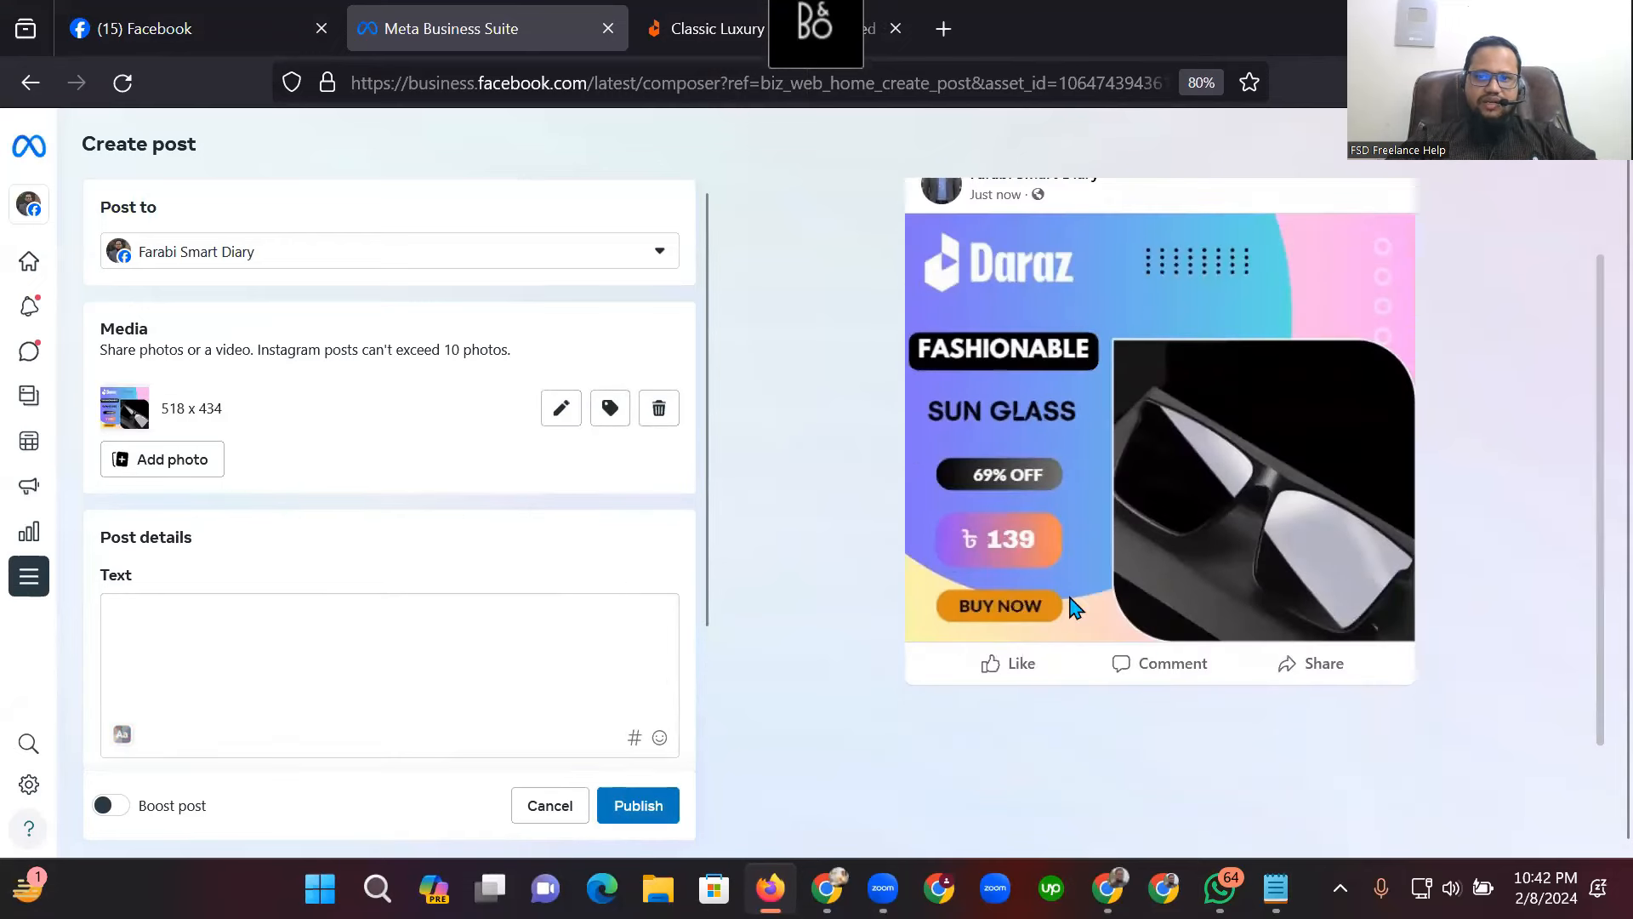
scroll(1074, 606, up, 2)
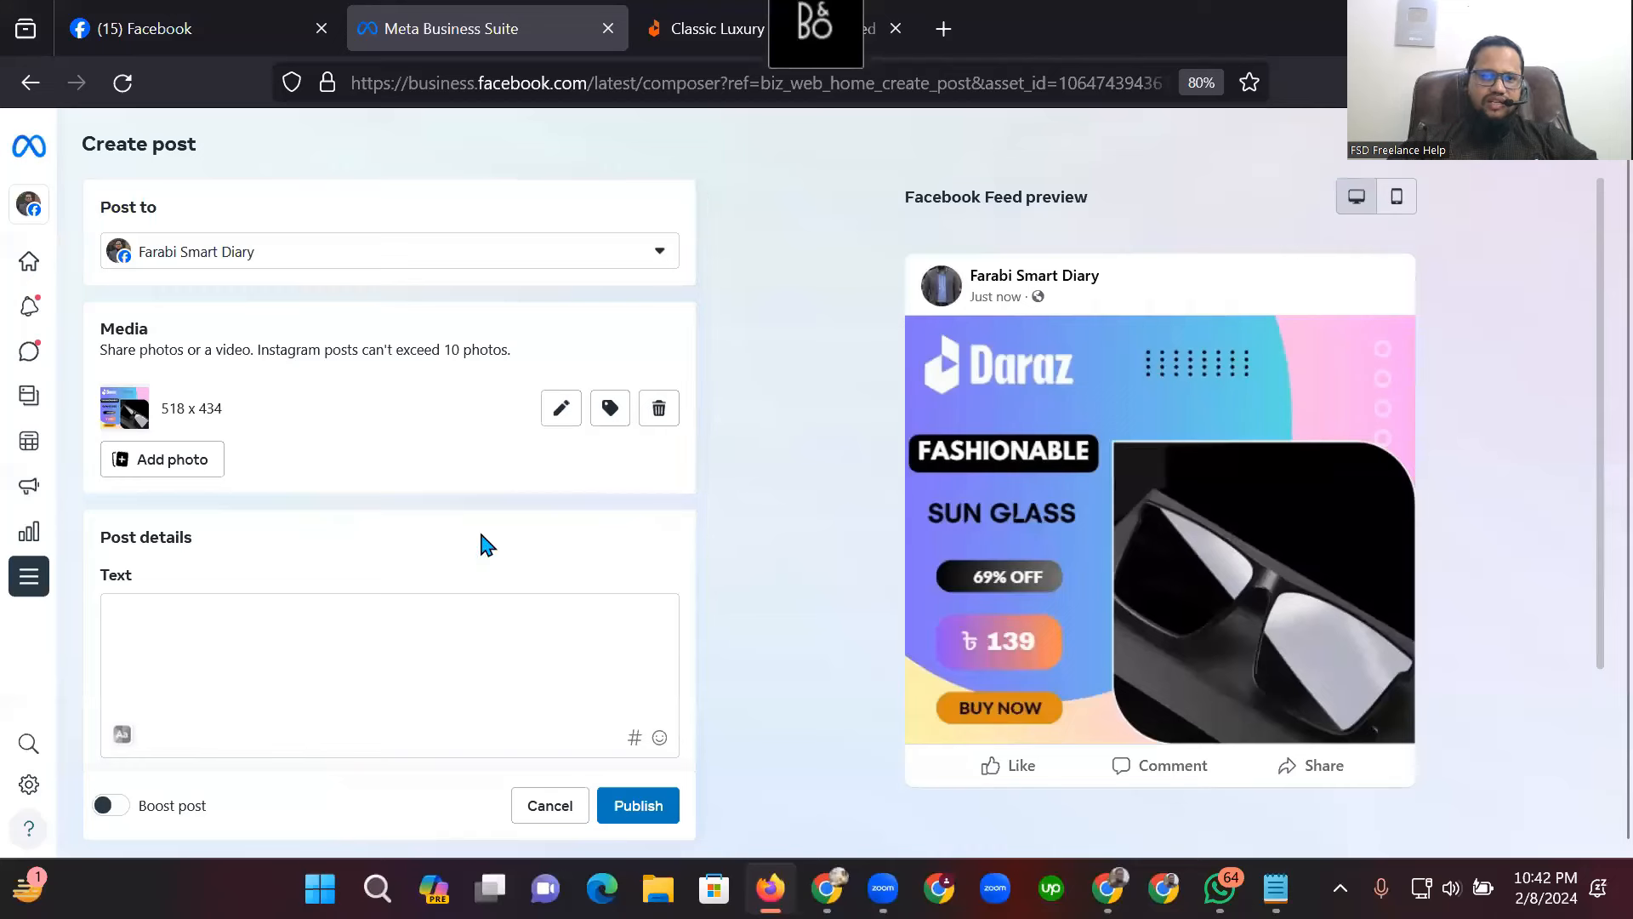
Copy "Classic Luxury Men'S Polarized Sunglasses" from the product title on the Daraz page for use in the post text.
scroll(255, 532, down, 2)
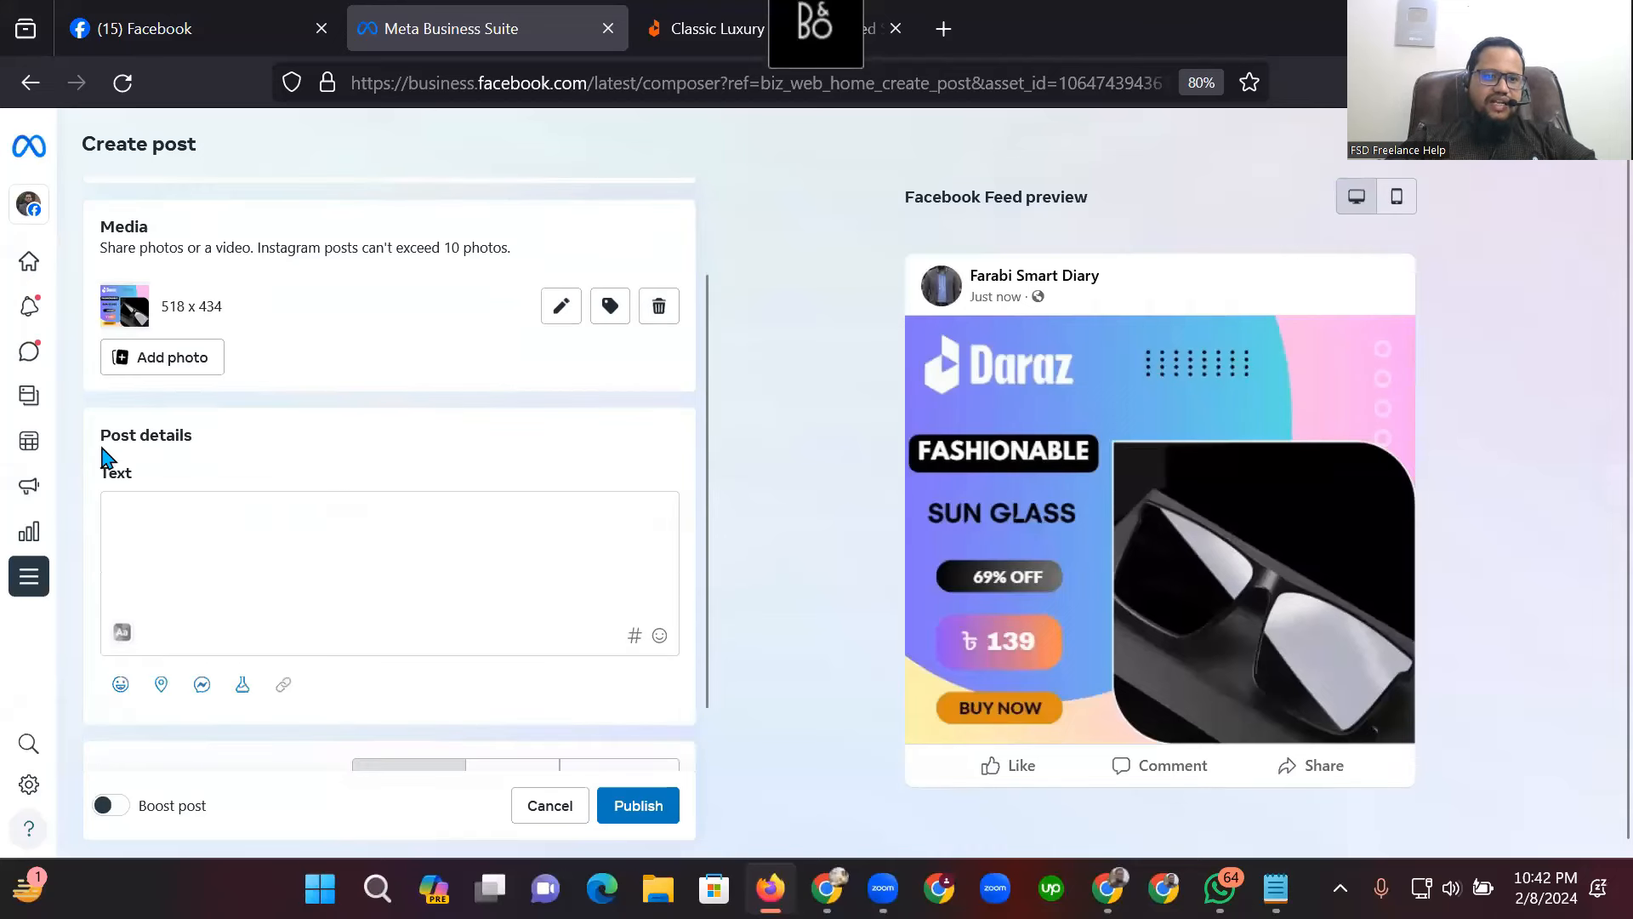
click(188, 521)
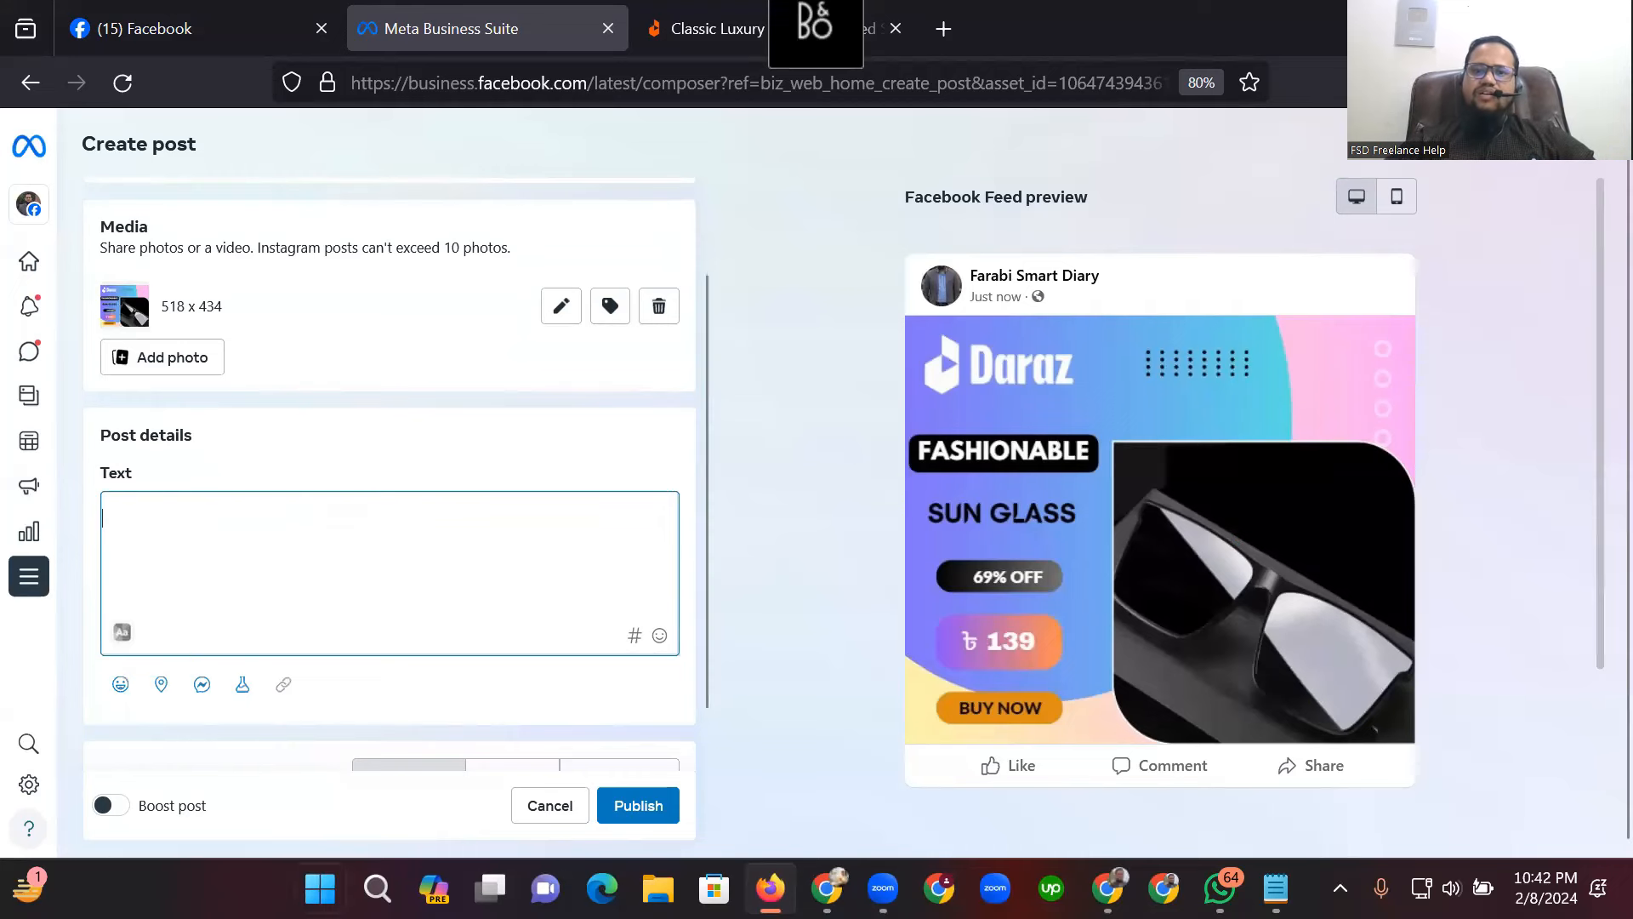
scroll(333, 558, down, 1)
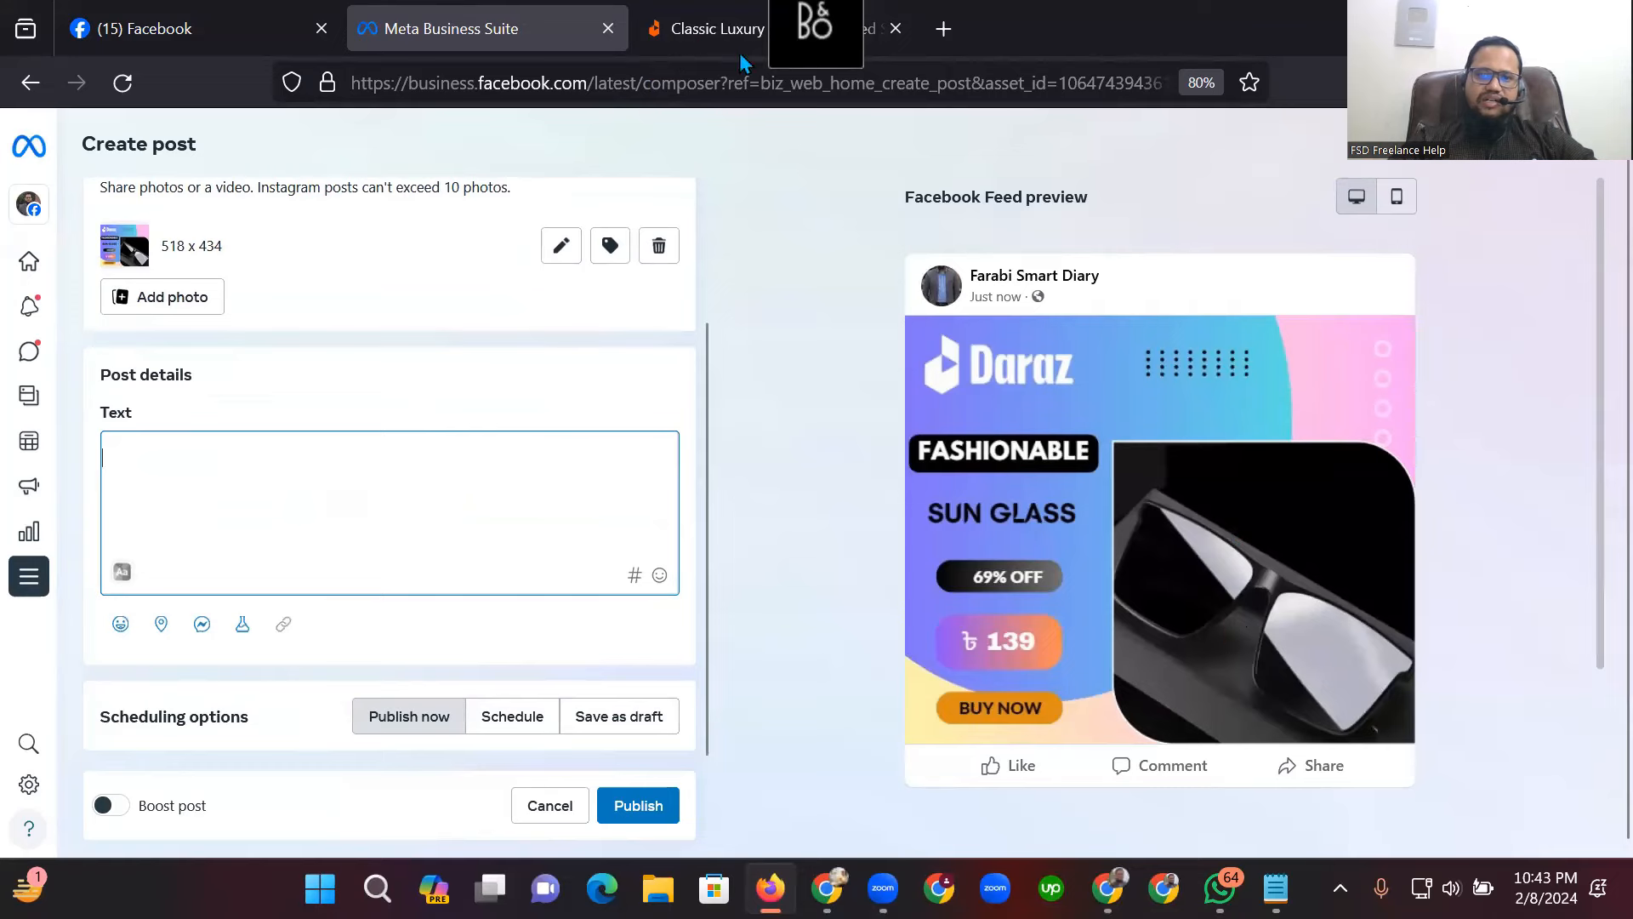
click(723, 30)
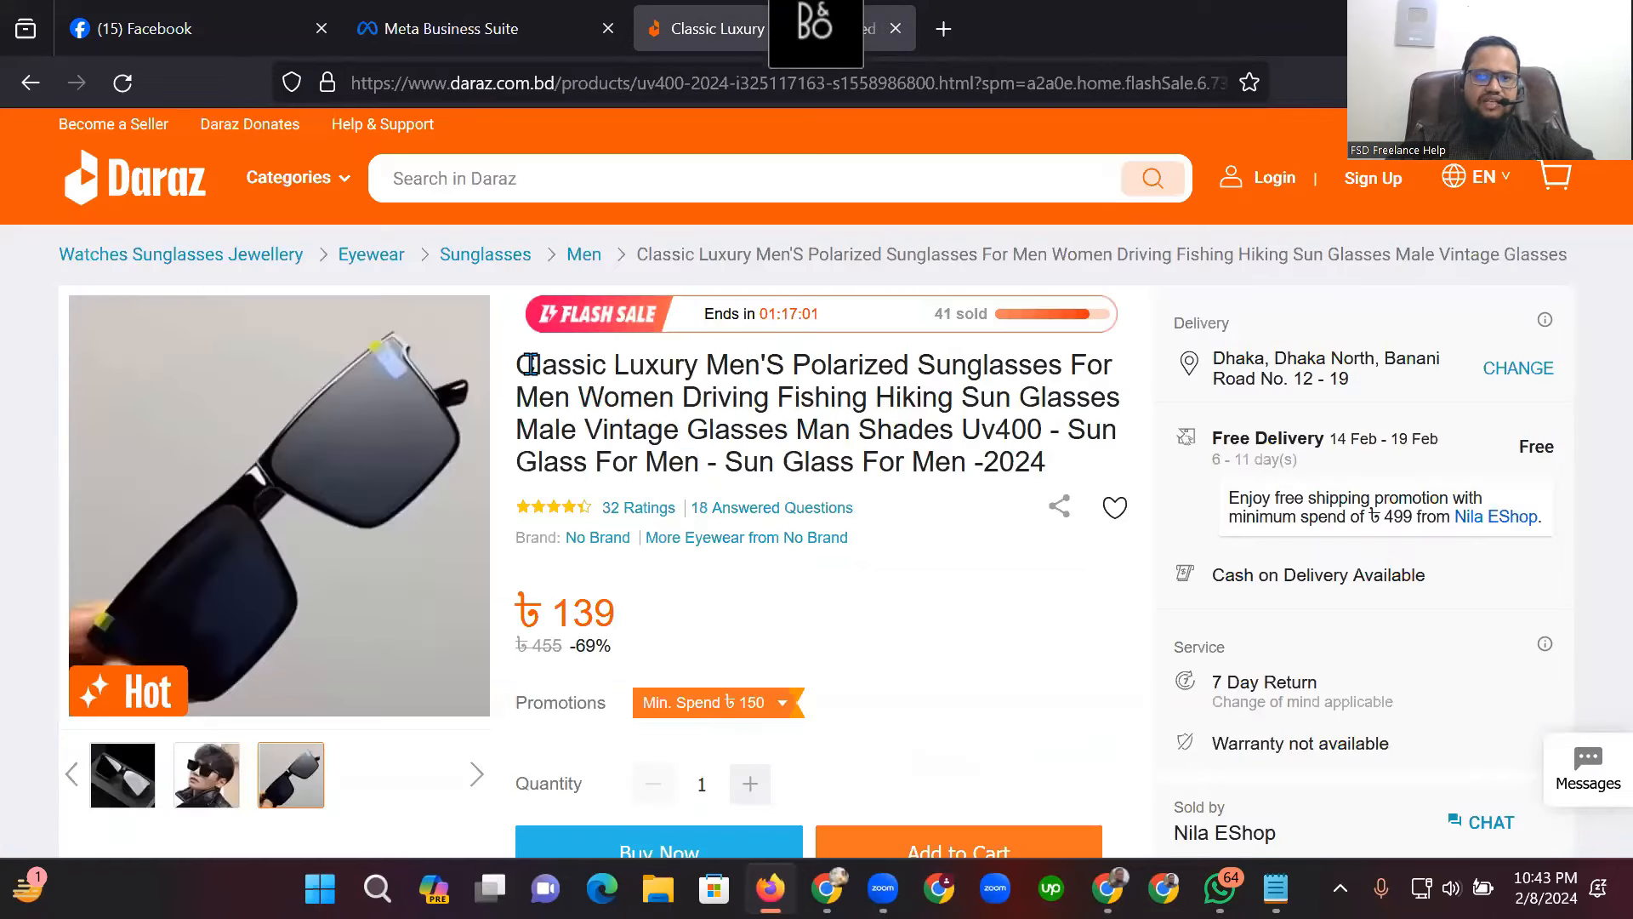
drag(507, 366, 1098, 472)
click(1032, 569)
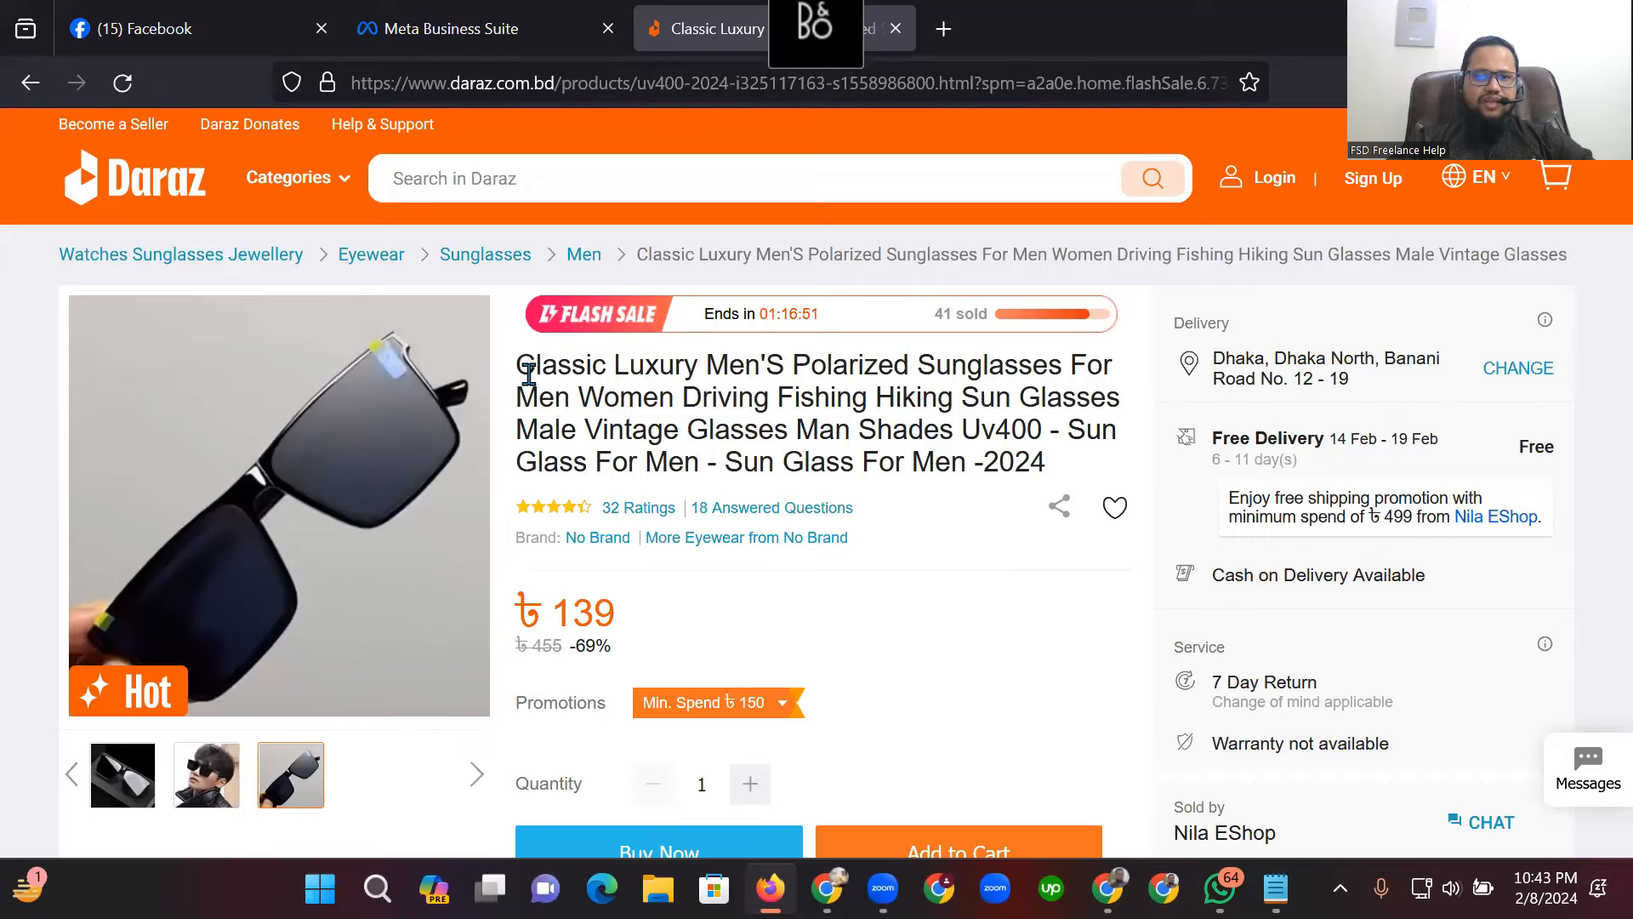
drag(516, 367, 1060, 368)
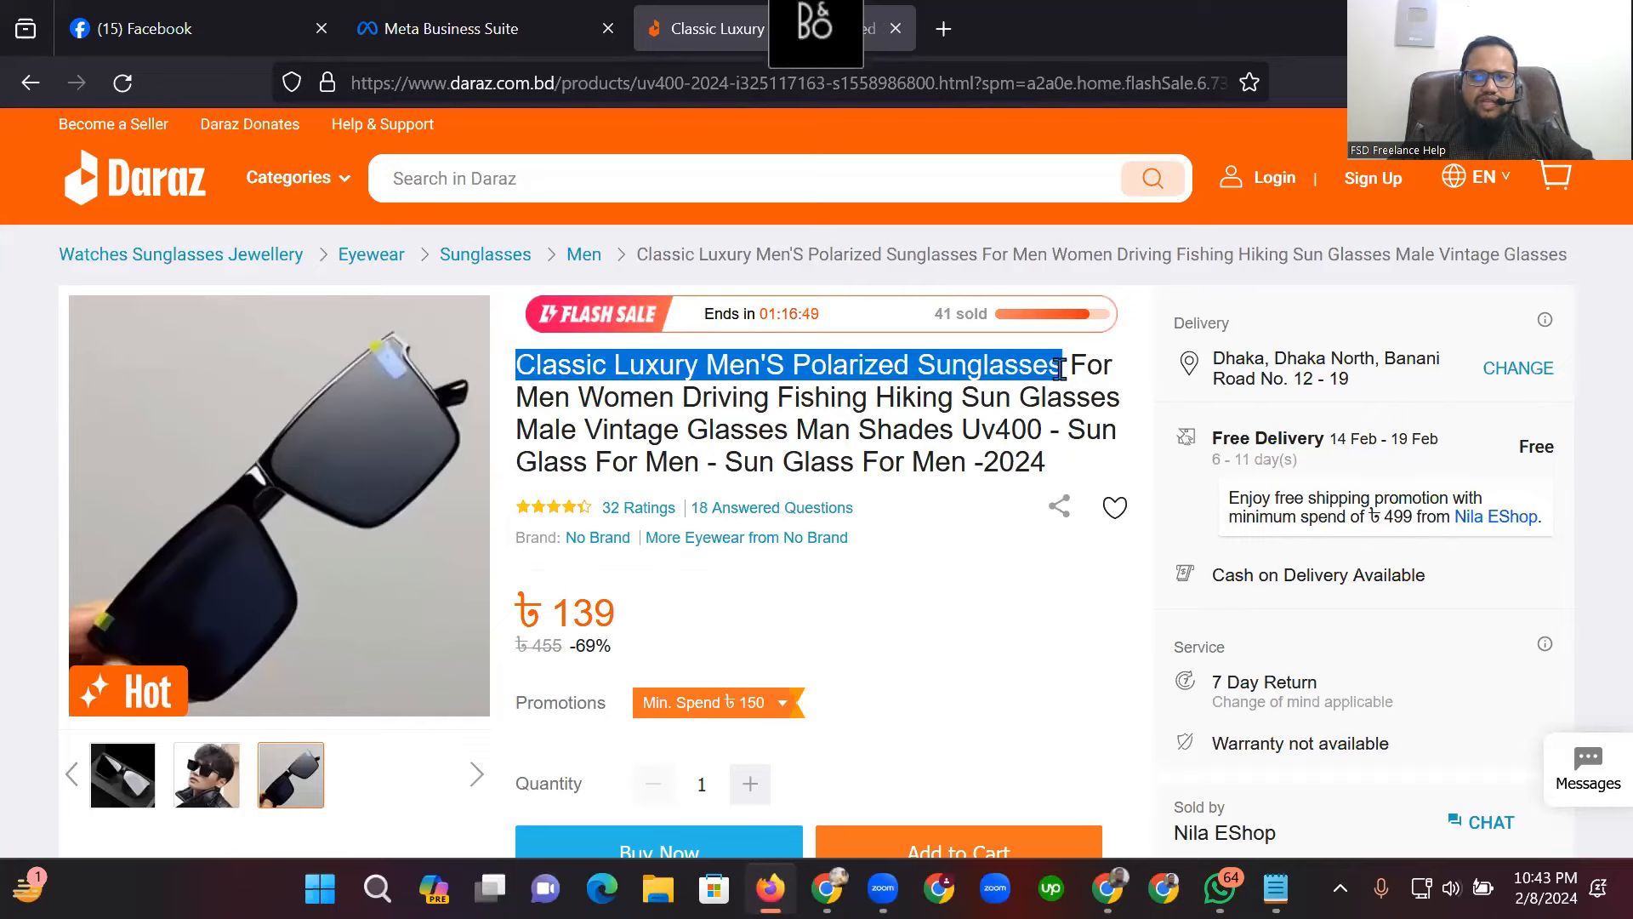
right_click(1059, 368)
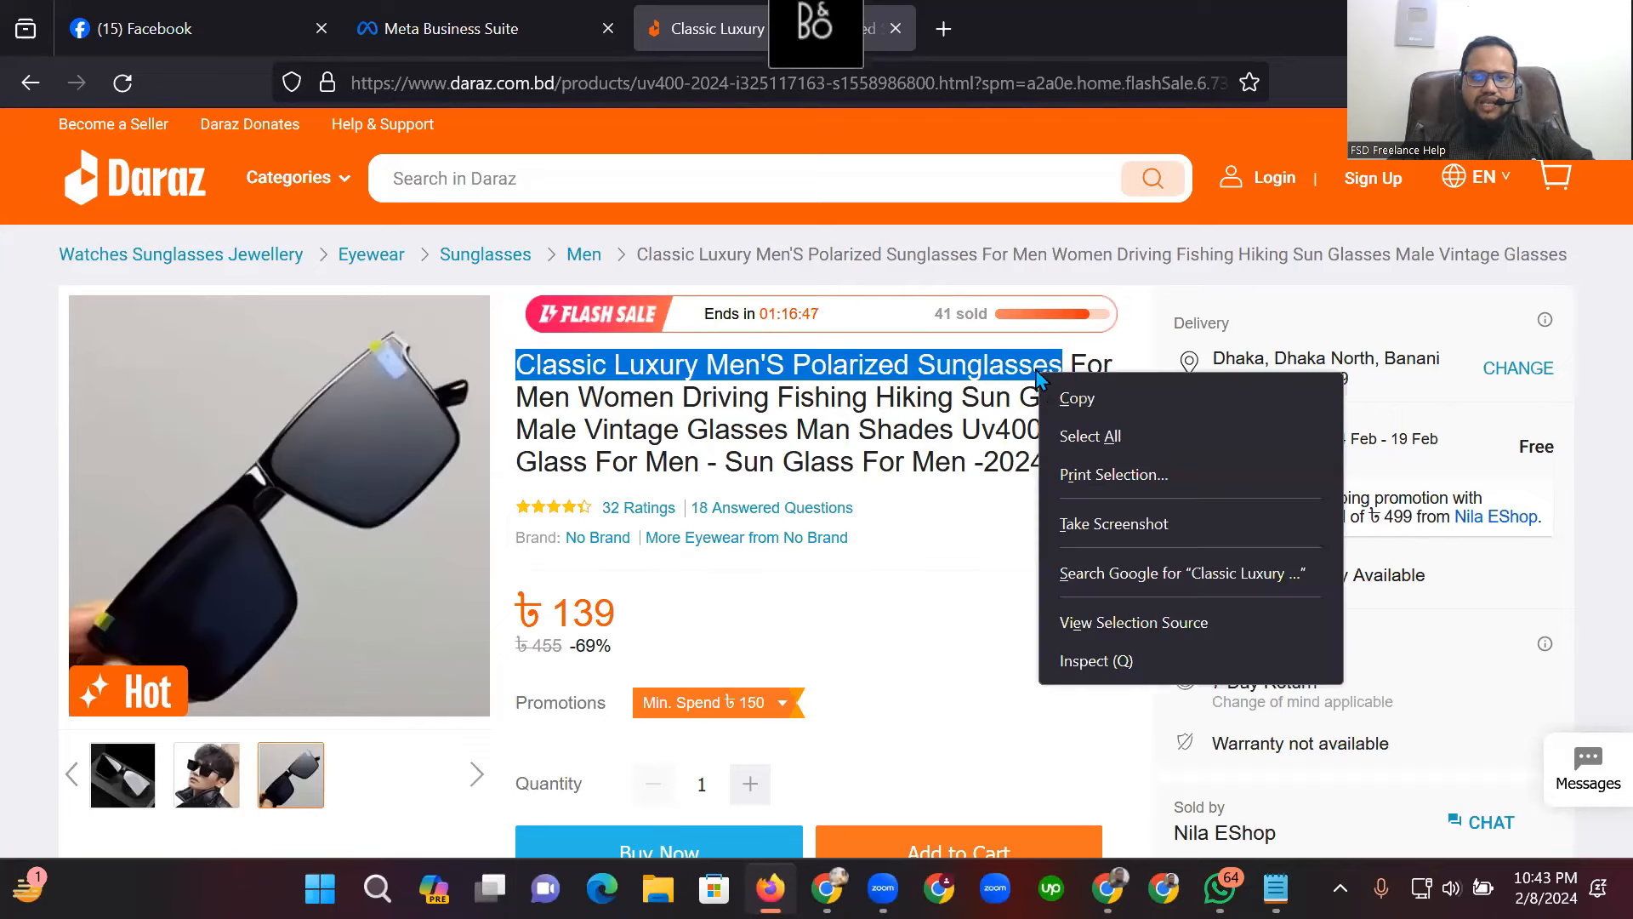
click(1069, 401)
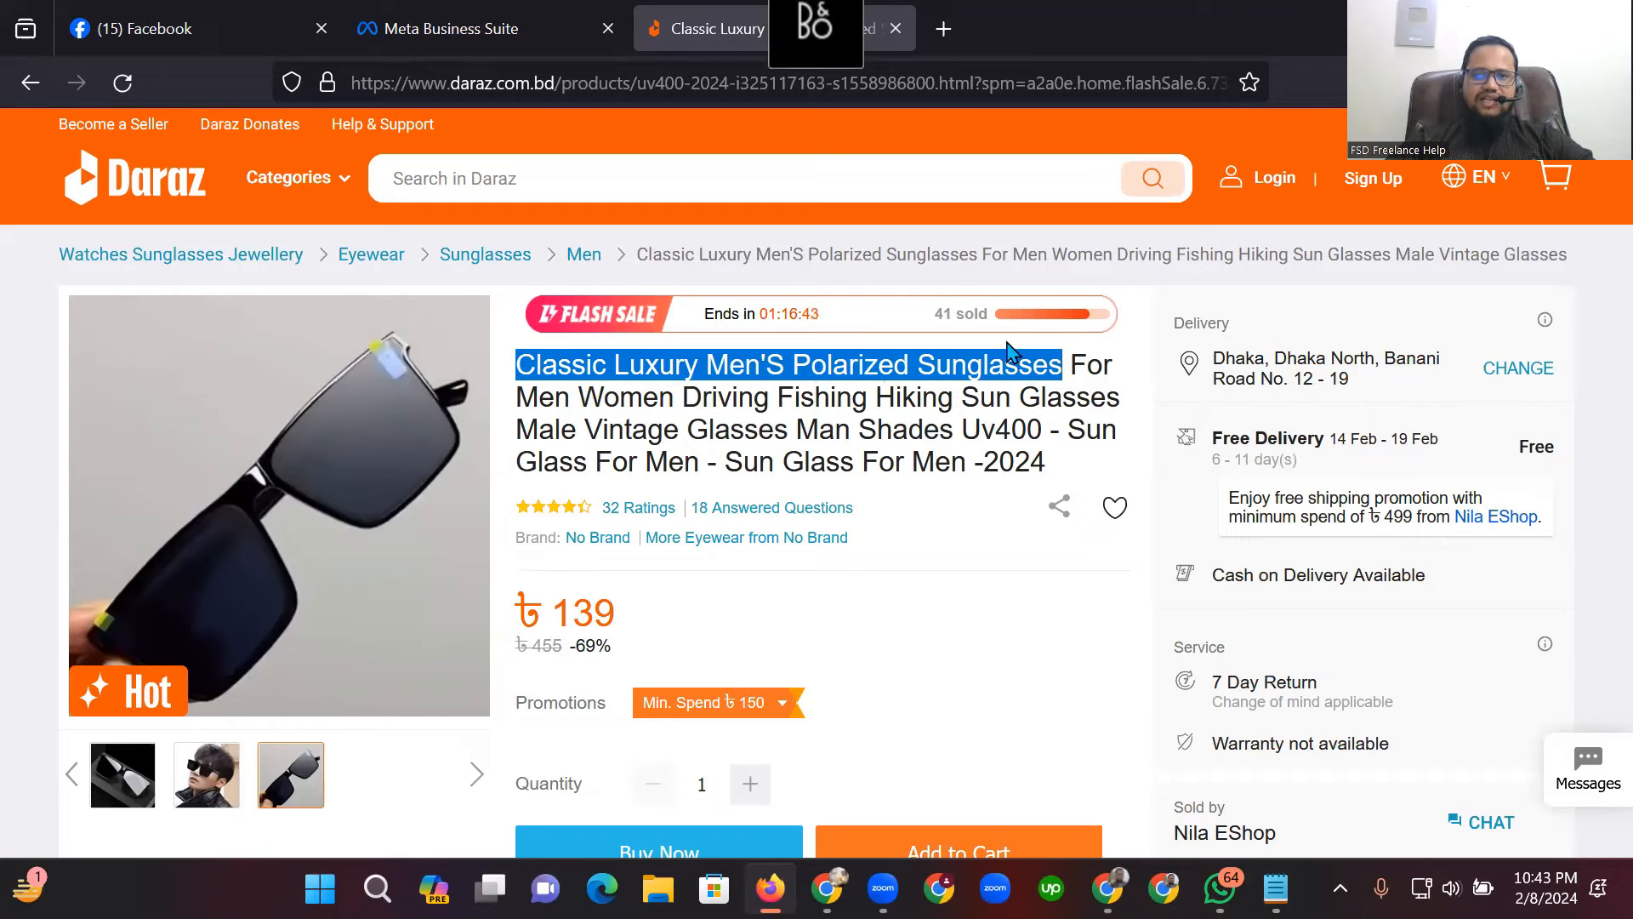
Return to the Meta Business Suite post and paste the copied product title into its text, ending it with a period.
click(482, 31)
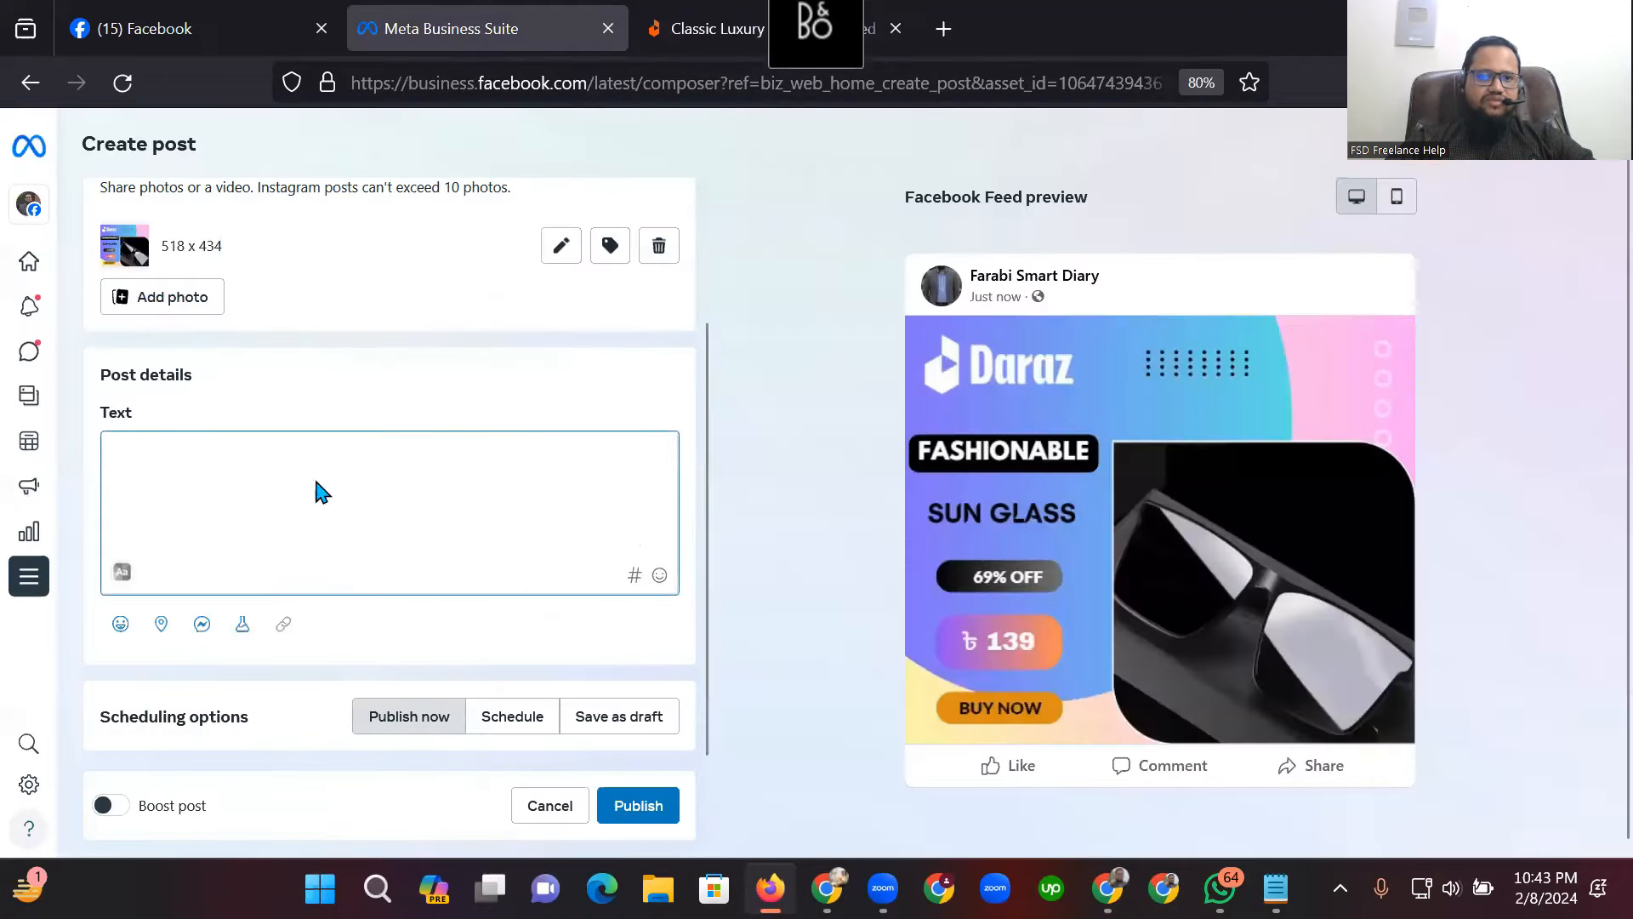
right_click(250, 464)
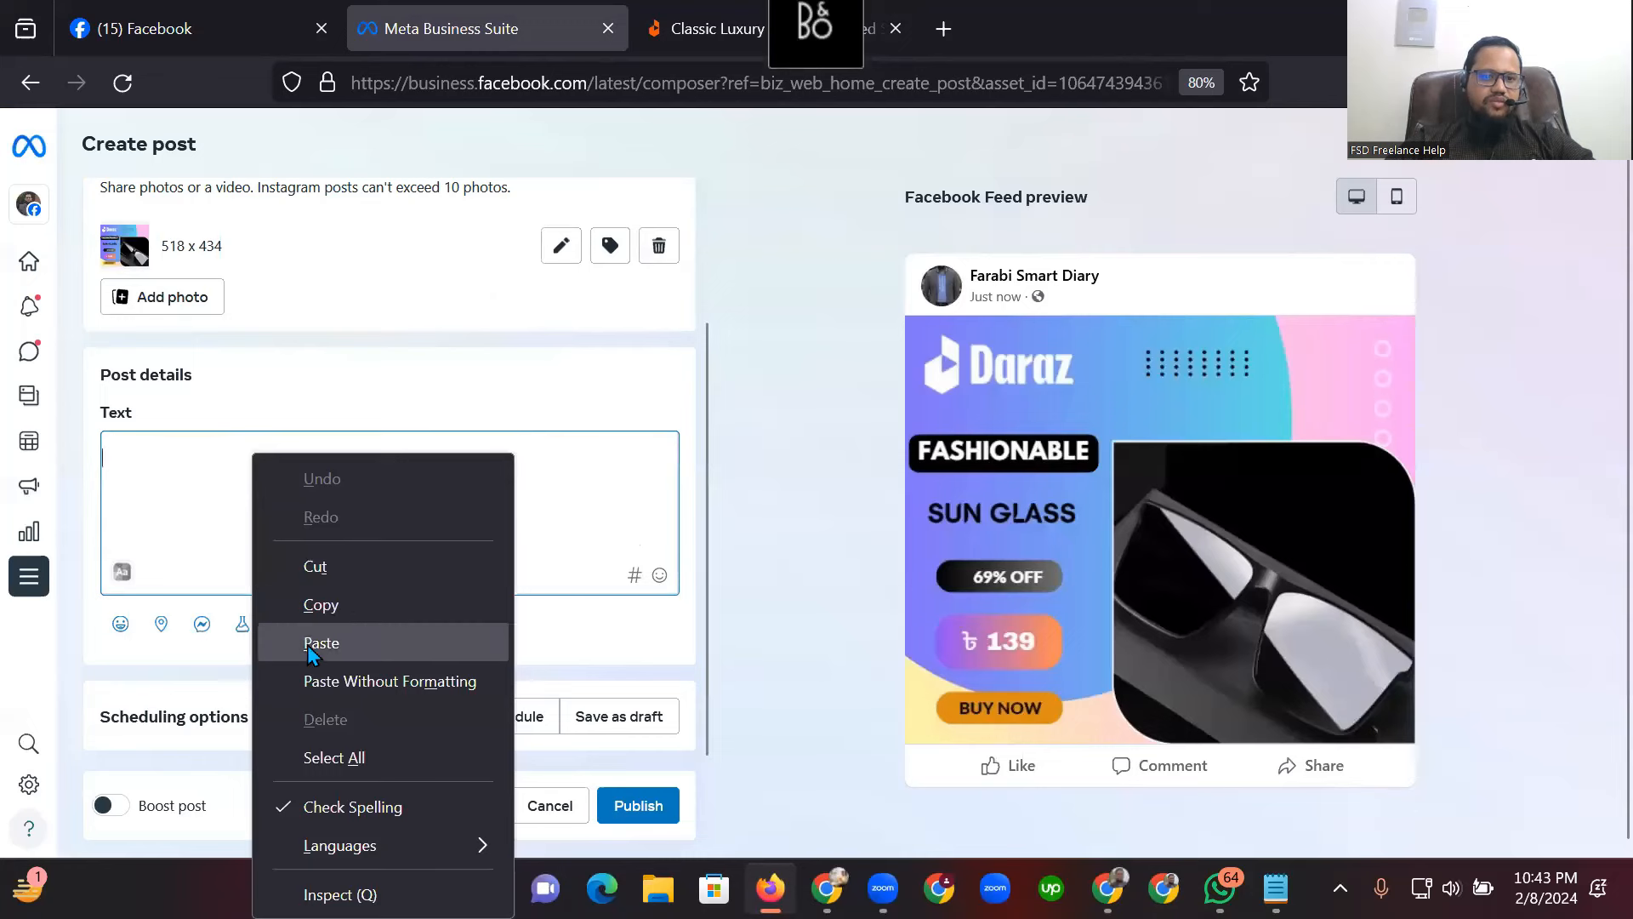
click(308, 639)
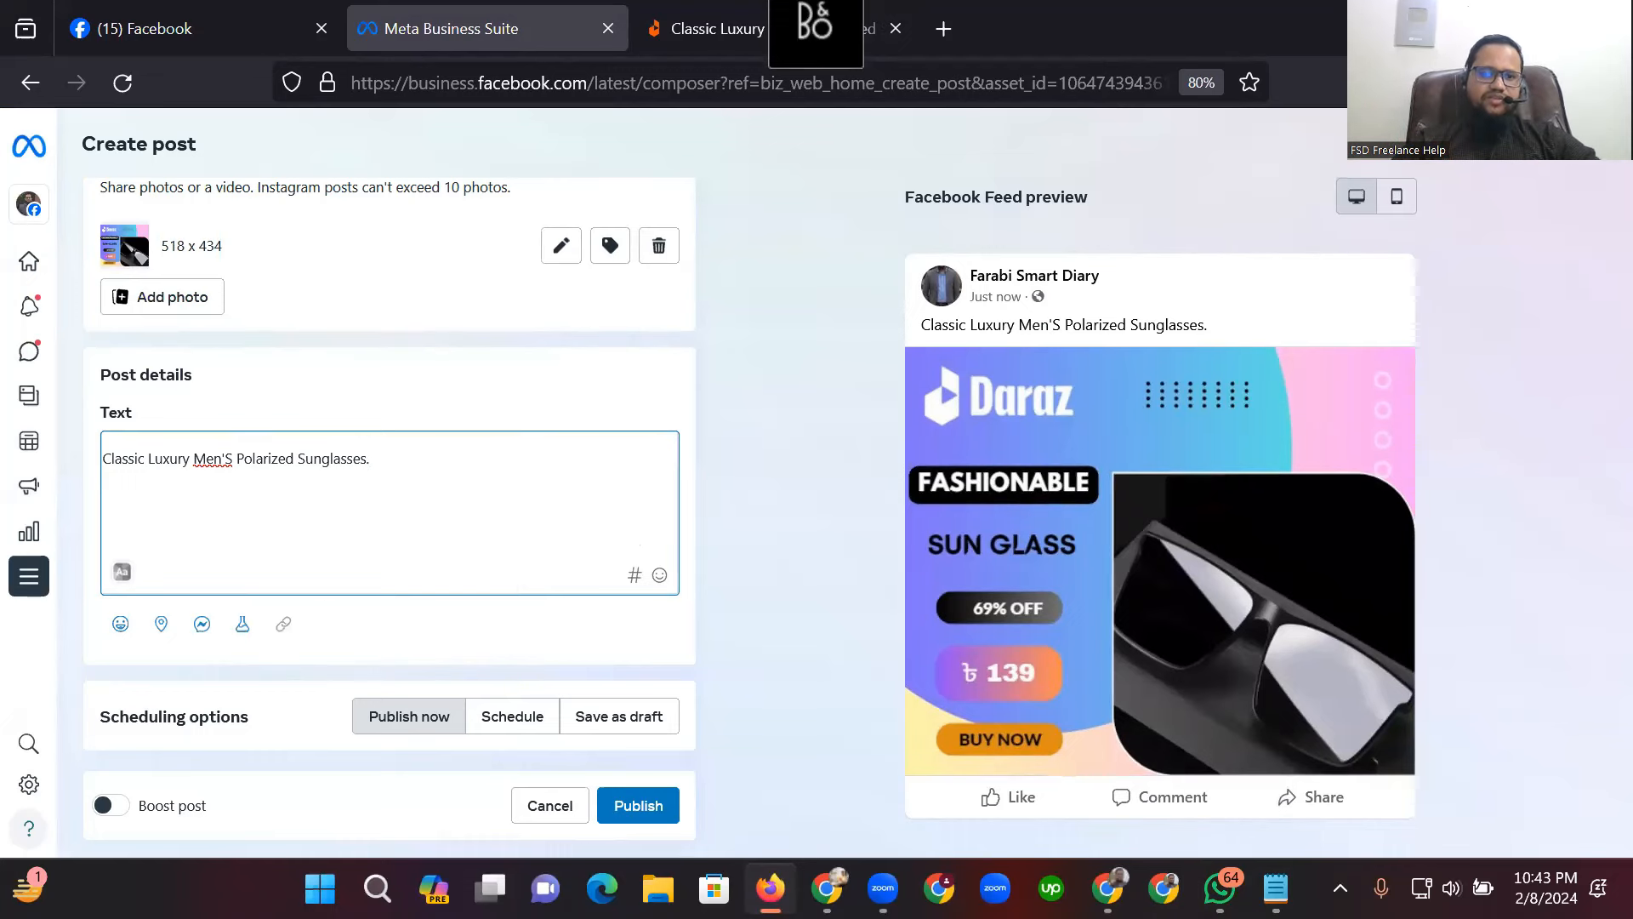
Examine the product details list on the Daraz sunglasses page for specifications to use in the caption.
click(729, 24)
scroll(777, 426, down, 10)
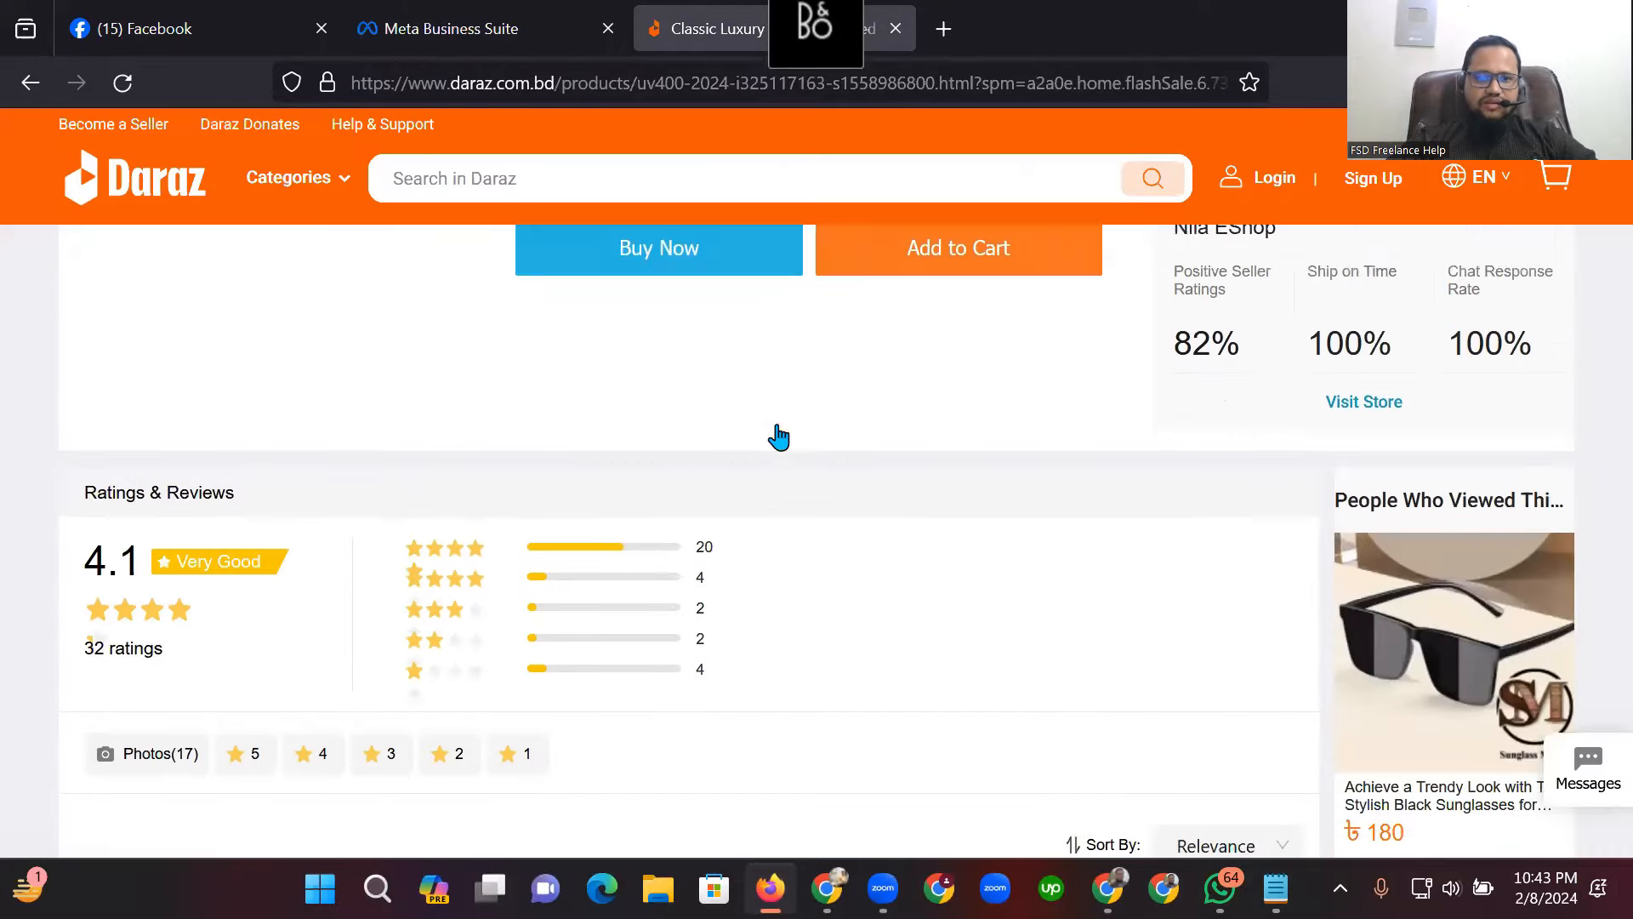
scroll(777, 426, down, 10)
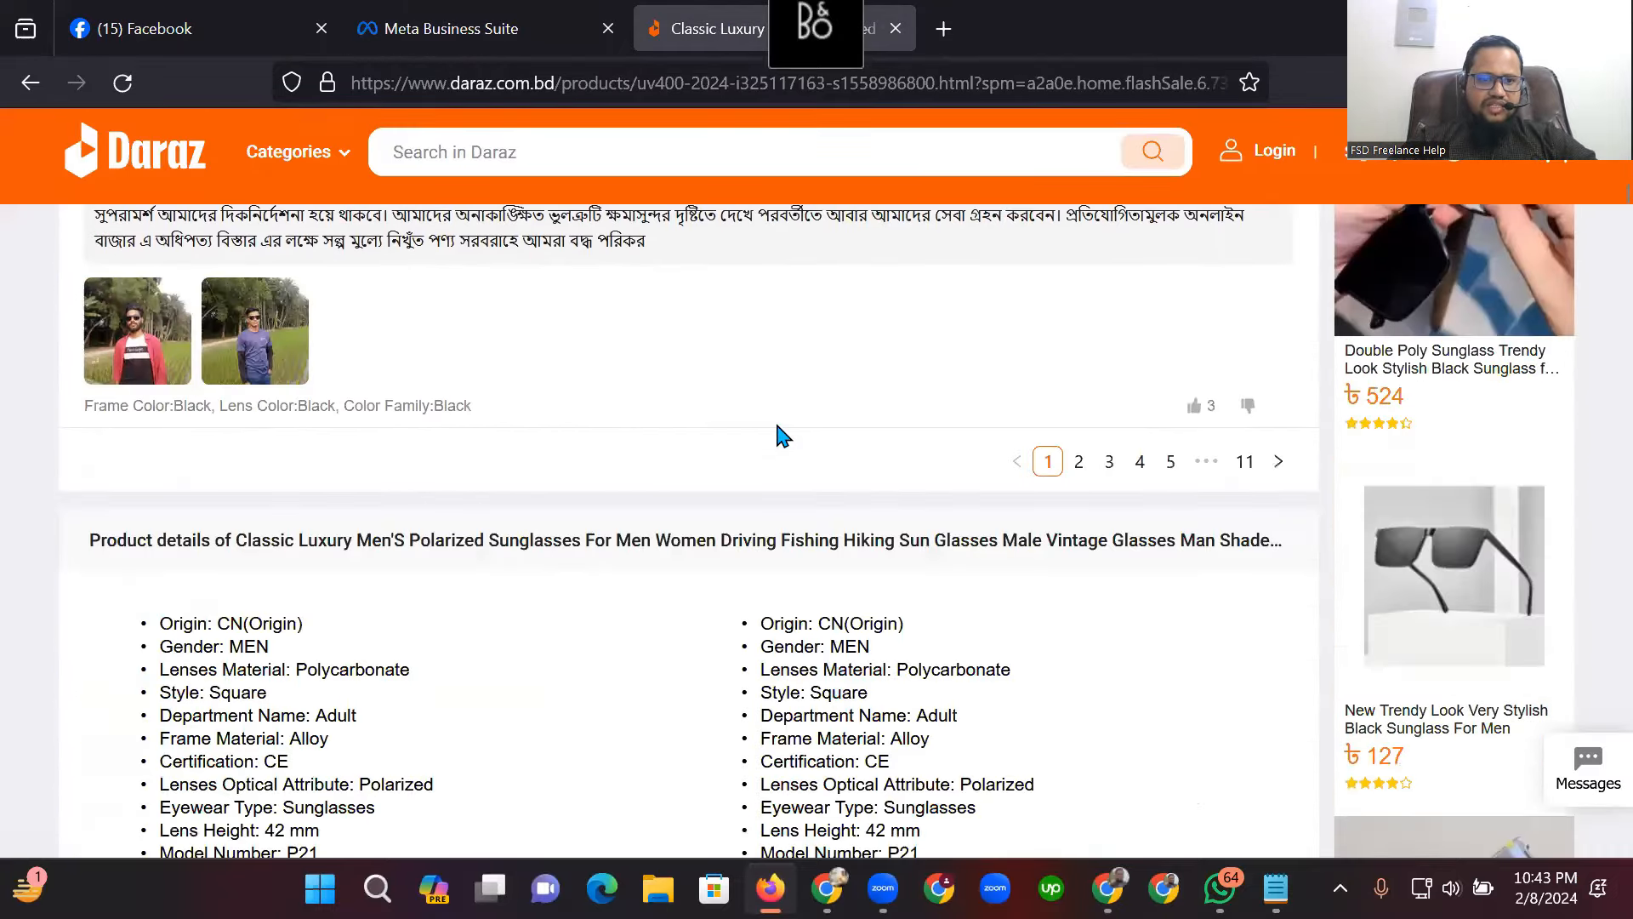
scroll(776, 497, up, 2)
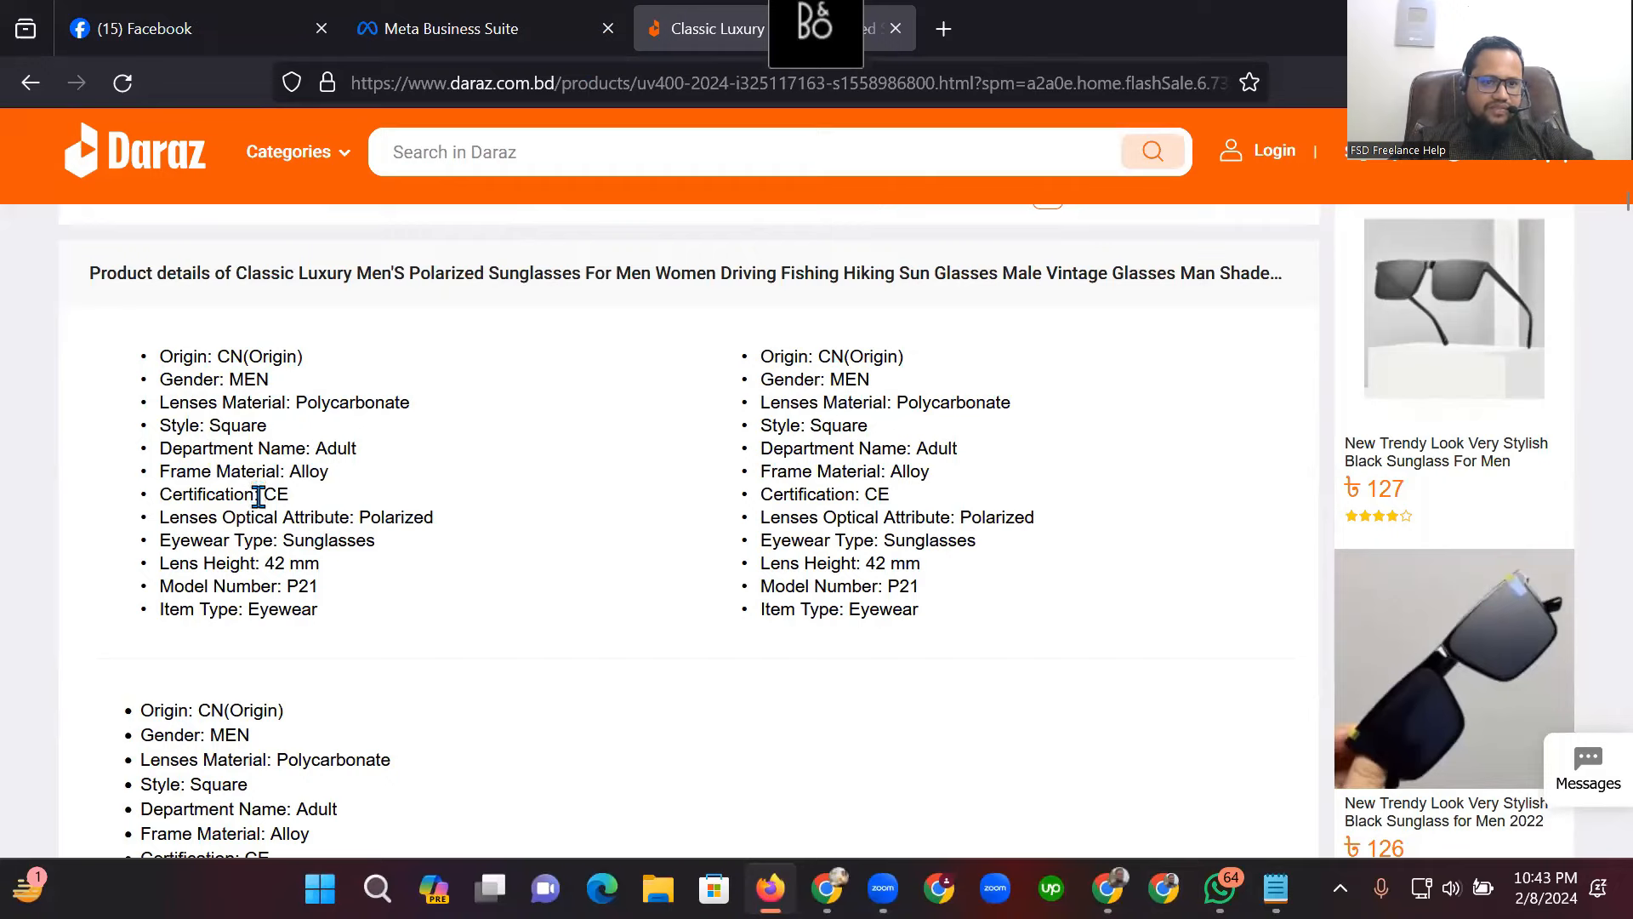
scroll(257, 495, down, 3)
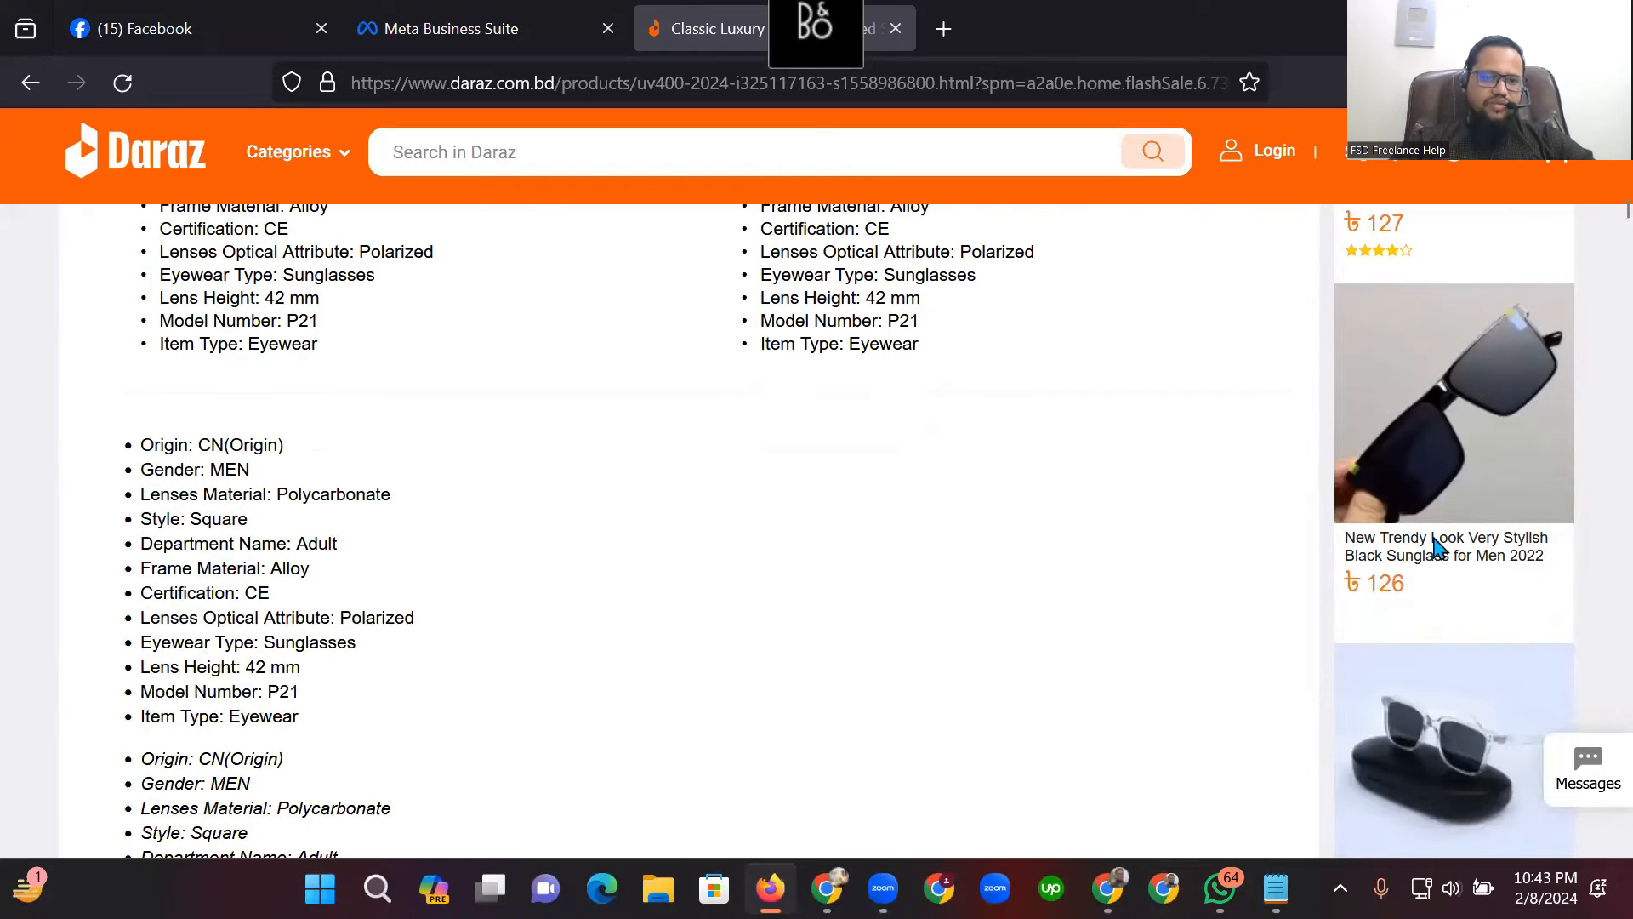
scroll(416, 659, down, 2)
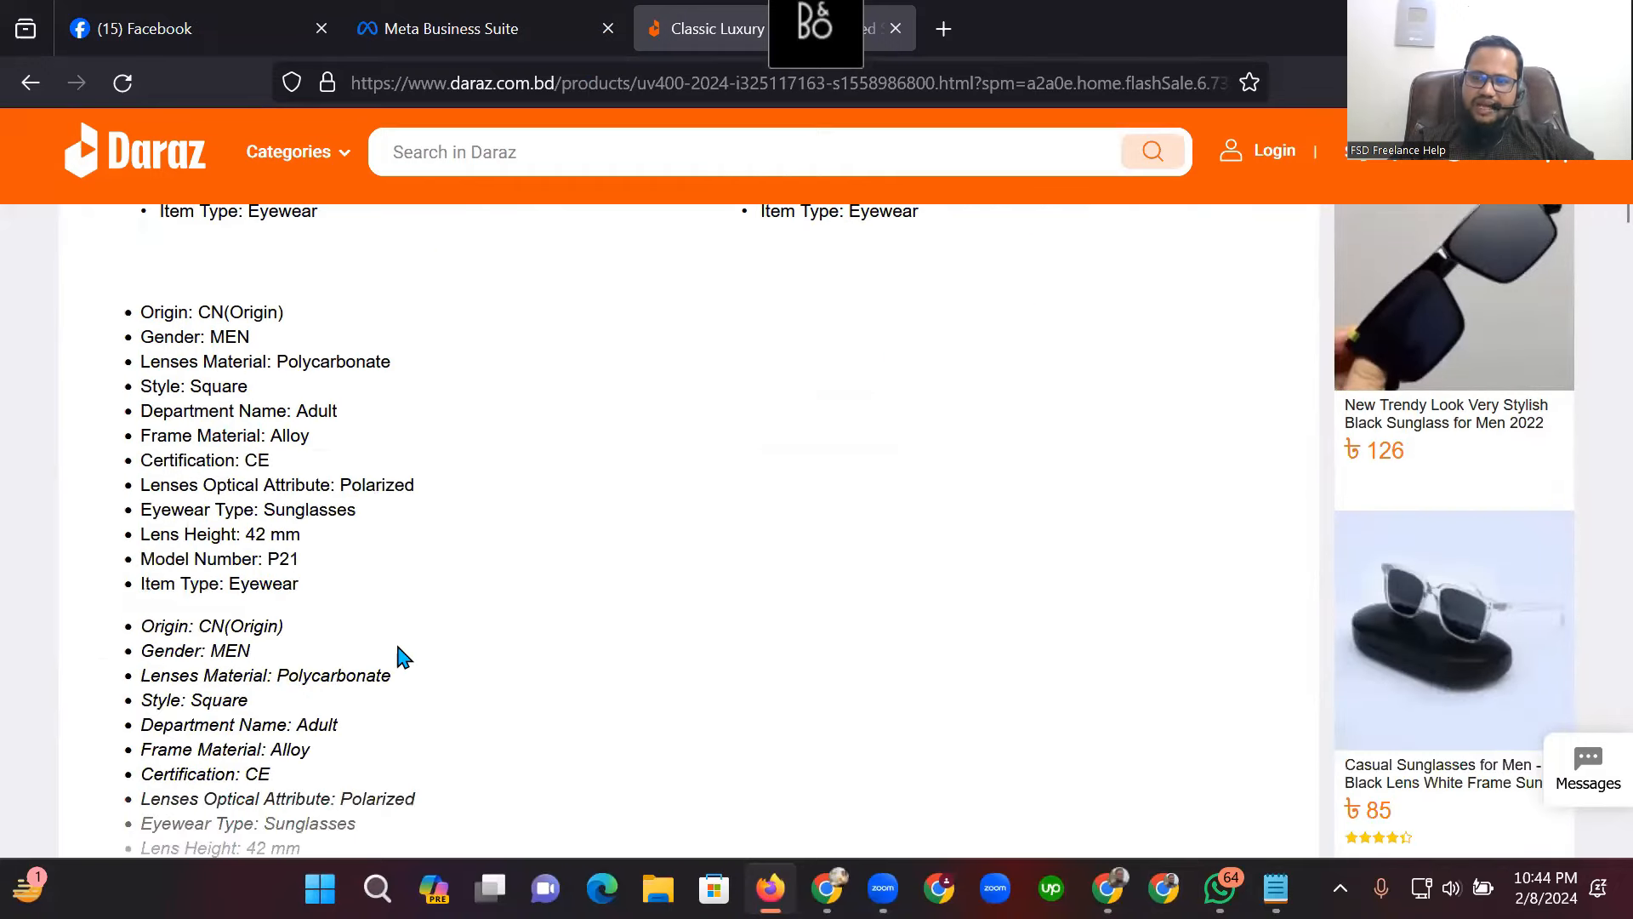
scroll(319, 553, down, 5)
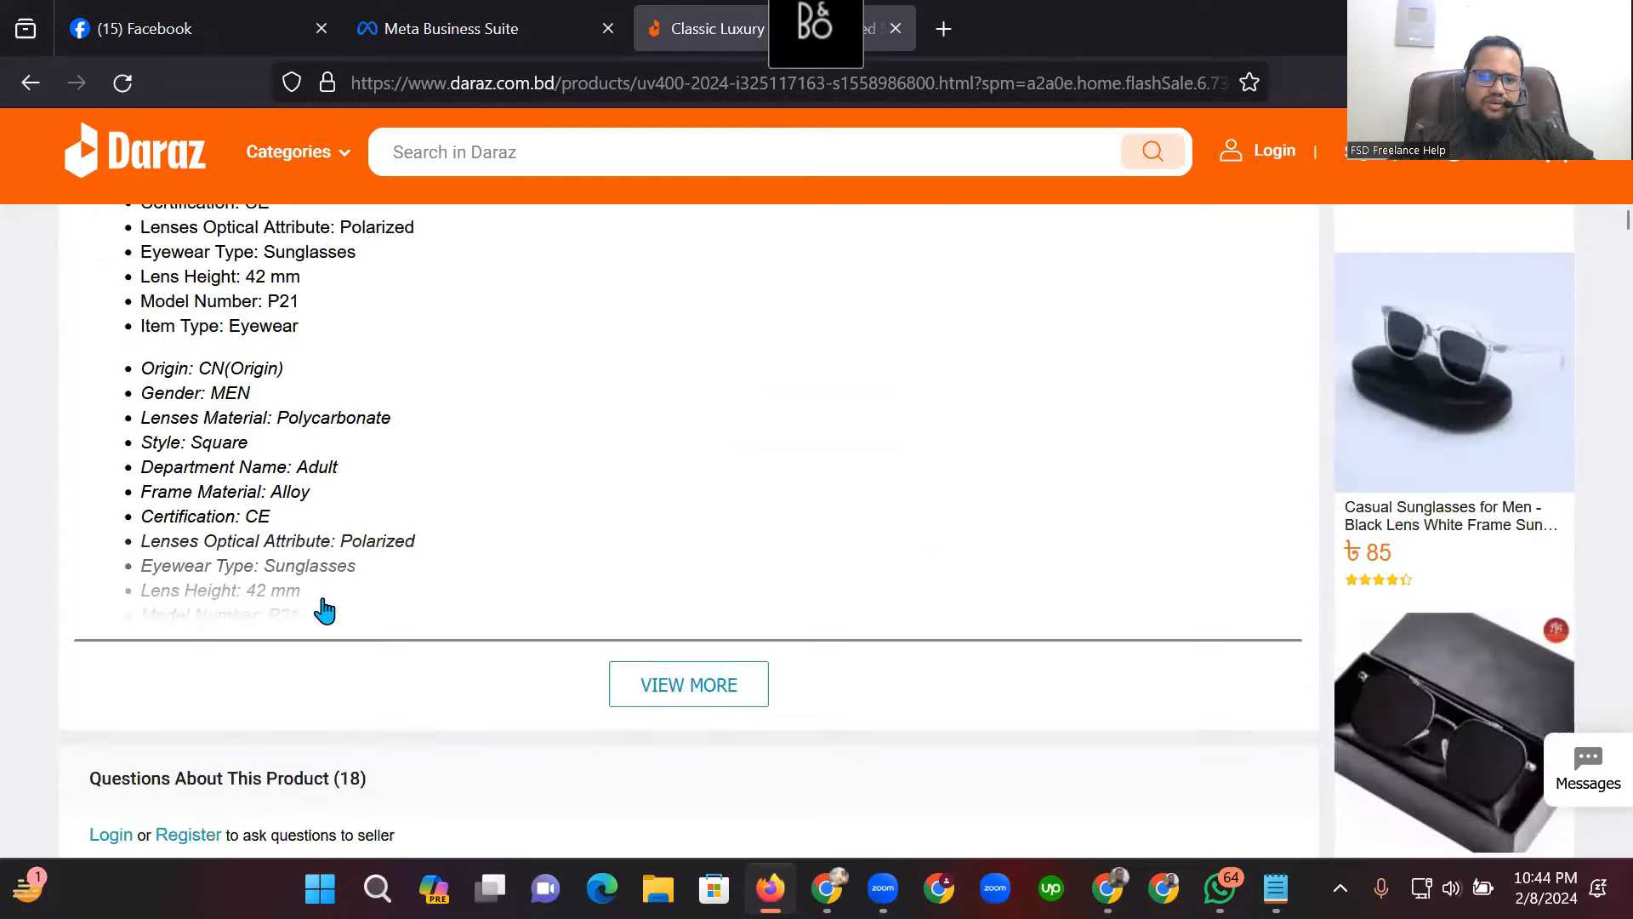
scroll(327, 621, up, 5)
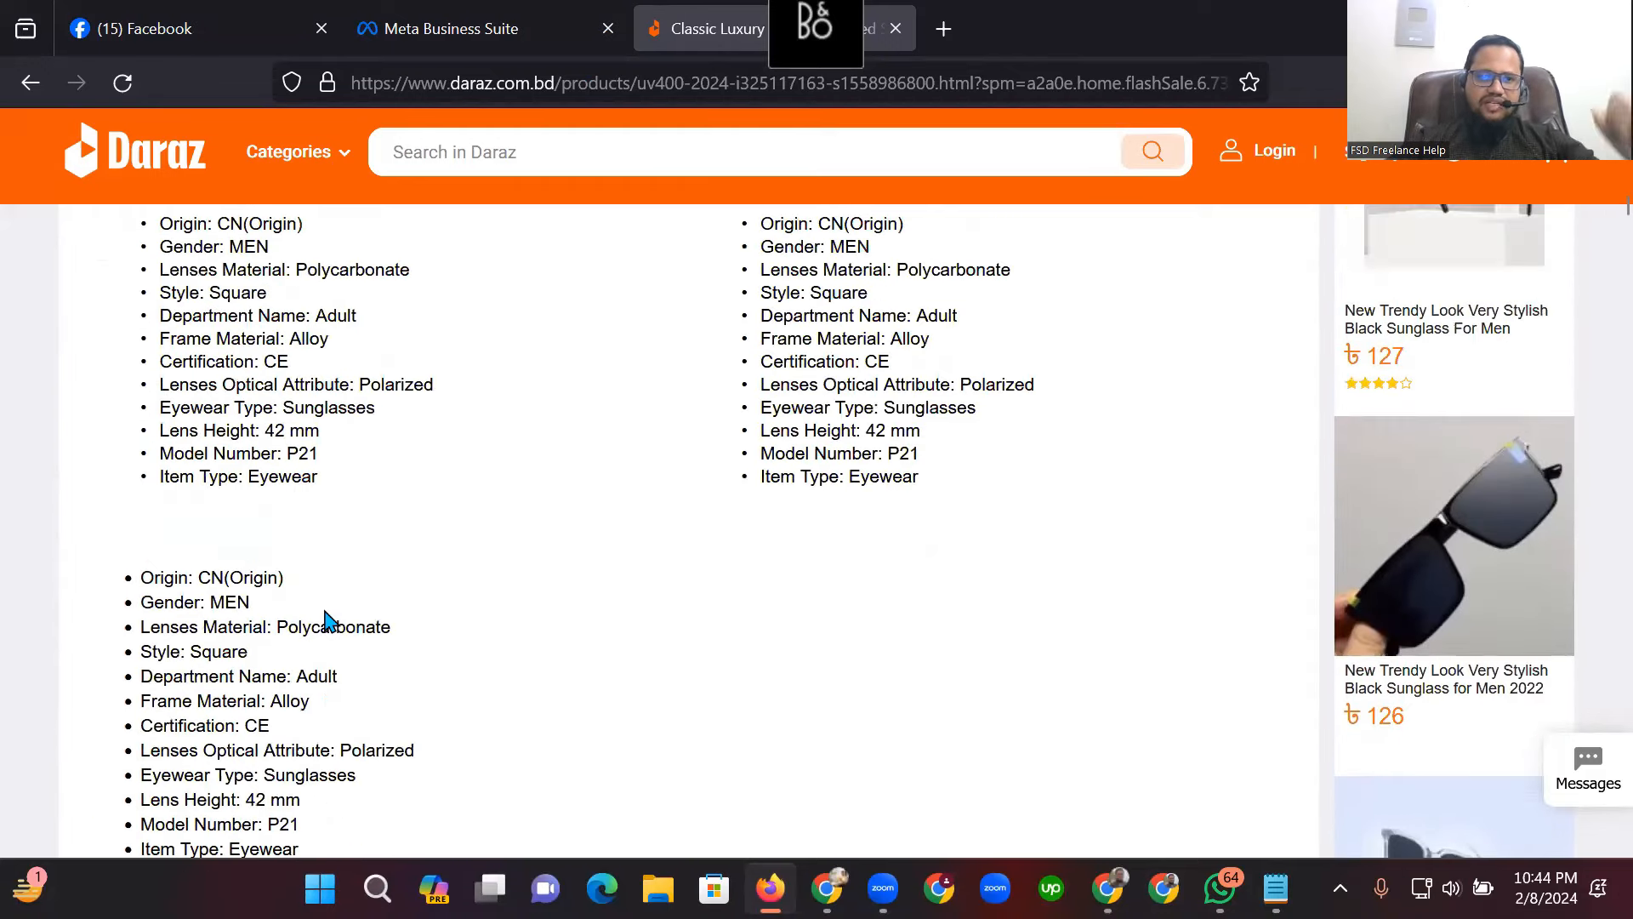
scroll(340, 630, up, 2)
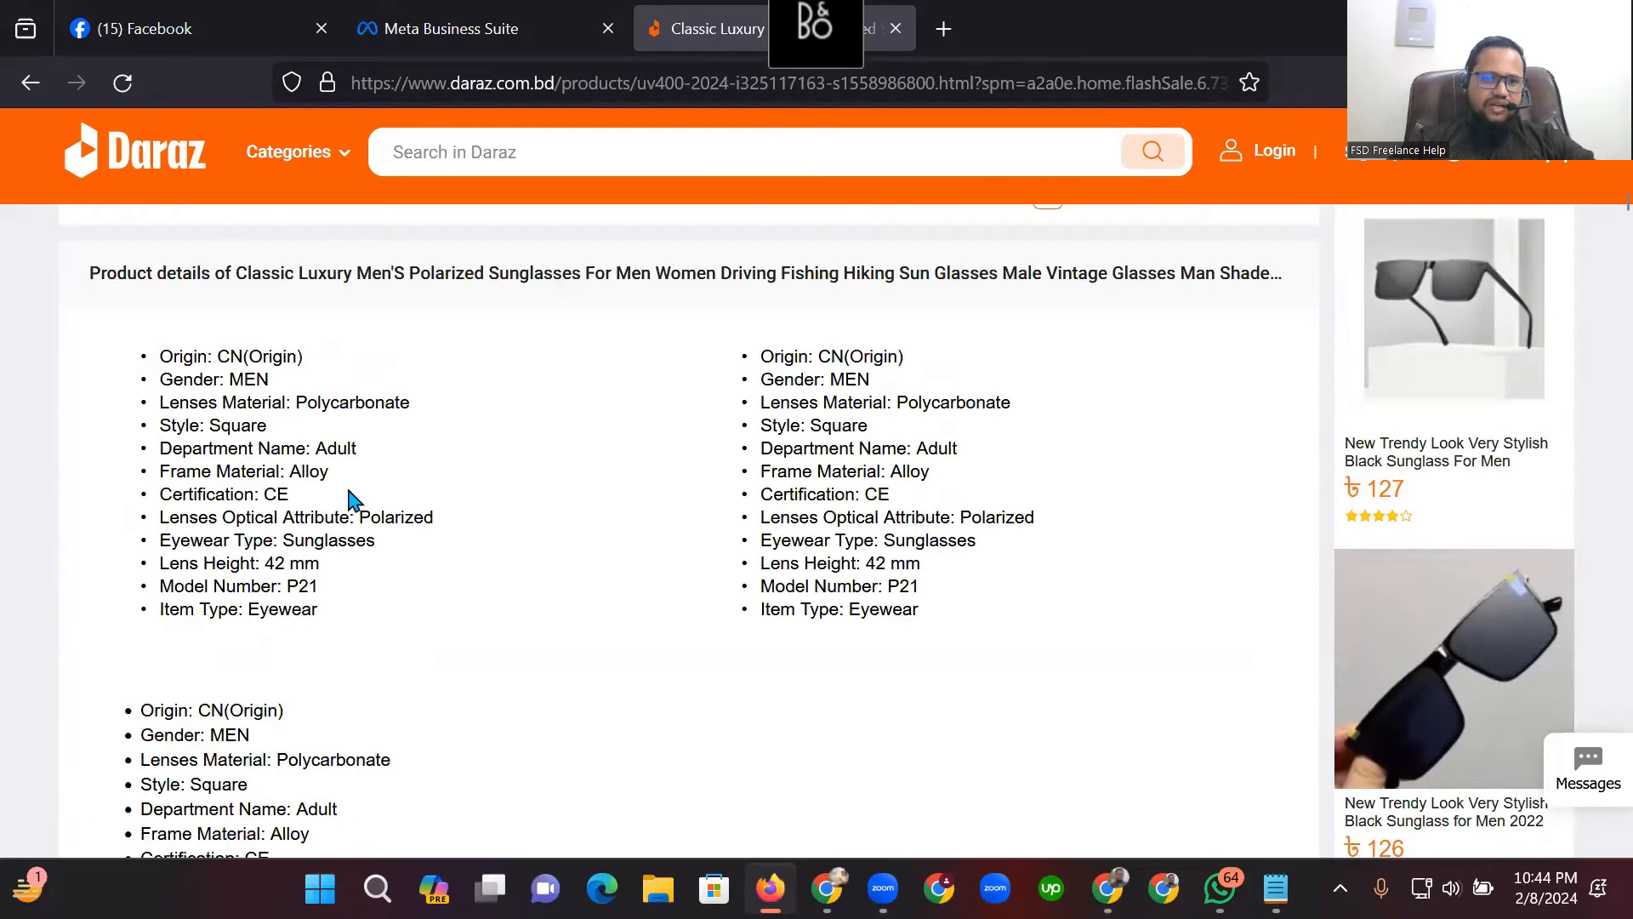
Copy "Frame Material: Alloy" from the Daraz product details and paste it below the title in the post text.
drag(351, 474, 161, 471)
right_click(184, 481)
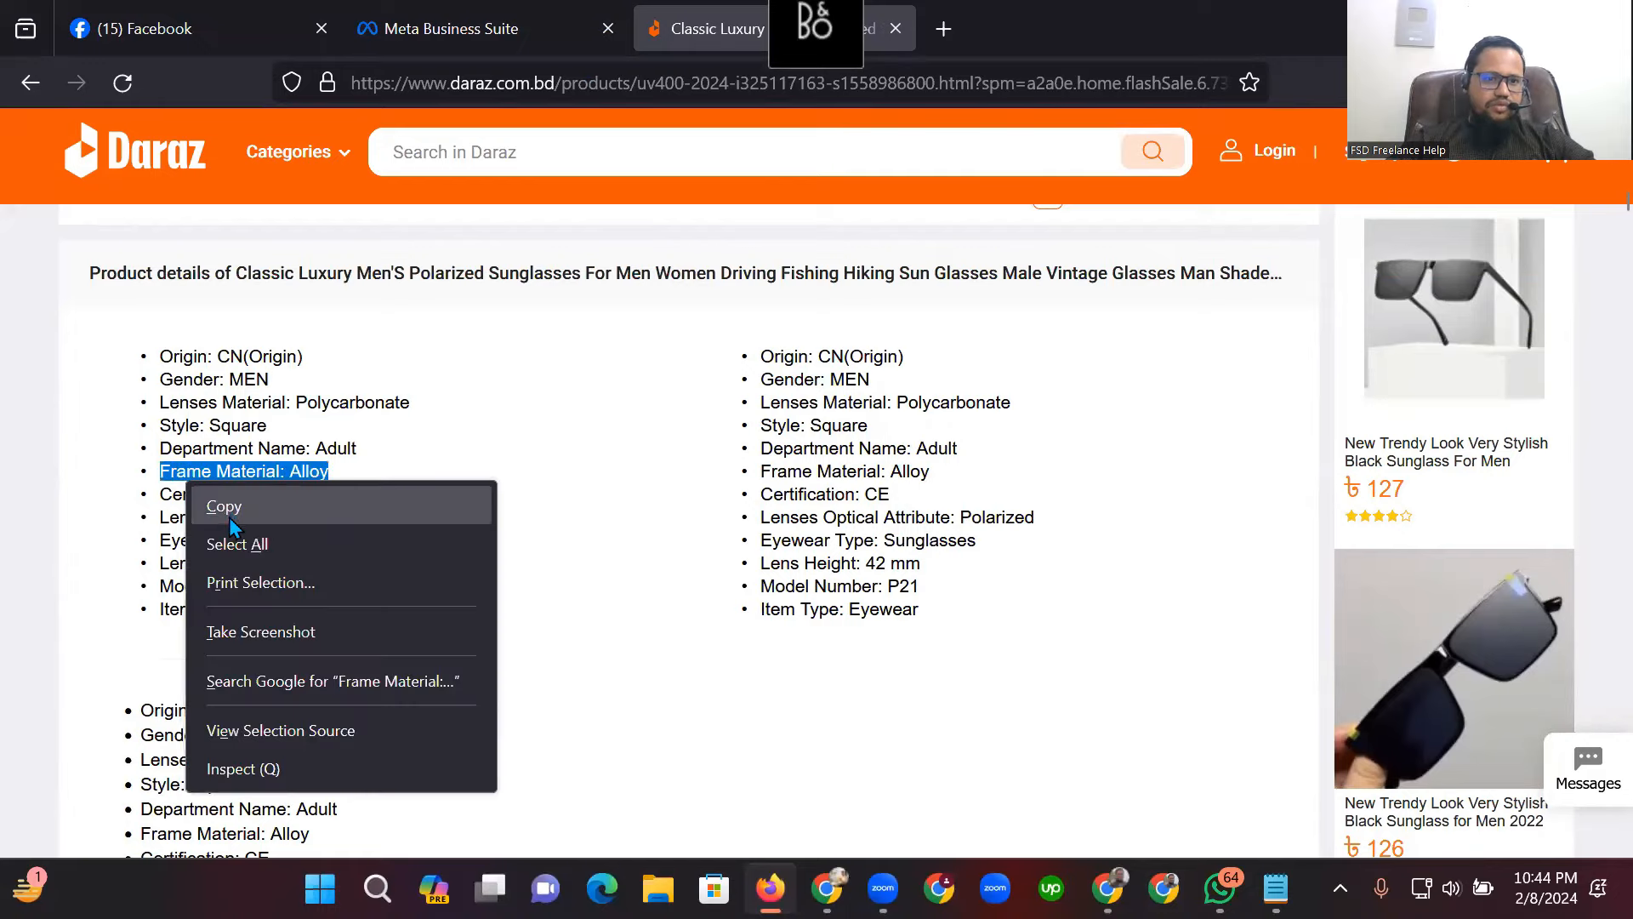
click(228, 517)
click(401, 25)
click(215, 499)
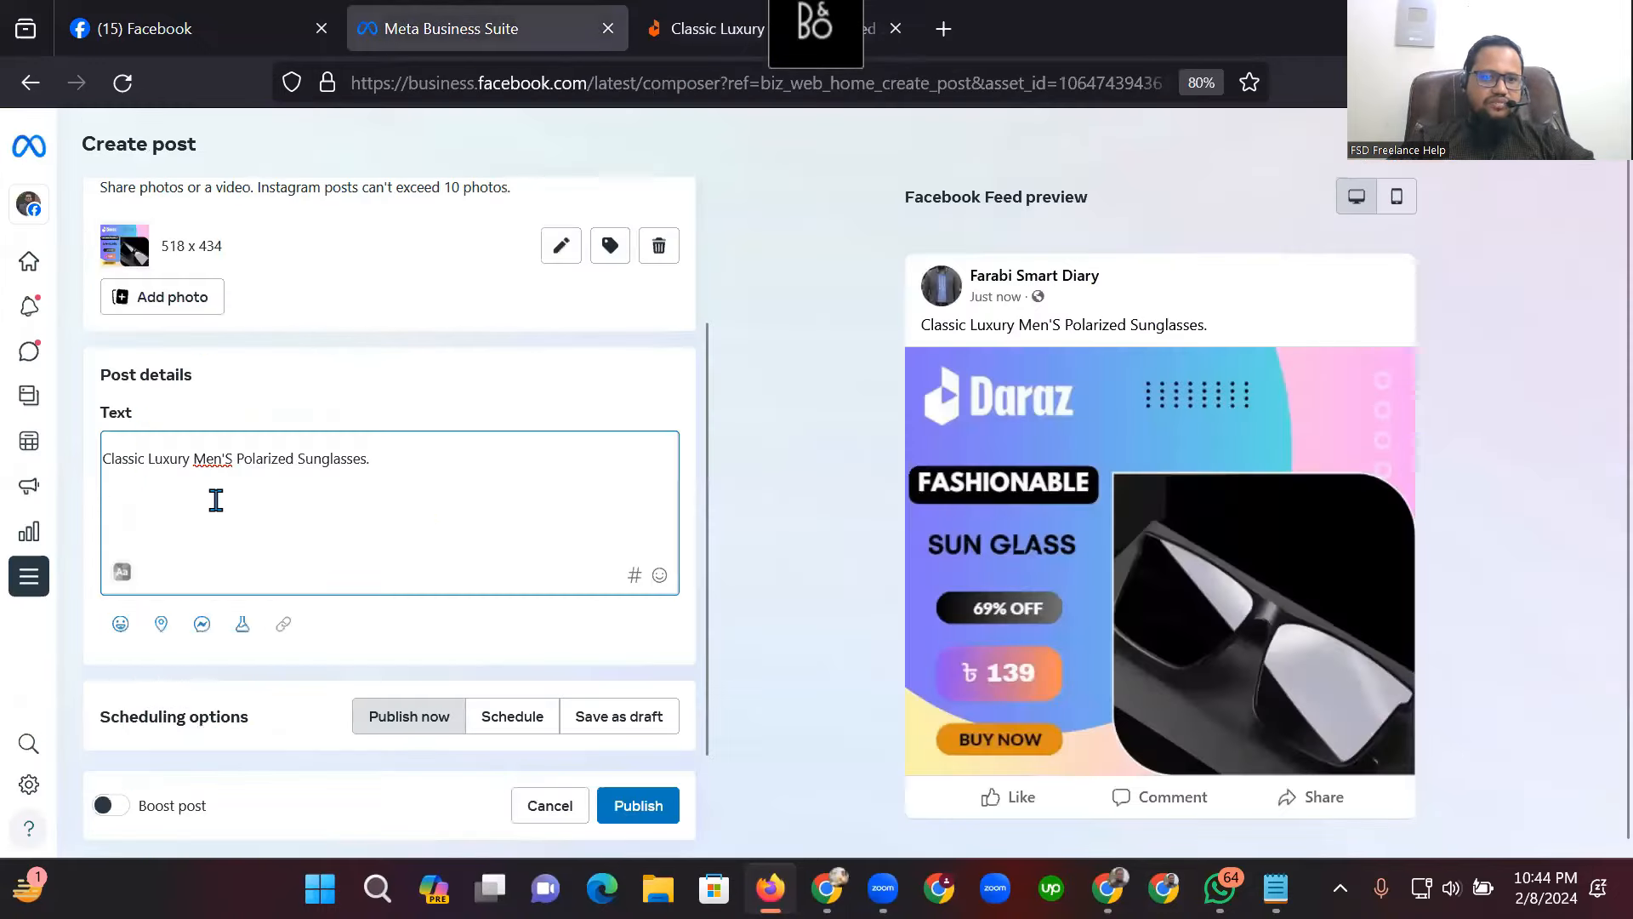
right_click(135, 497)
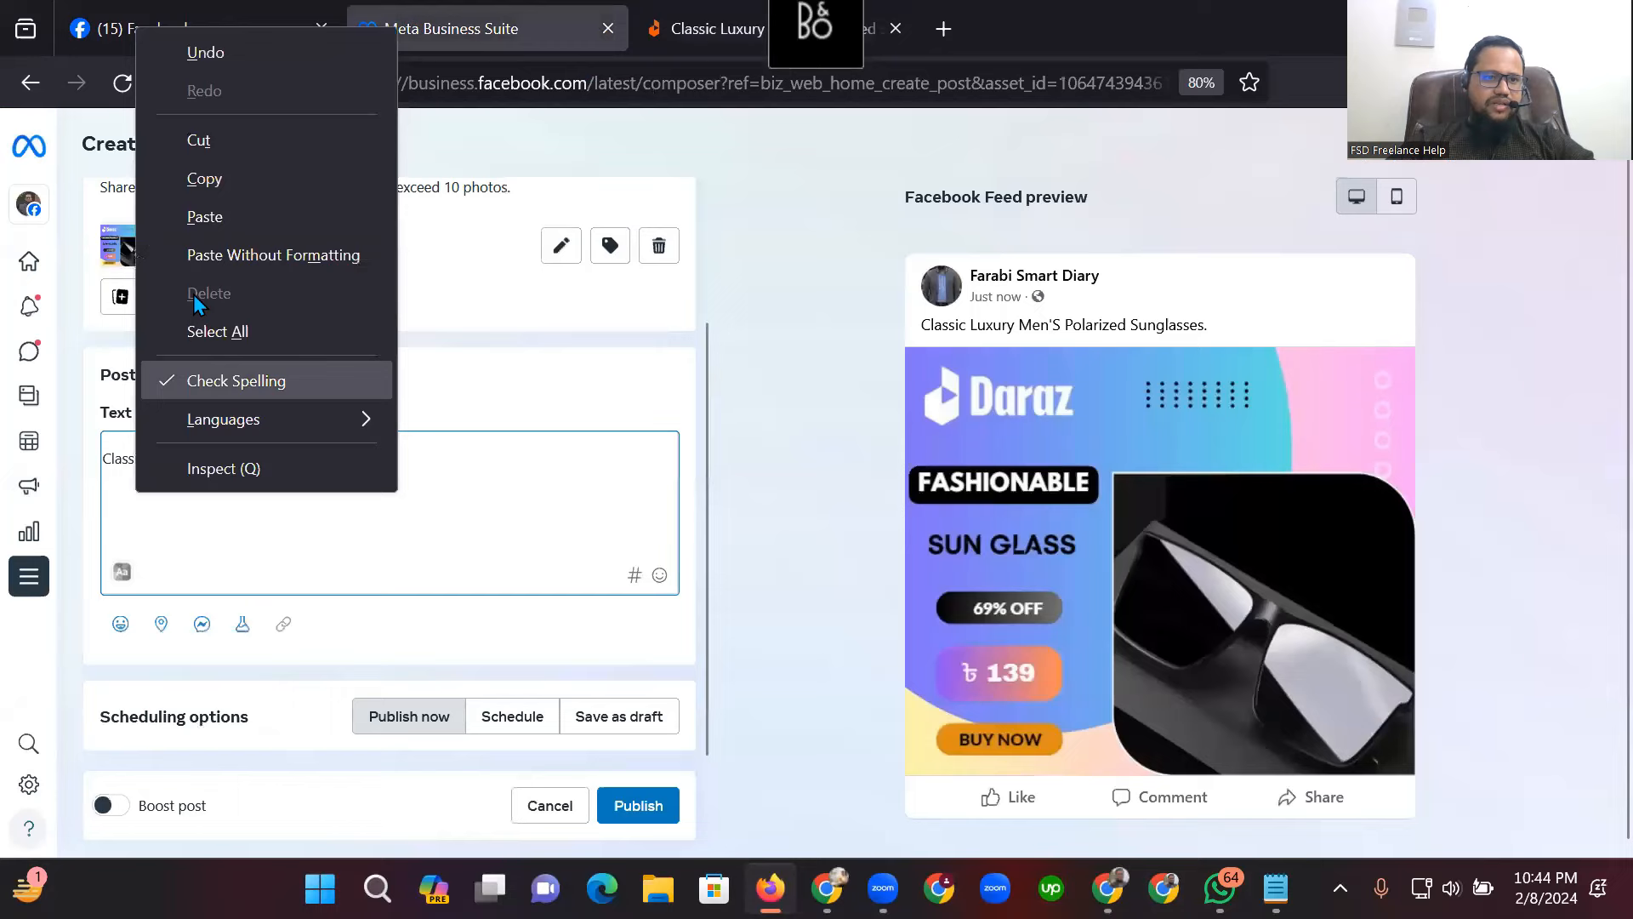
click(213, 219)
Copy "Lenses Material: Polycarbonate" from the Daraz product details and paste it after the second sunglasses emoji in the post text.
click(717, 26)
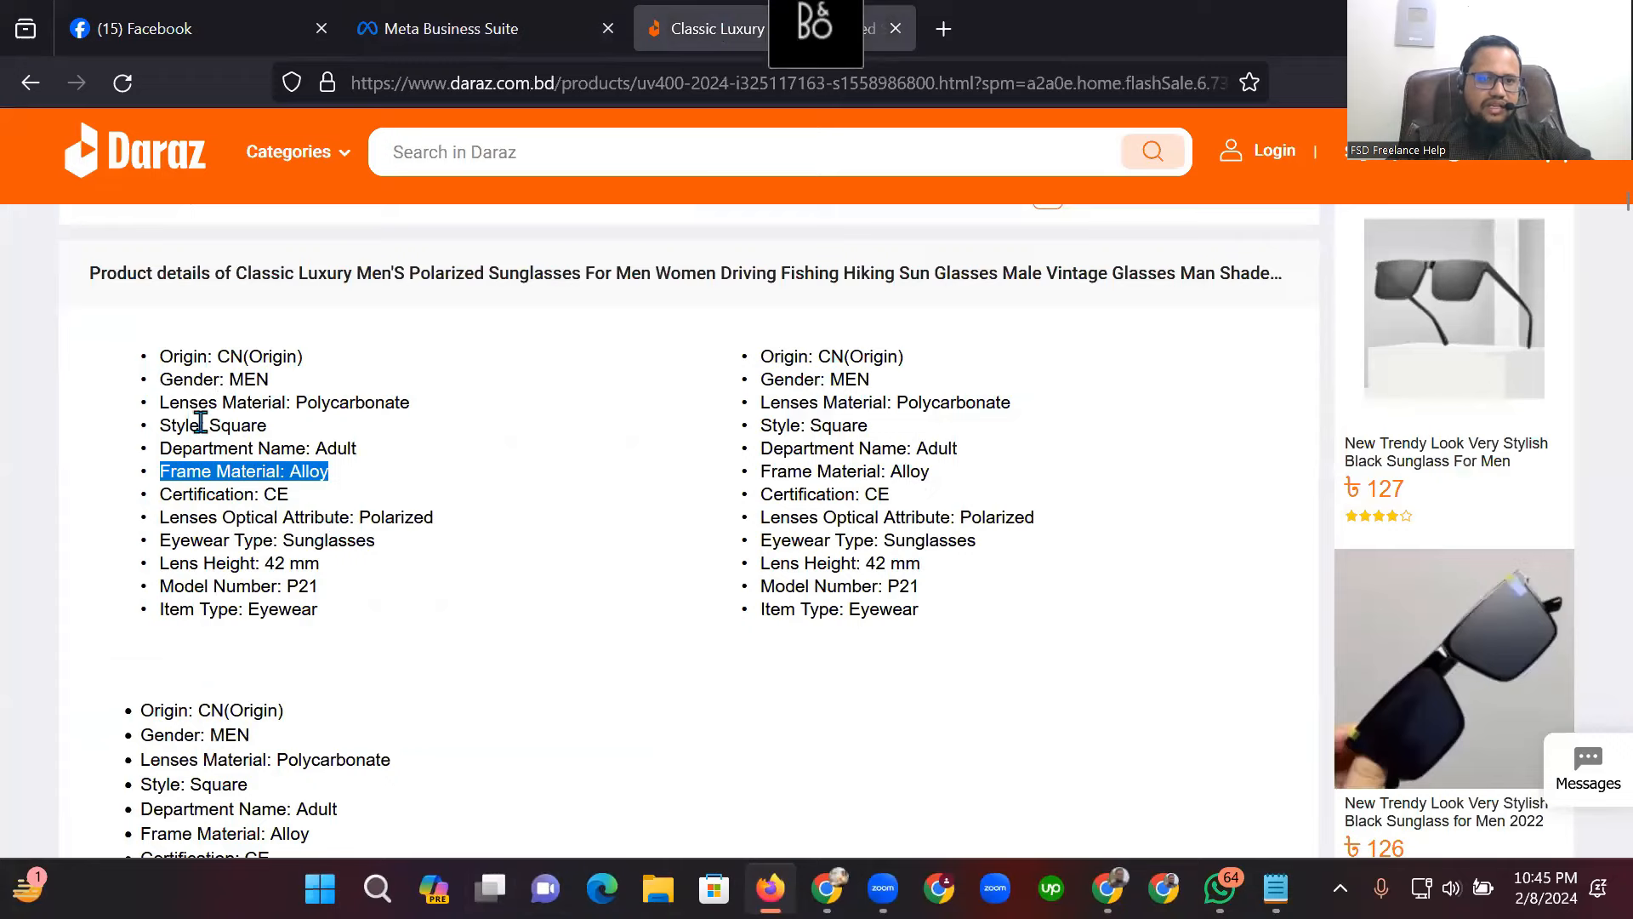
drag(411, 403, 179, 407)
right_click(179, 406)
click(248, 445)
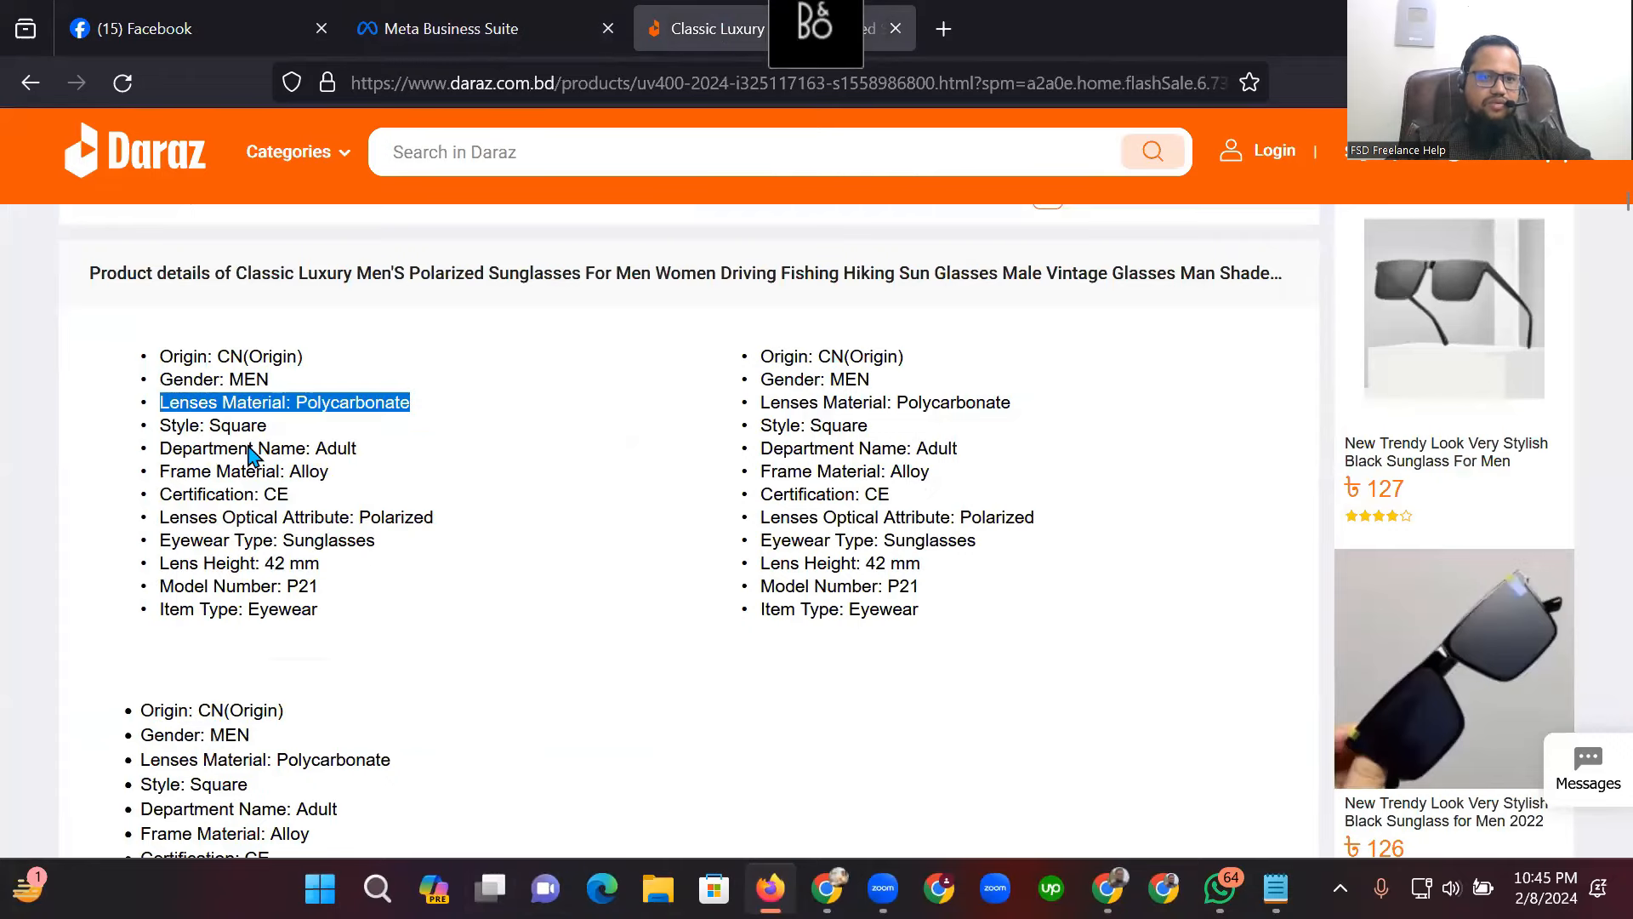
click(449, 26)
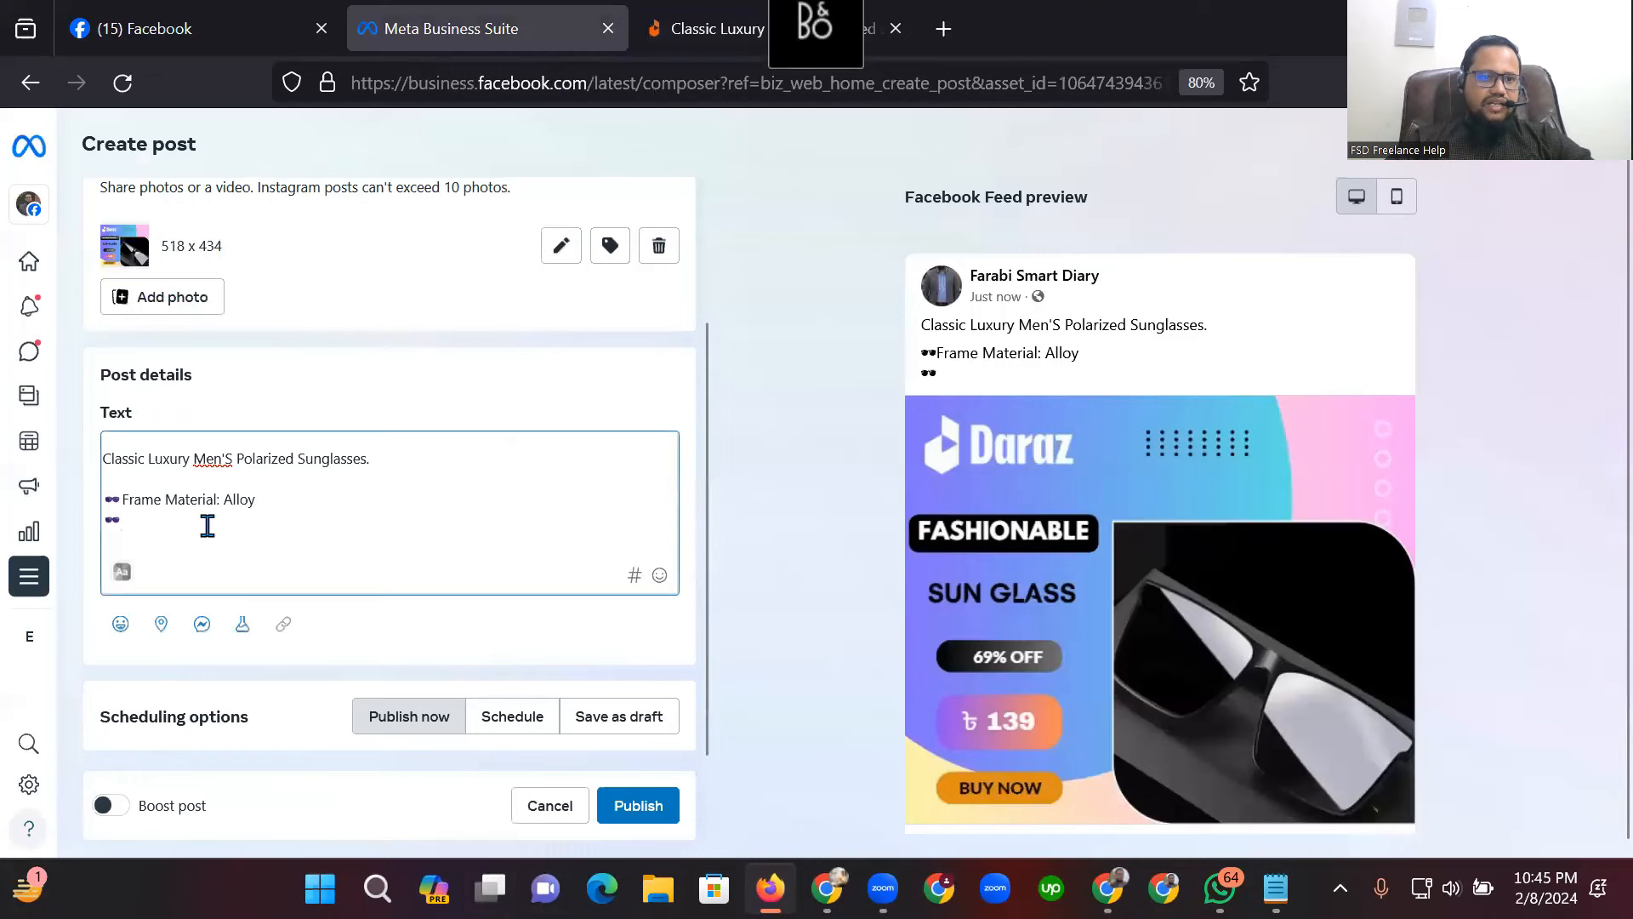
click(158, 515)
key(ctrl+v)
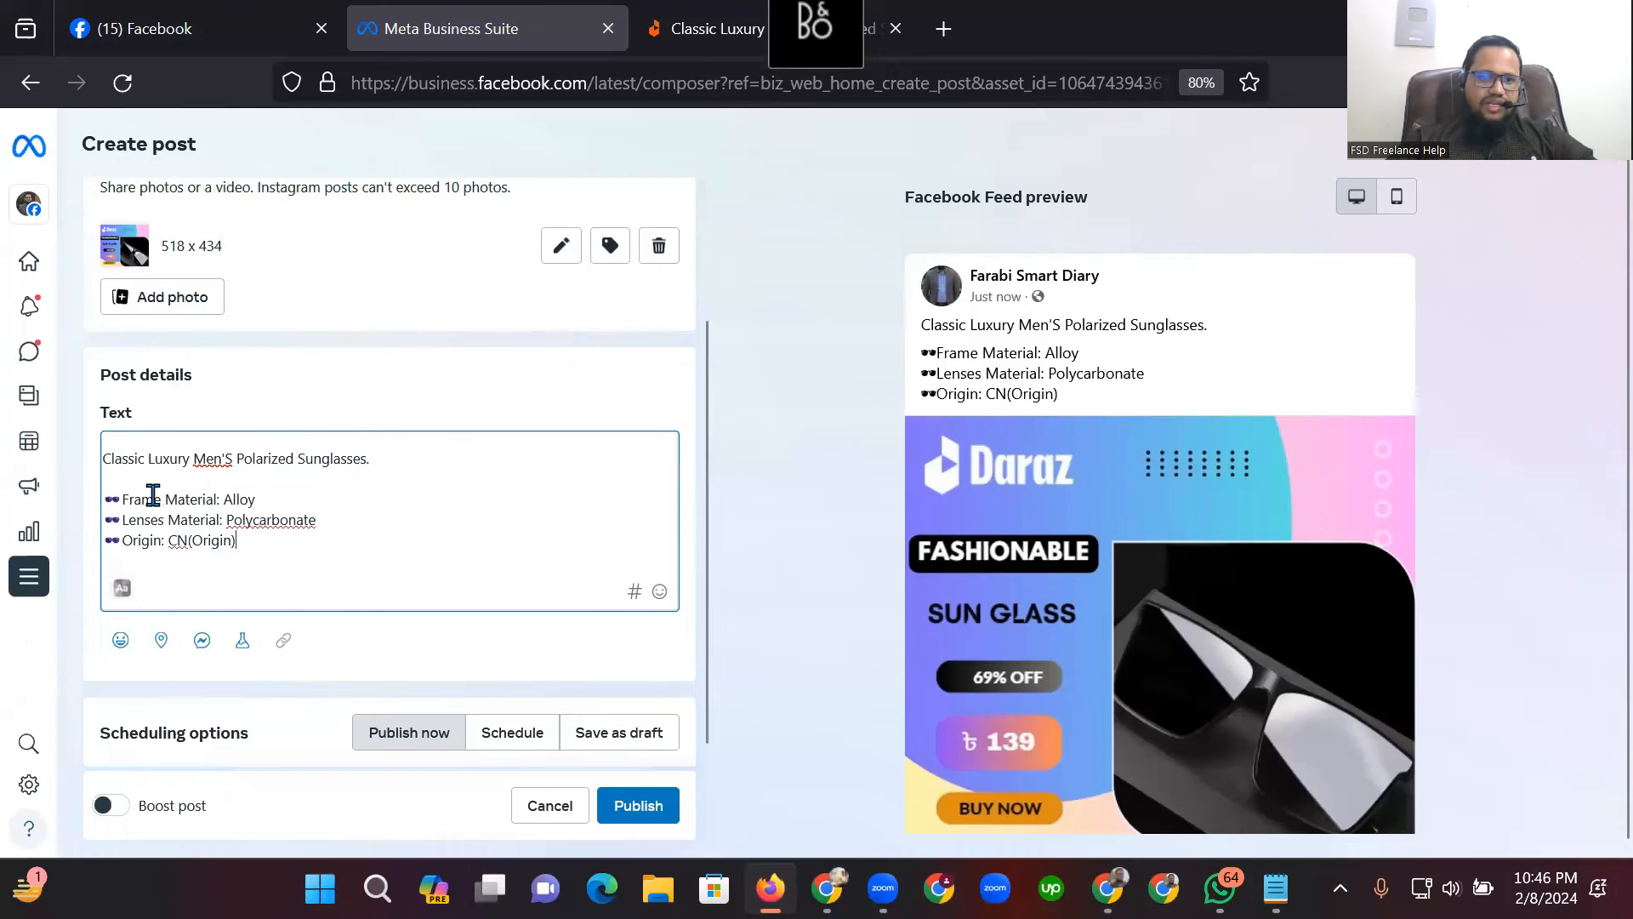
Add the heading "Specification:" above the emoji list in the post text, separated from the title by a blank line.
scroll(153, 498, up, 2)
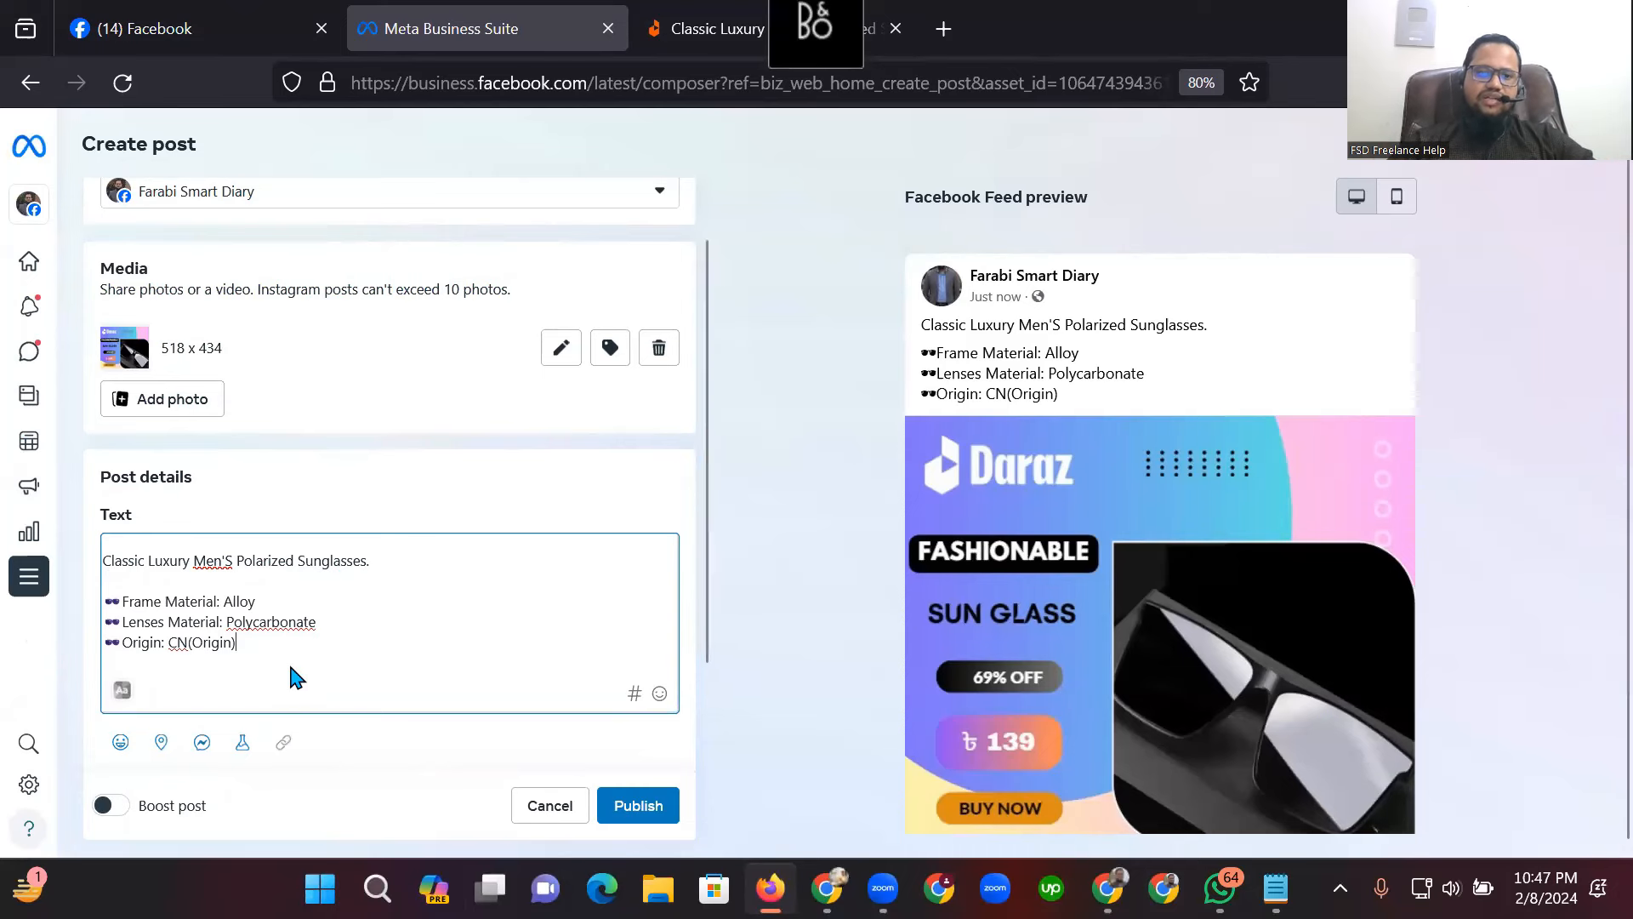
click(103, 563)
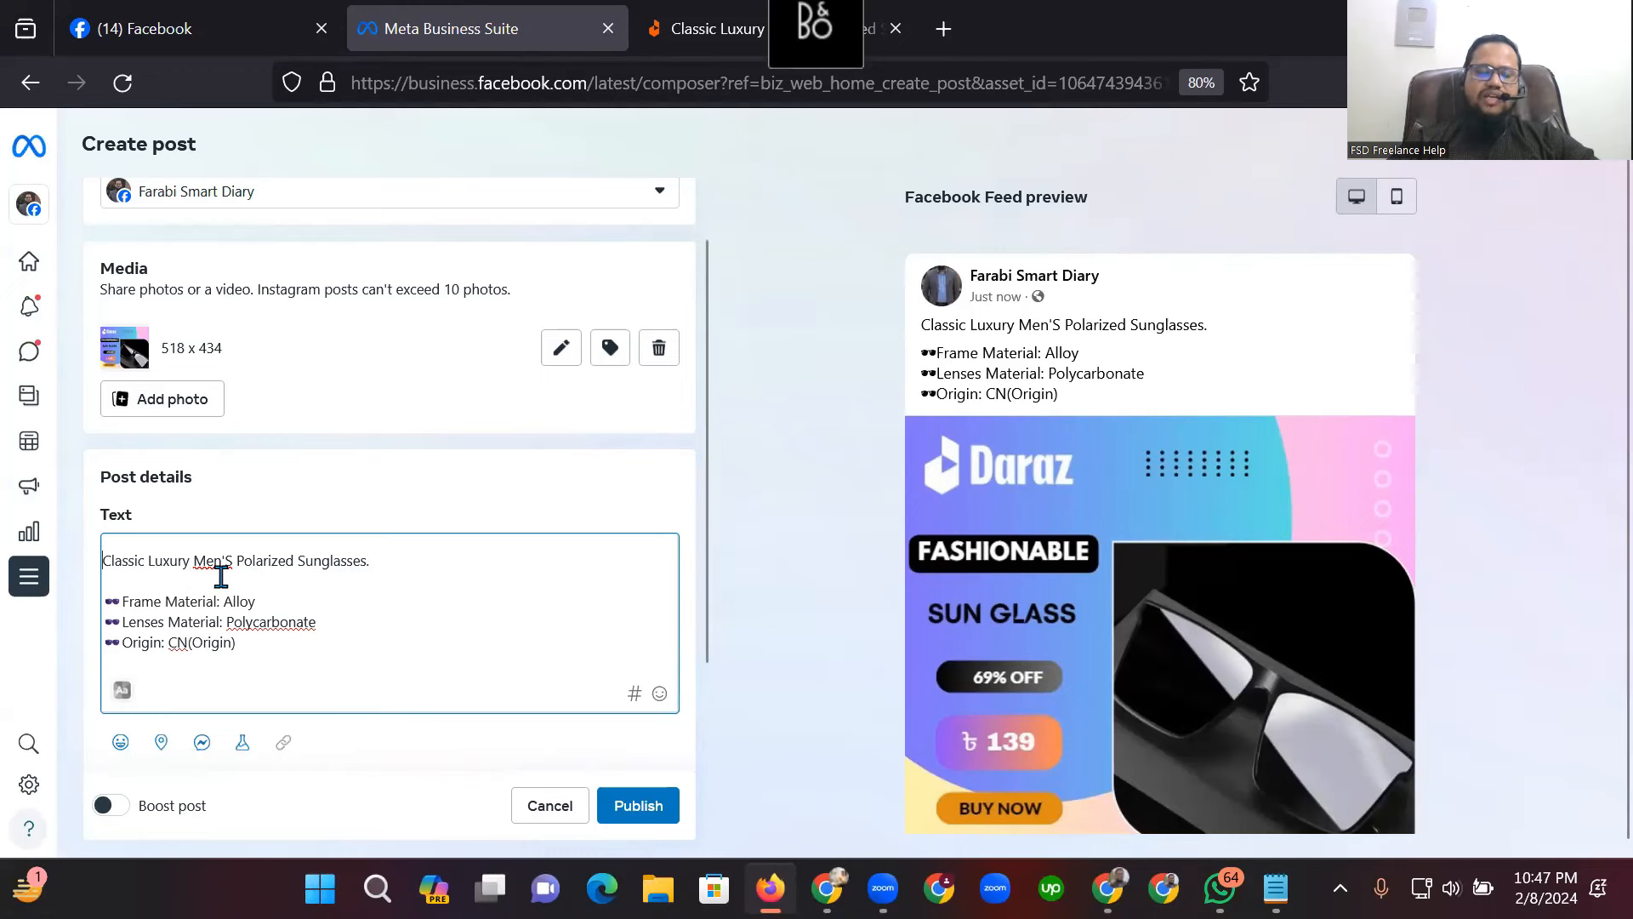
scroll(254, 587, down, 1)
click(282, 546)
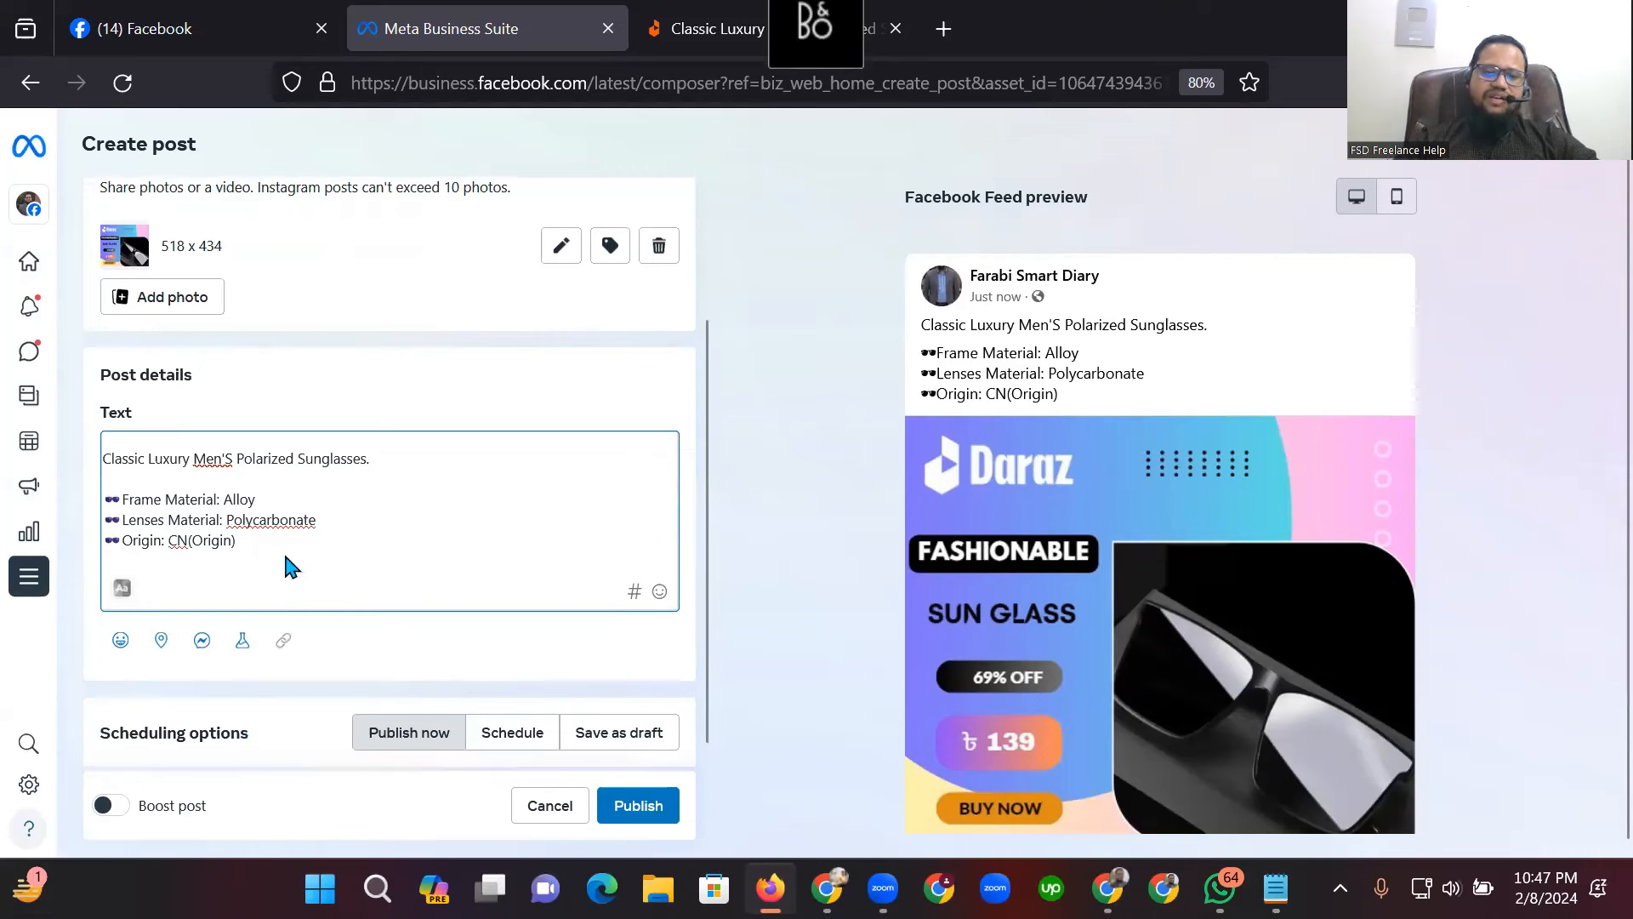
key(Return)
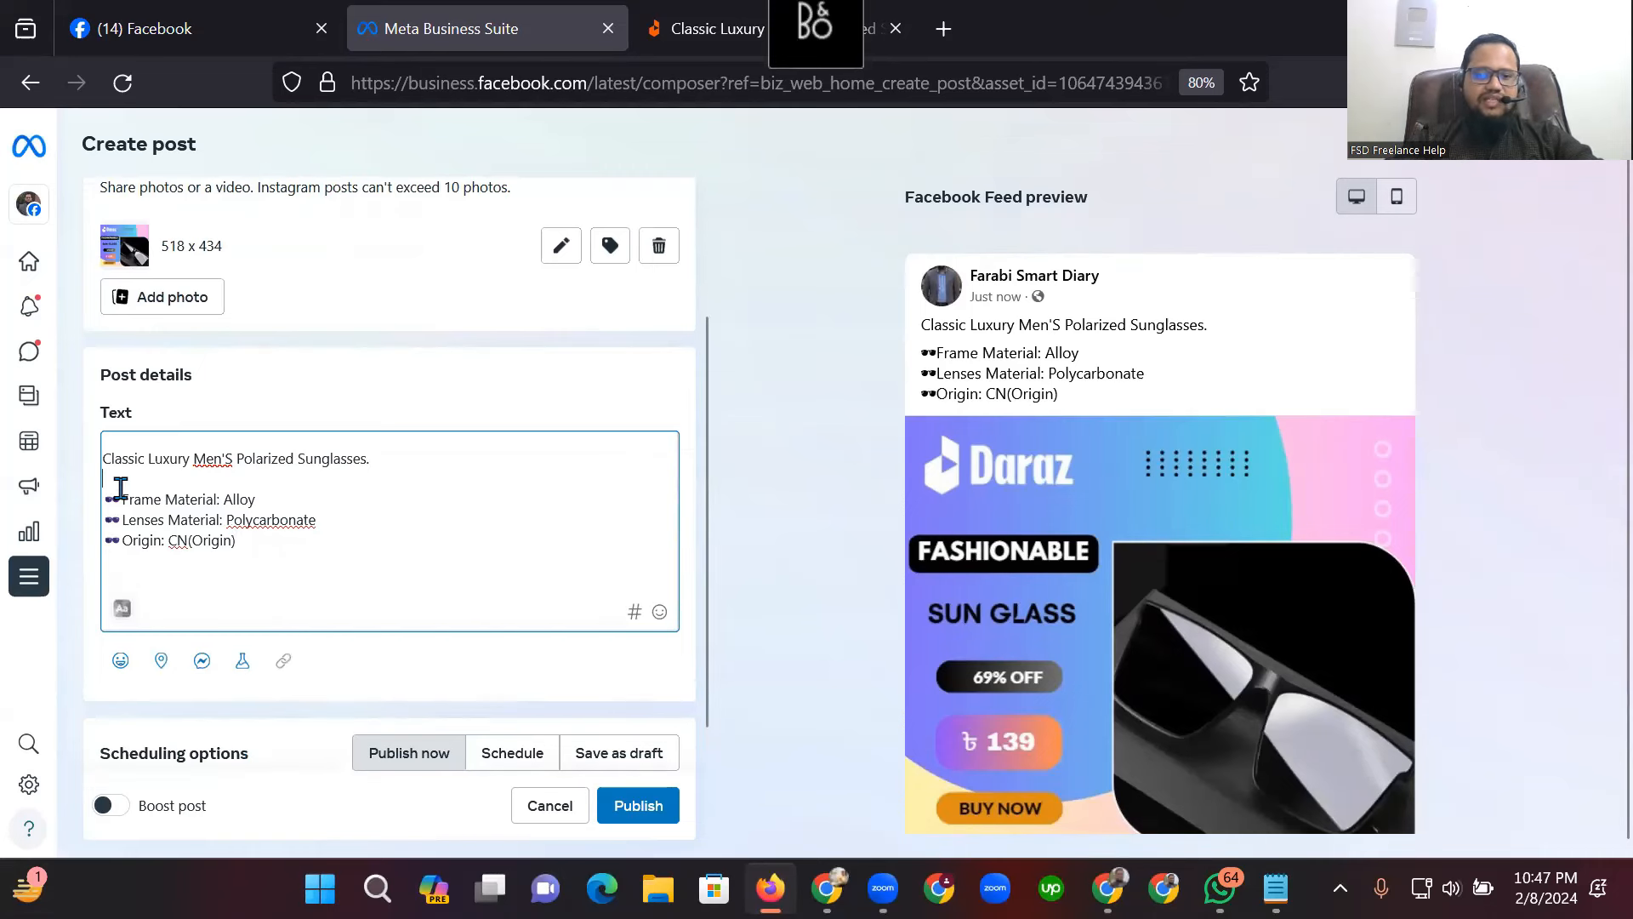
text(Specifi)
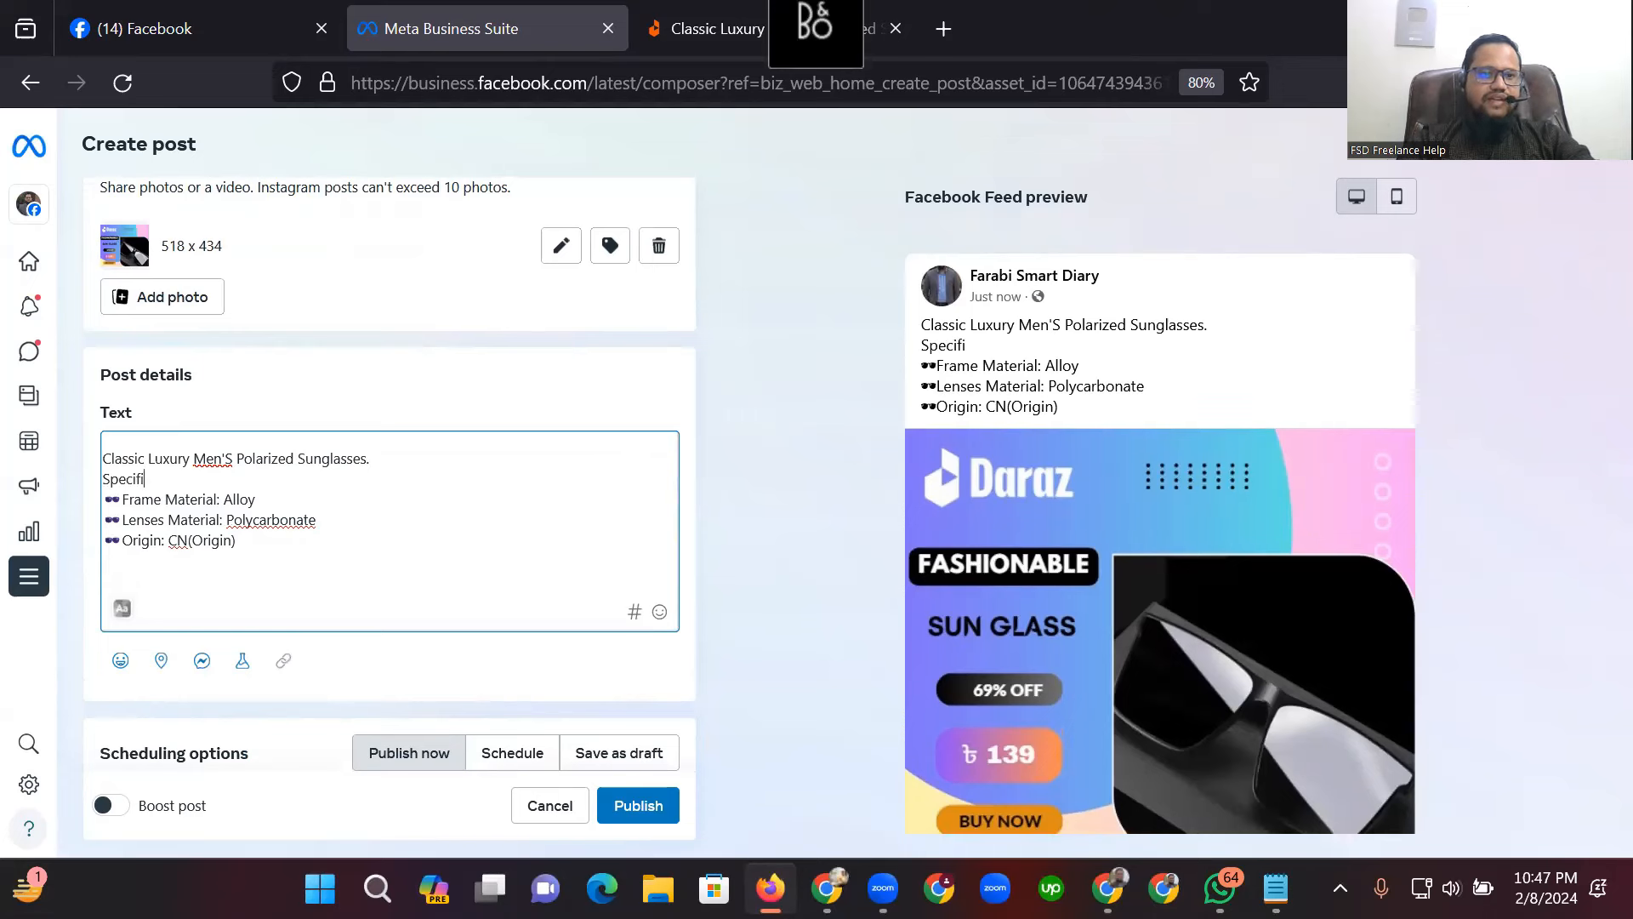
text(ca)
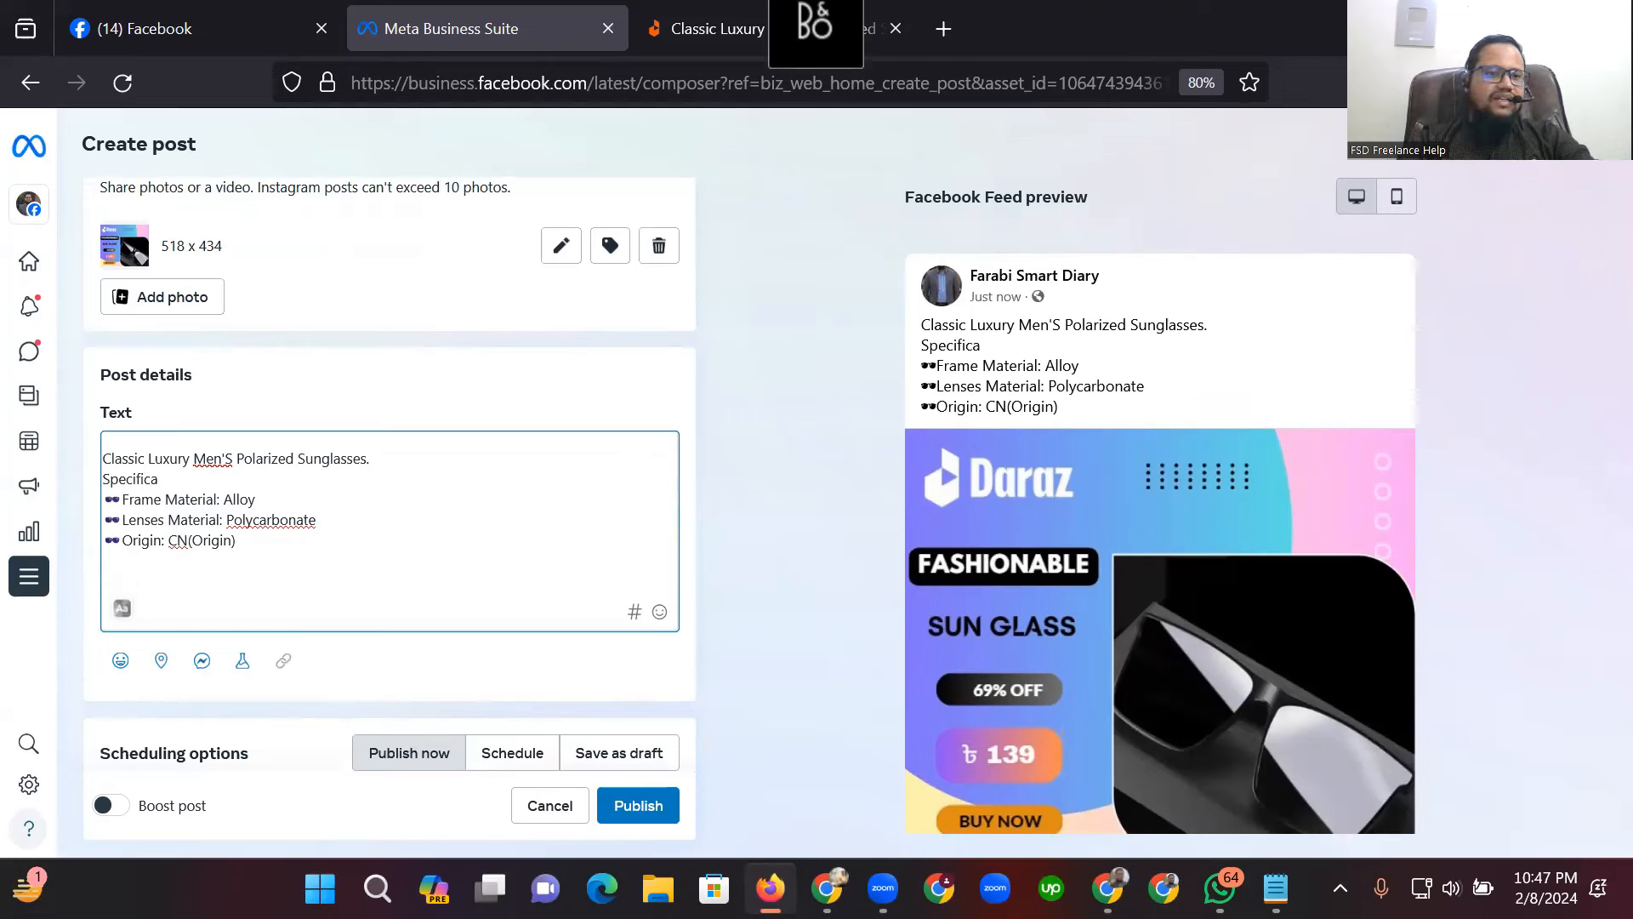
text(tion:)
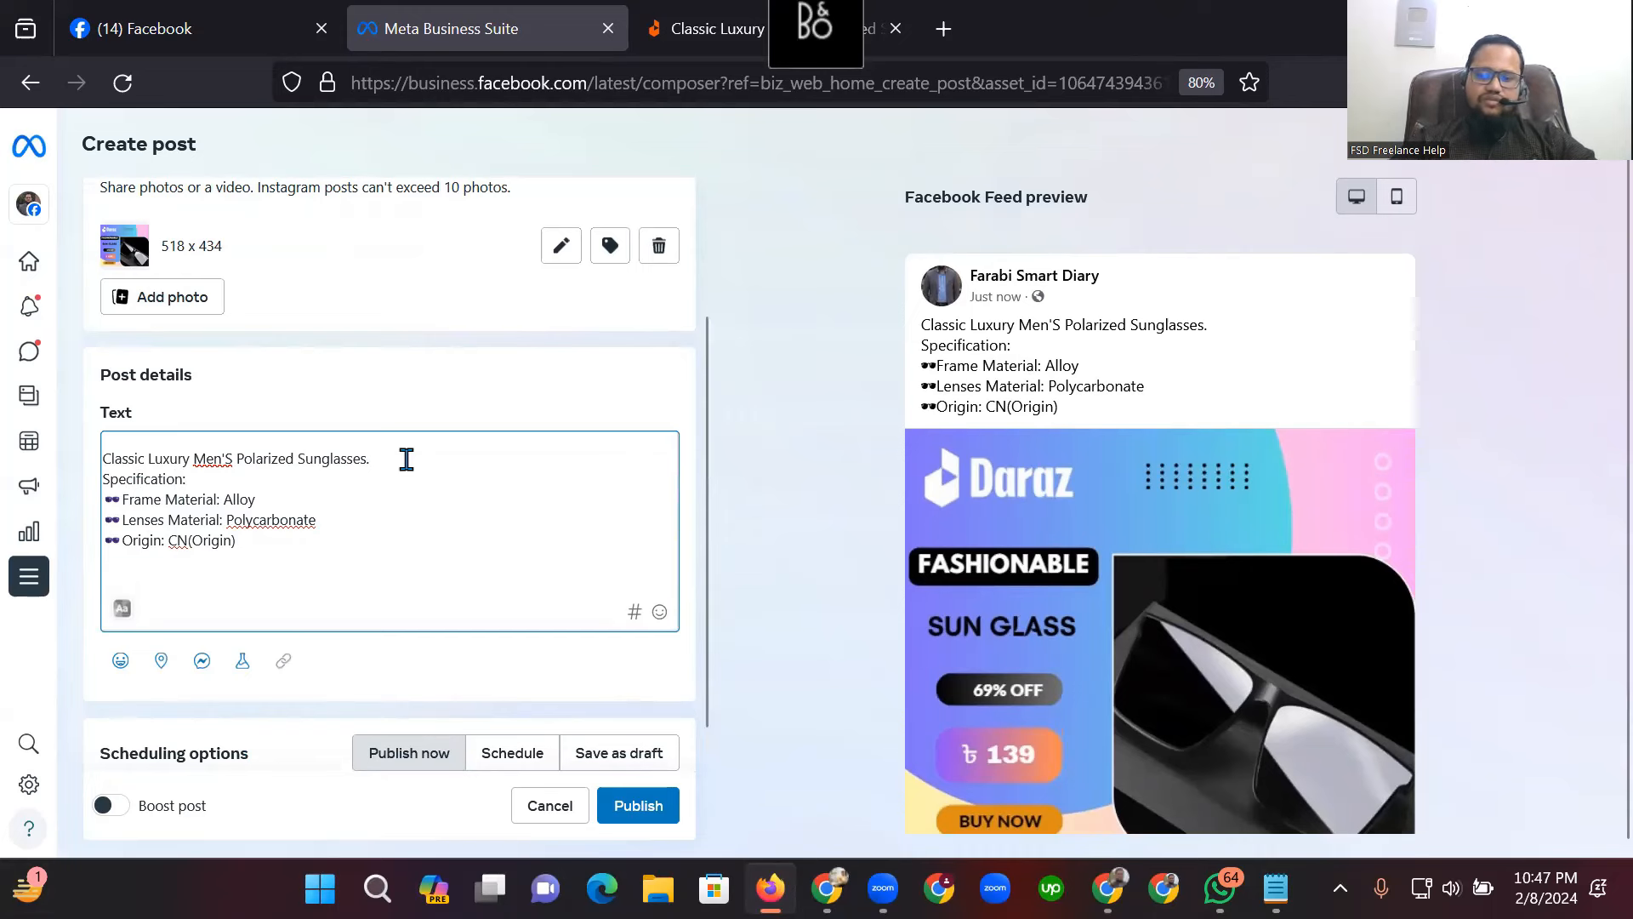
key(Return)
Add a "Price:" line below the Origin line in the post text, separated by a blank line.
click(260, 570)
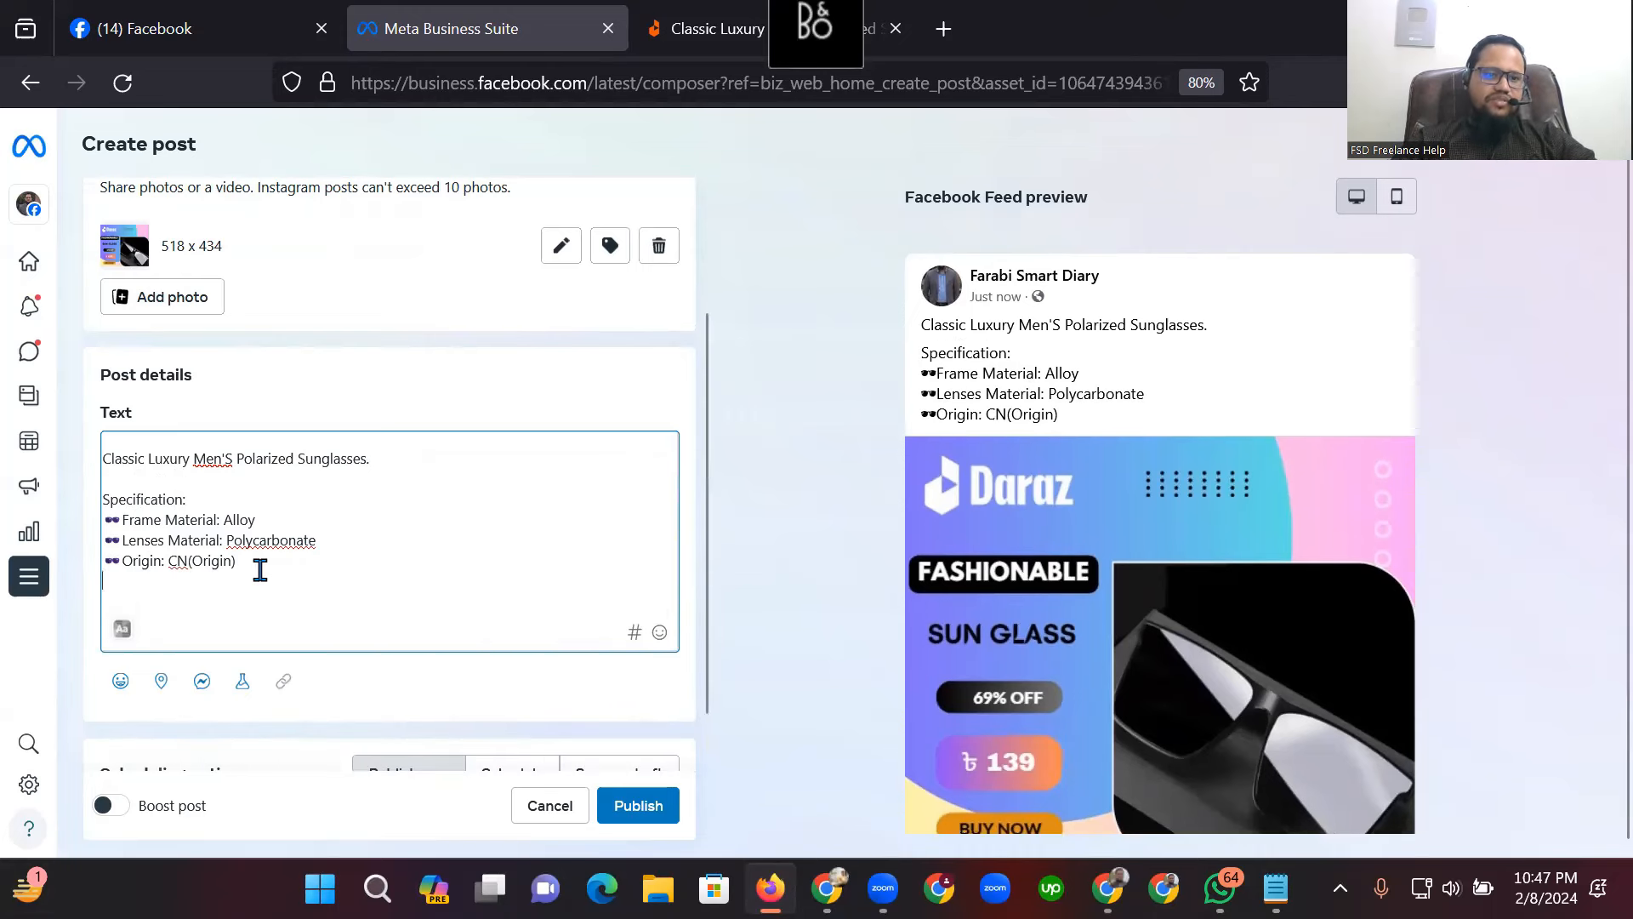
key(Return)
key(Return)
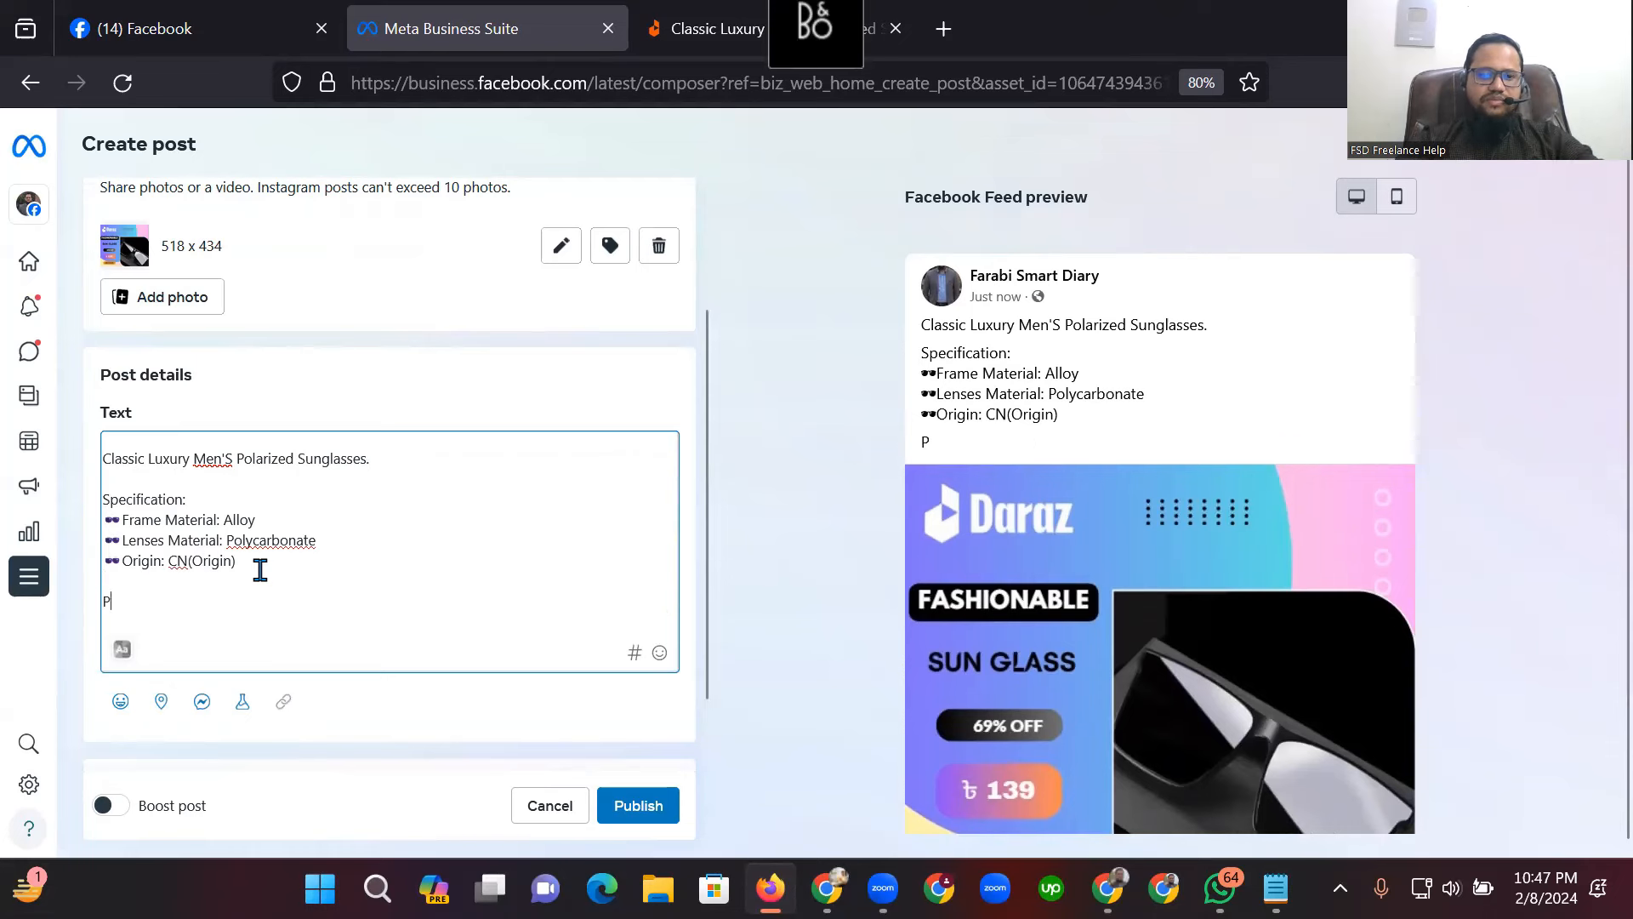
text(Price:)
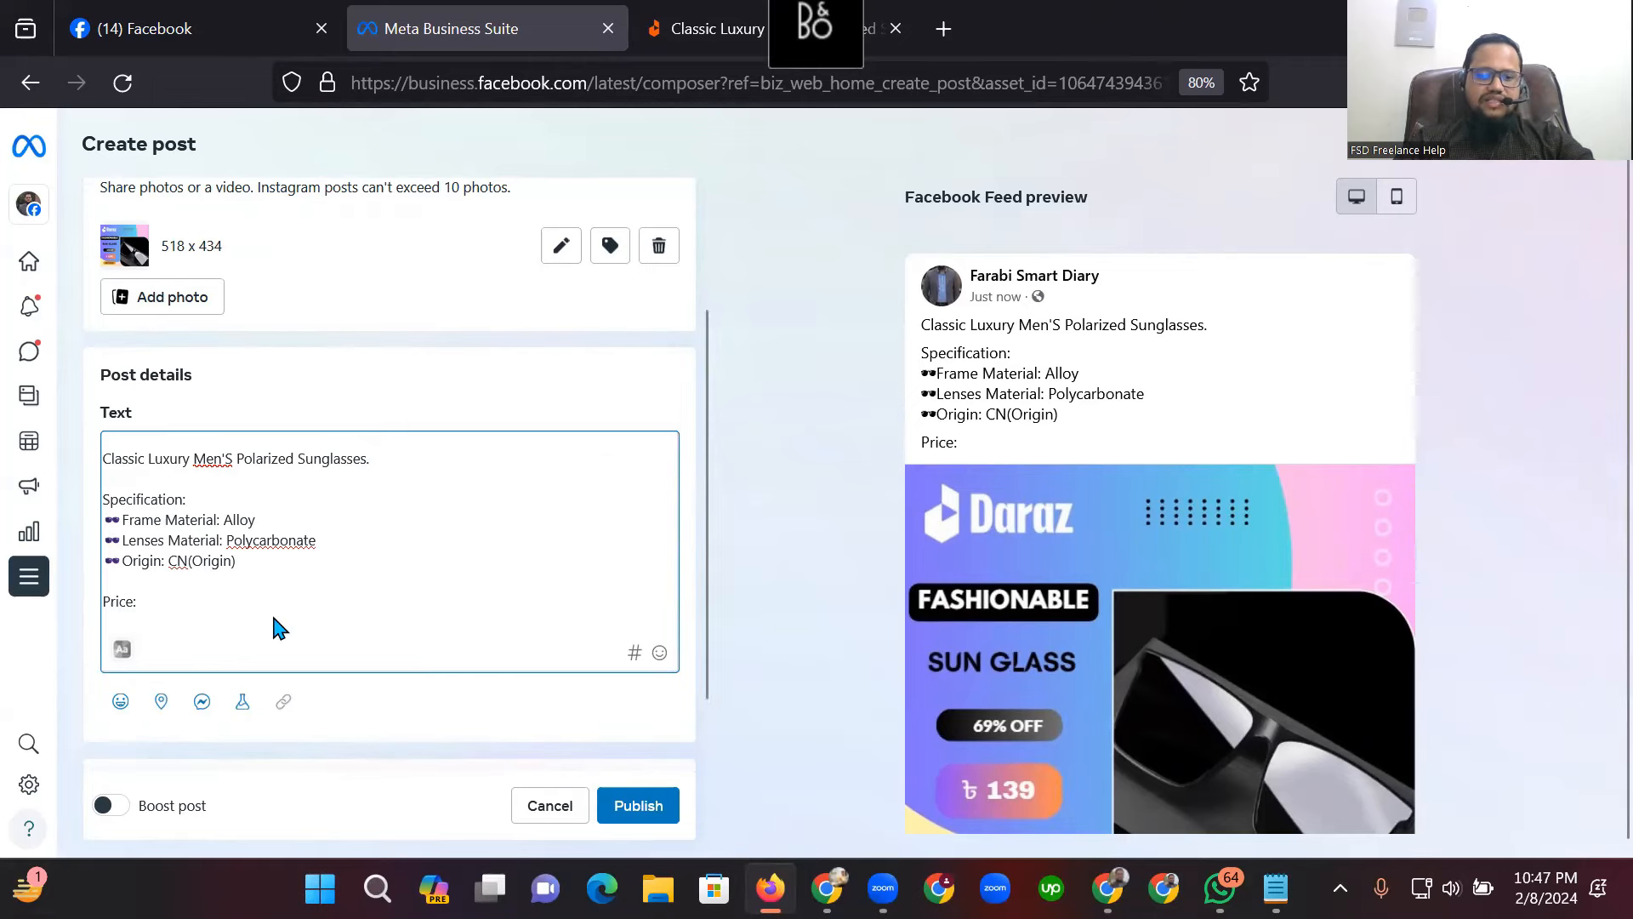
Copy the price "৳ 139" from the Daraz sunglasses page, paste it after "Price:" in the post text, and start a new paragraph.
click(715, 28)
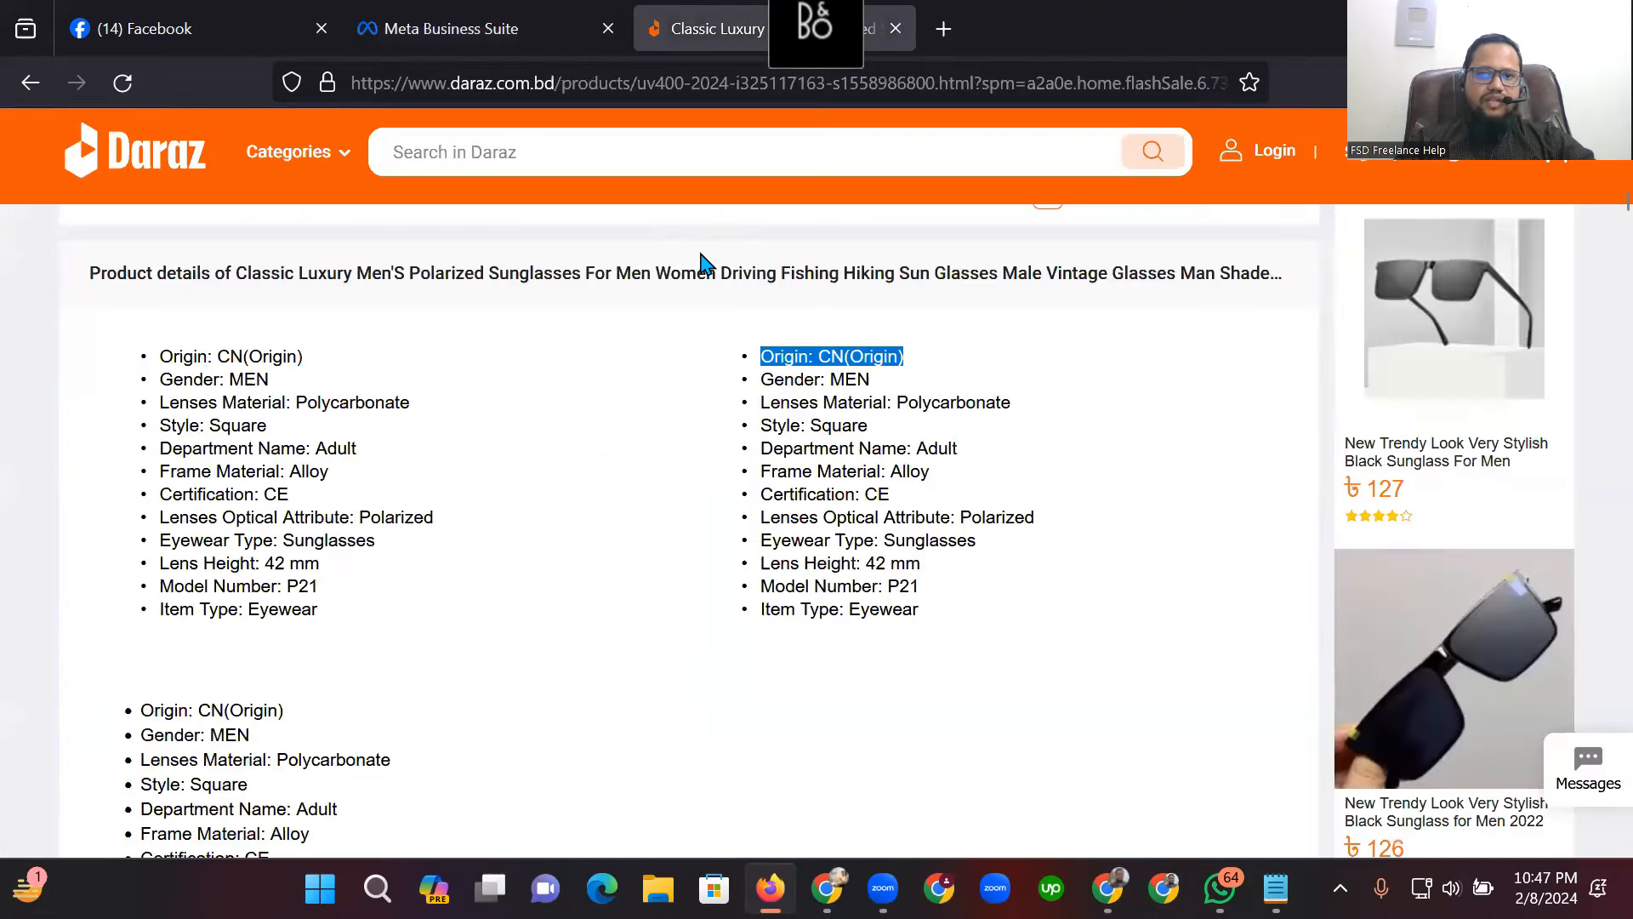
scroll(567, 394, up, 15)
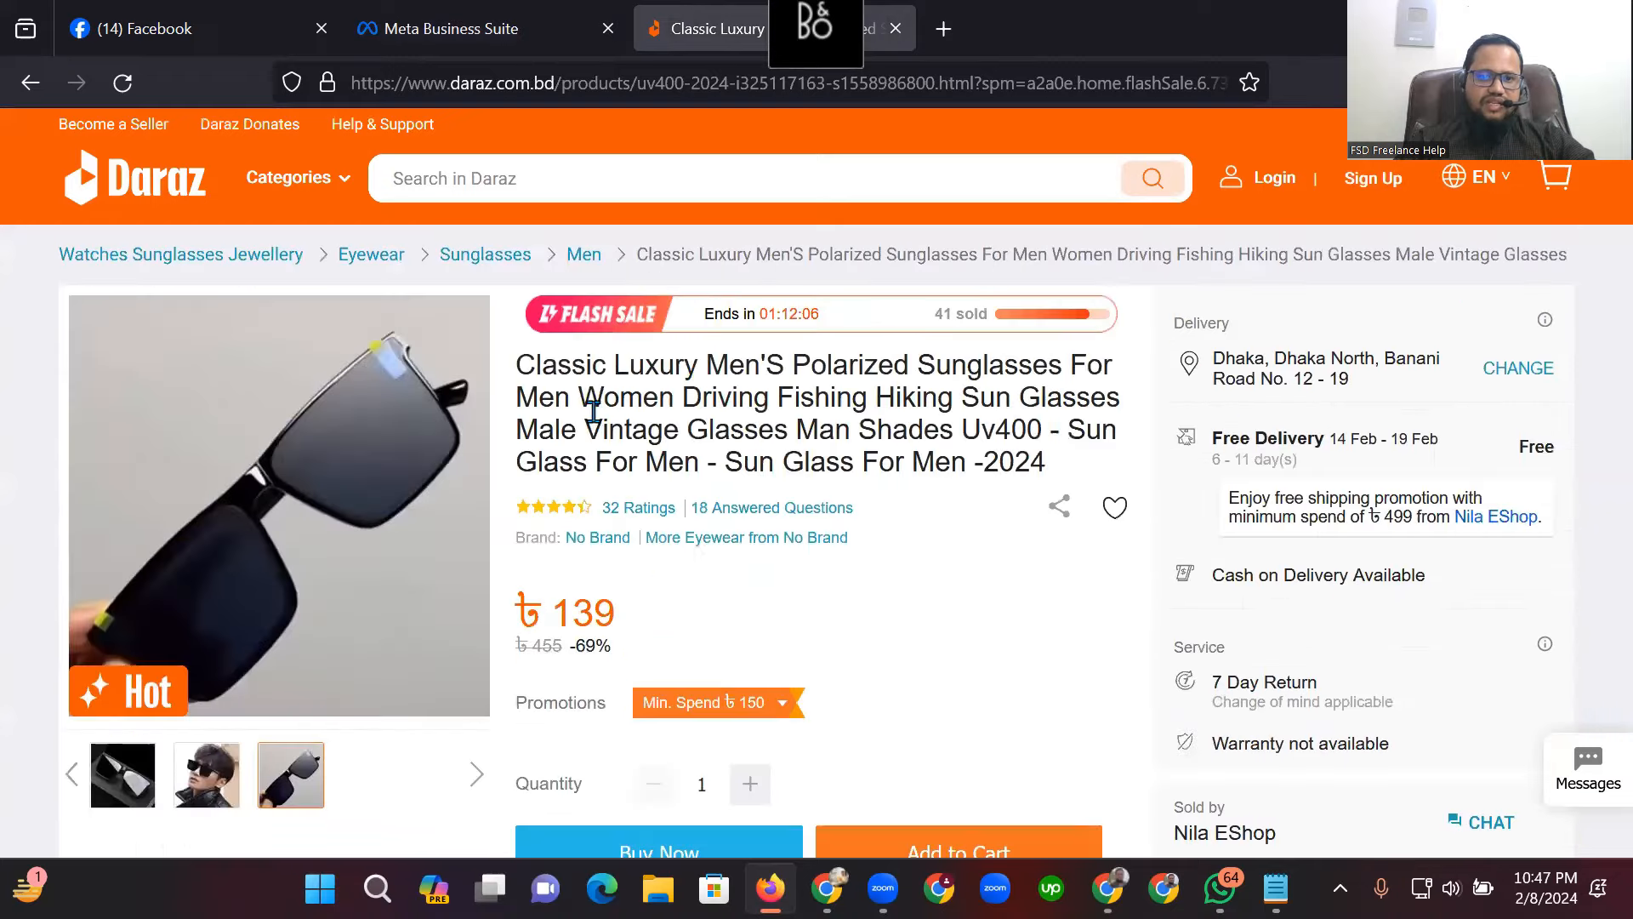
drag(614, 612, 529, 629)
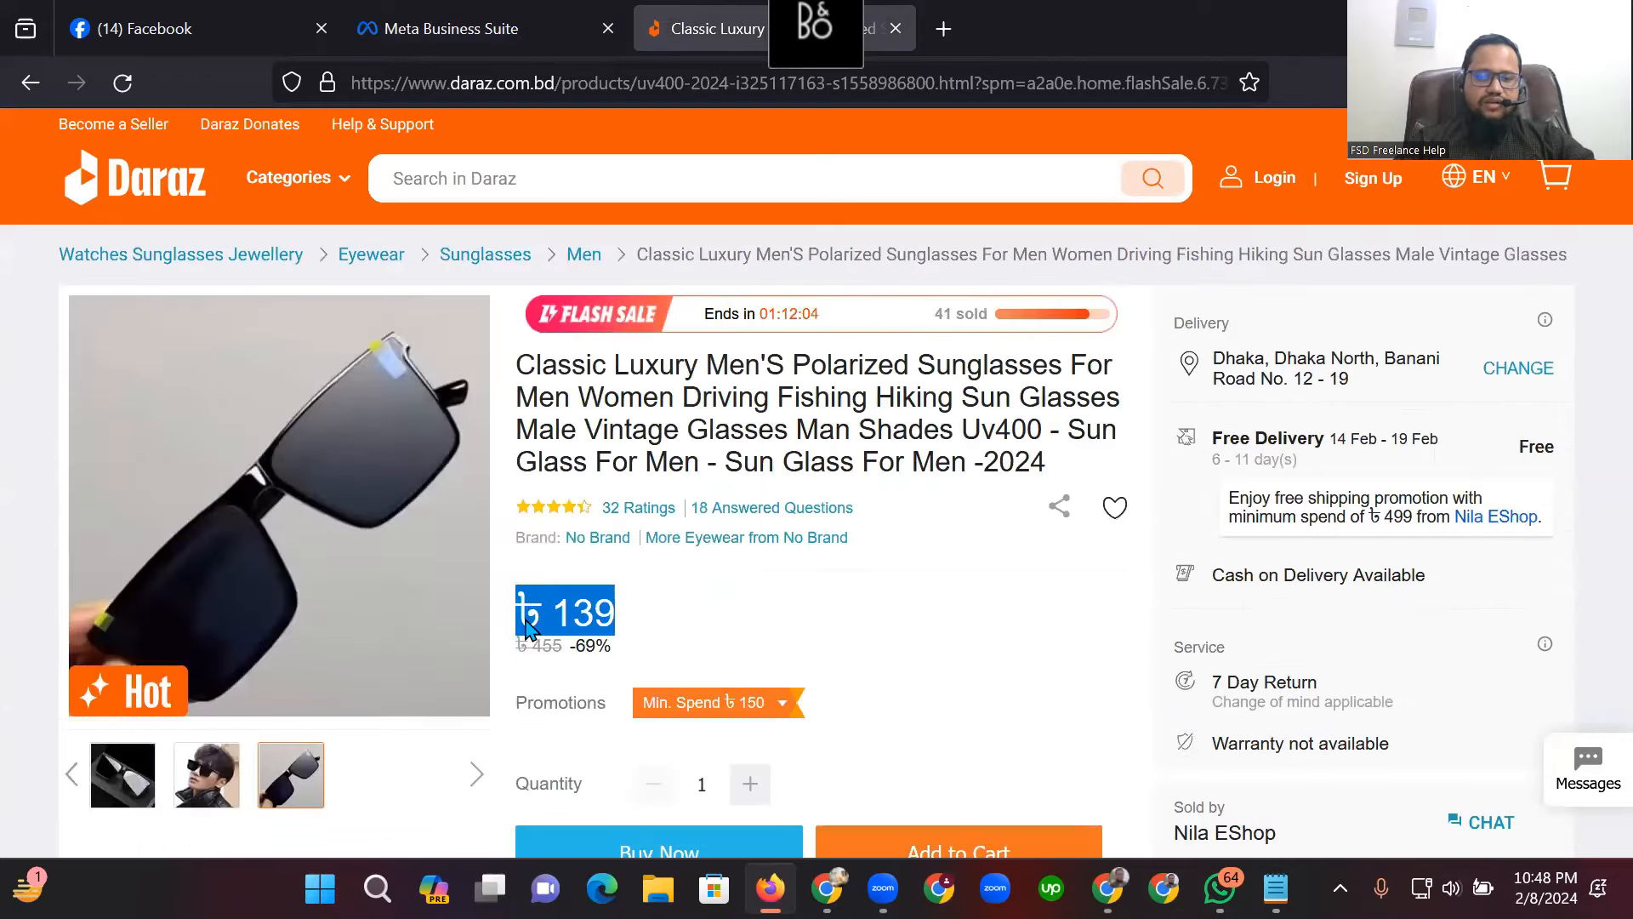
right_click(530, 630)
click(579, 337)
click(476, 32)
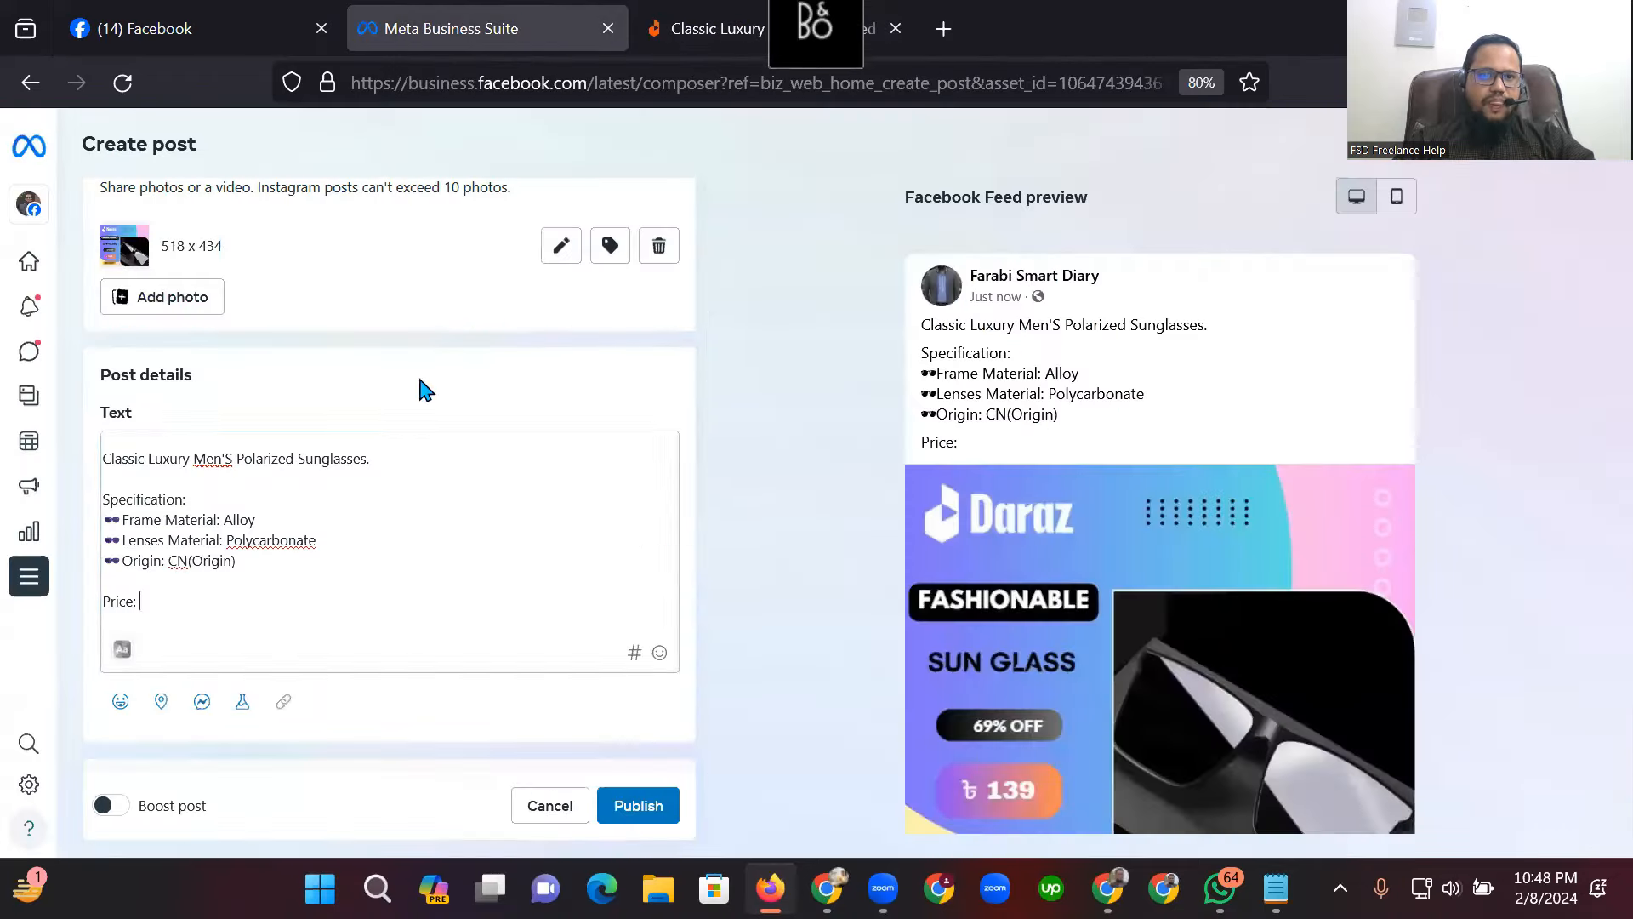
right_click(189, 590)
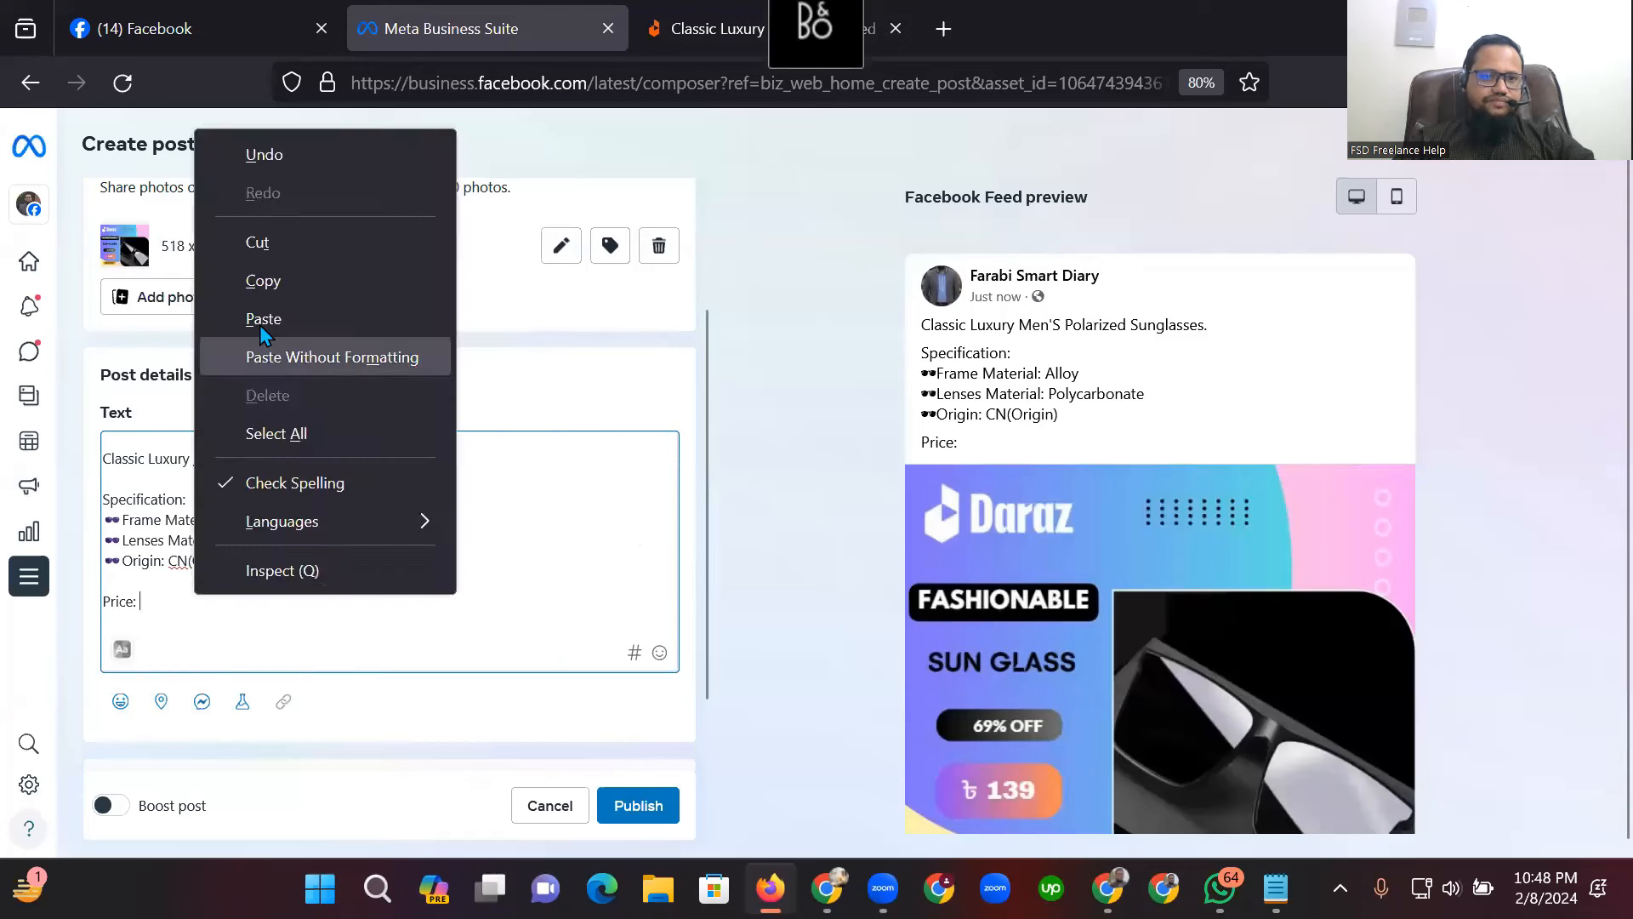
click(259, 323)
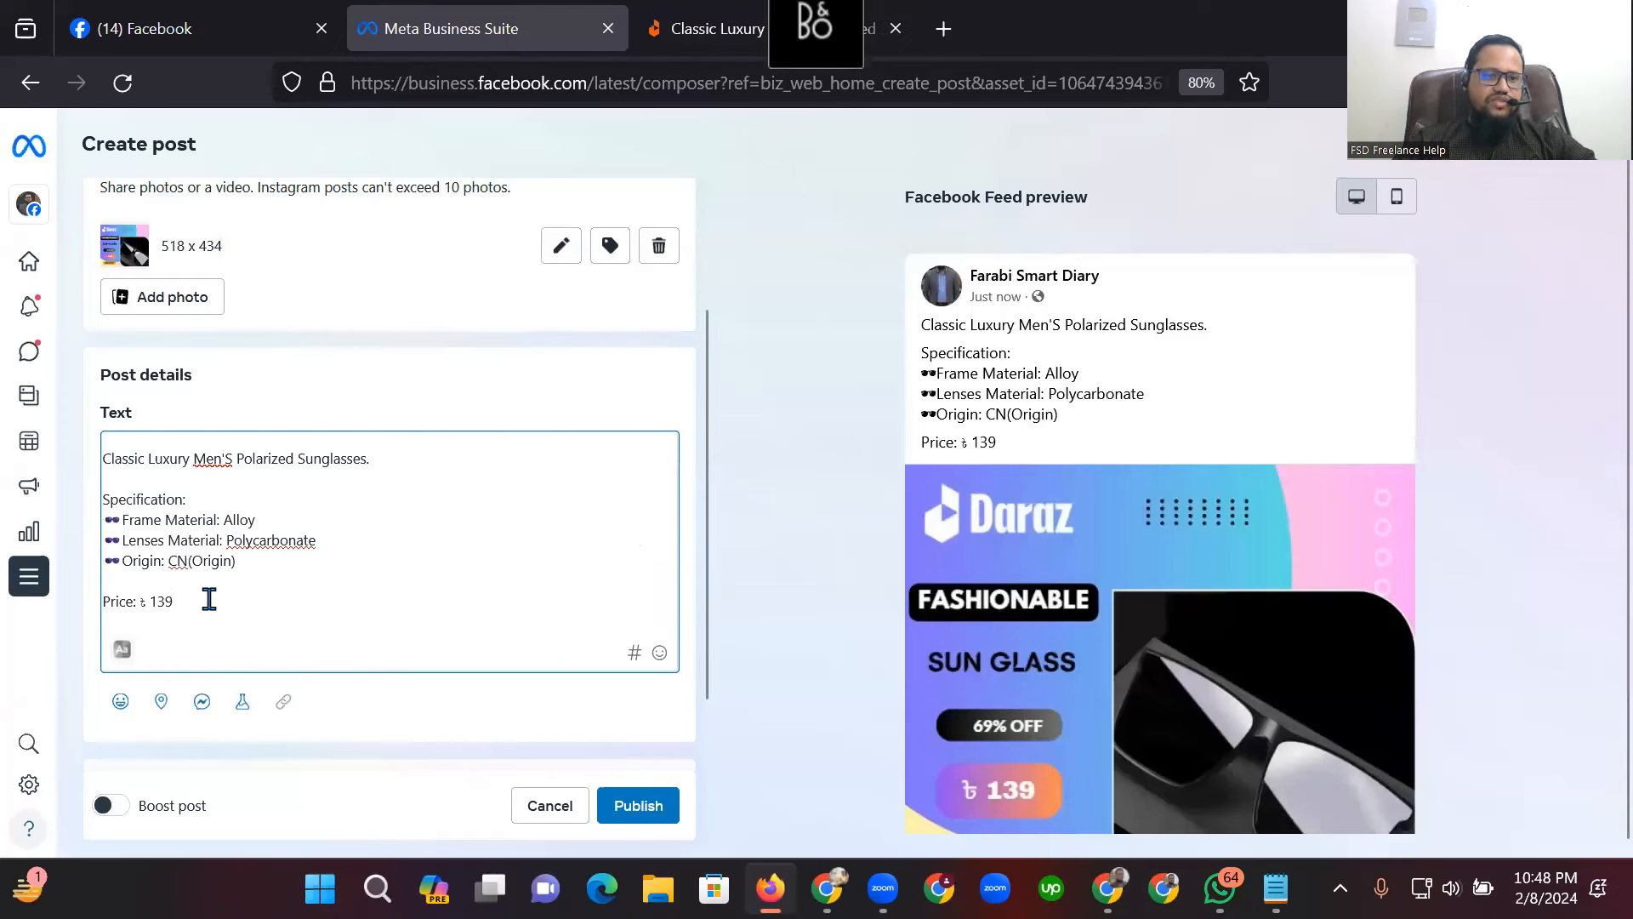
key(Return)
key(Return)
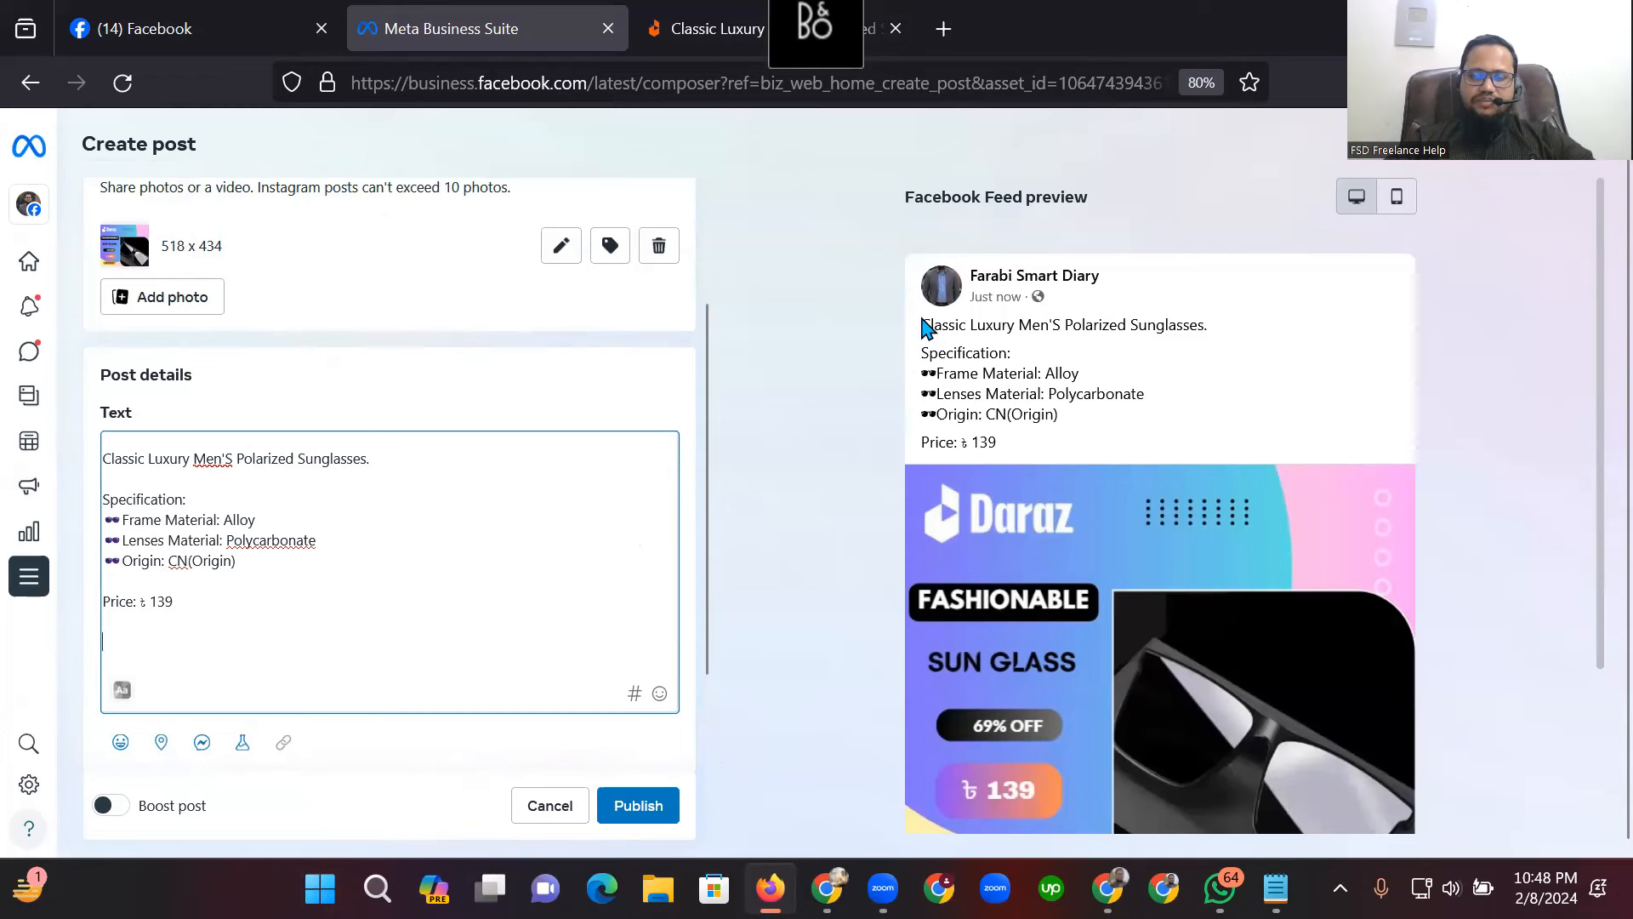
Review the caption text and the promotion image in the Facebook Feed preview.
drag(935, 333, 1104, 467)
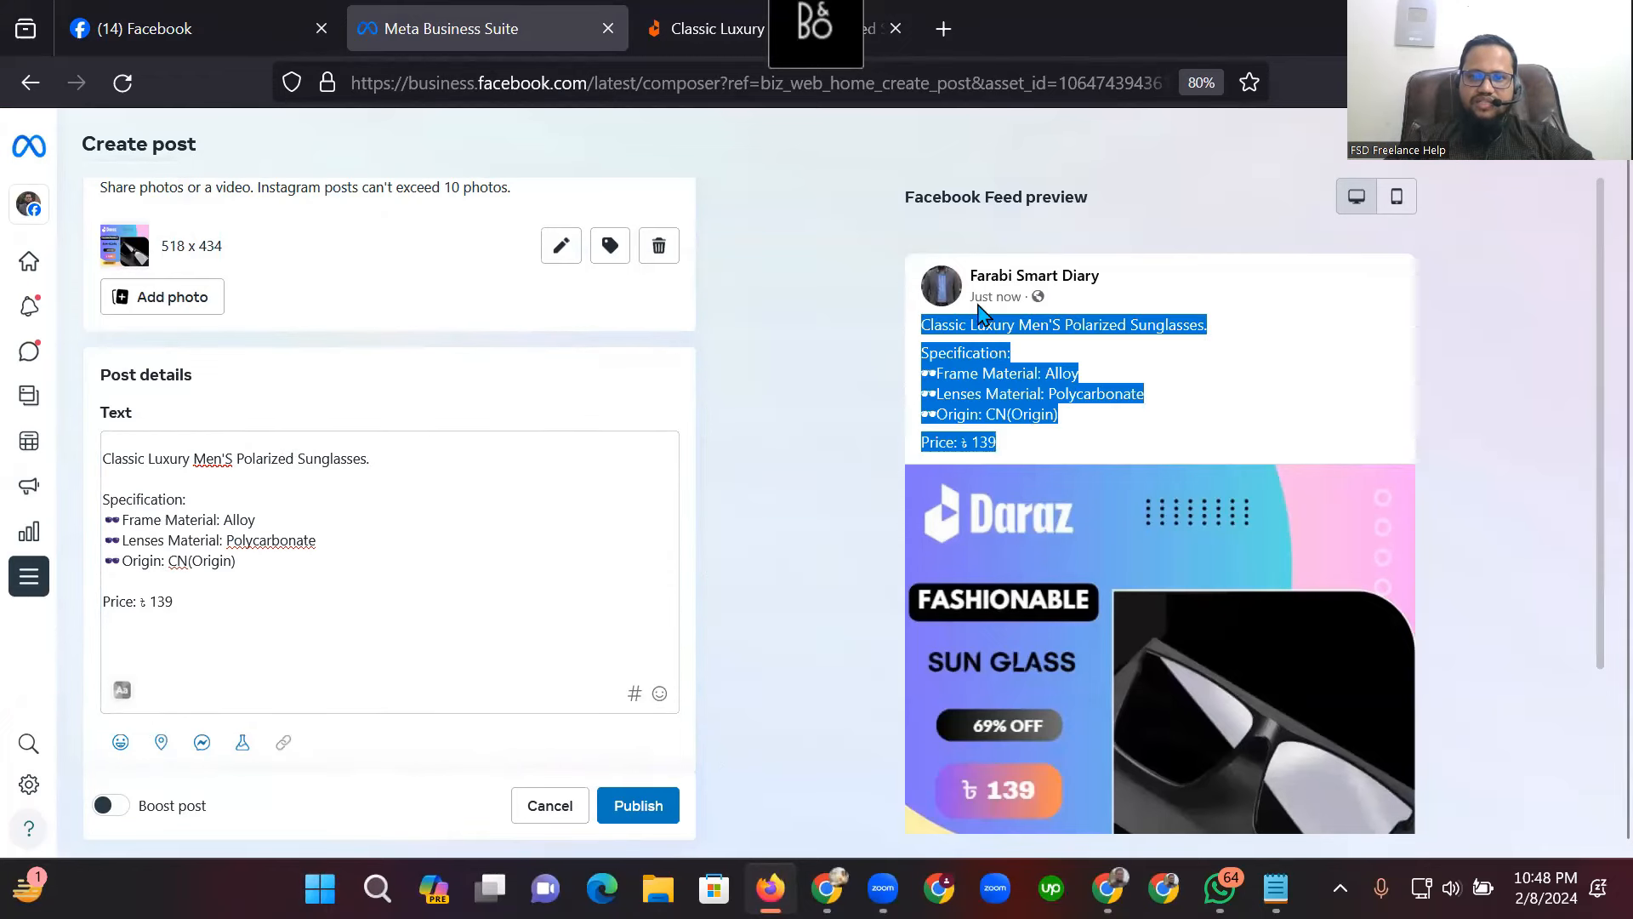
scroll(1165, 477, down, 1)
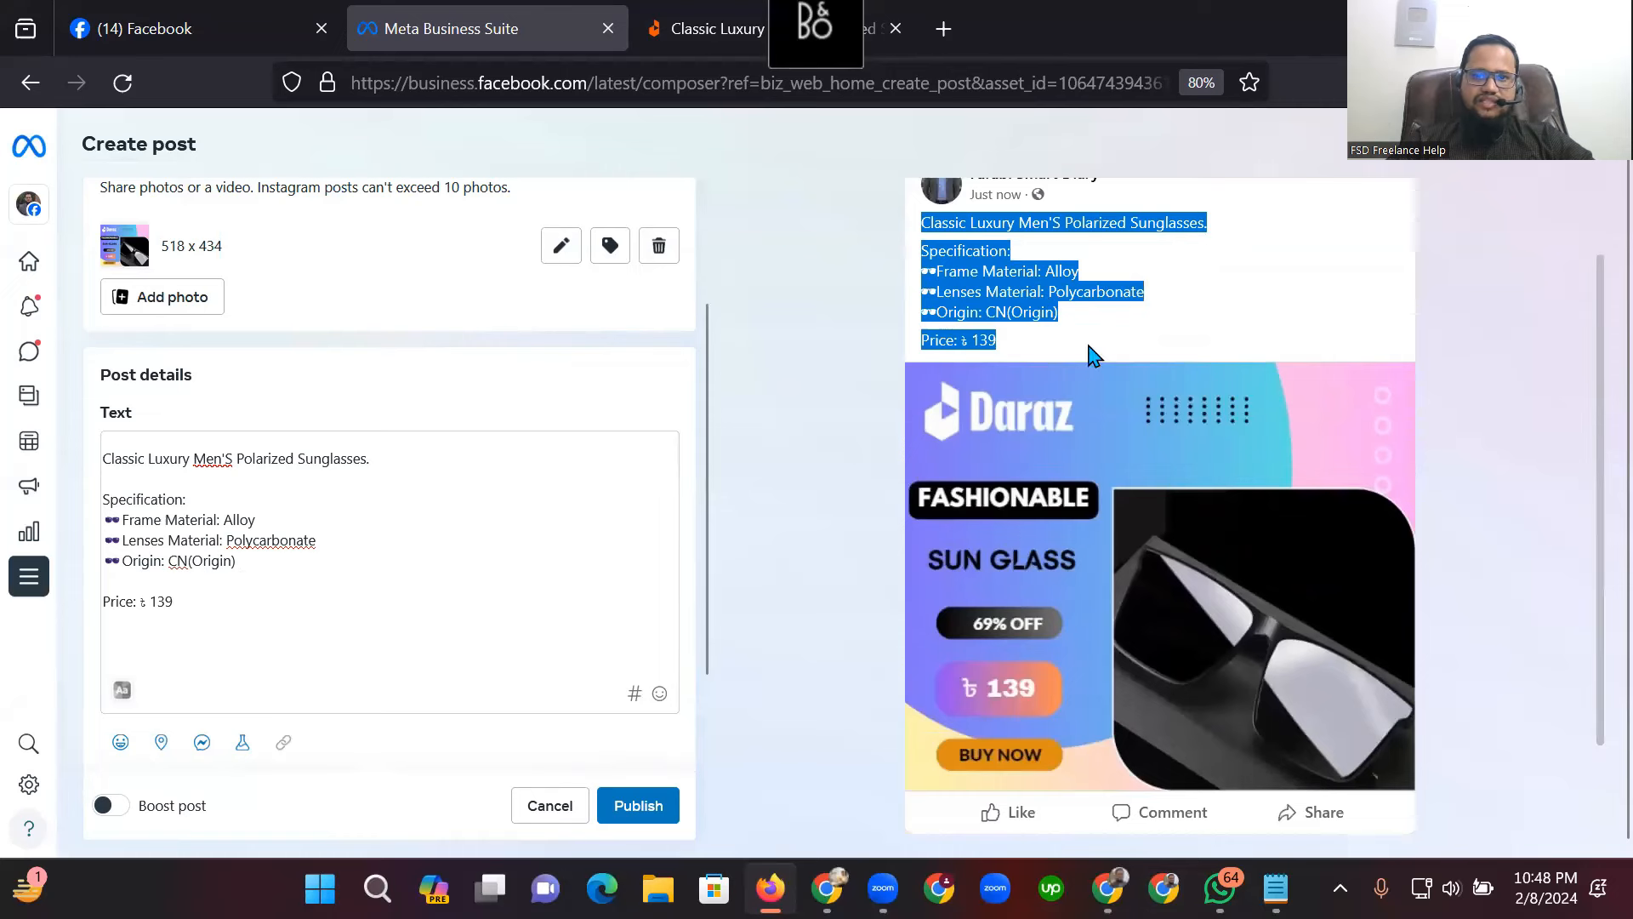
click(987, 325)
scroll(985, 323, up, 1)
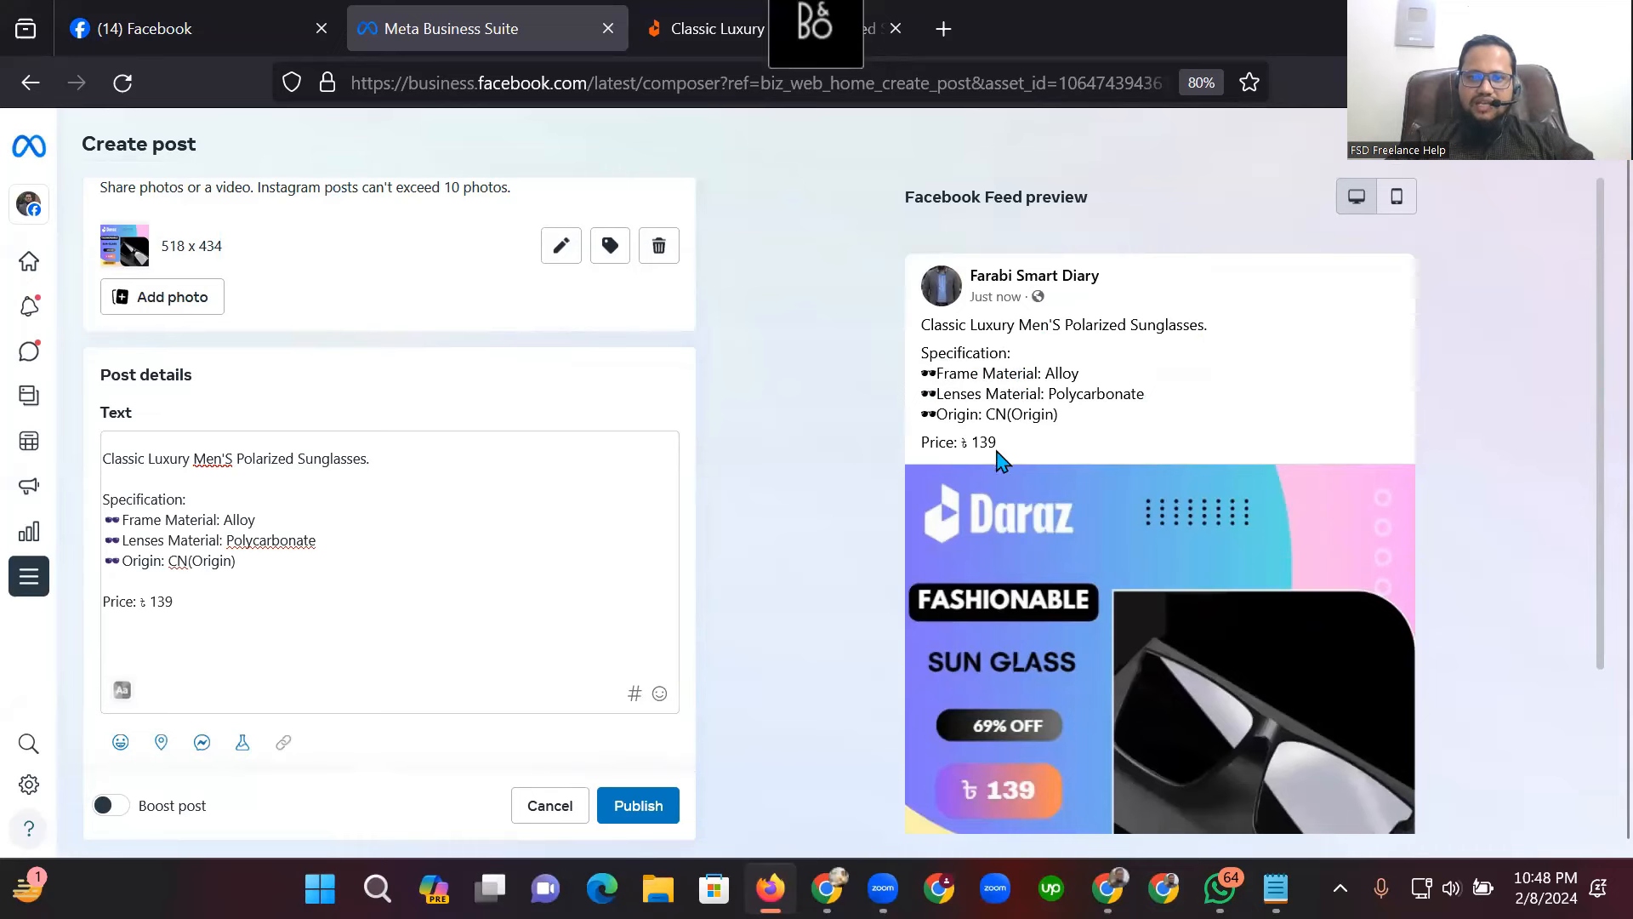
scroll(1046, 464, down, 3)
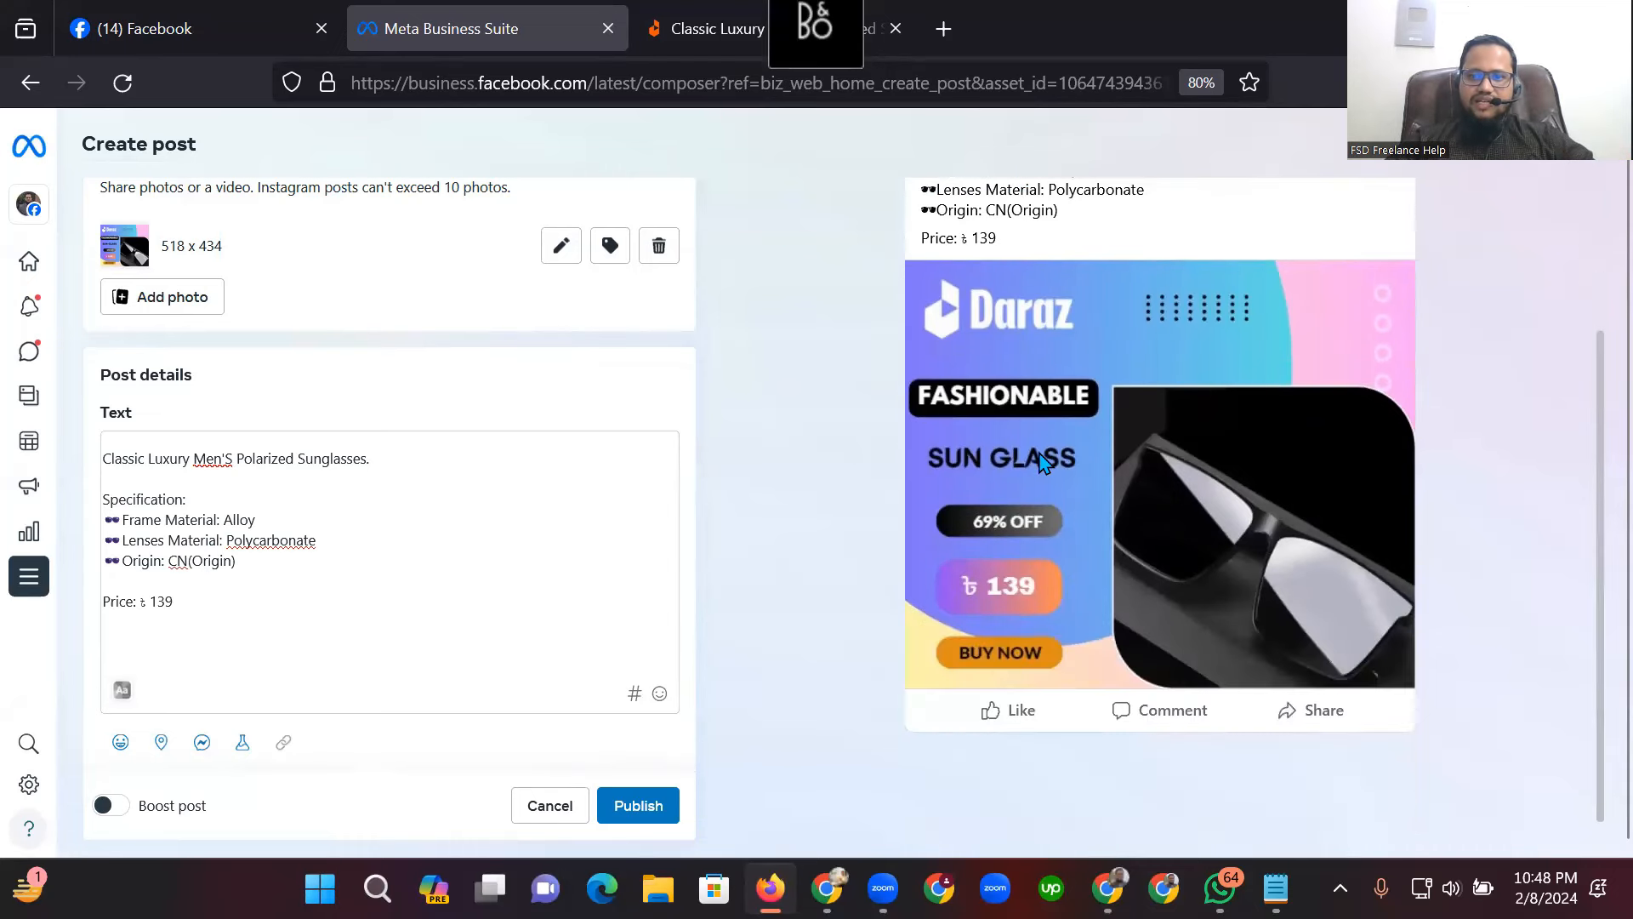
scroll(1225, 537, up, 1)
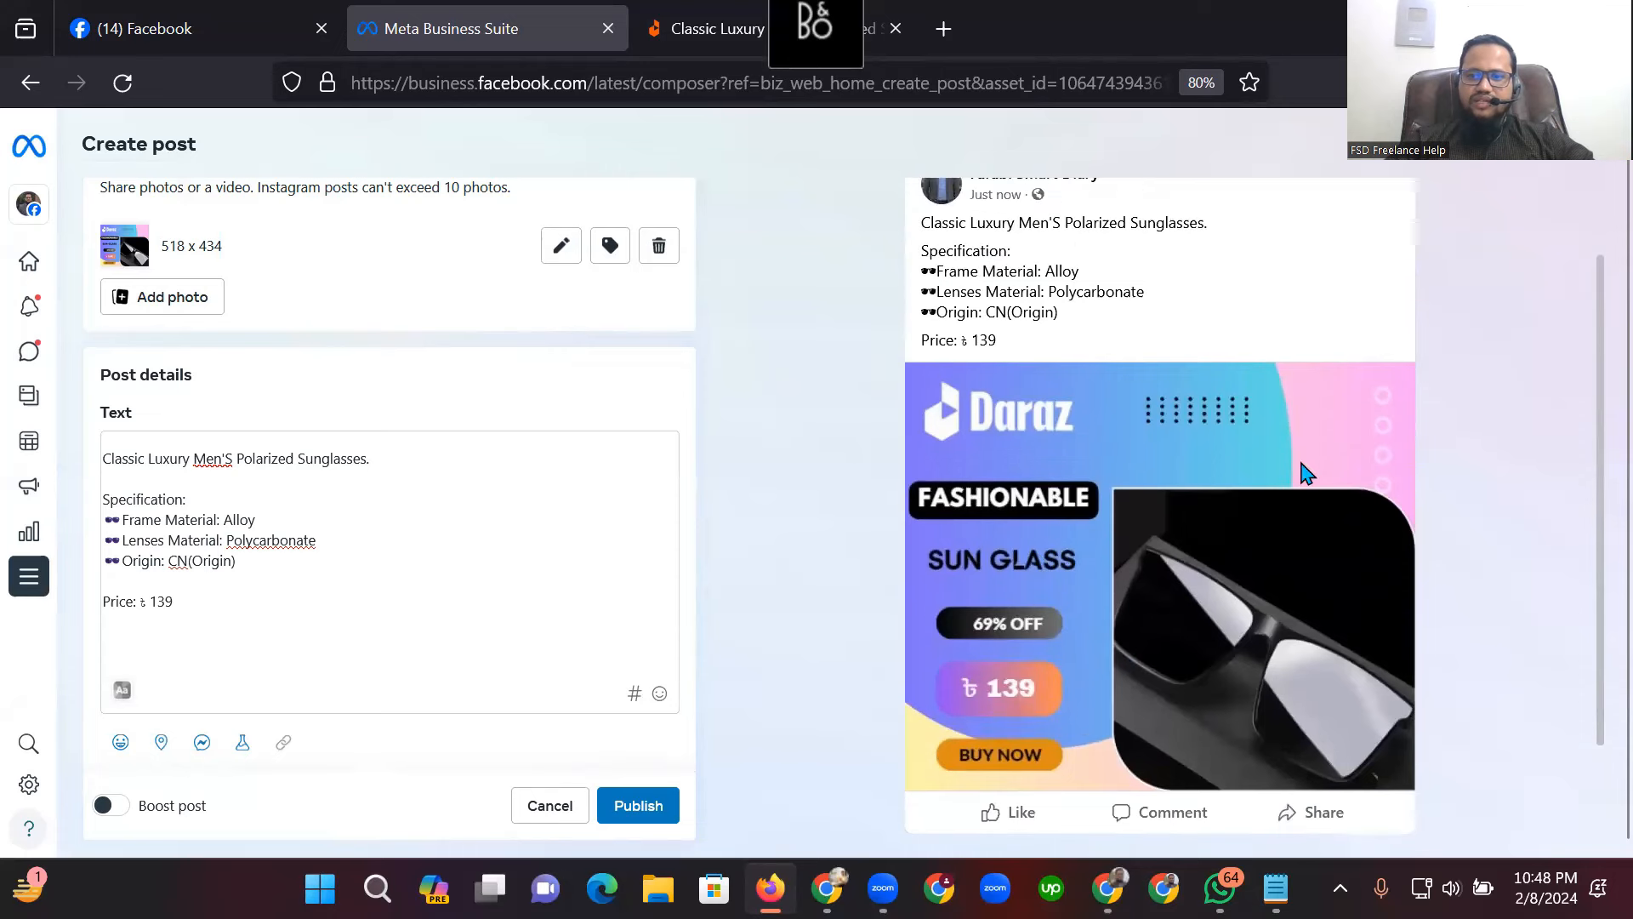
Add the suggested hashtag #sunglass below the price line in the post text, separated by a blank line.
click(242, 618)
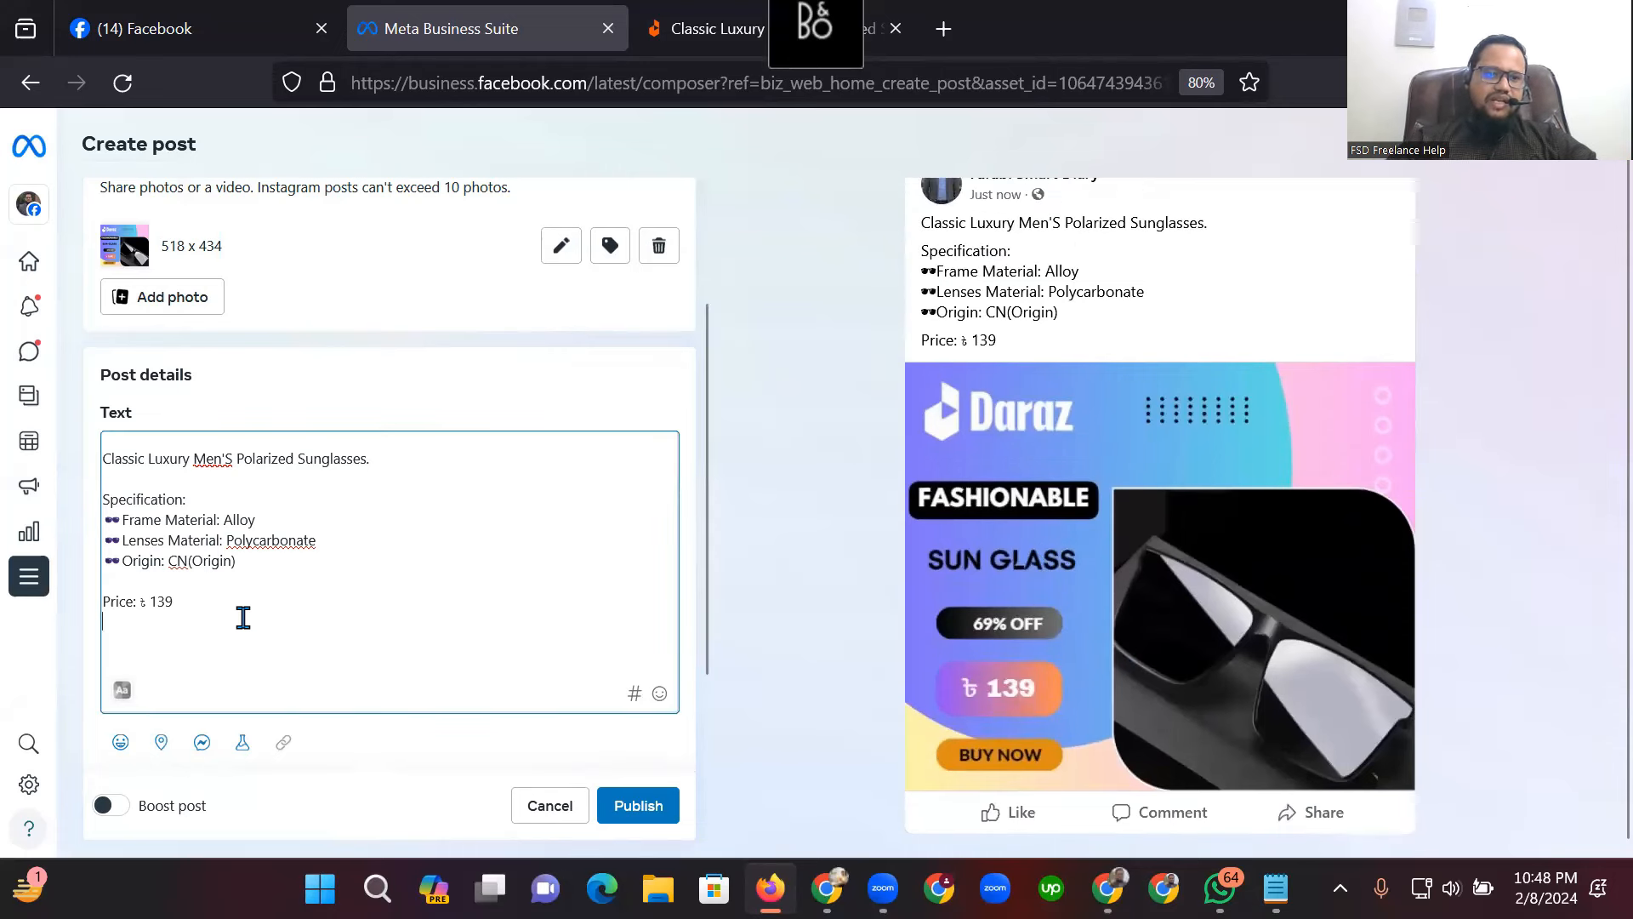
key(Return)
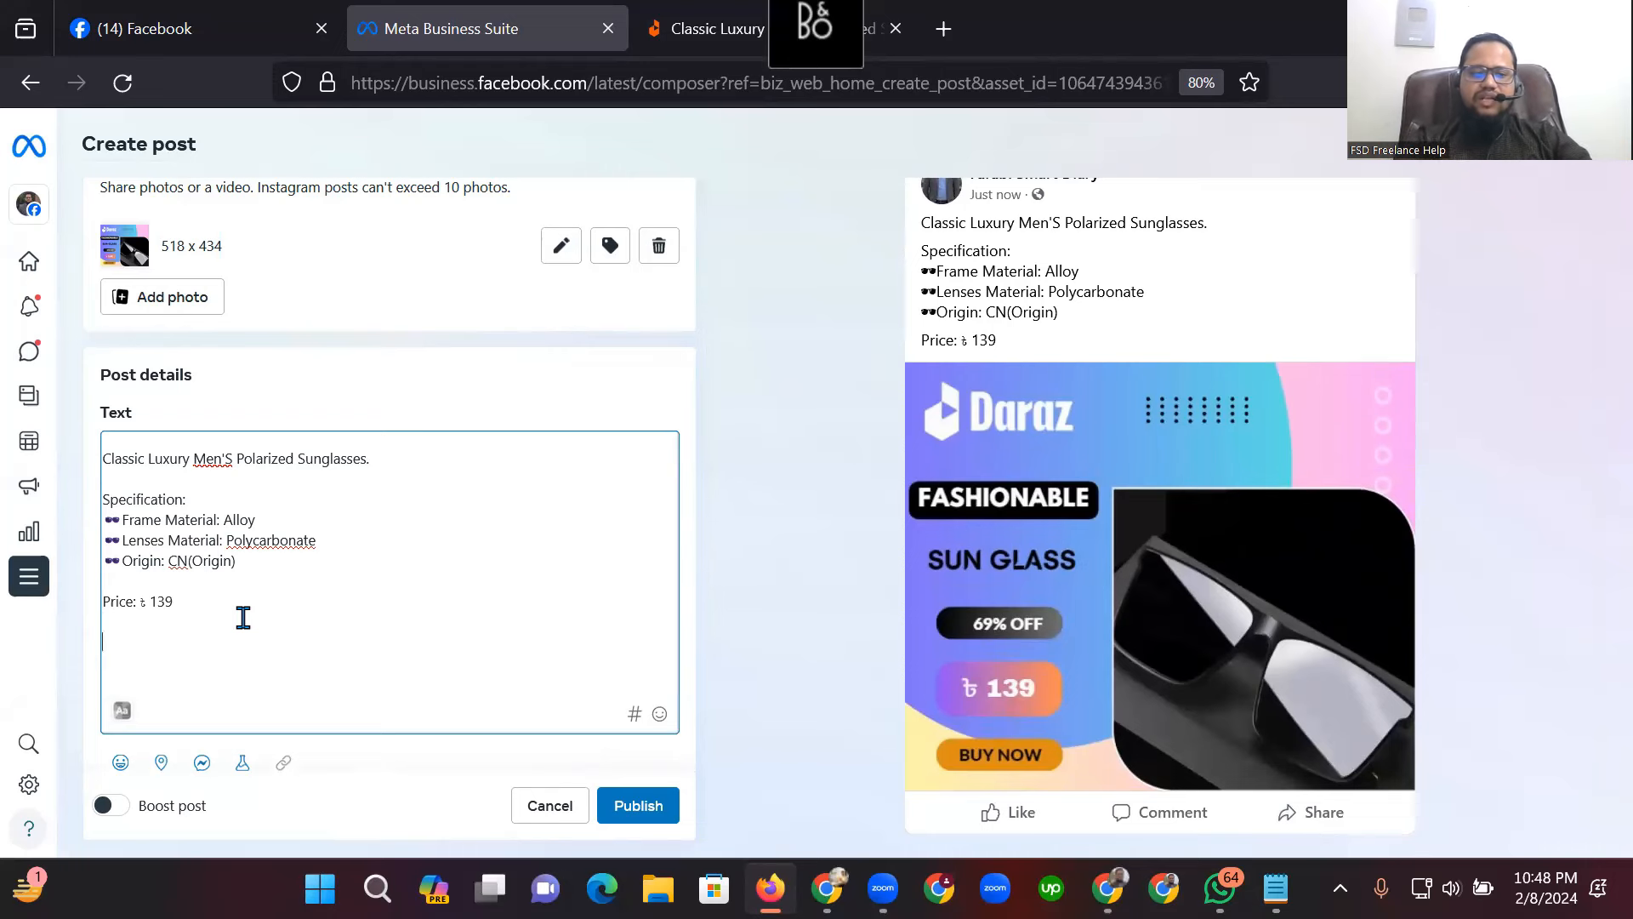
text(#)
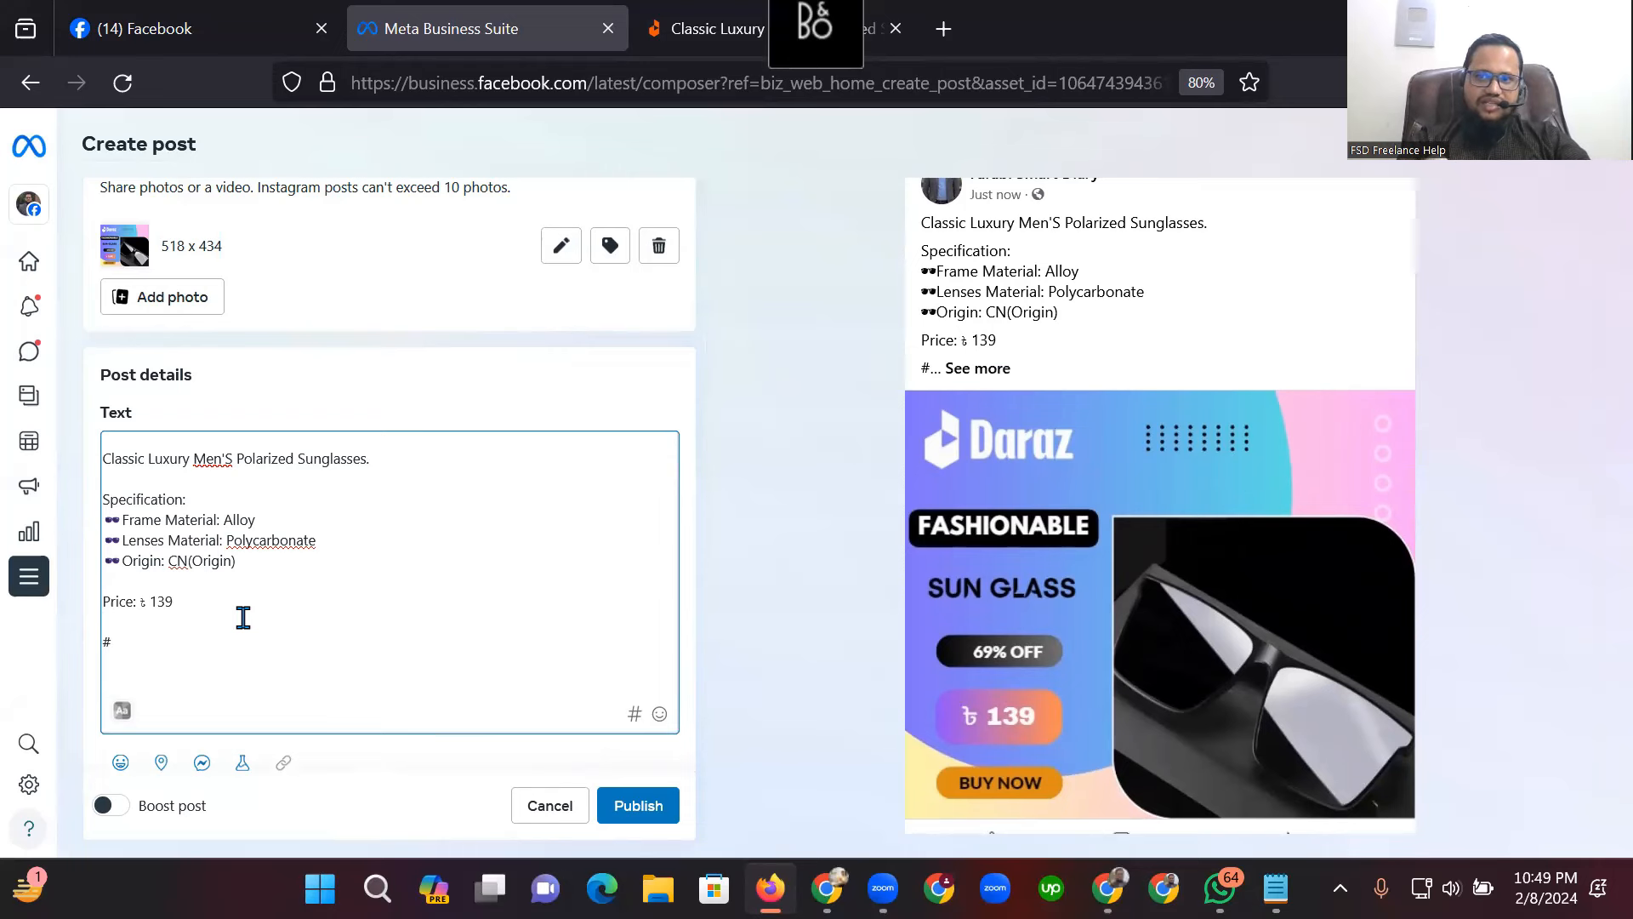
text(s)
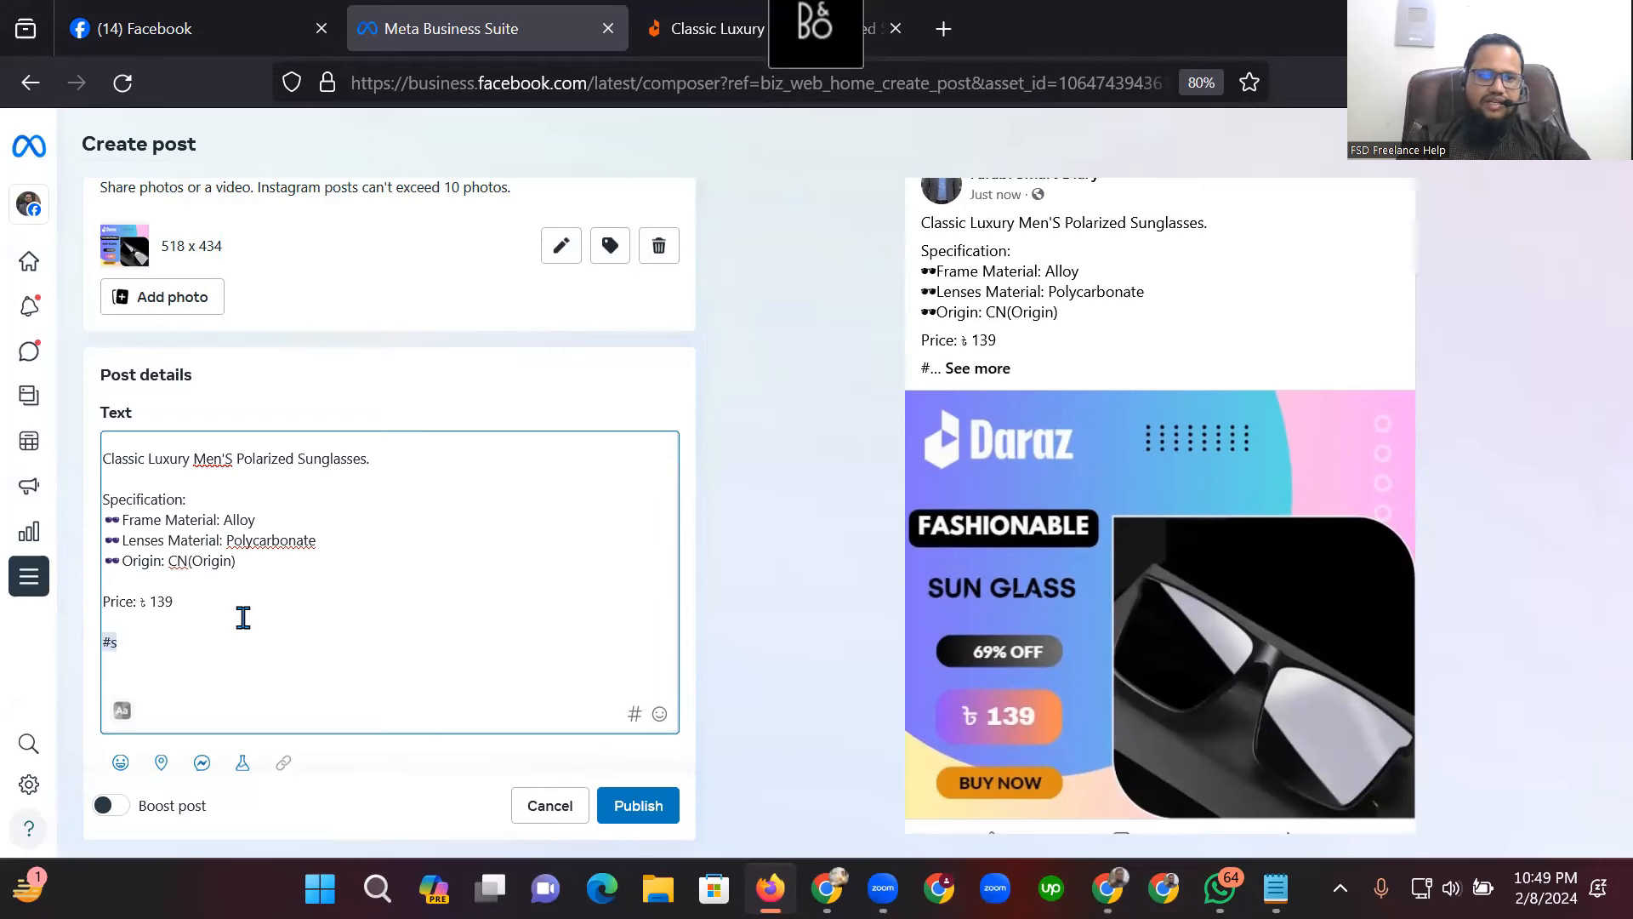
text(unglass)
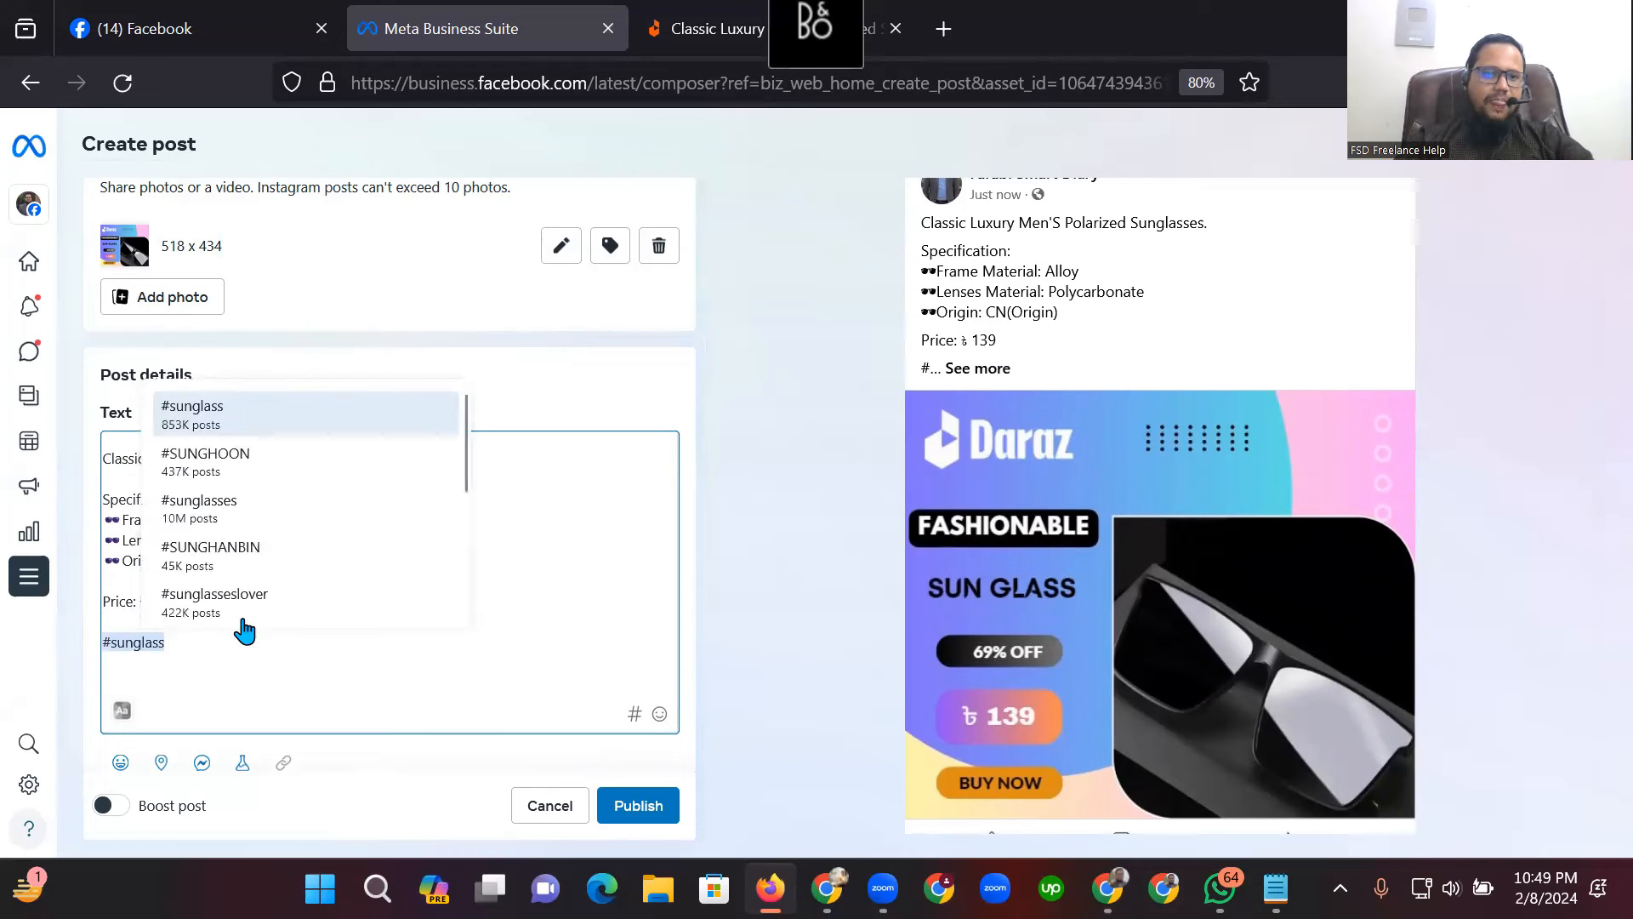
click(180, 426)
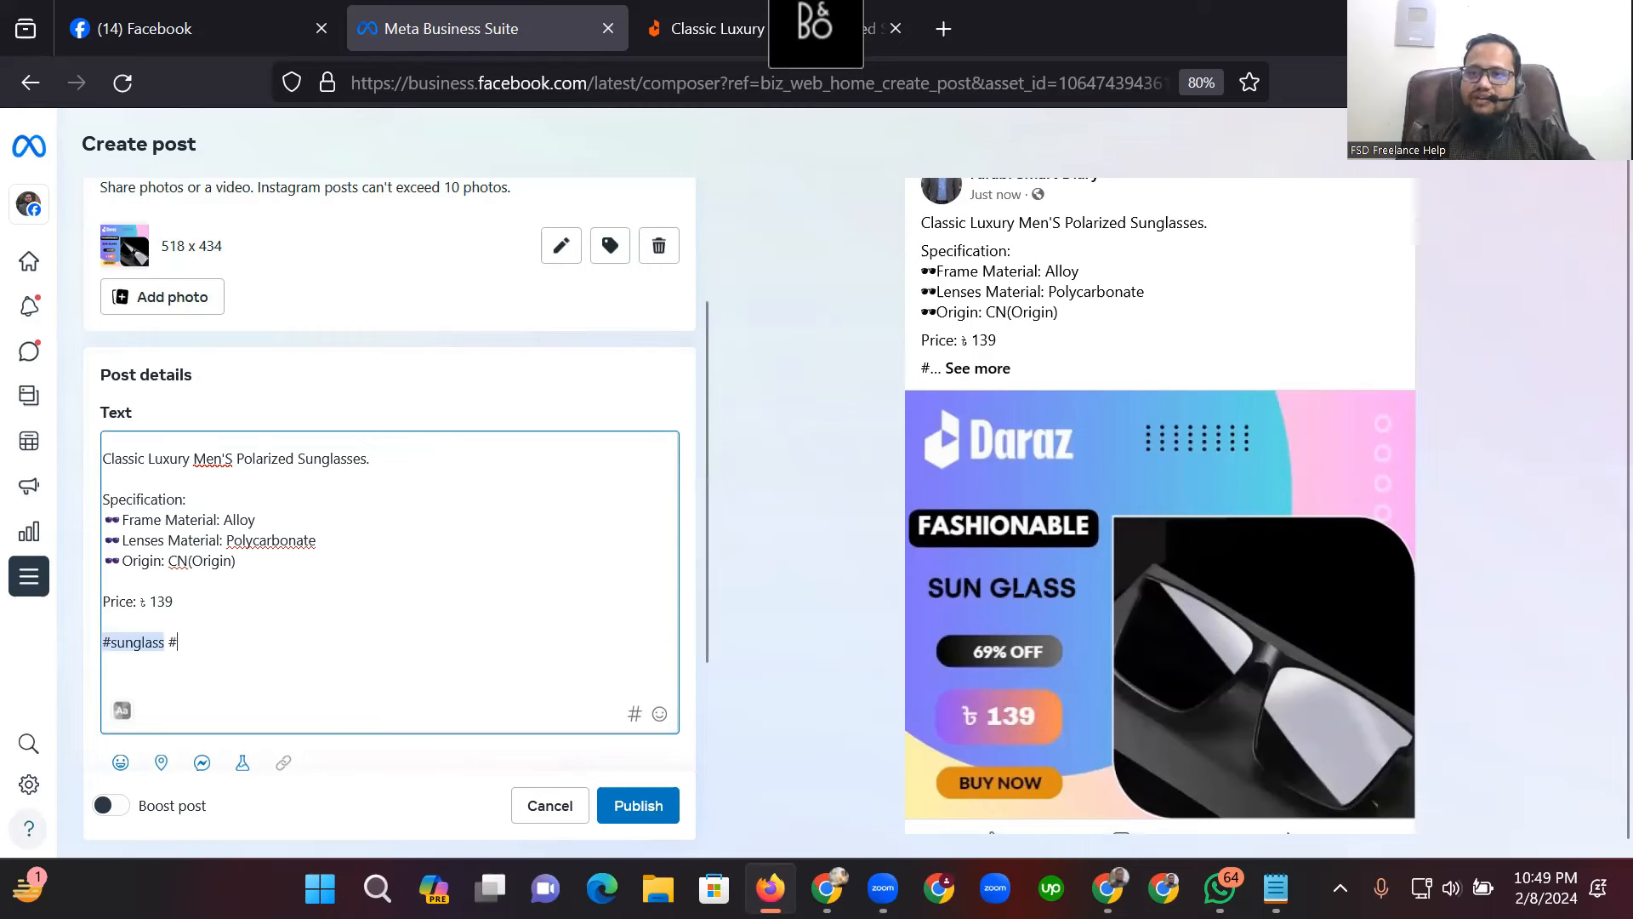
Add the suggested hashtags #eyewear and #glass after #sunglass in the post text.
text(#e)
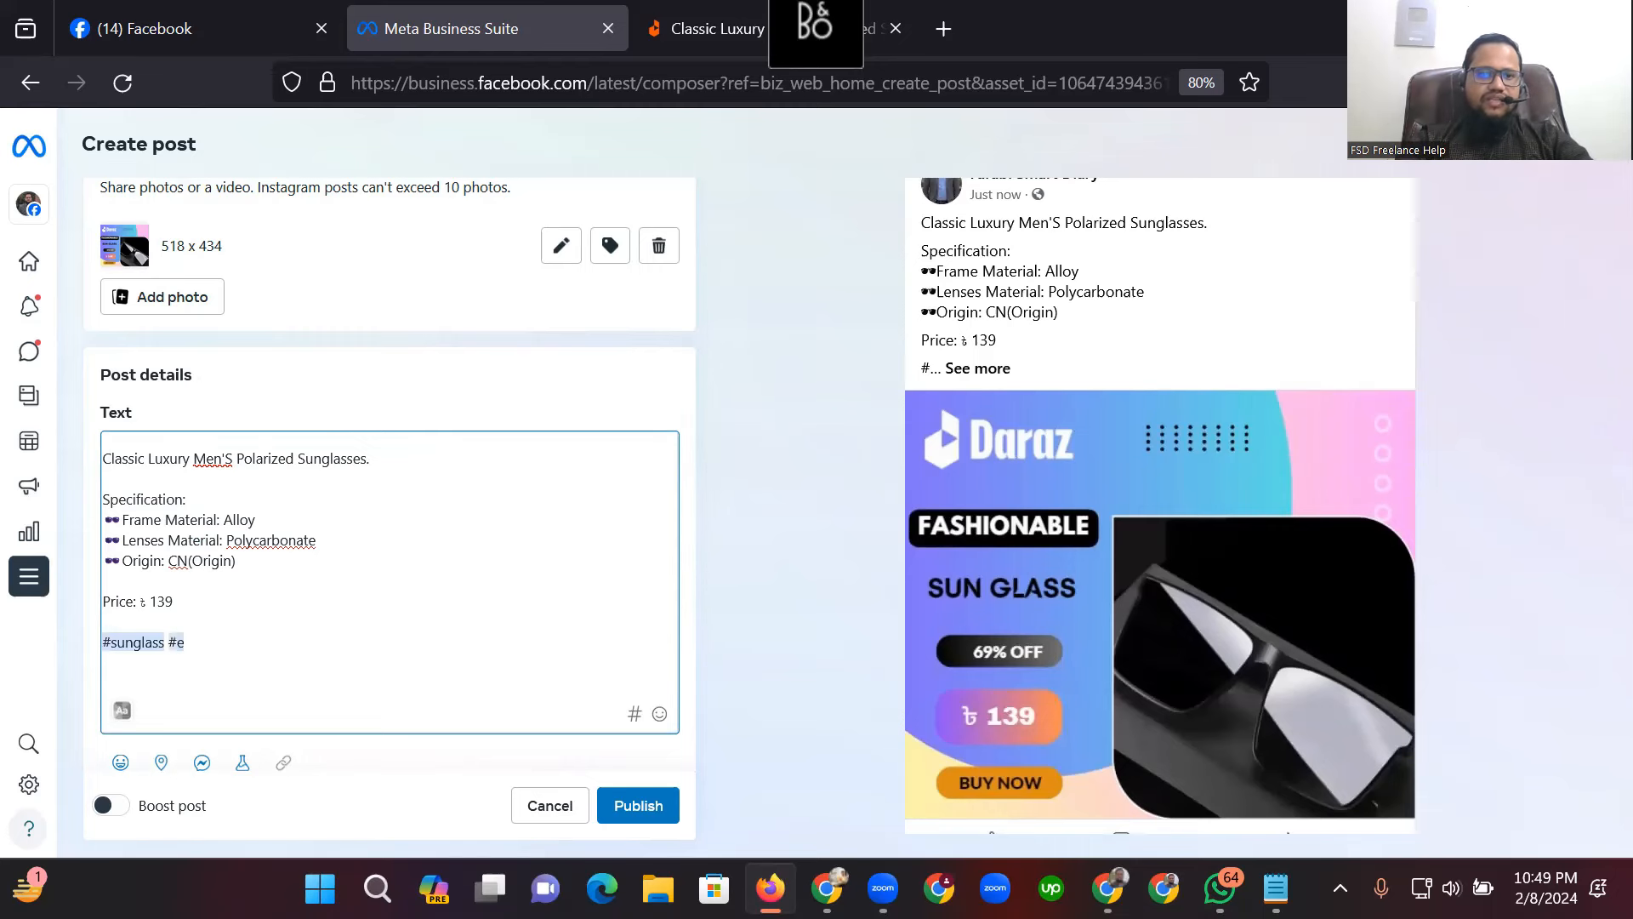
text(yew)
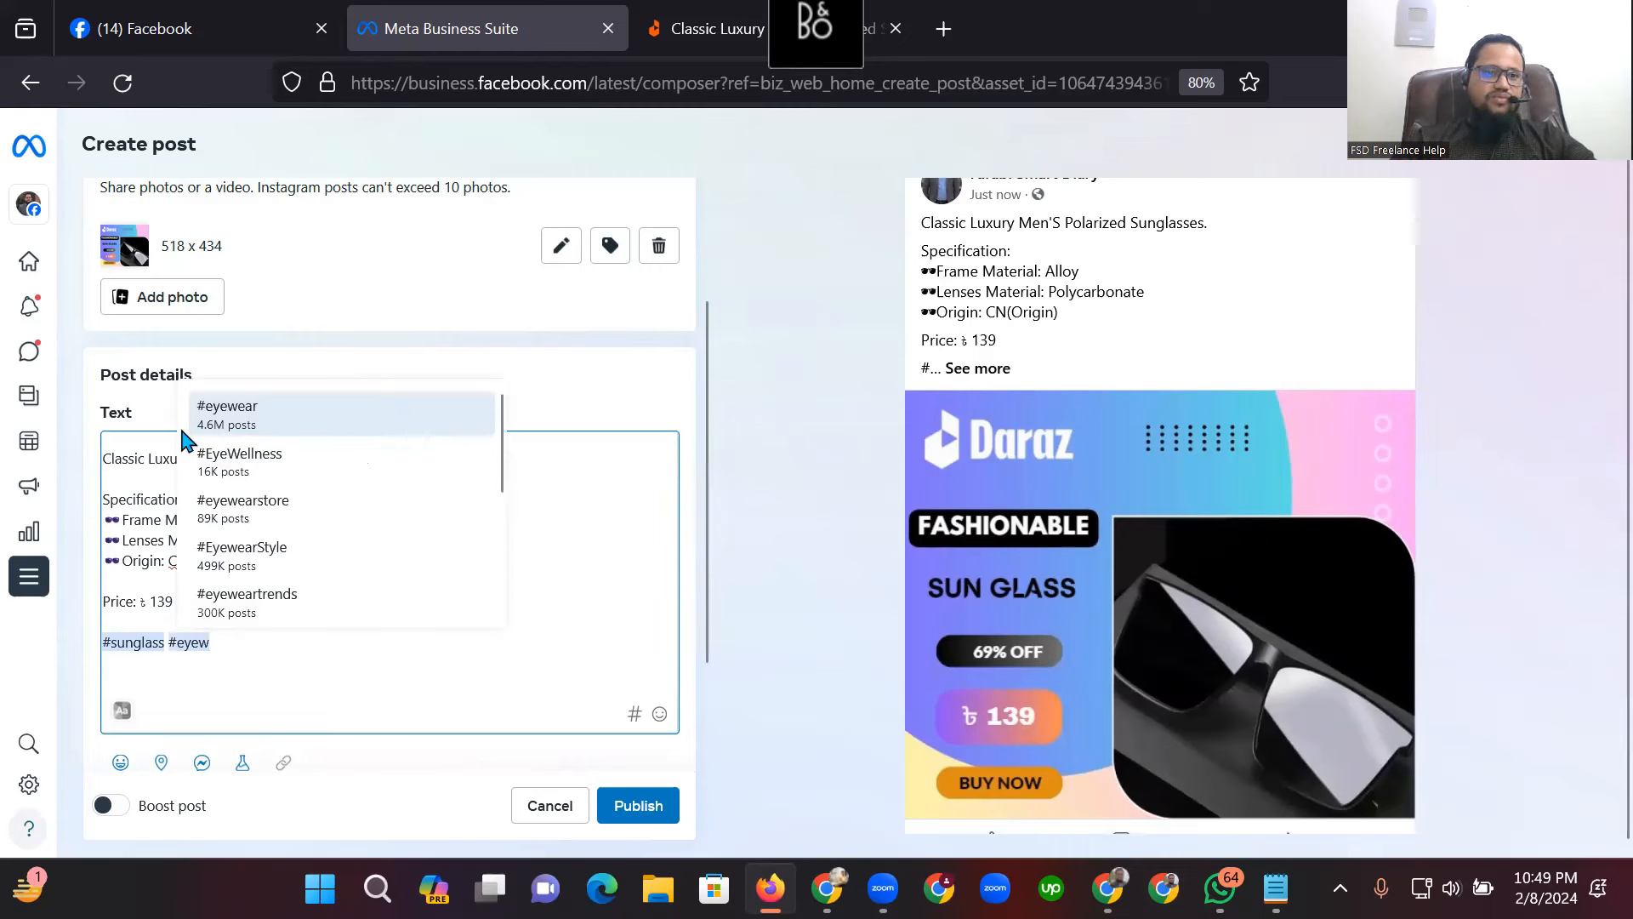
click(251, 430)
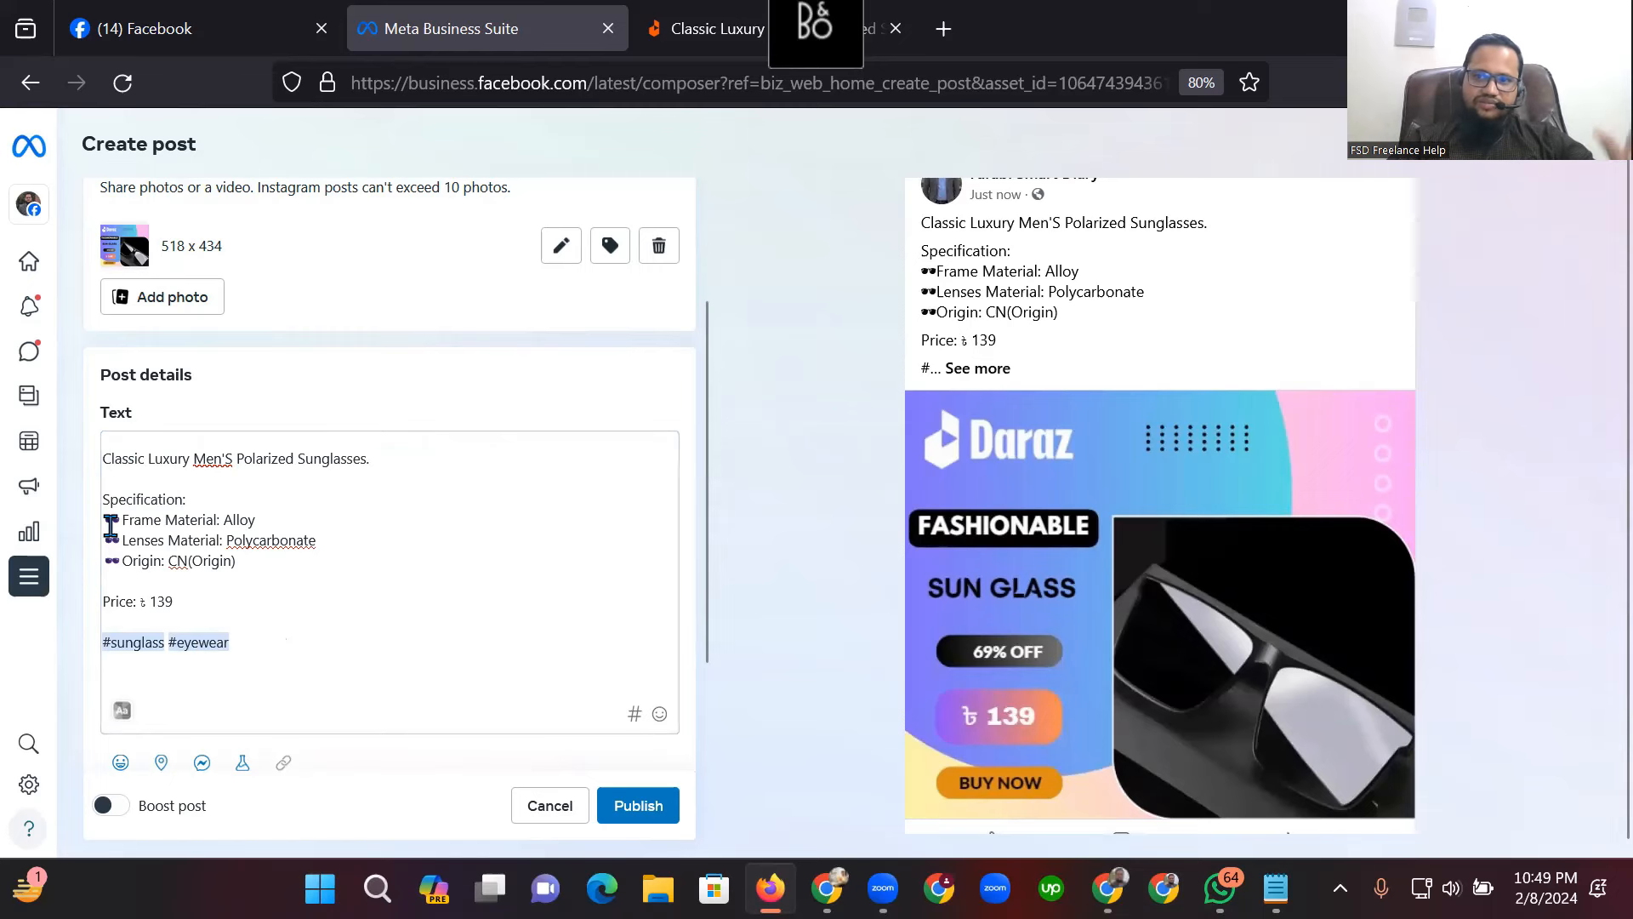
click(271, 644)
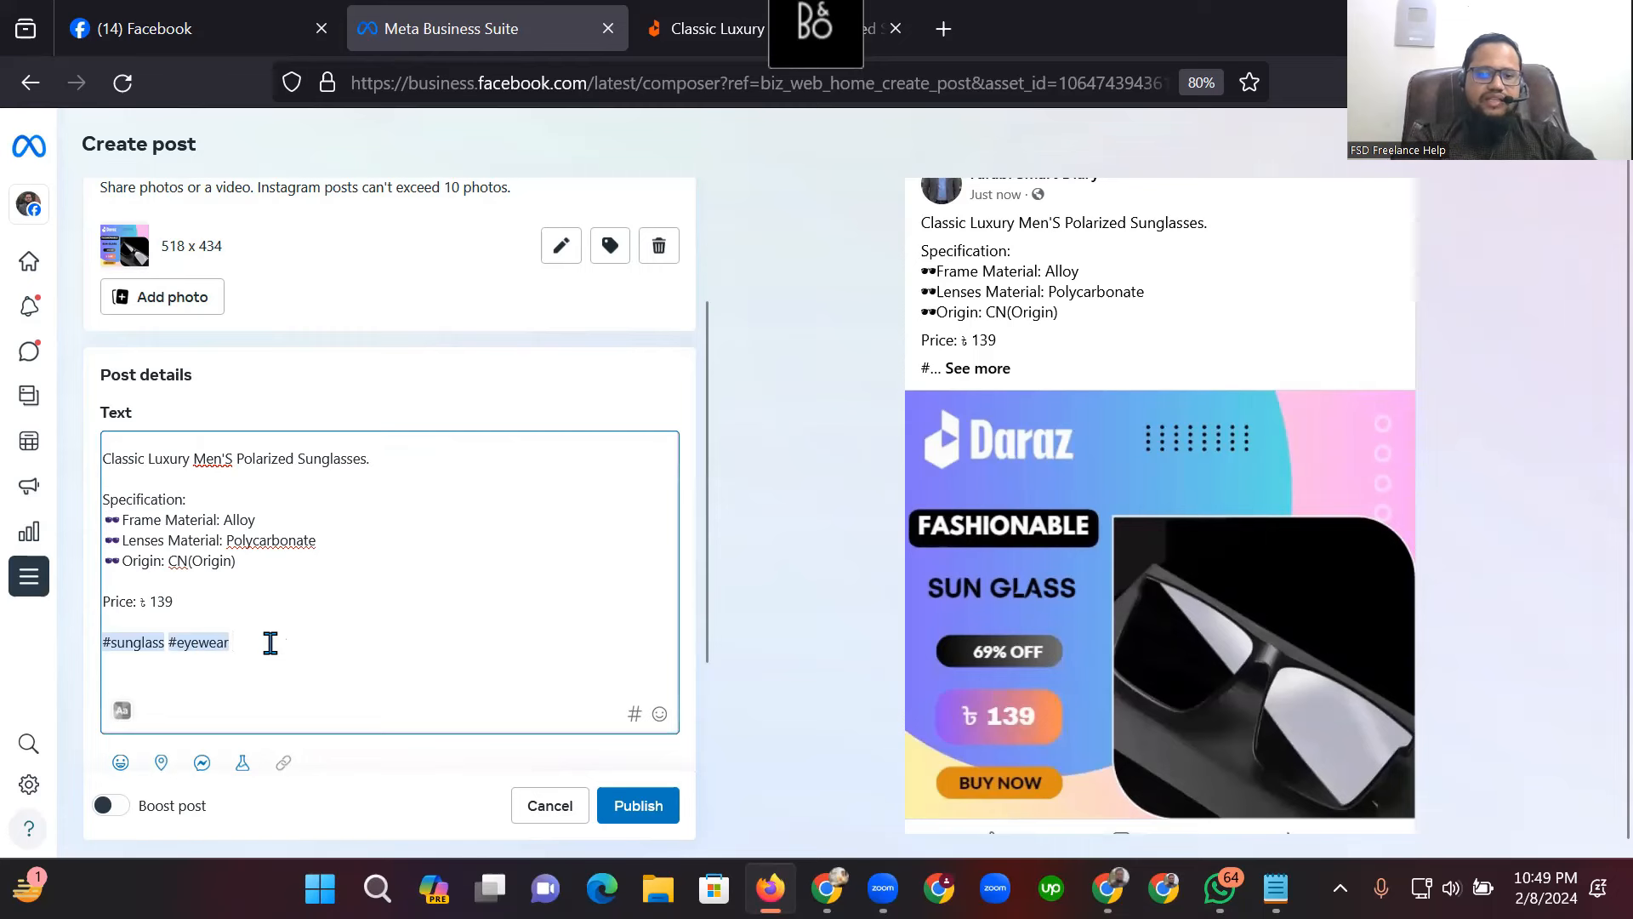
text(#gl)
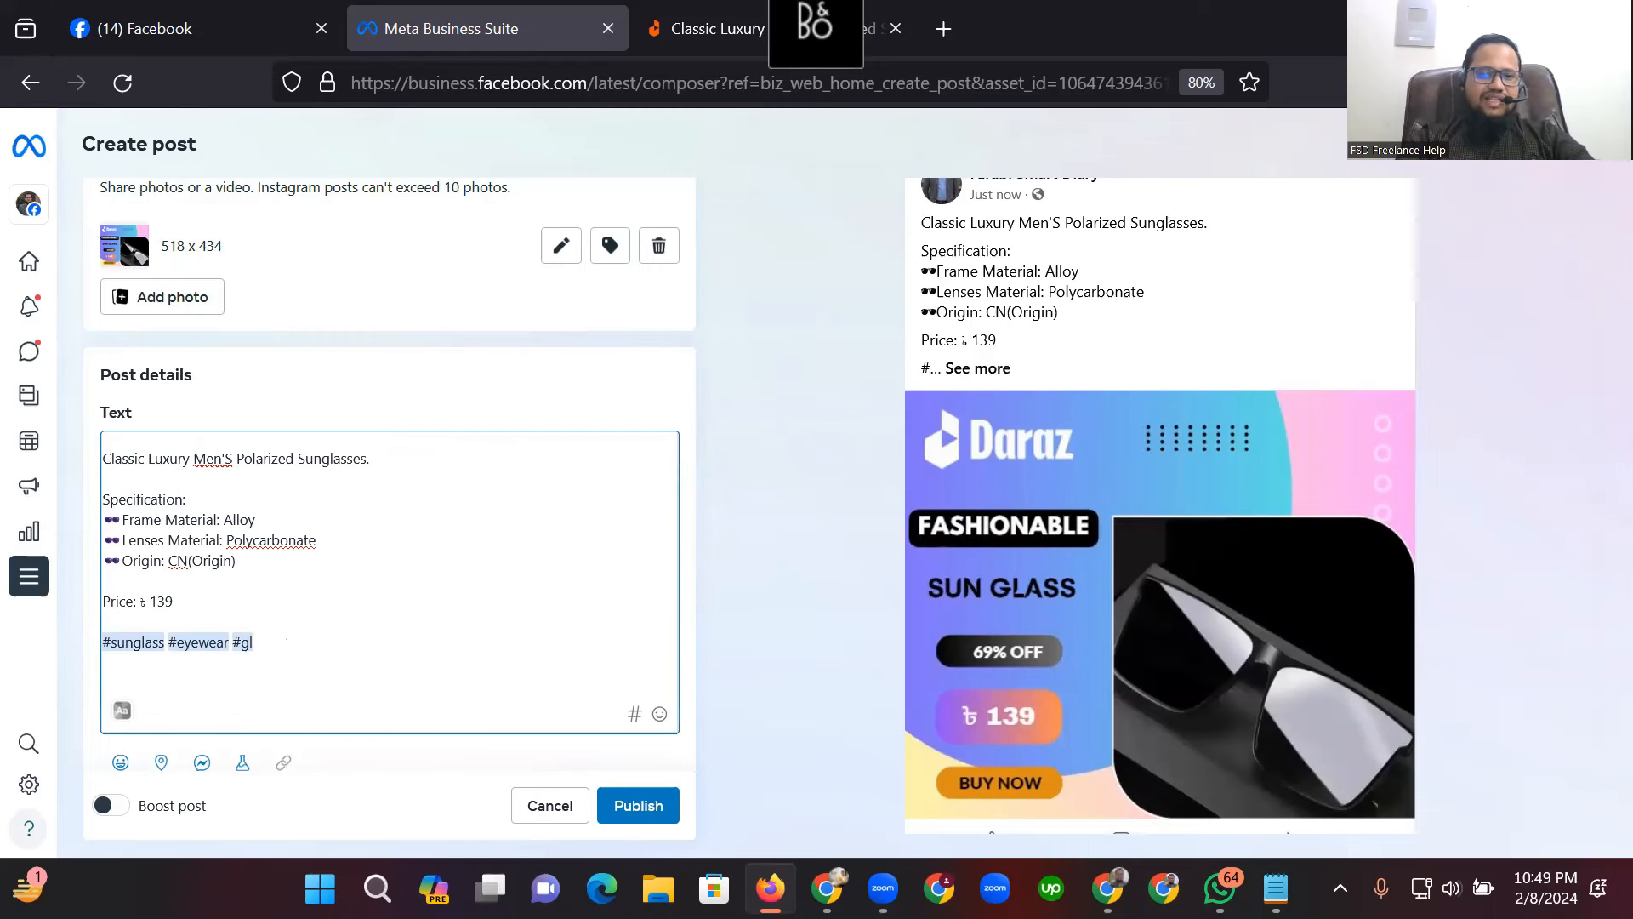
text(ass)
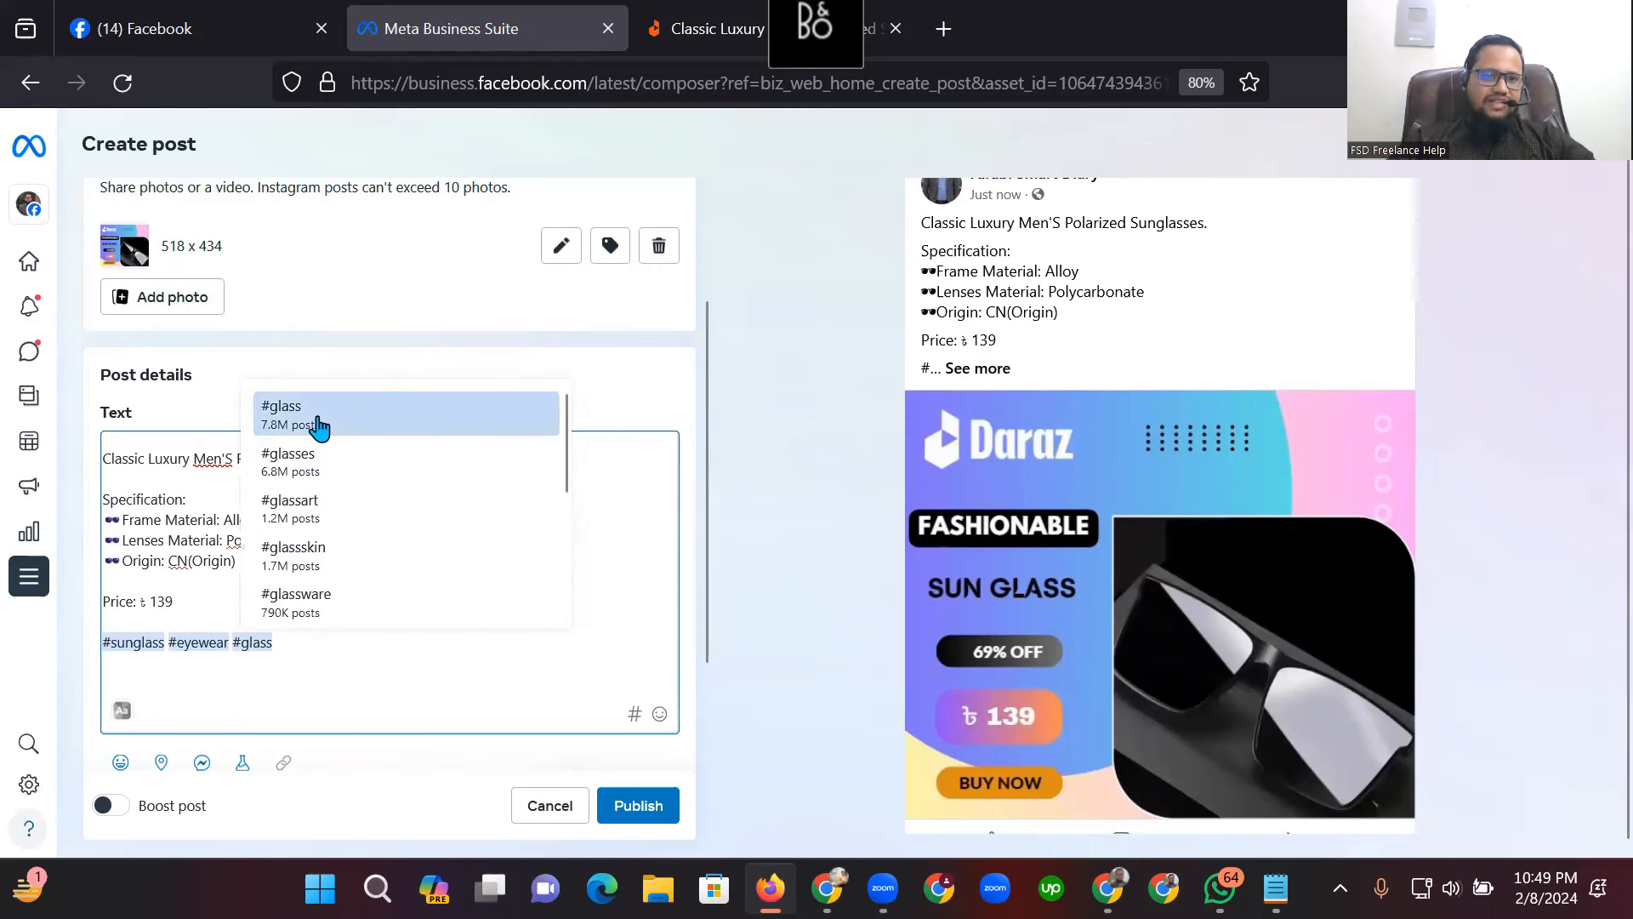
click(317, 420)
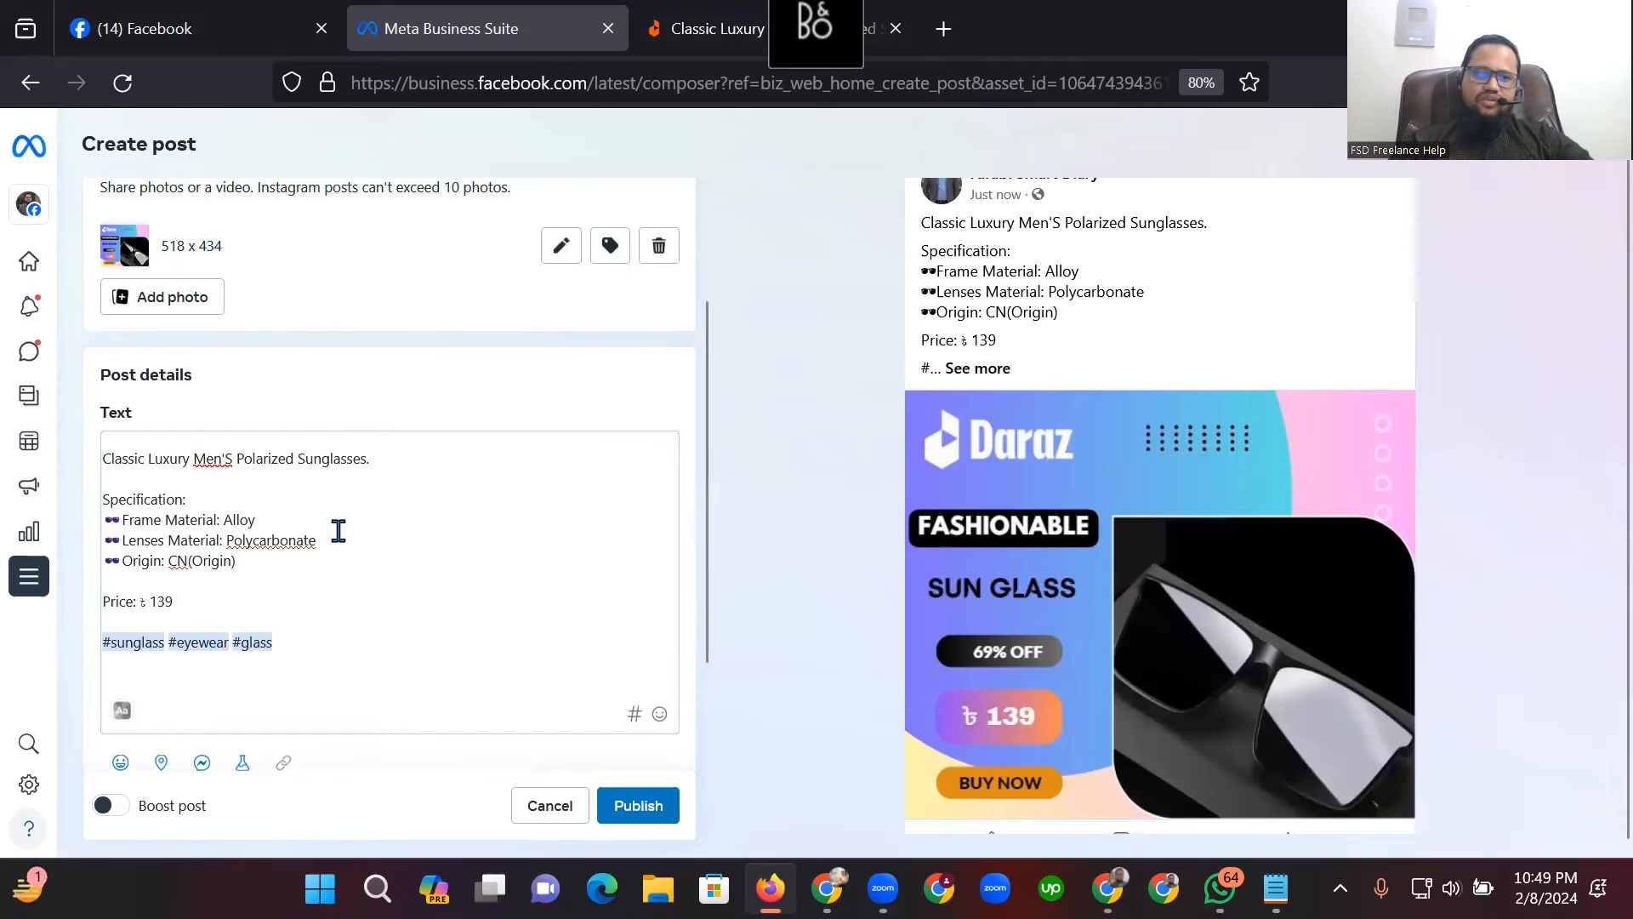
Add a "Buy Now:" line between the price and the hashtags in the post text, with a blank line on each side.
scroll(251, 652, down, 1)
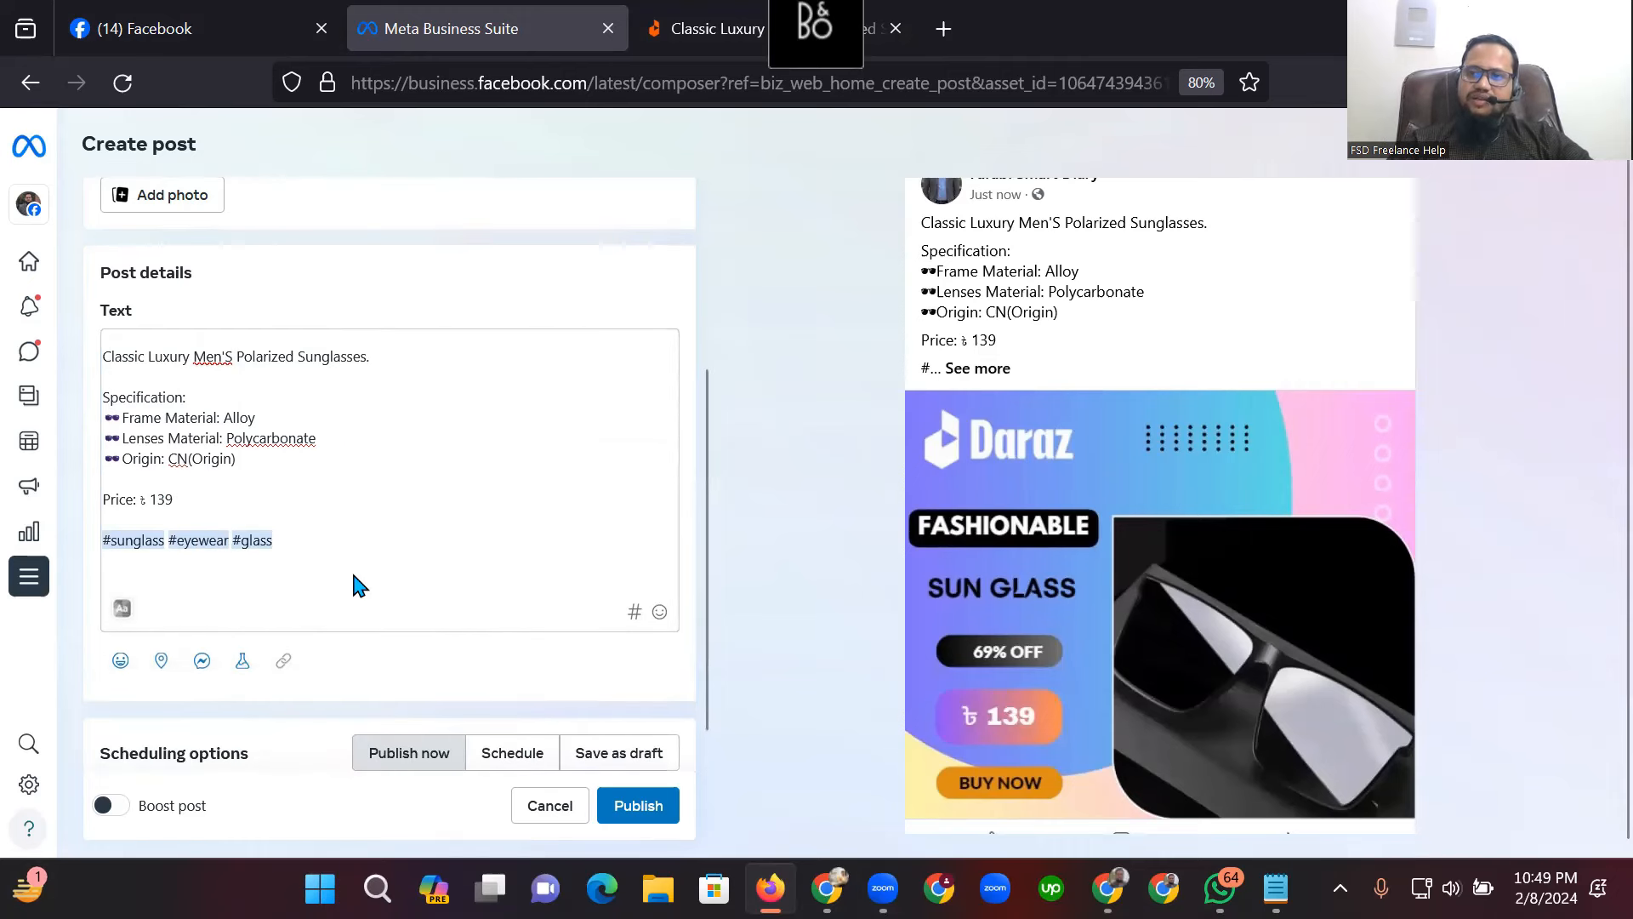
scroll(356, 580, up, 1)
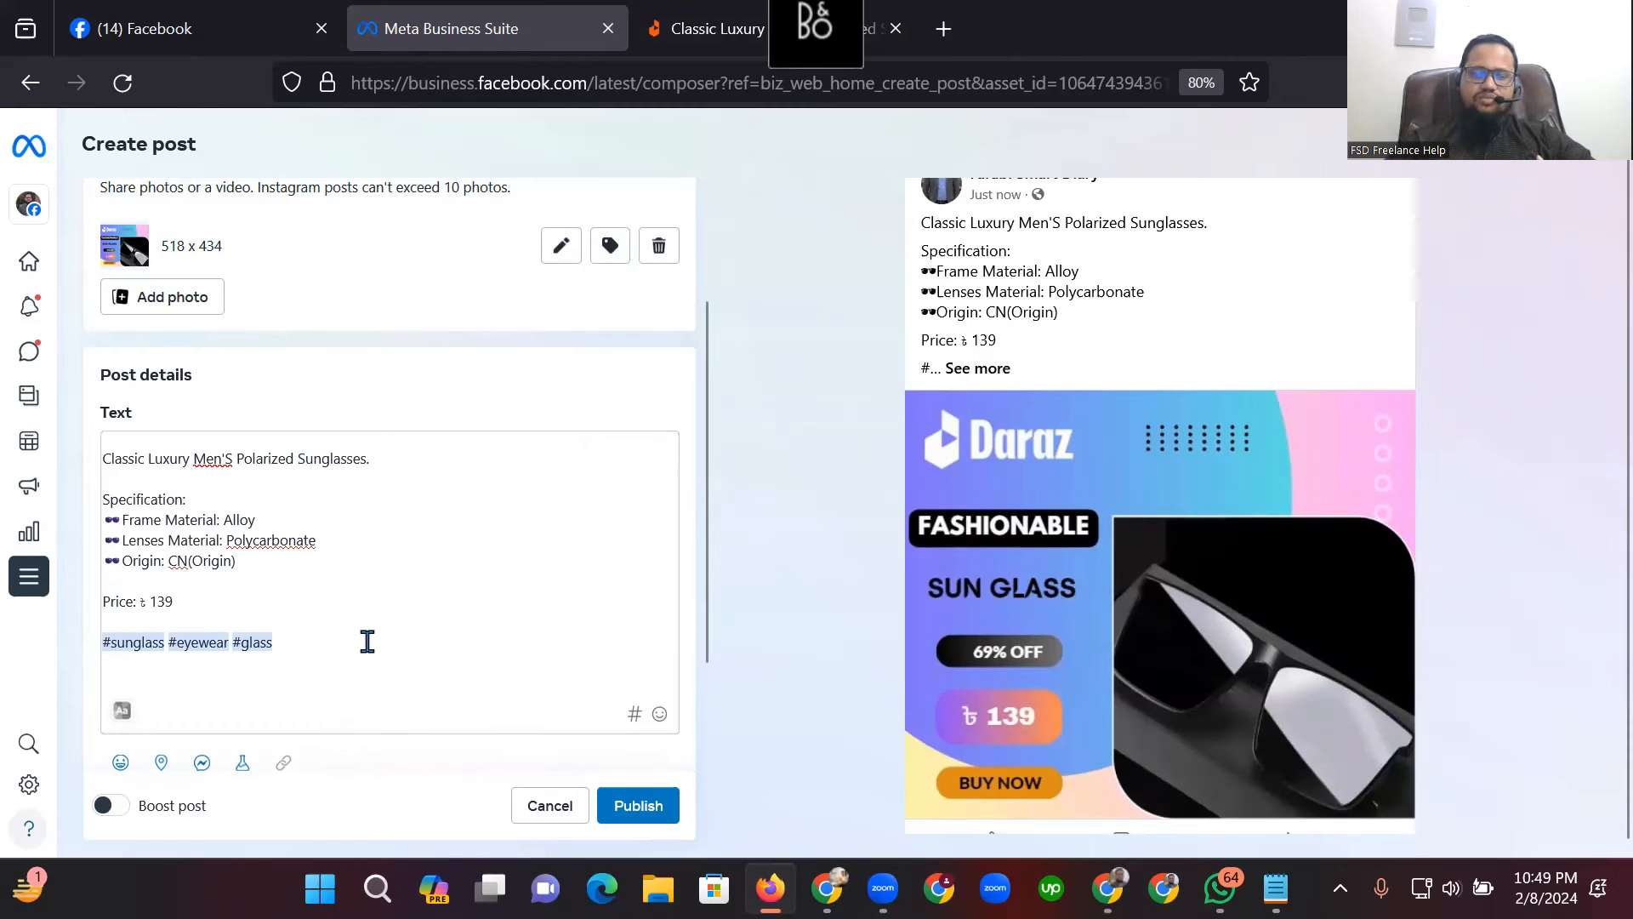
click(210, 610)
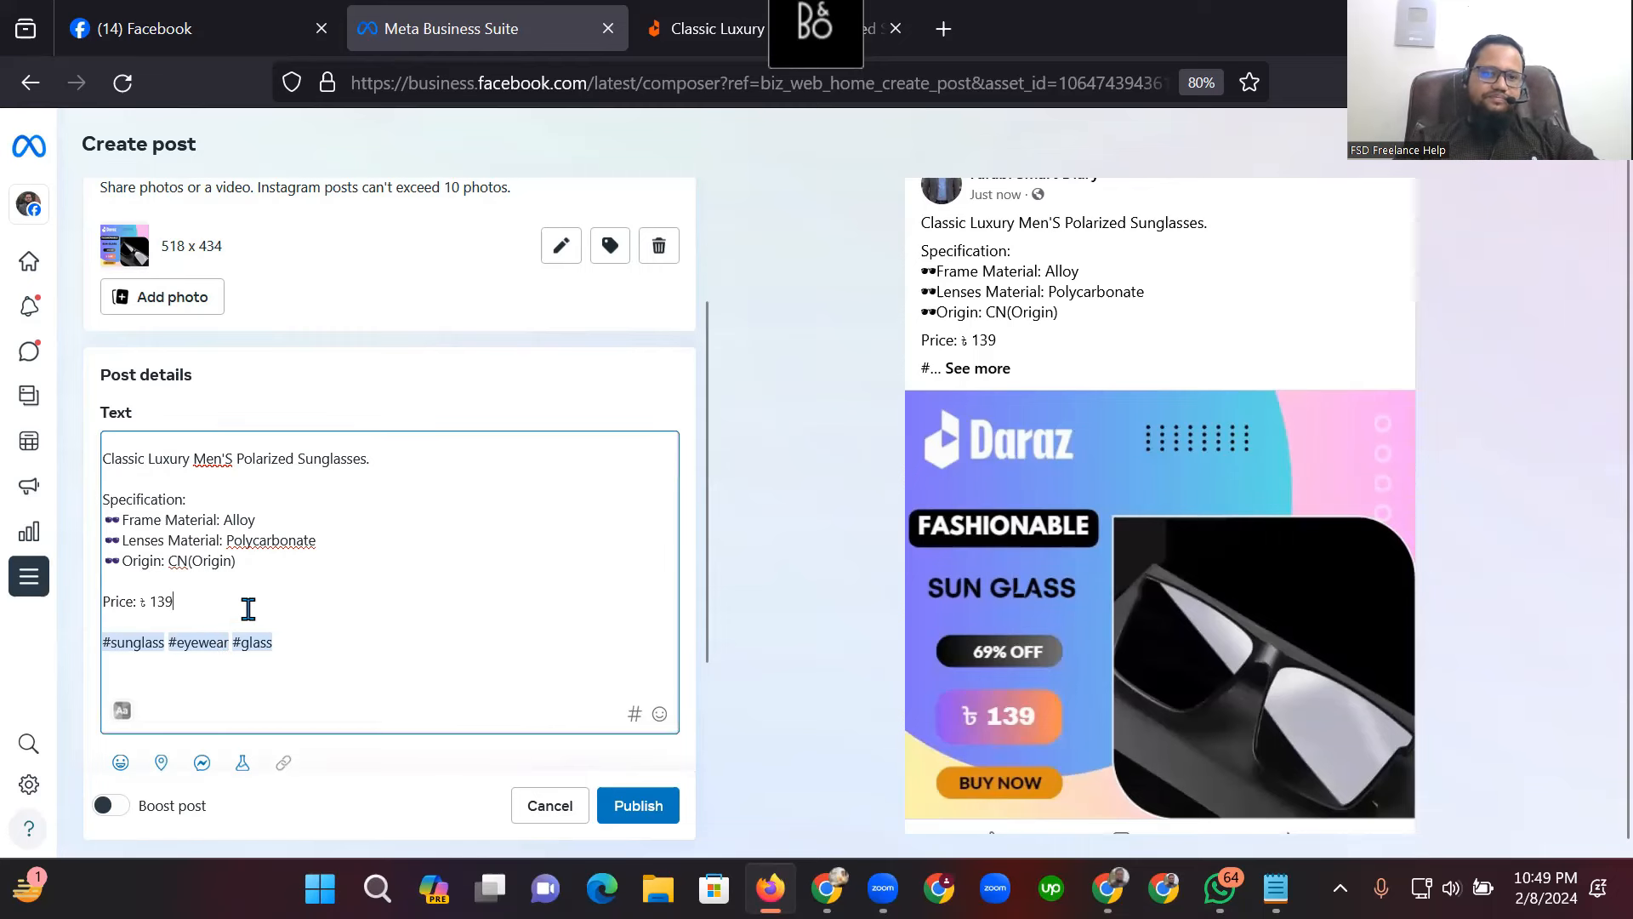
key(Return)
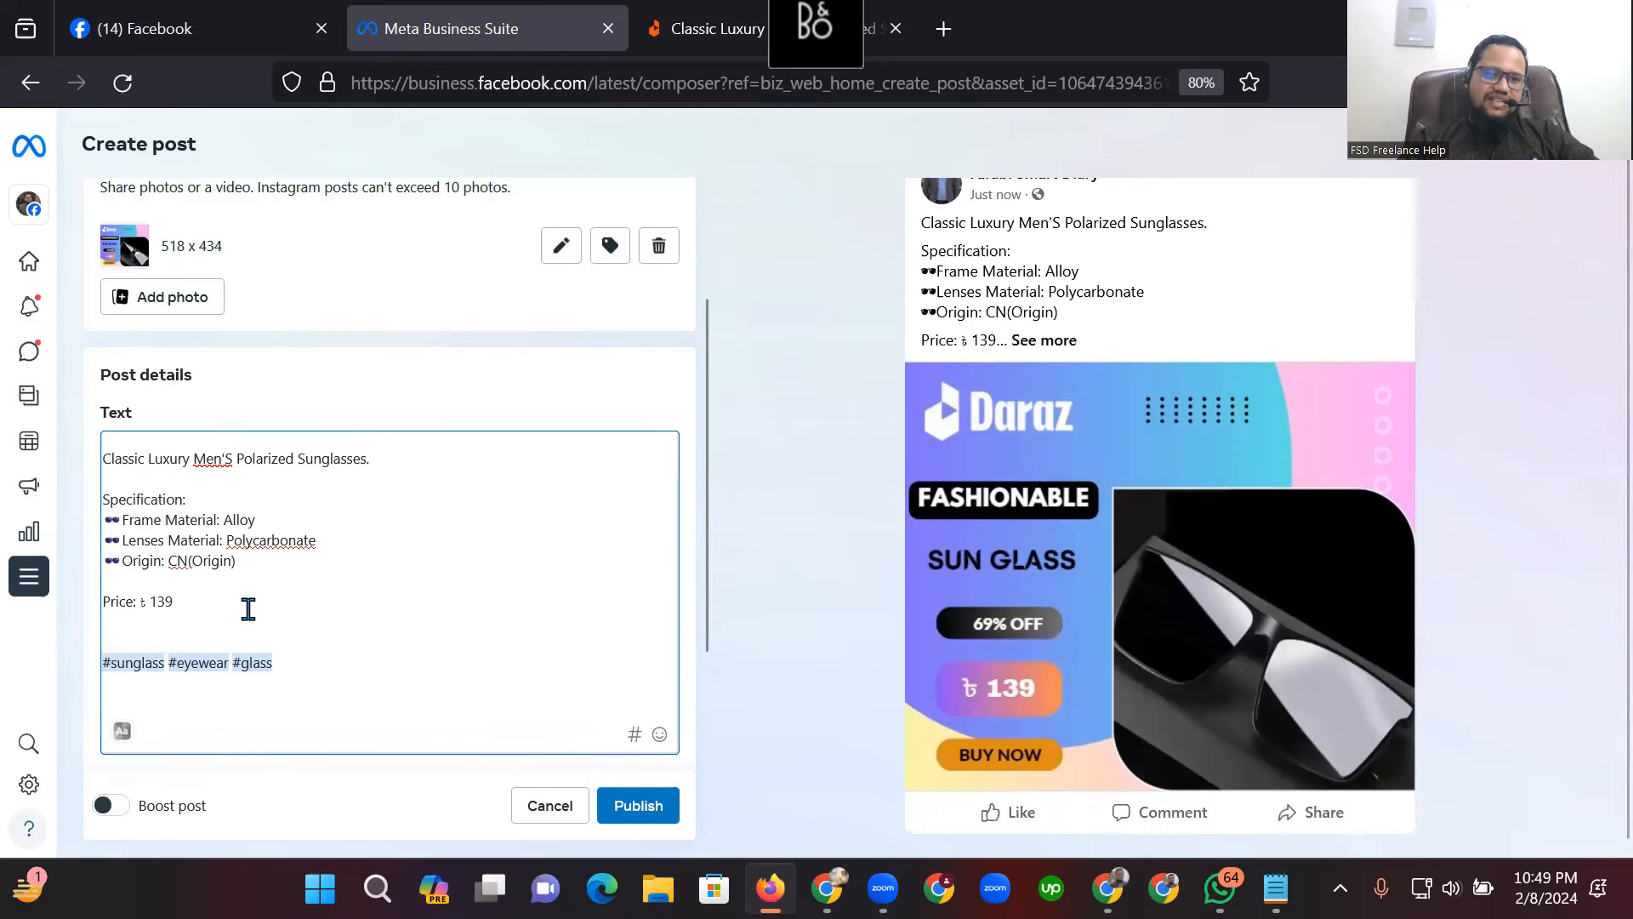
key(Return)
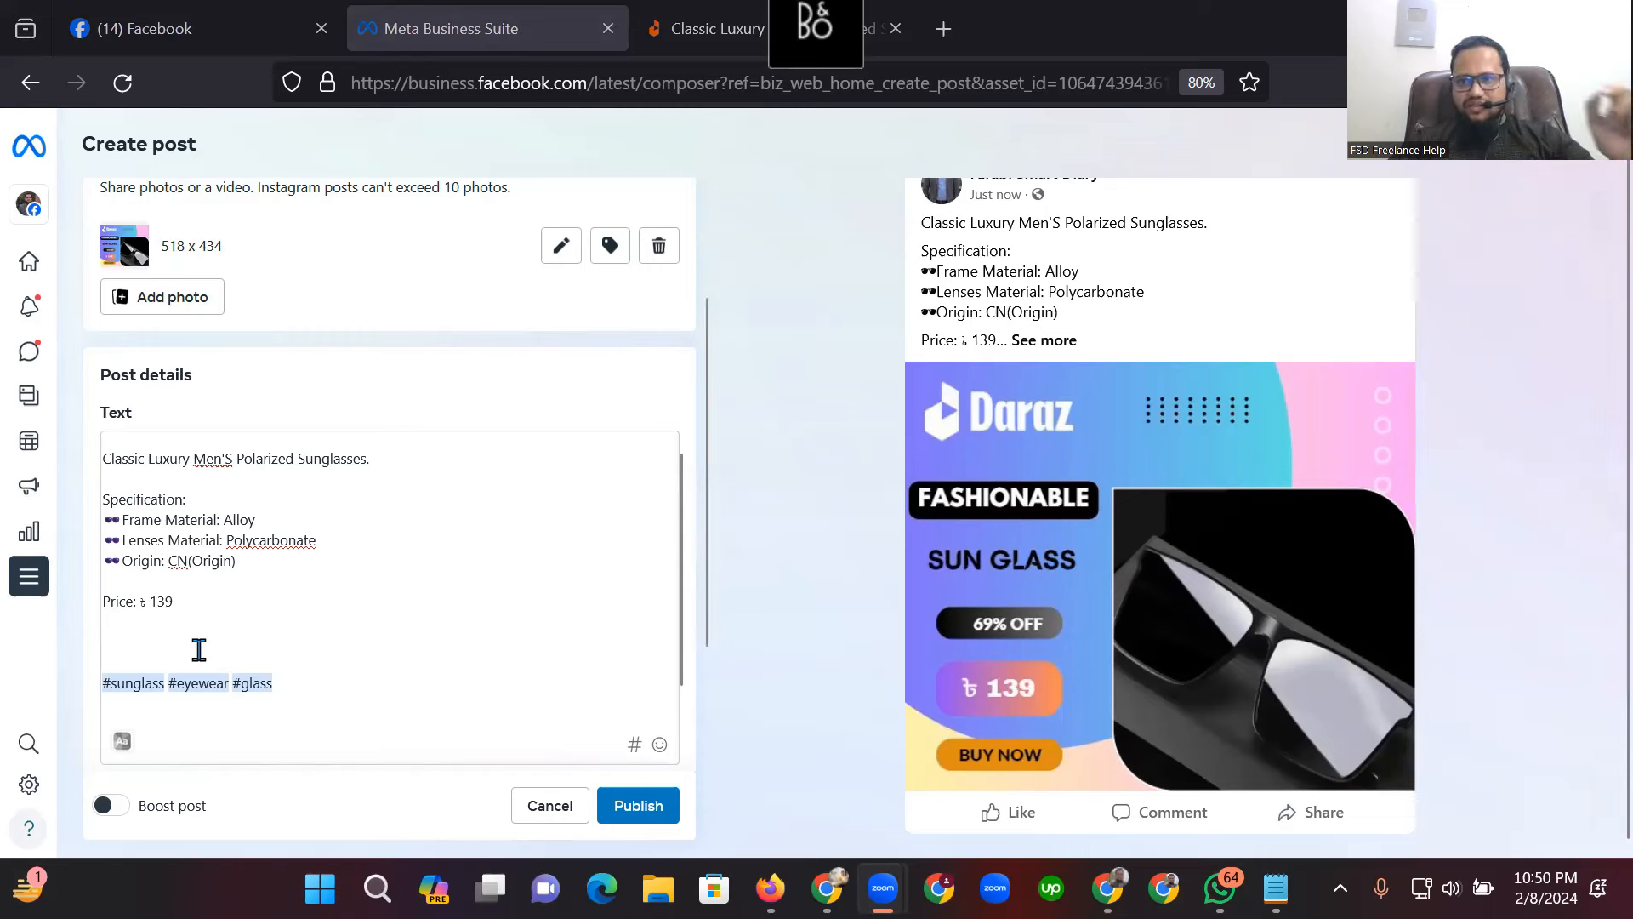
mouse_move(23, 690)
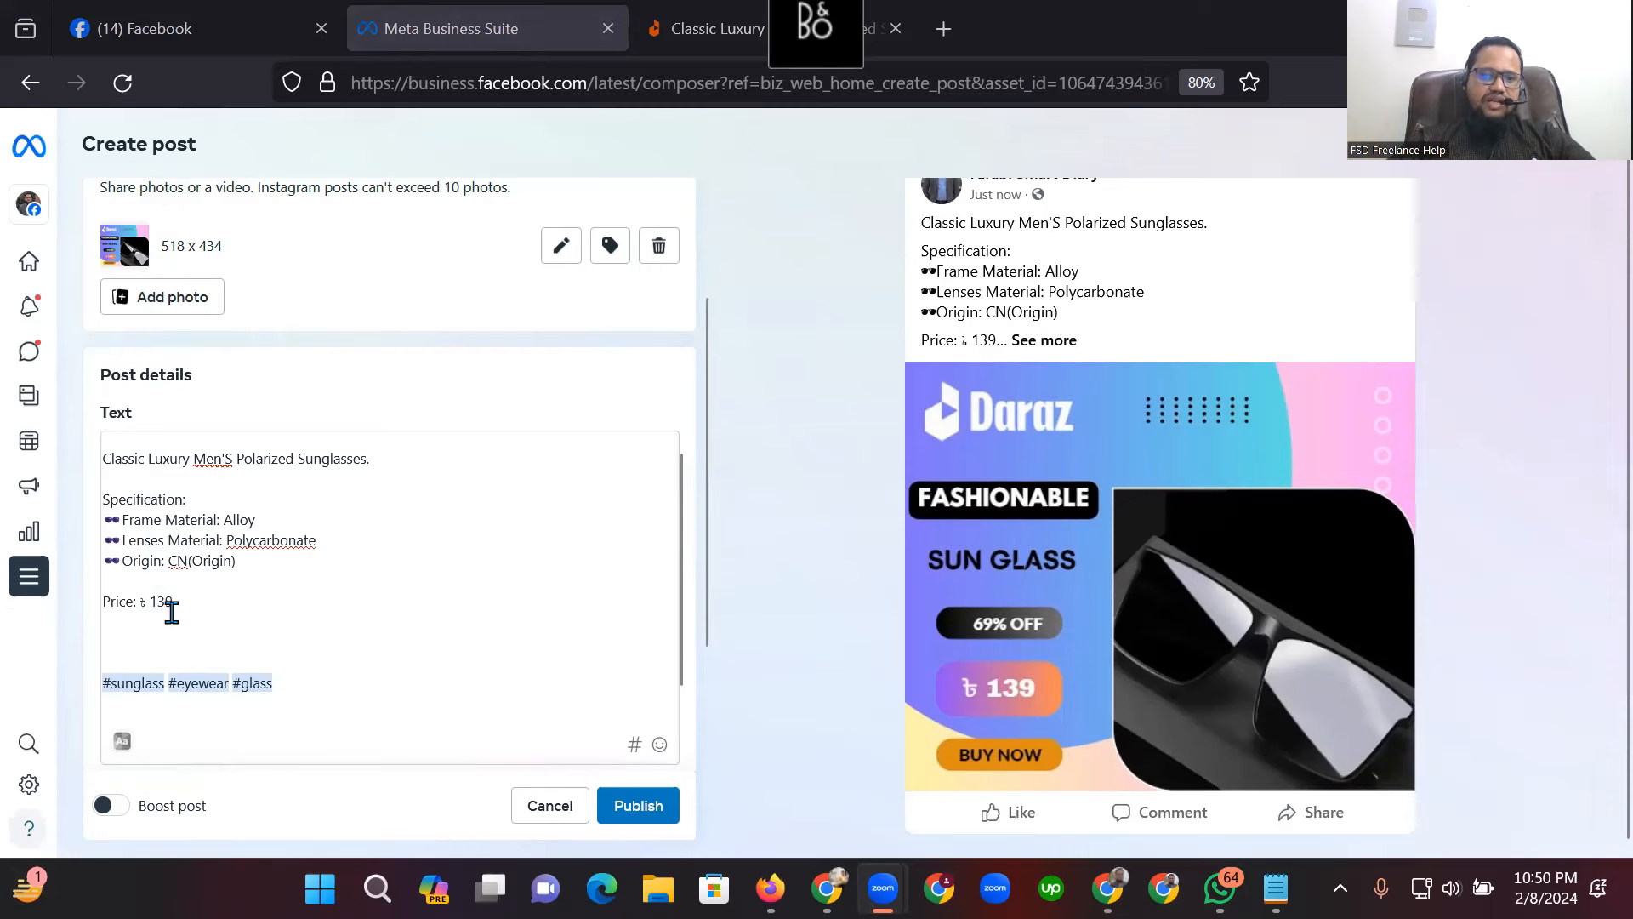
click(144, 636)
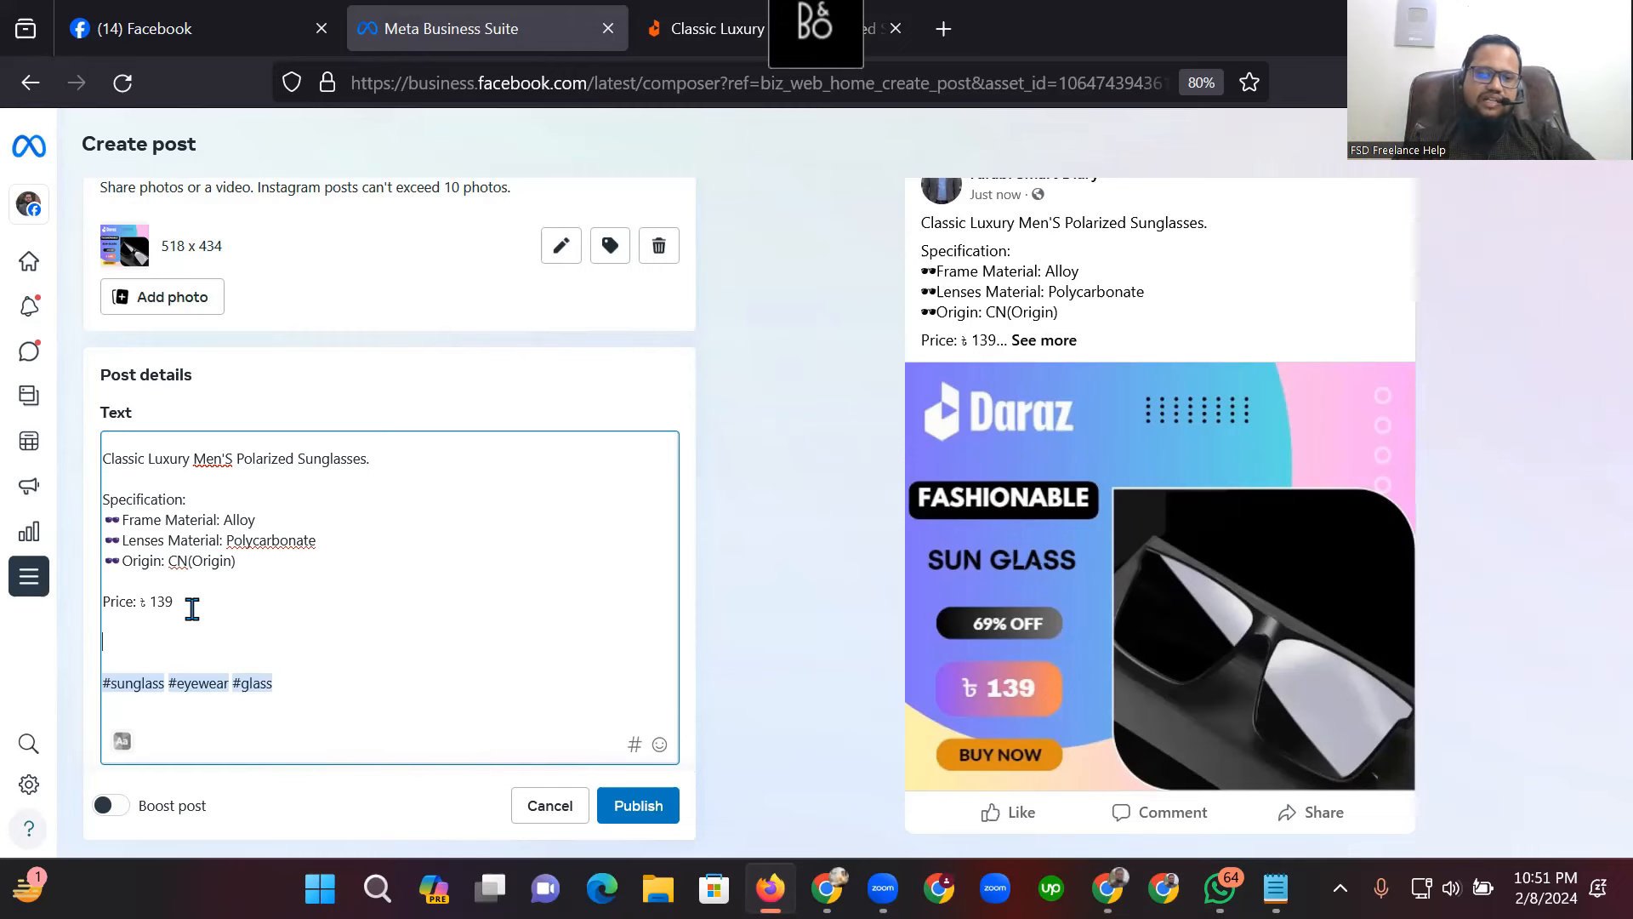
text(B)
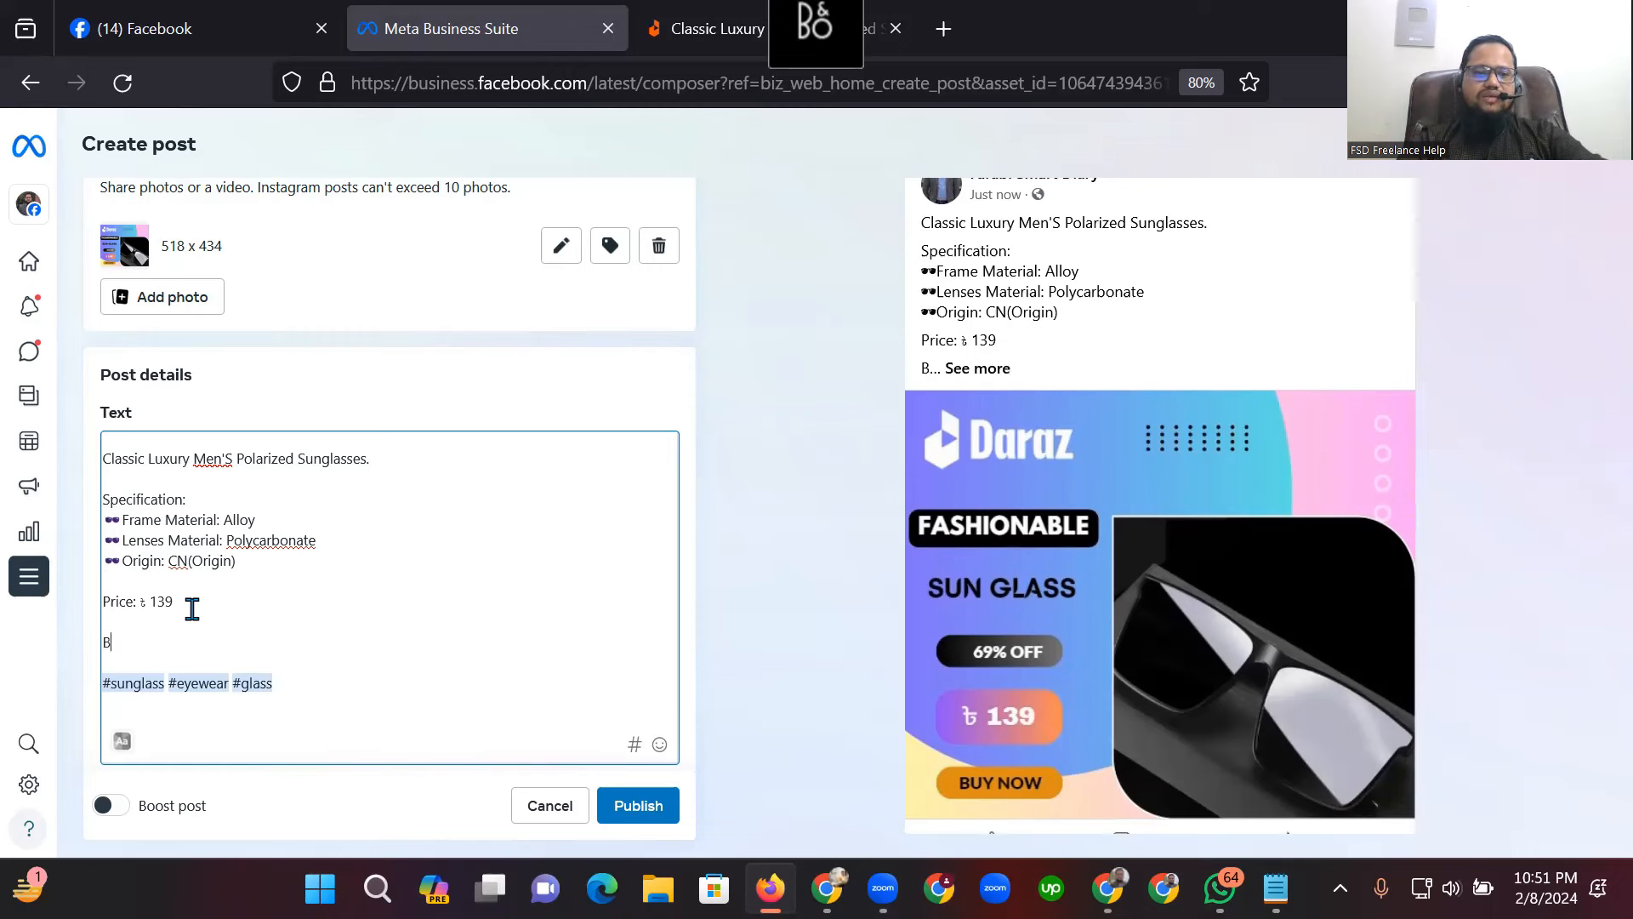
text(uy Now:)
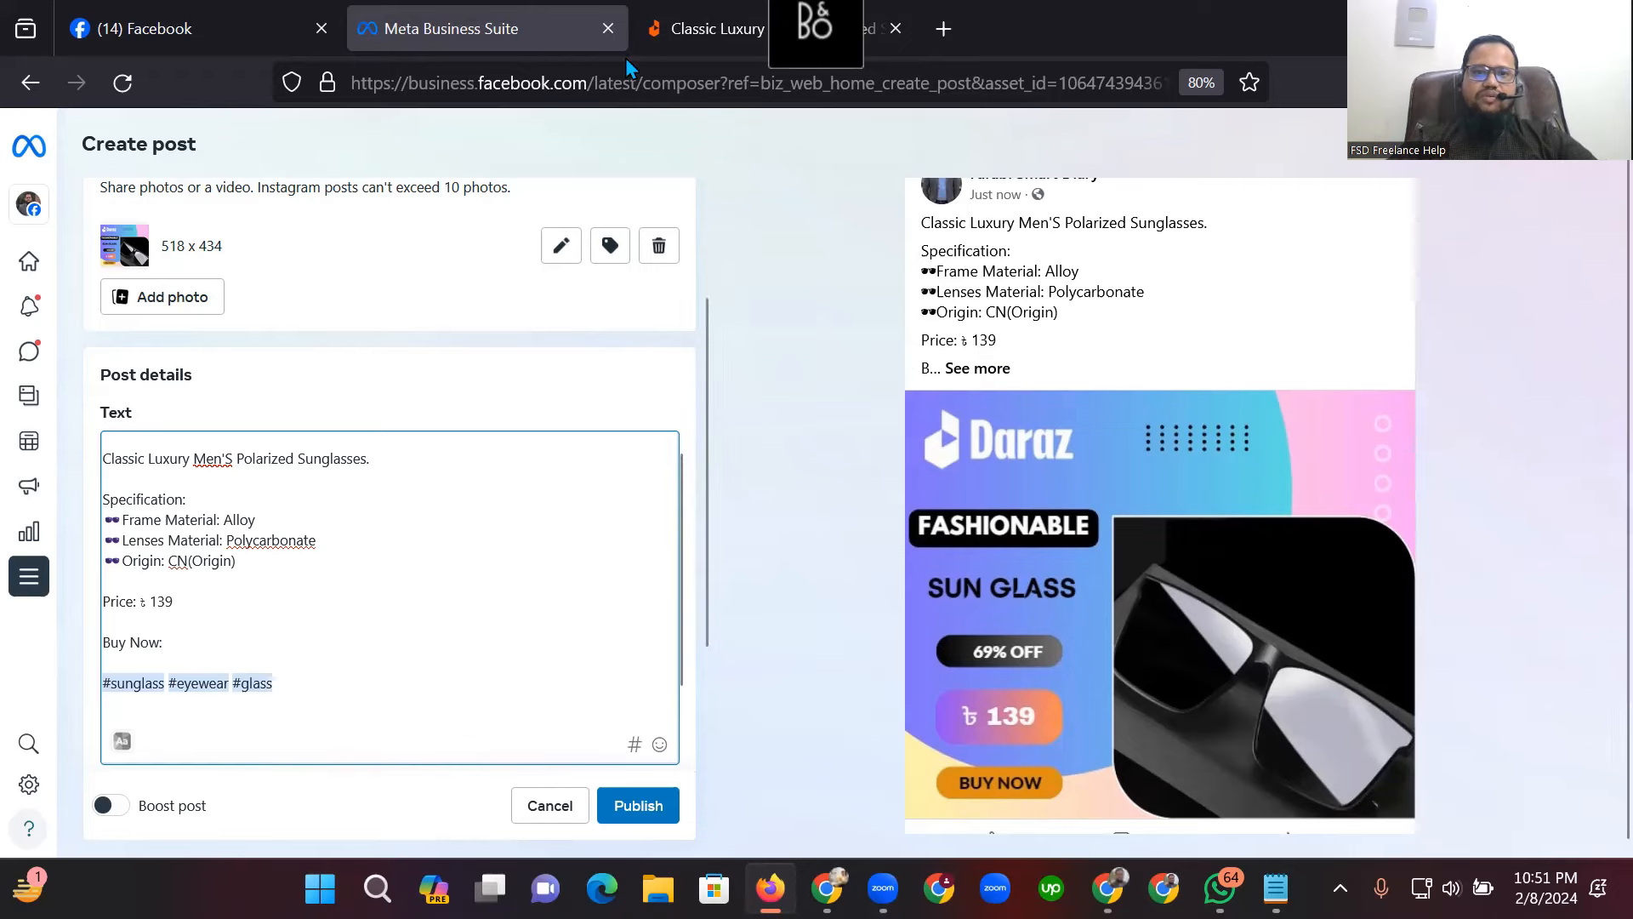
Copy the web address of the Daraz sunglasses page and paste it after "Buy Now:" in the post text, separated by a space.
click(710, 28)
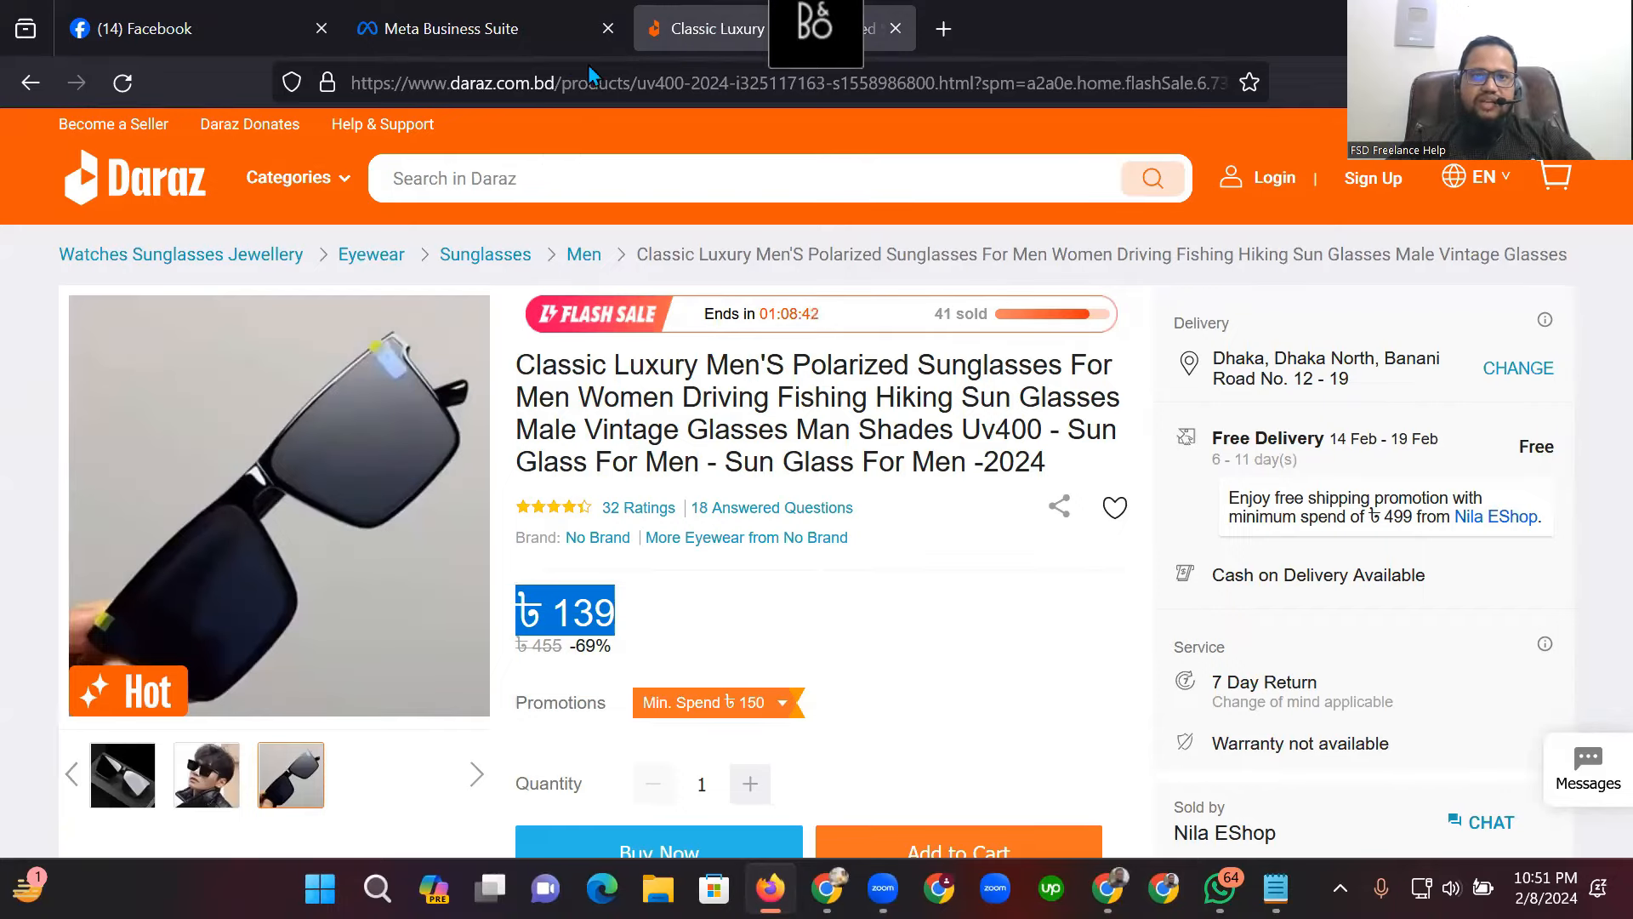
click(593, 82)
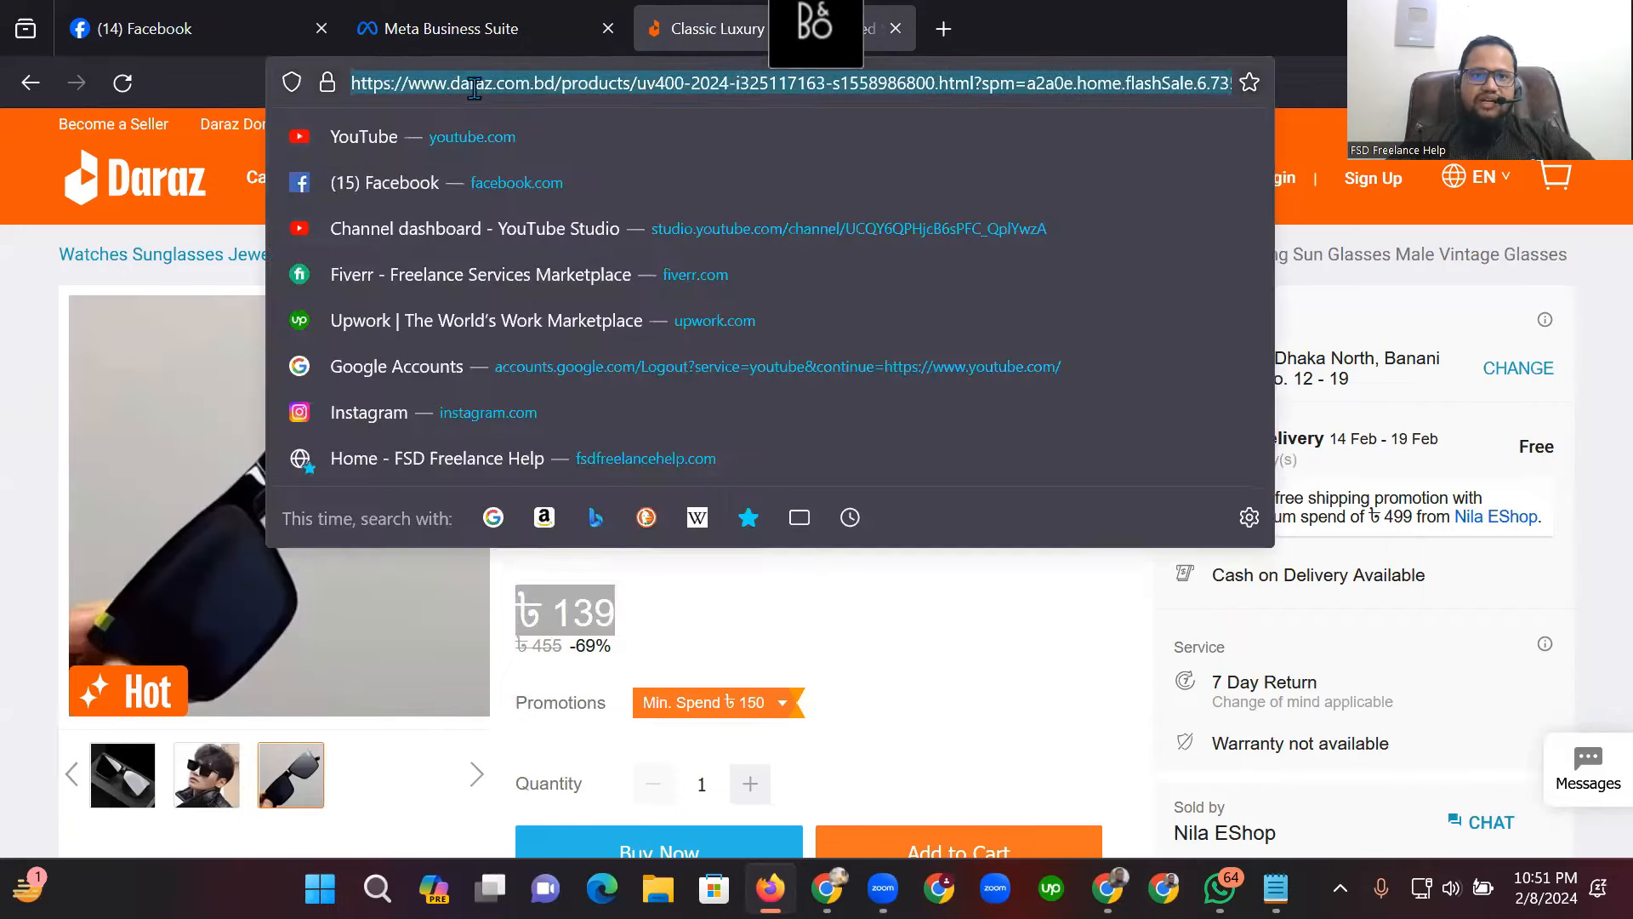
right_click(664, 85)
click(706, 238)
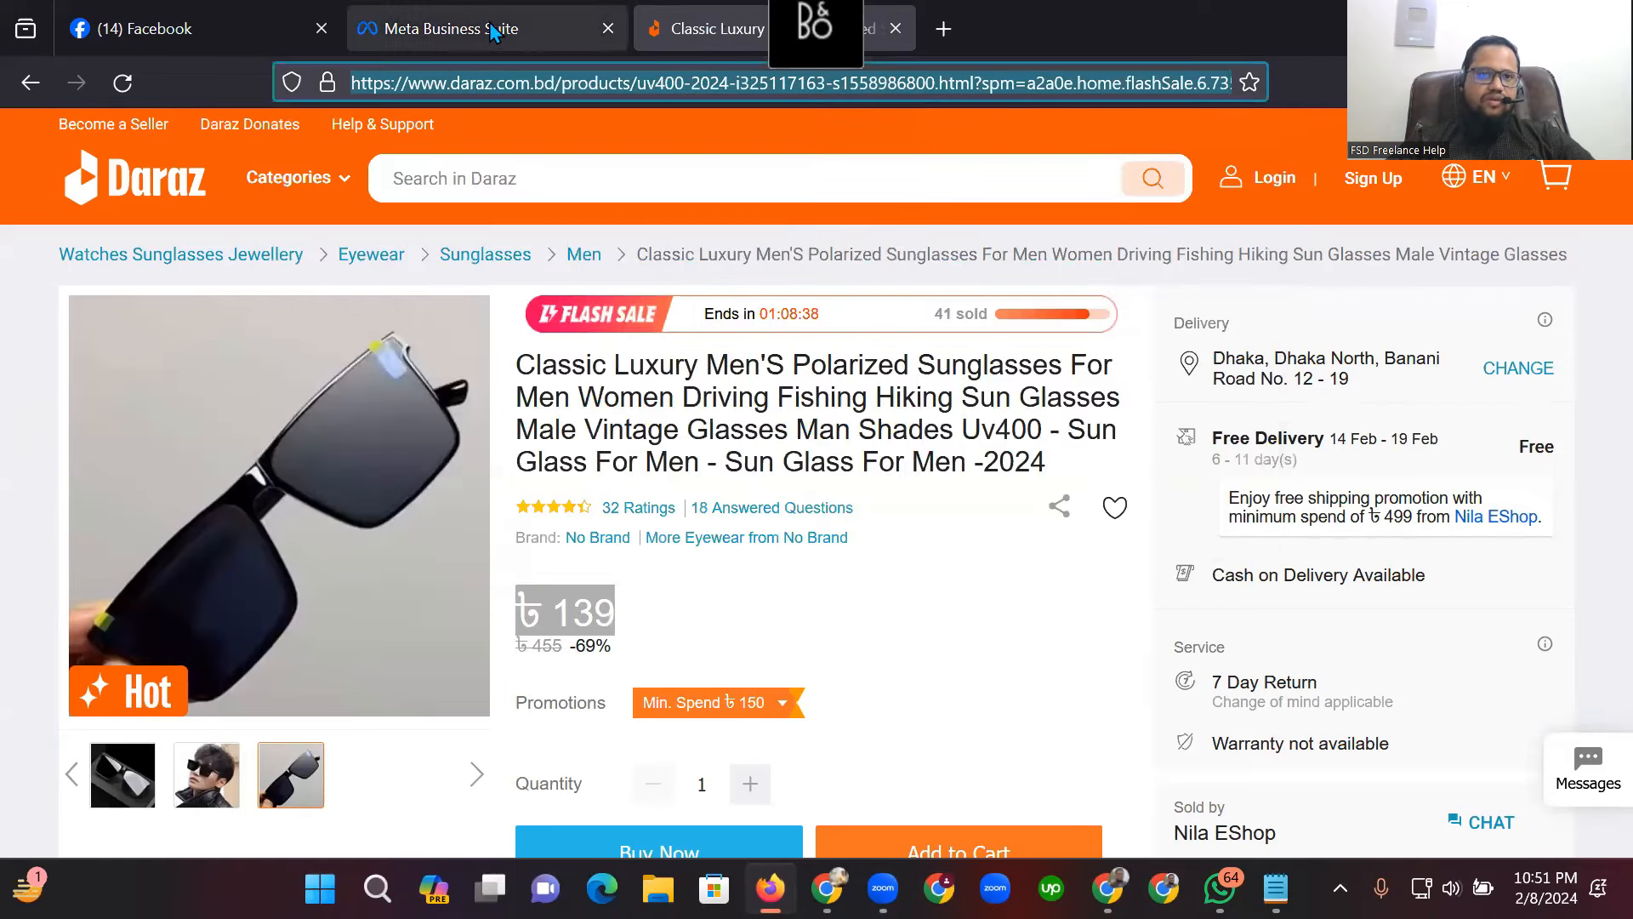
click(493, 33)
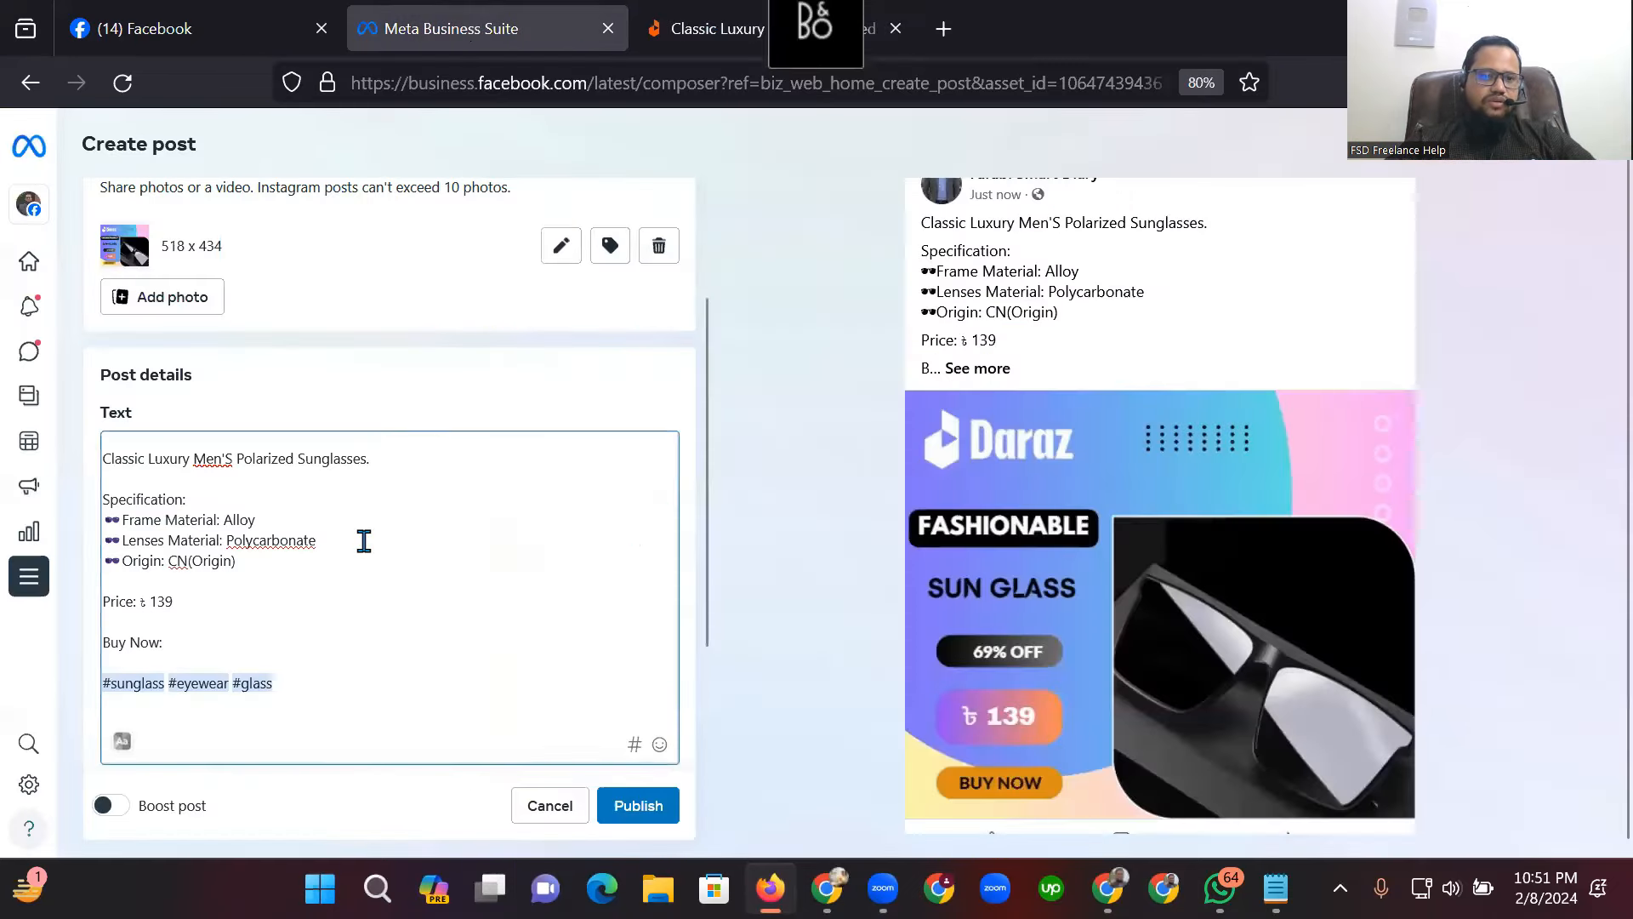
right_click(196, 647)
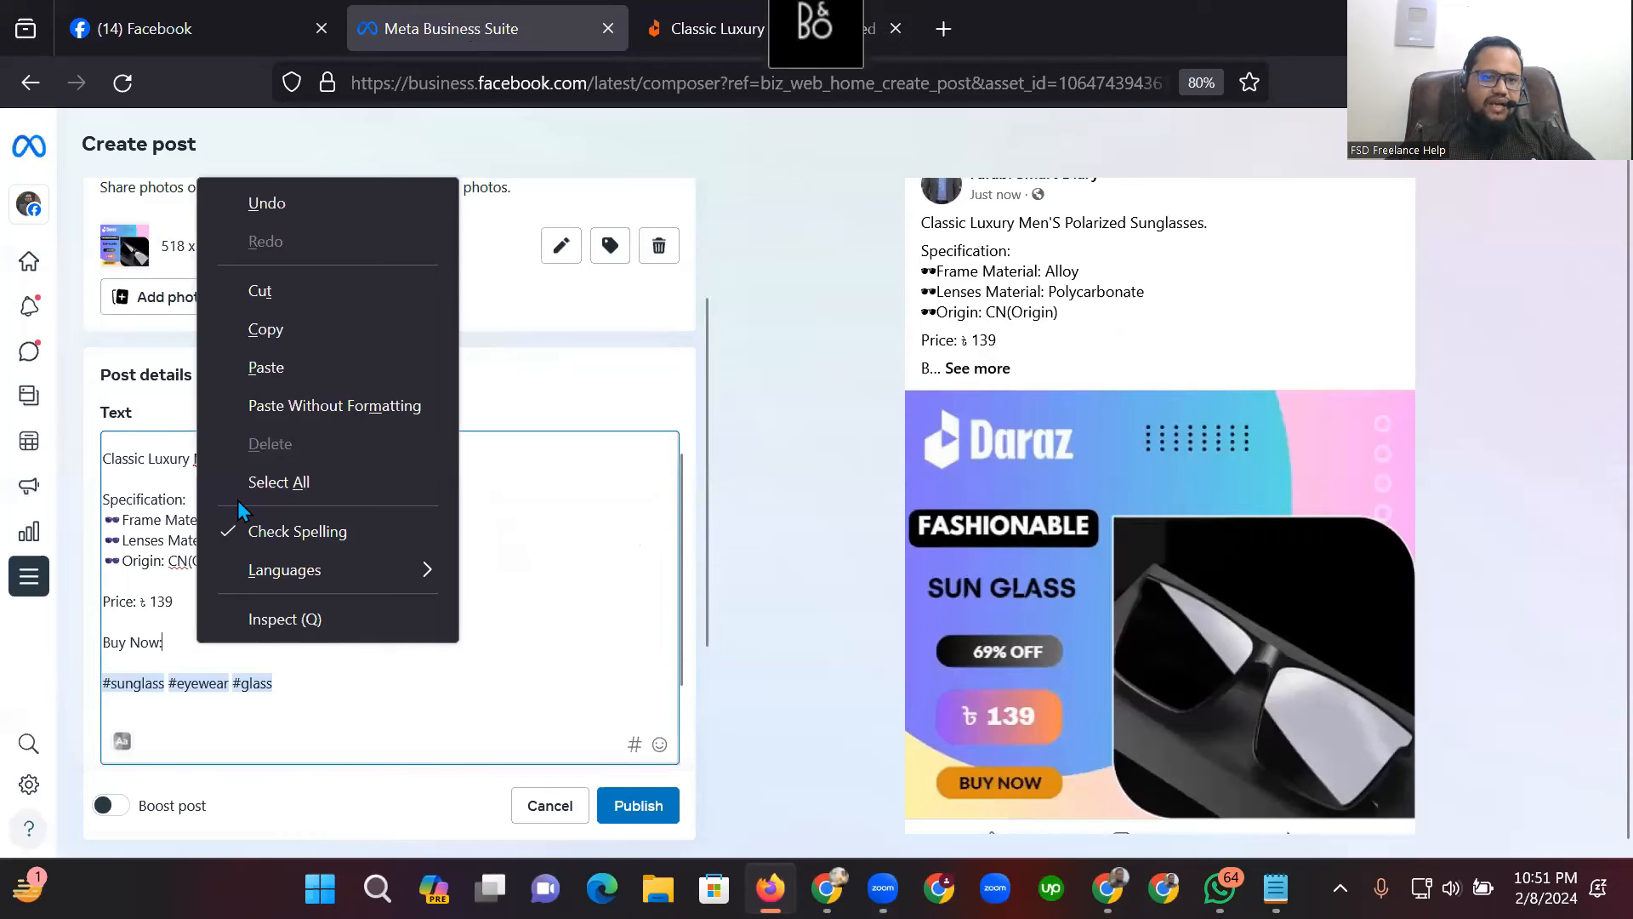
click(270, 366)
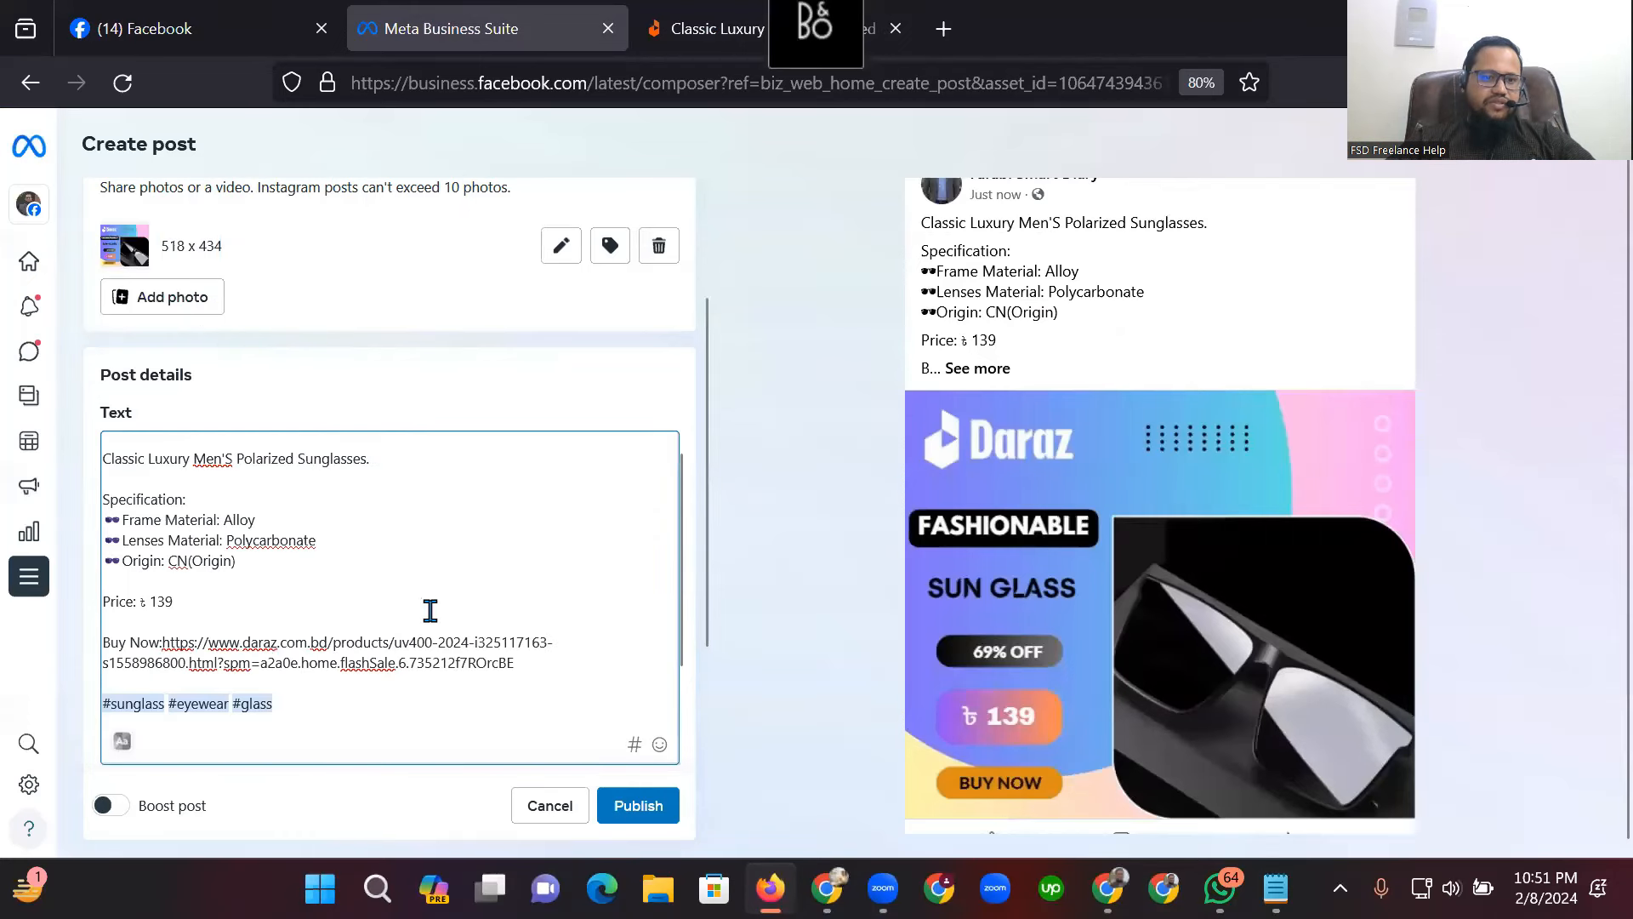
click(162, 644)
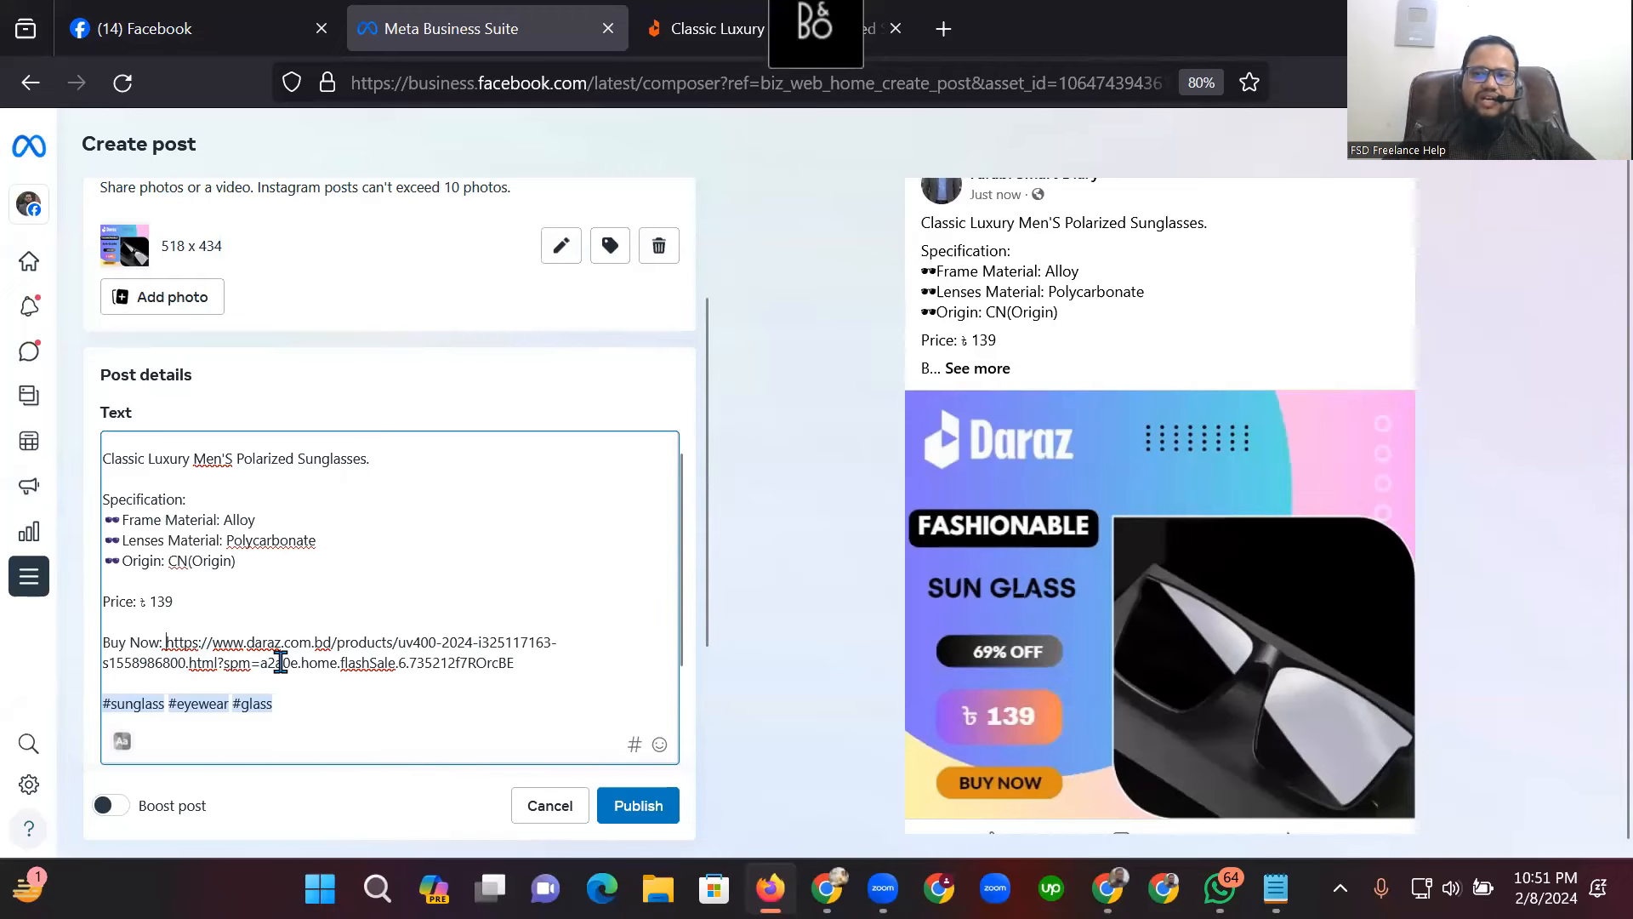
Search the web for "url shortener" in a new browser tab and open the shorturl.at site.
click(944, 29)
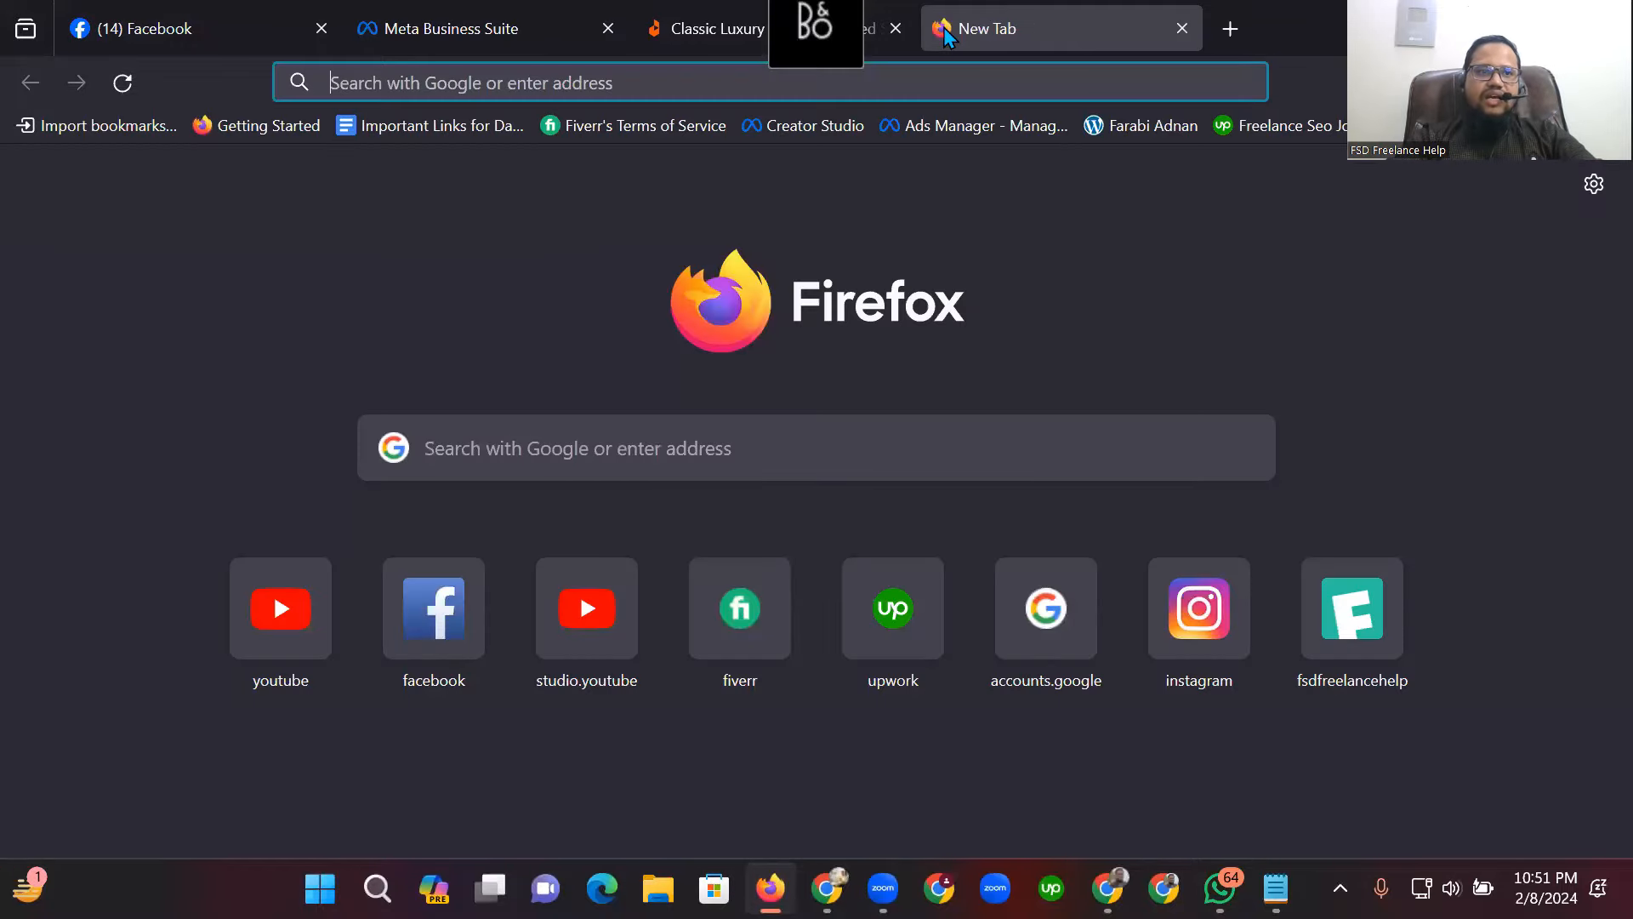
text(url)
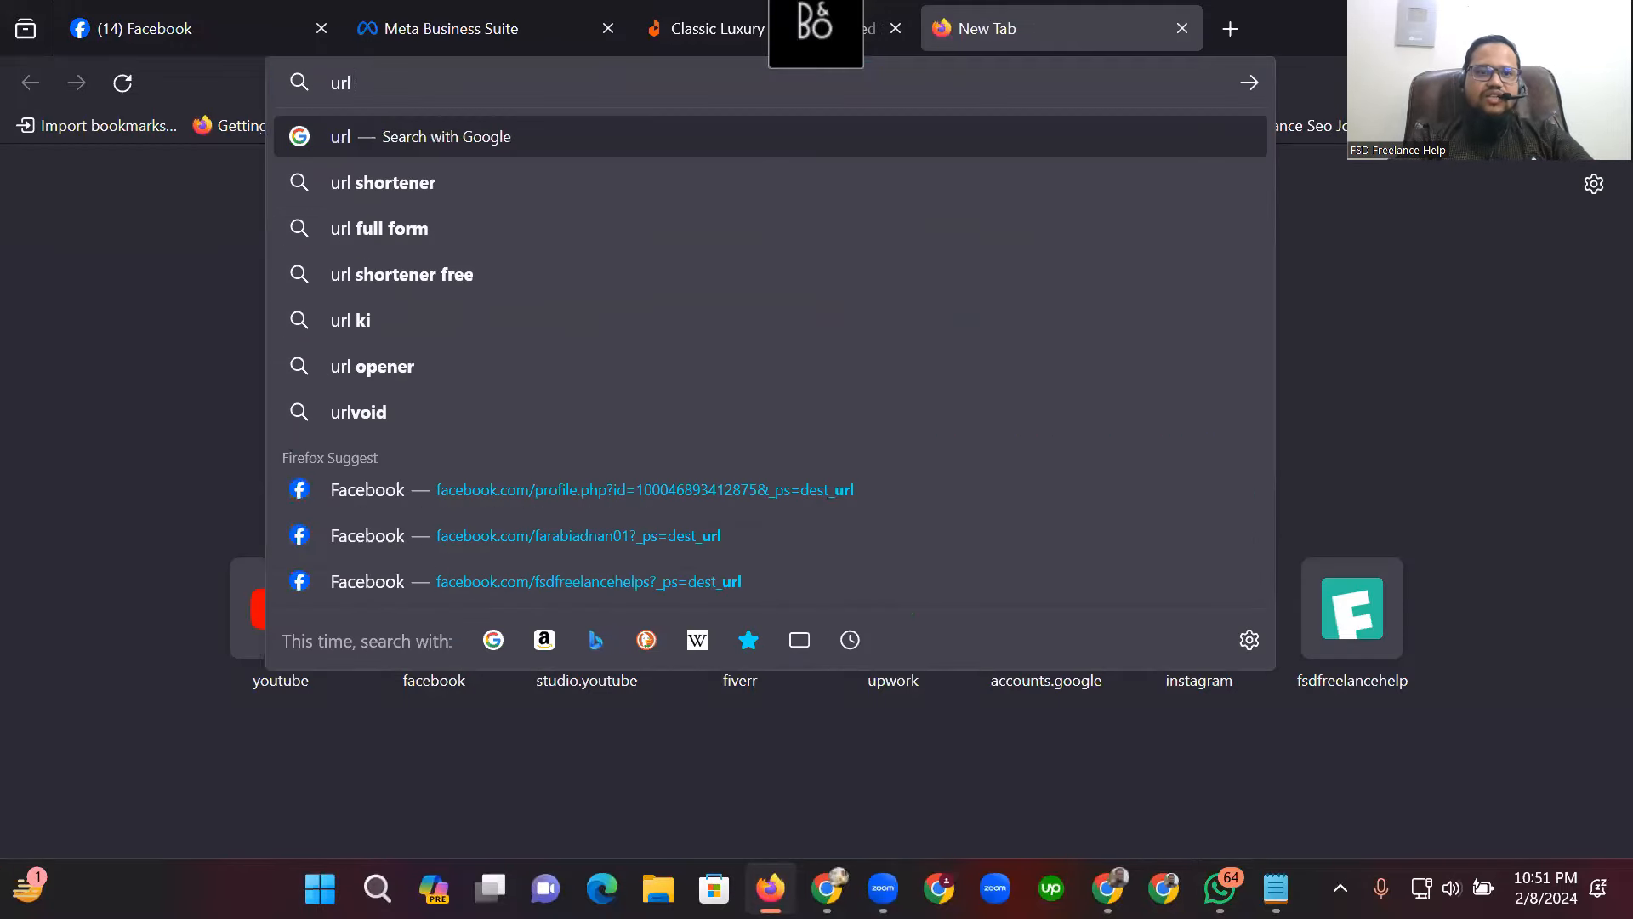
text( short)
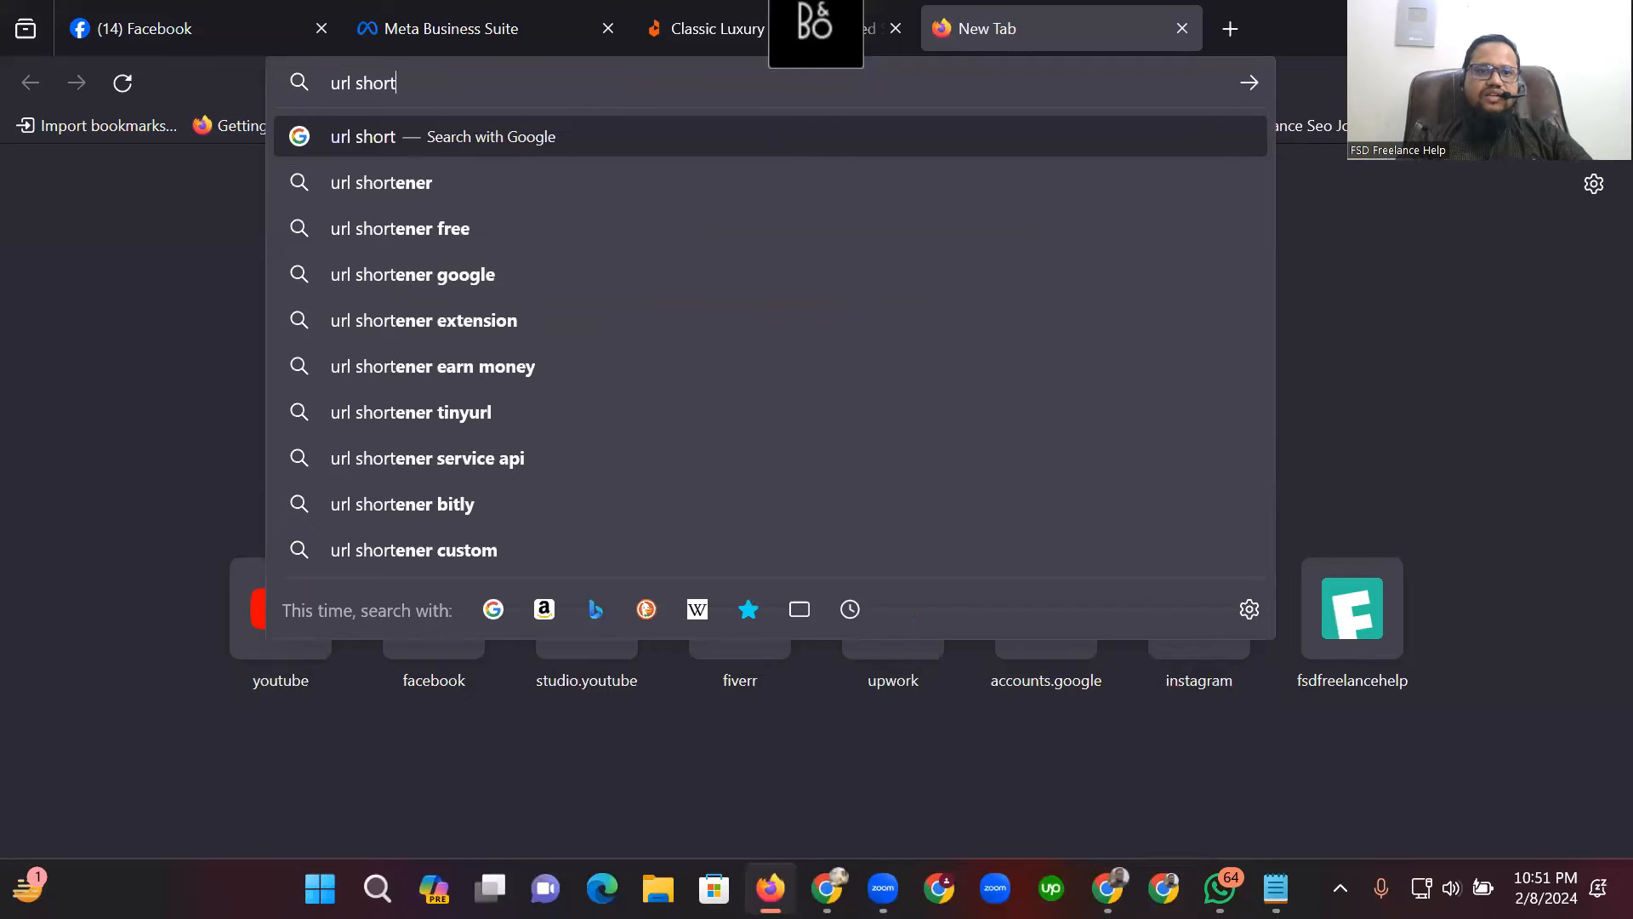
click(416, 184)
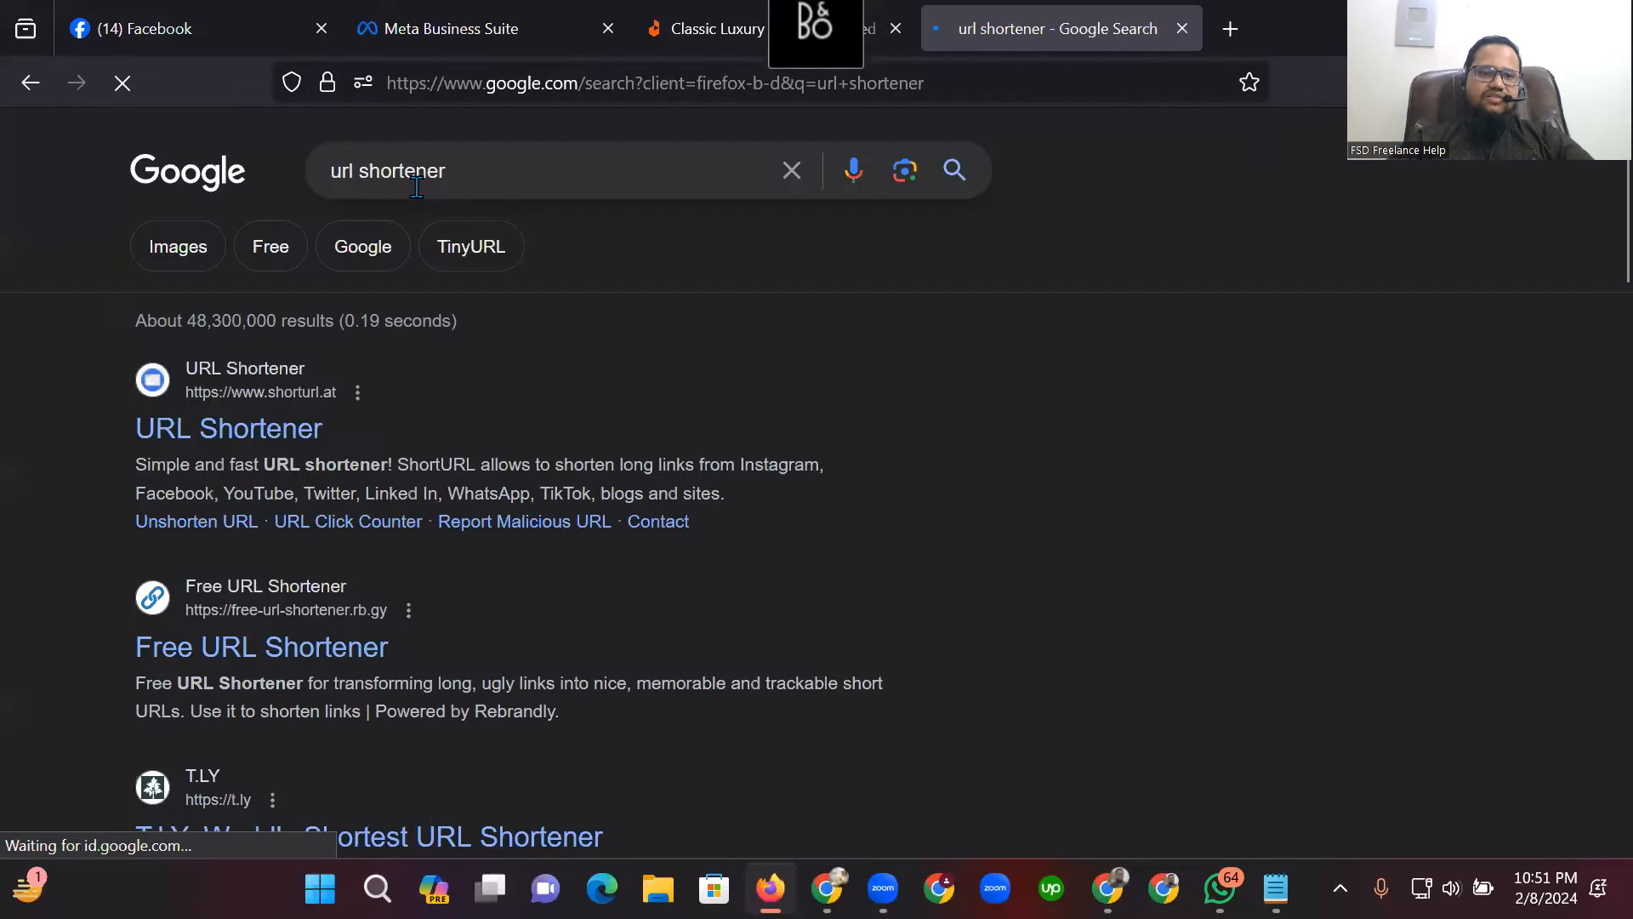
click(259, 436)
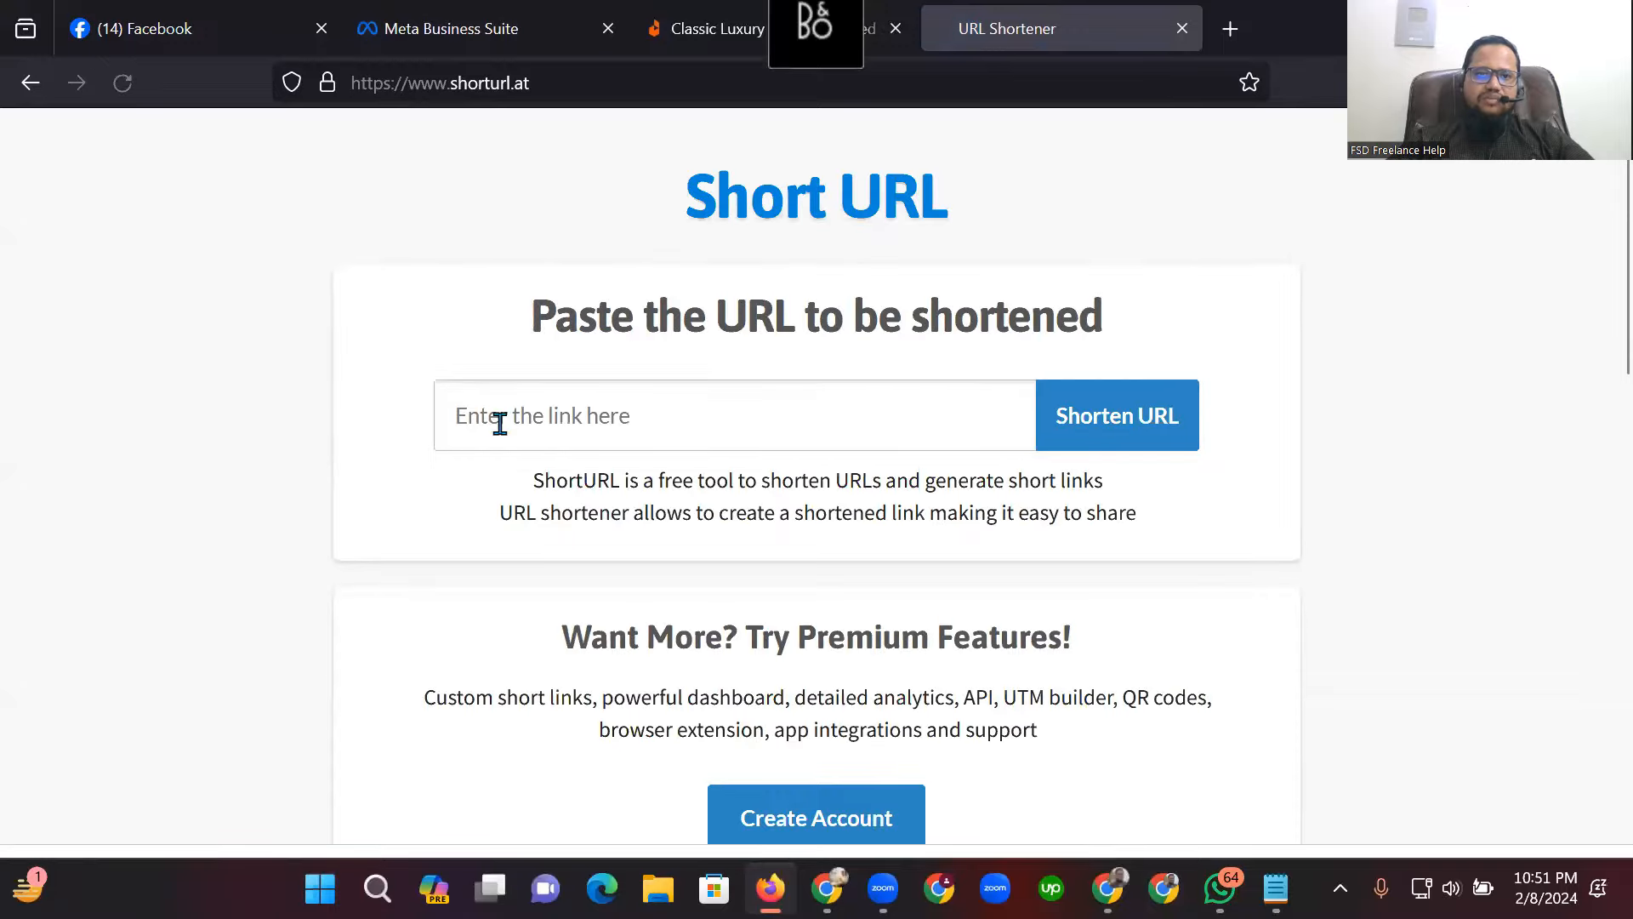
Copy the full web address of the Daraz sunglasses product page again.
click(694, 33)
click(691, 80)
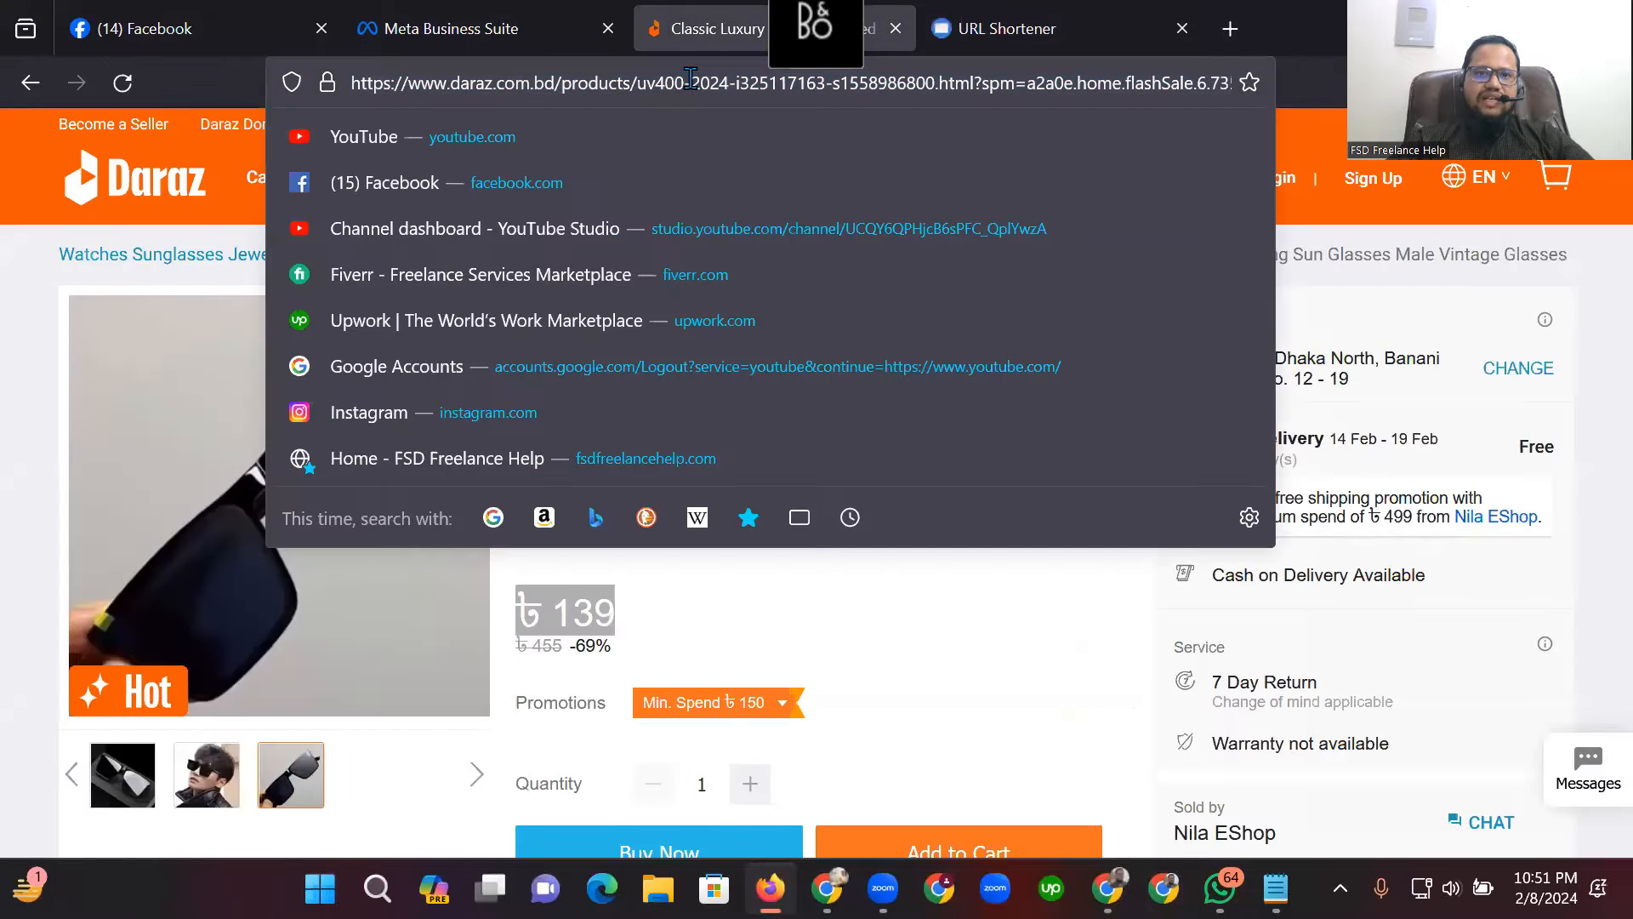
right_click(691, 80)
click(976, 558)
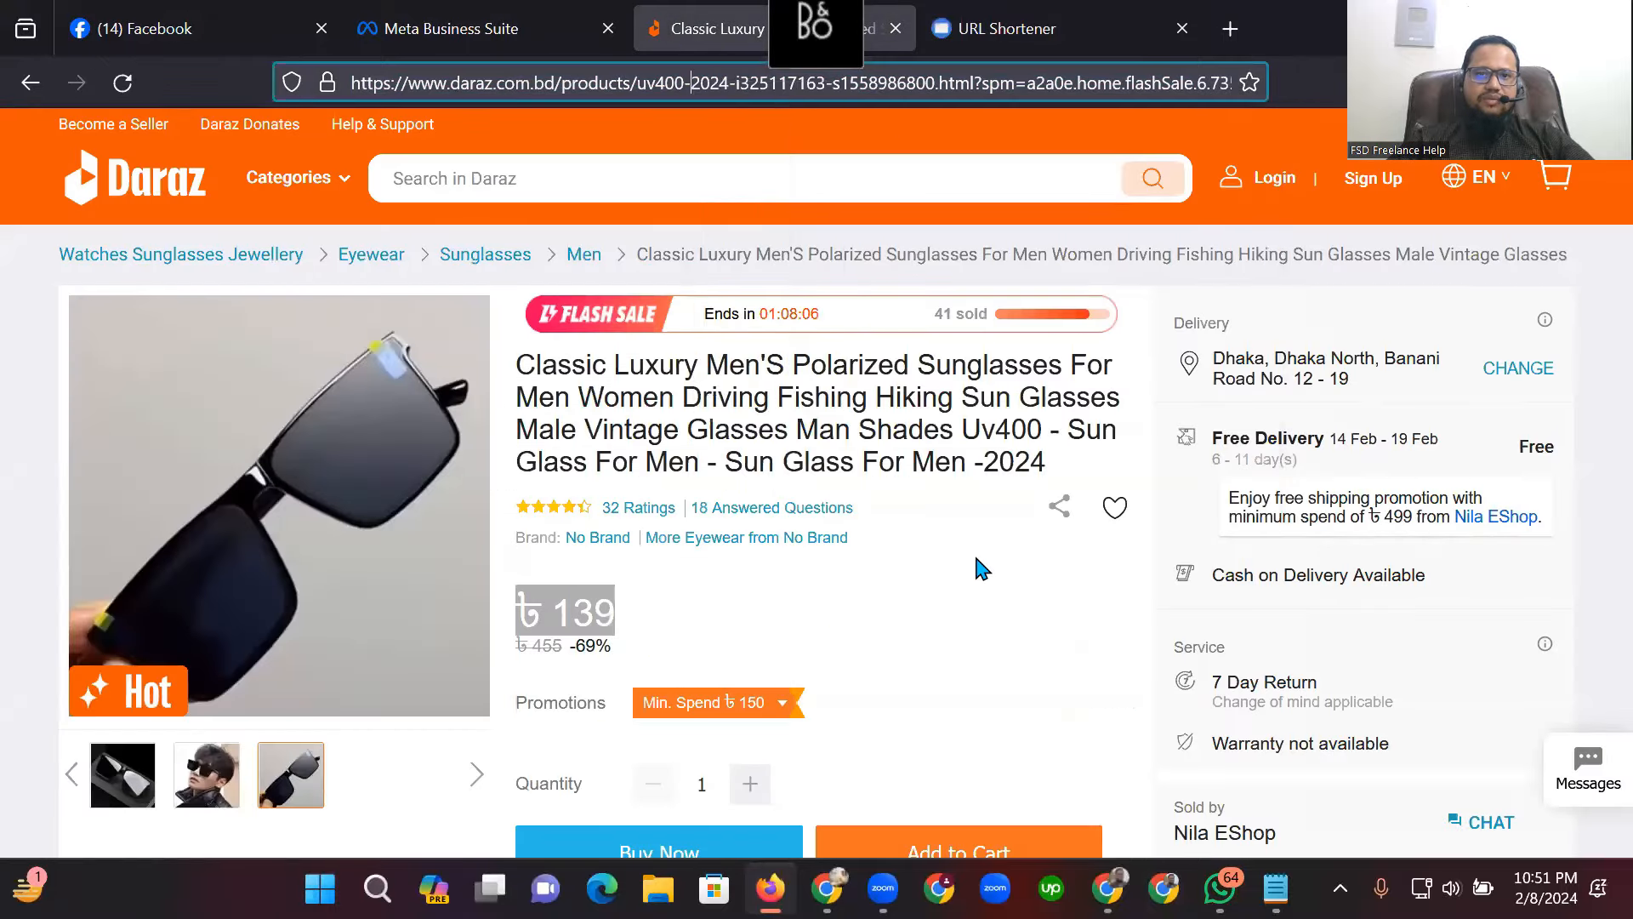
click(964, 567)
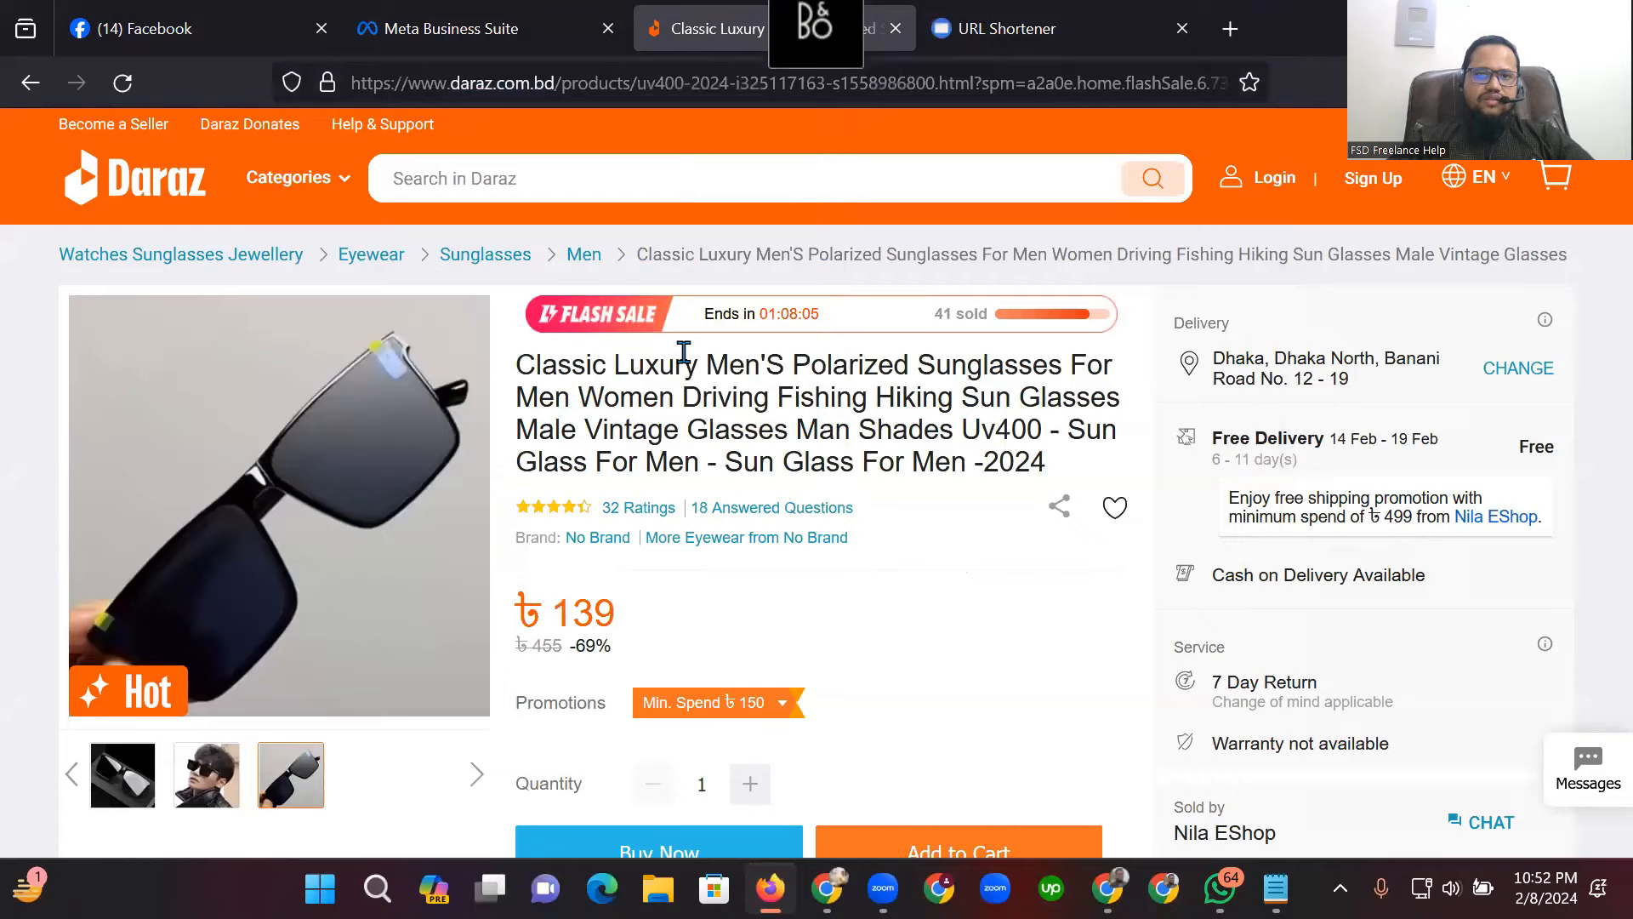
click(577, 88)
right_click(579, 94)
click(621, 244)
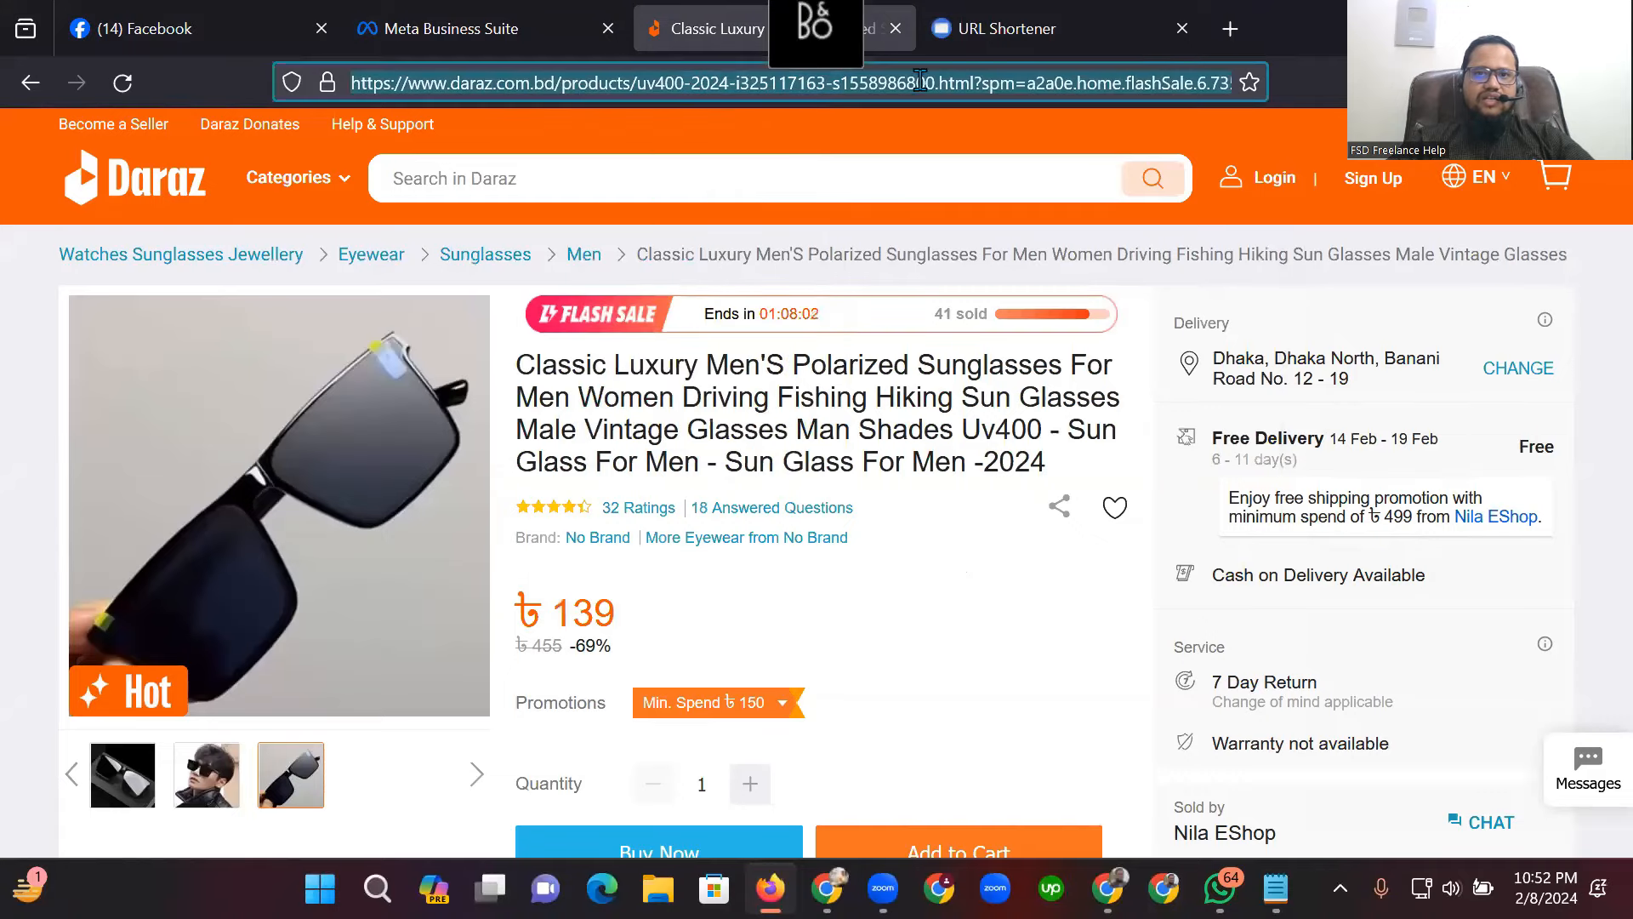
Paste the Daraz product link into the Short URL site and shorten it.
click(1009, 36)
click(615, 421)
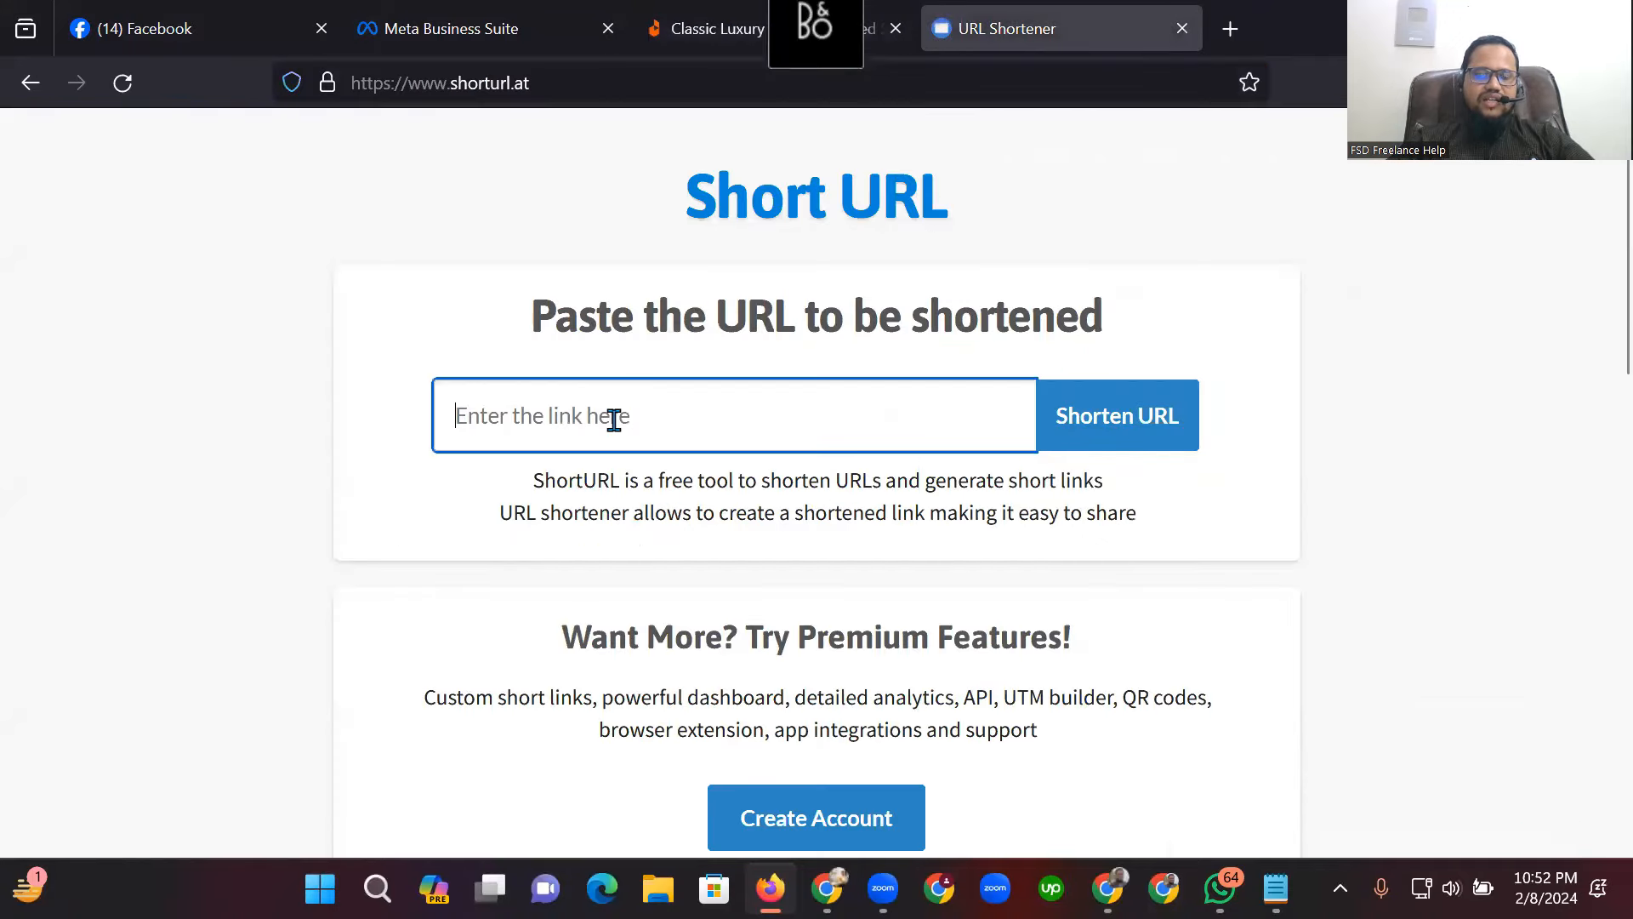
right_click(616, 420)
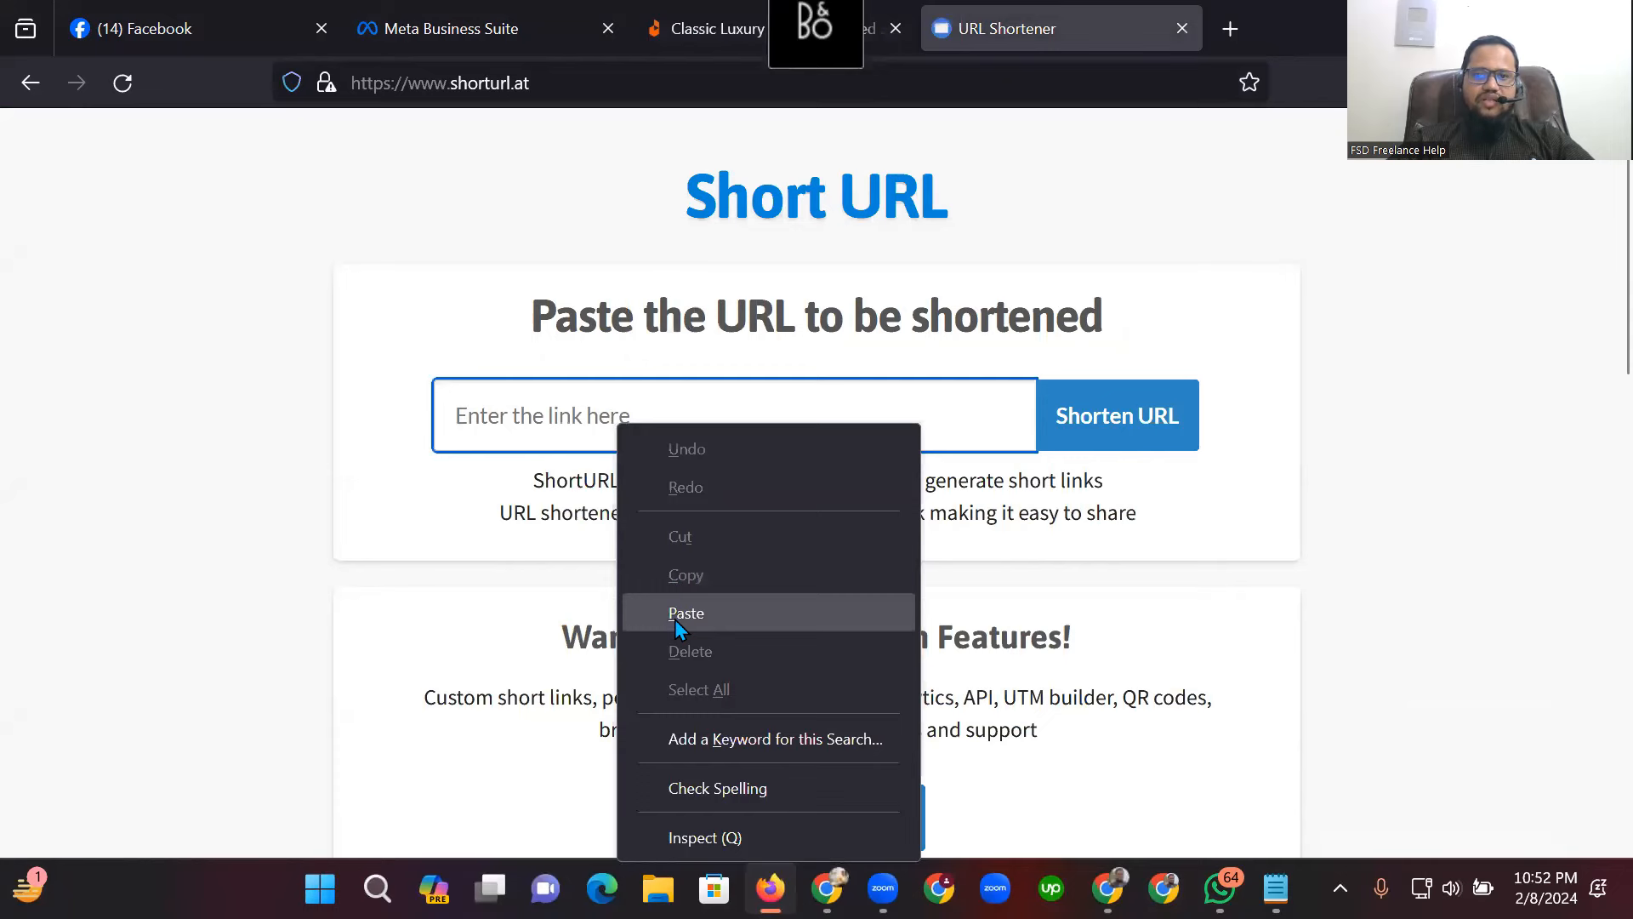
click(675, 615)
click(1158, 443)
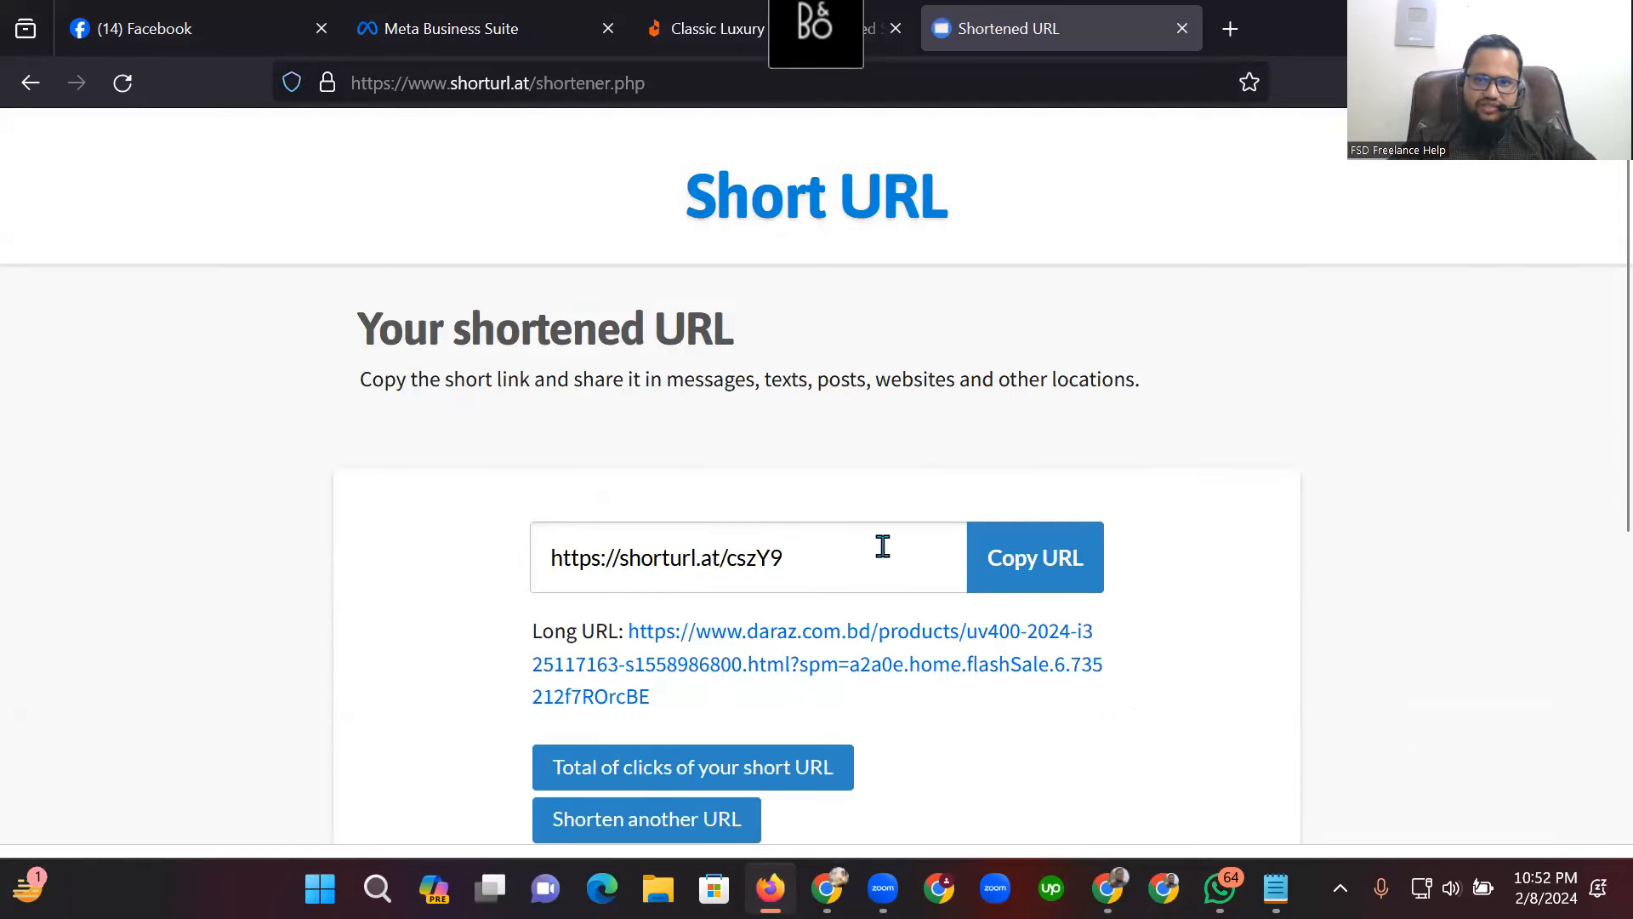
Copy the shortened URL and replace the long Daraz link after "Buy Now:" in the post text with it.
click(1028, 575)
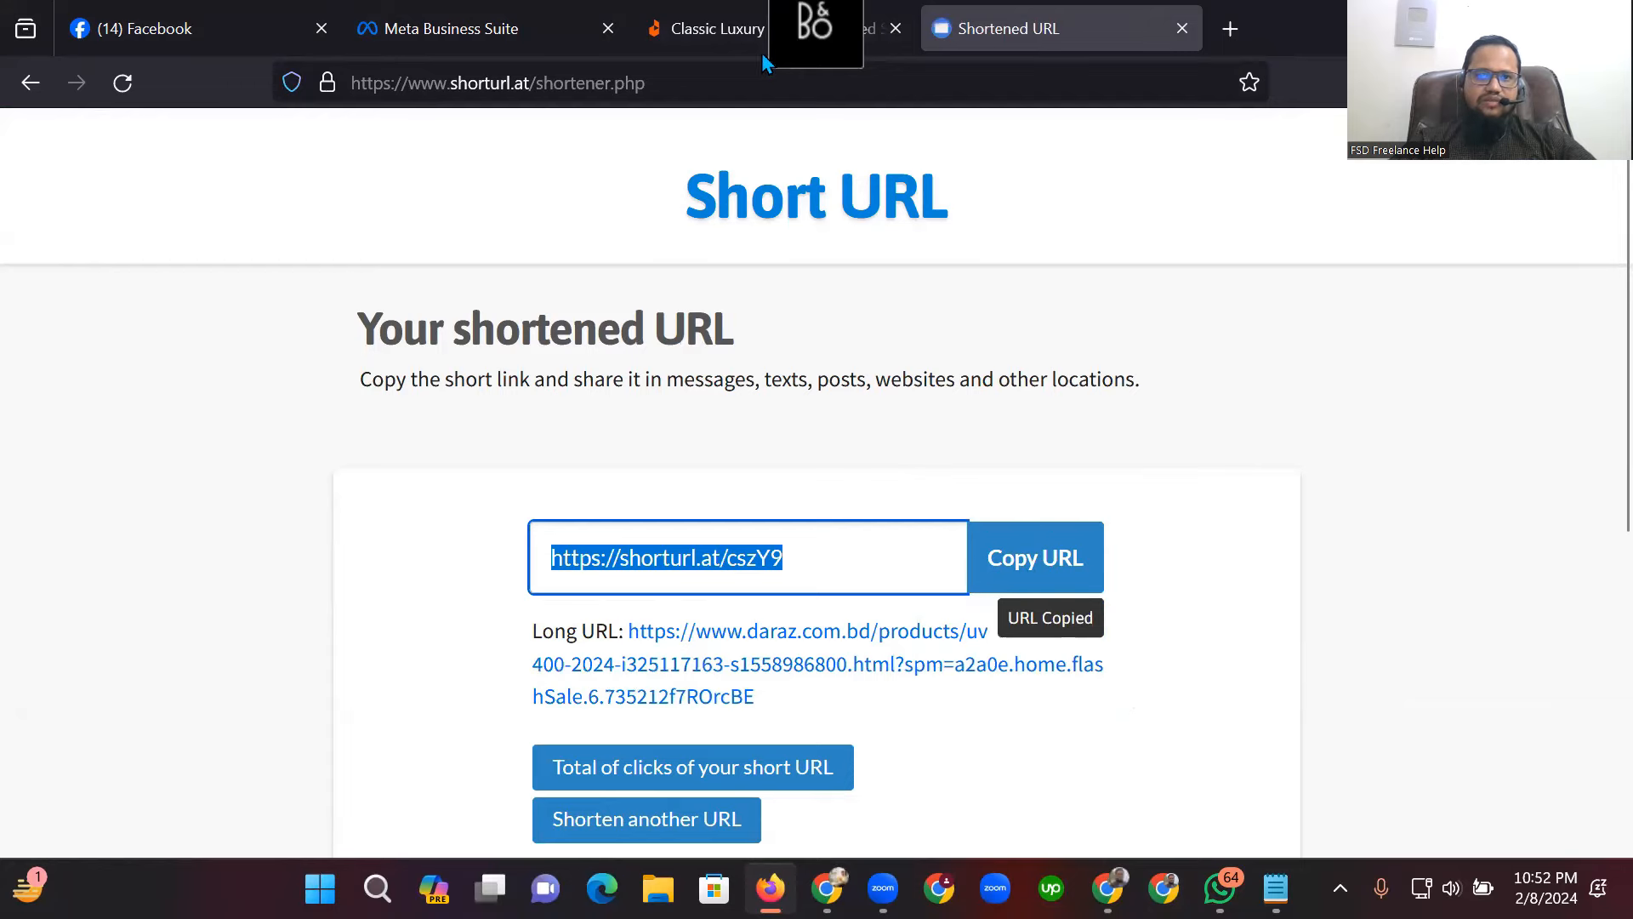
click(715, 29)
click(438, 17)
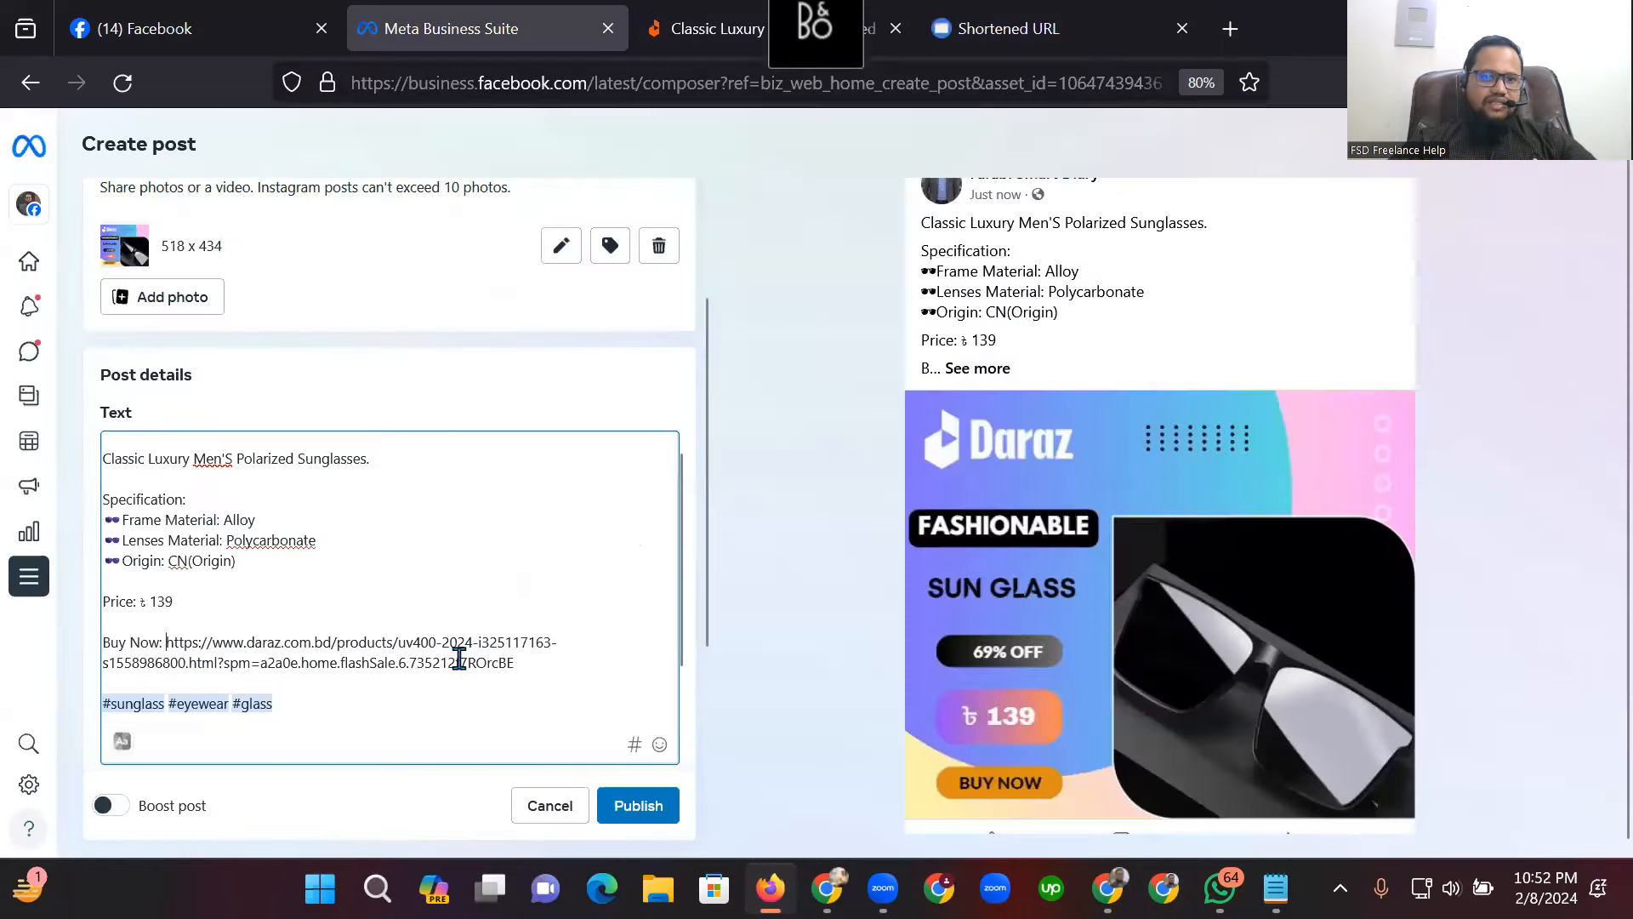
drag(544, 669, 166, 642)
right_click(190, 645)
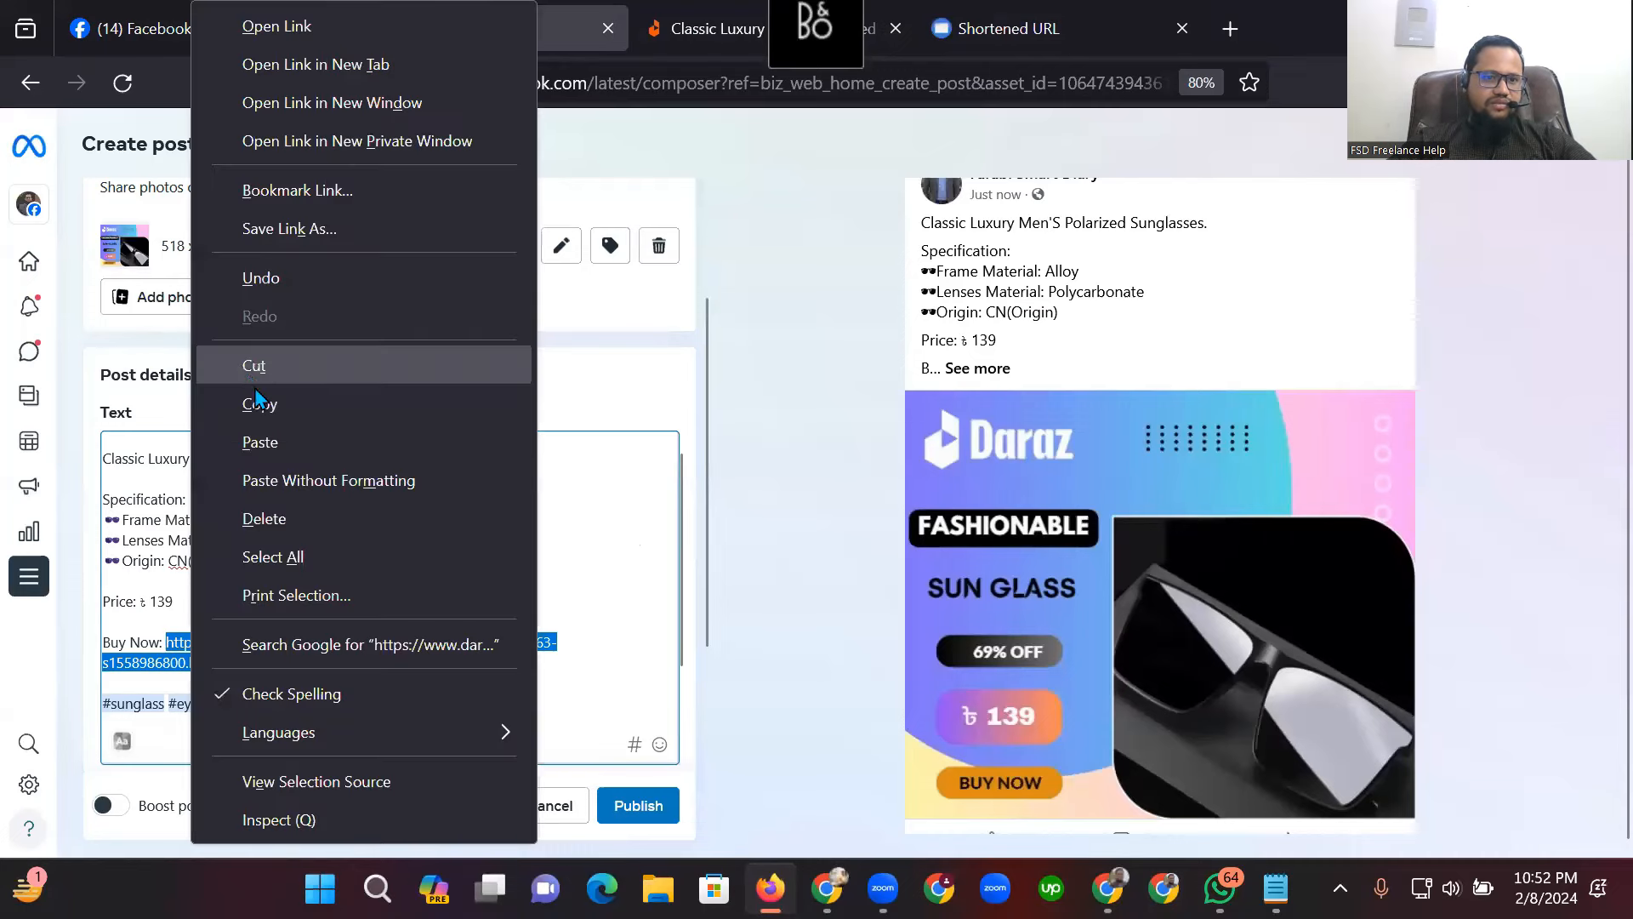
click(259, 442)
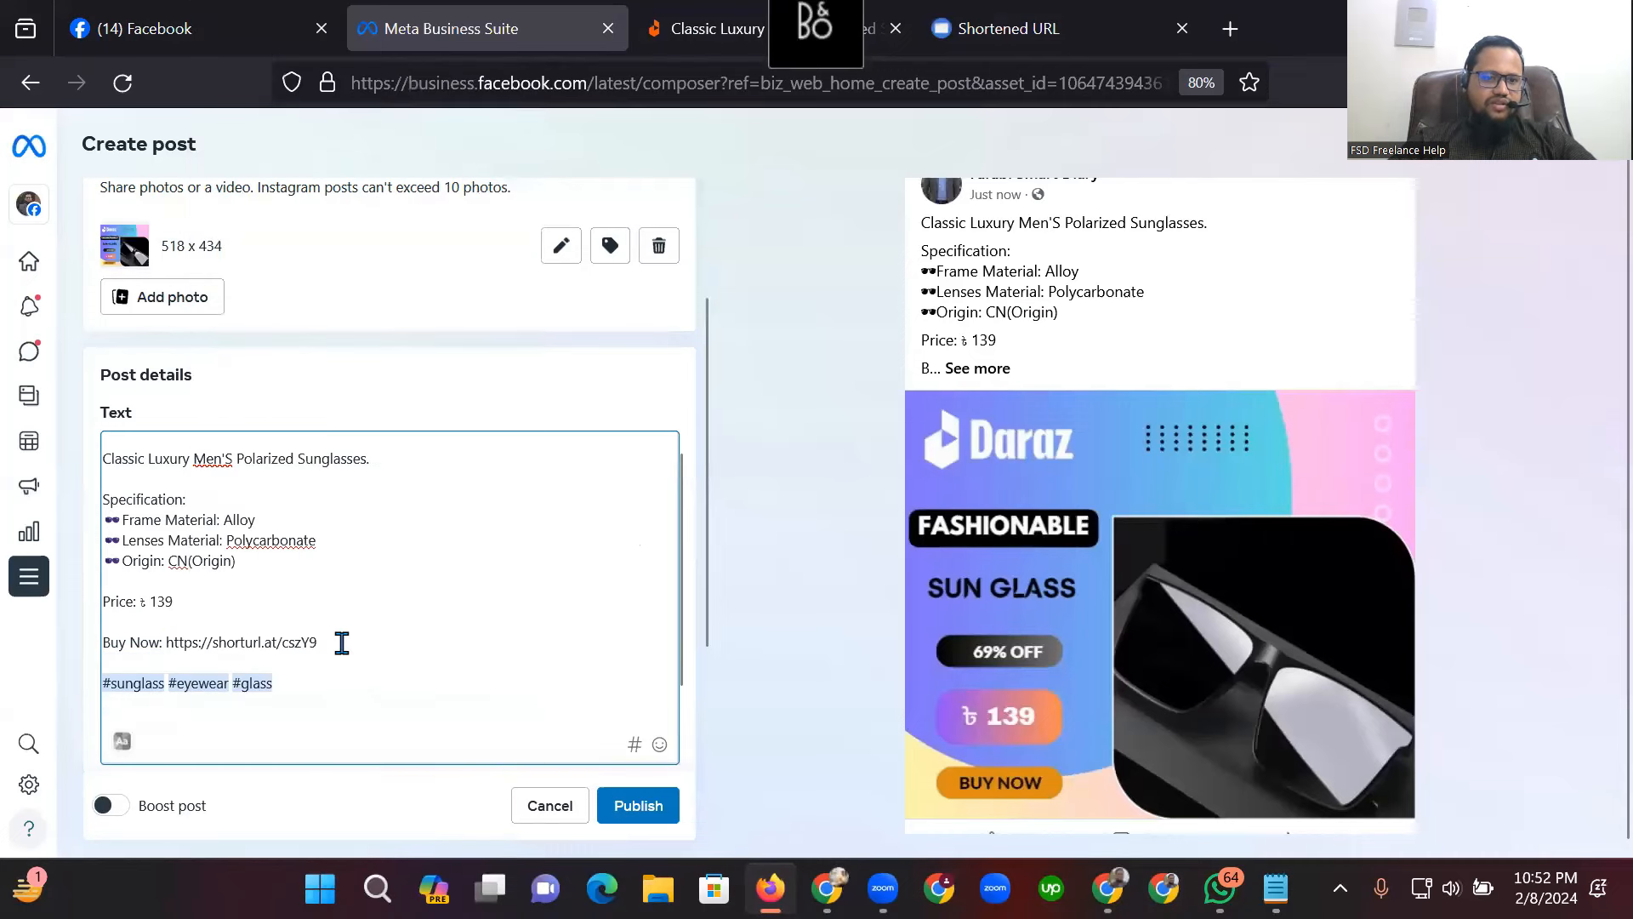
Copy the shortened link after "Buy Now:" in the post text.
drag(340, 642, 168, 639)
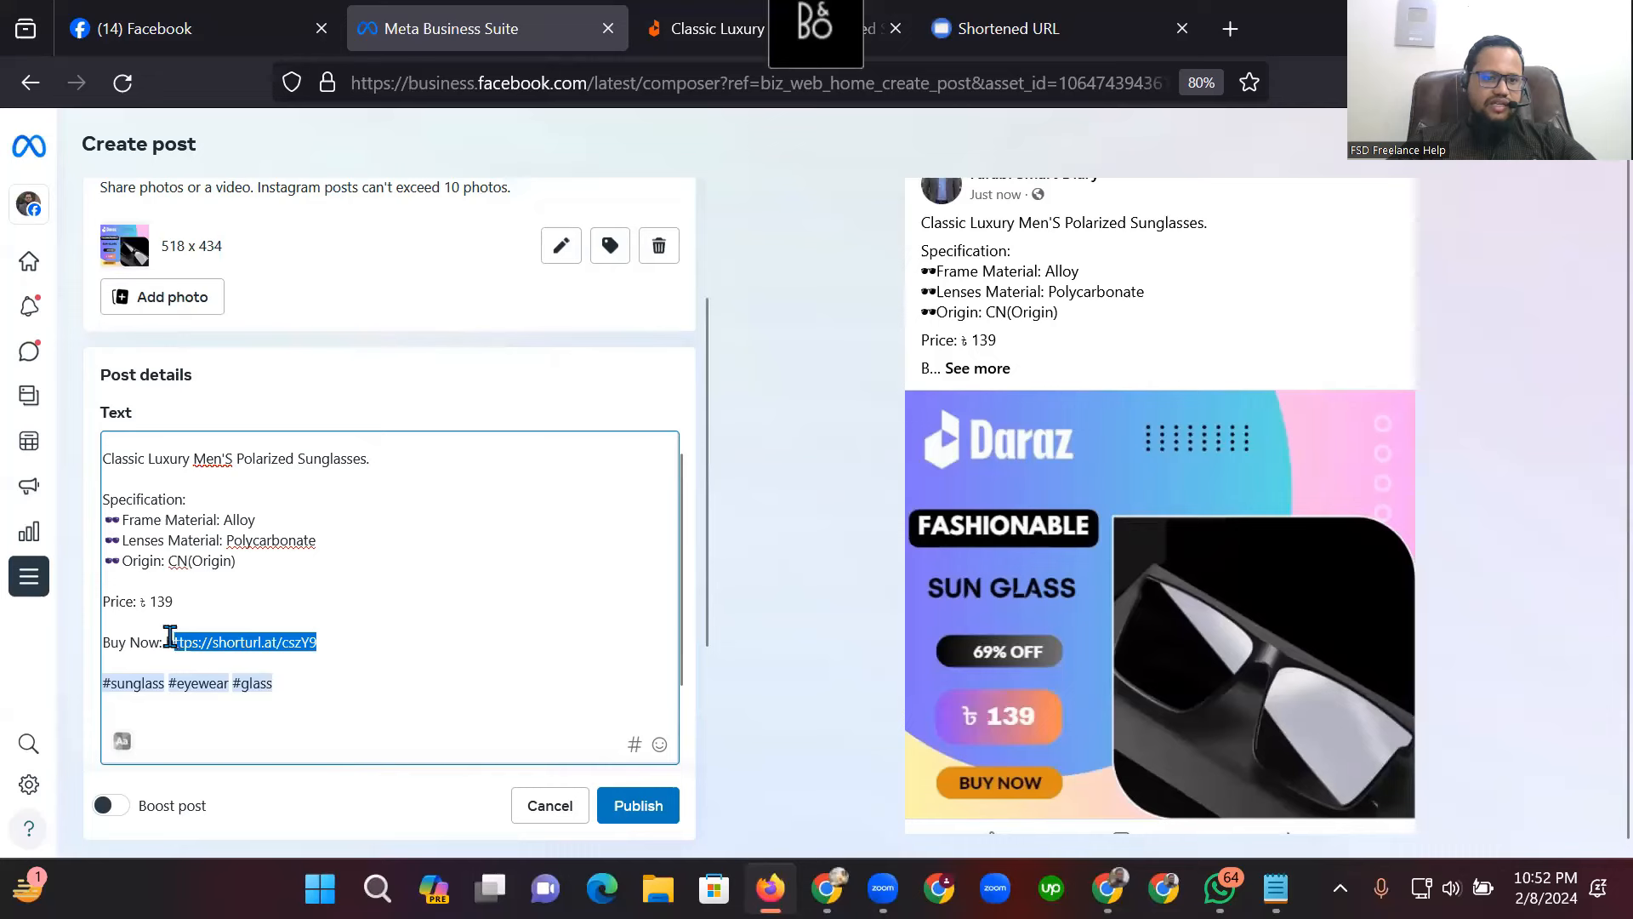
drag(341, 655, 165, 640)
right_click(197, 642)
click(284, 400)
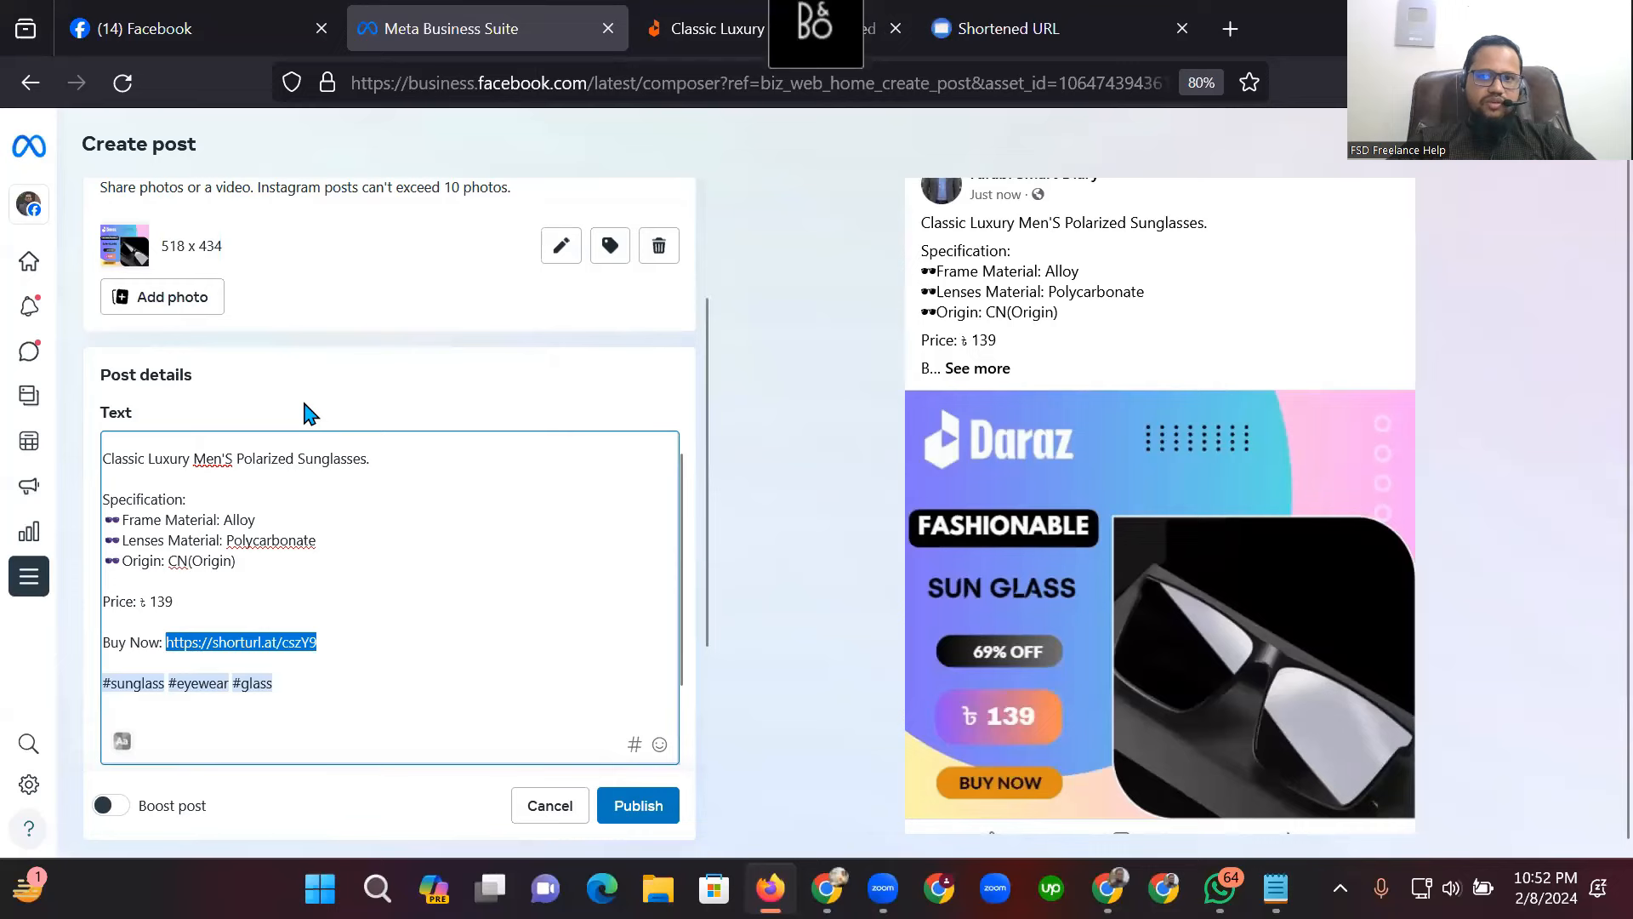
Open the copied short link in a new browser tab and check the product page it leads to.
click(1220, 36)
click(428, 90)
right_click(429, 94)
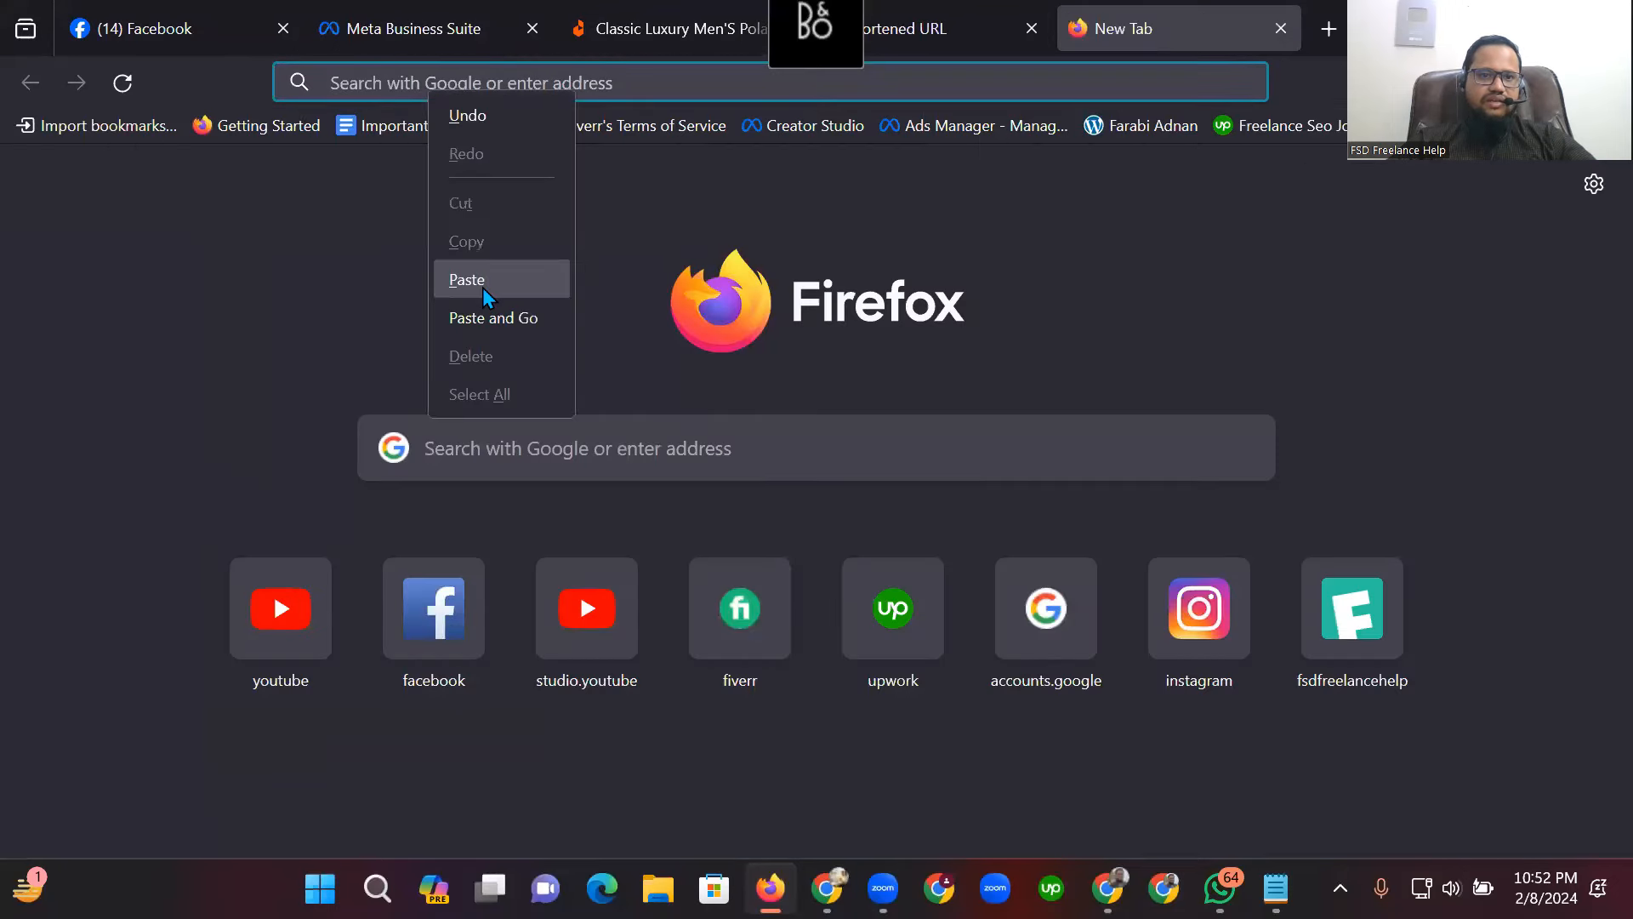
click(482, 288)
key(Return)
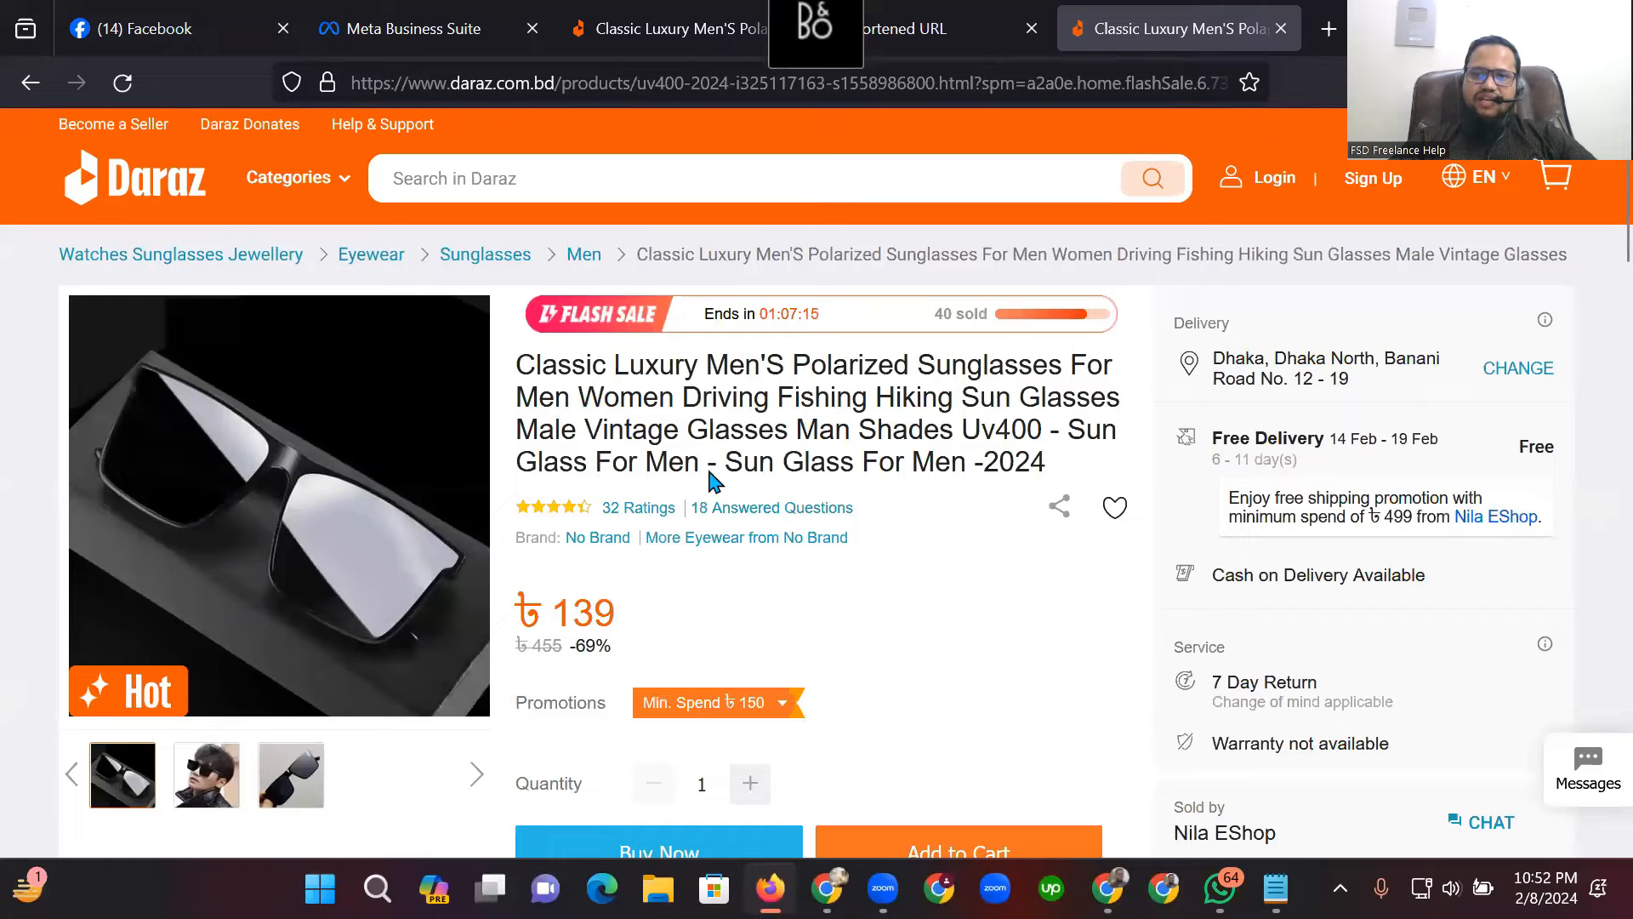
scroll(804, 583, down, 5)
scroll(797, 582, up, 5)
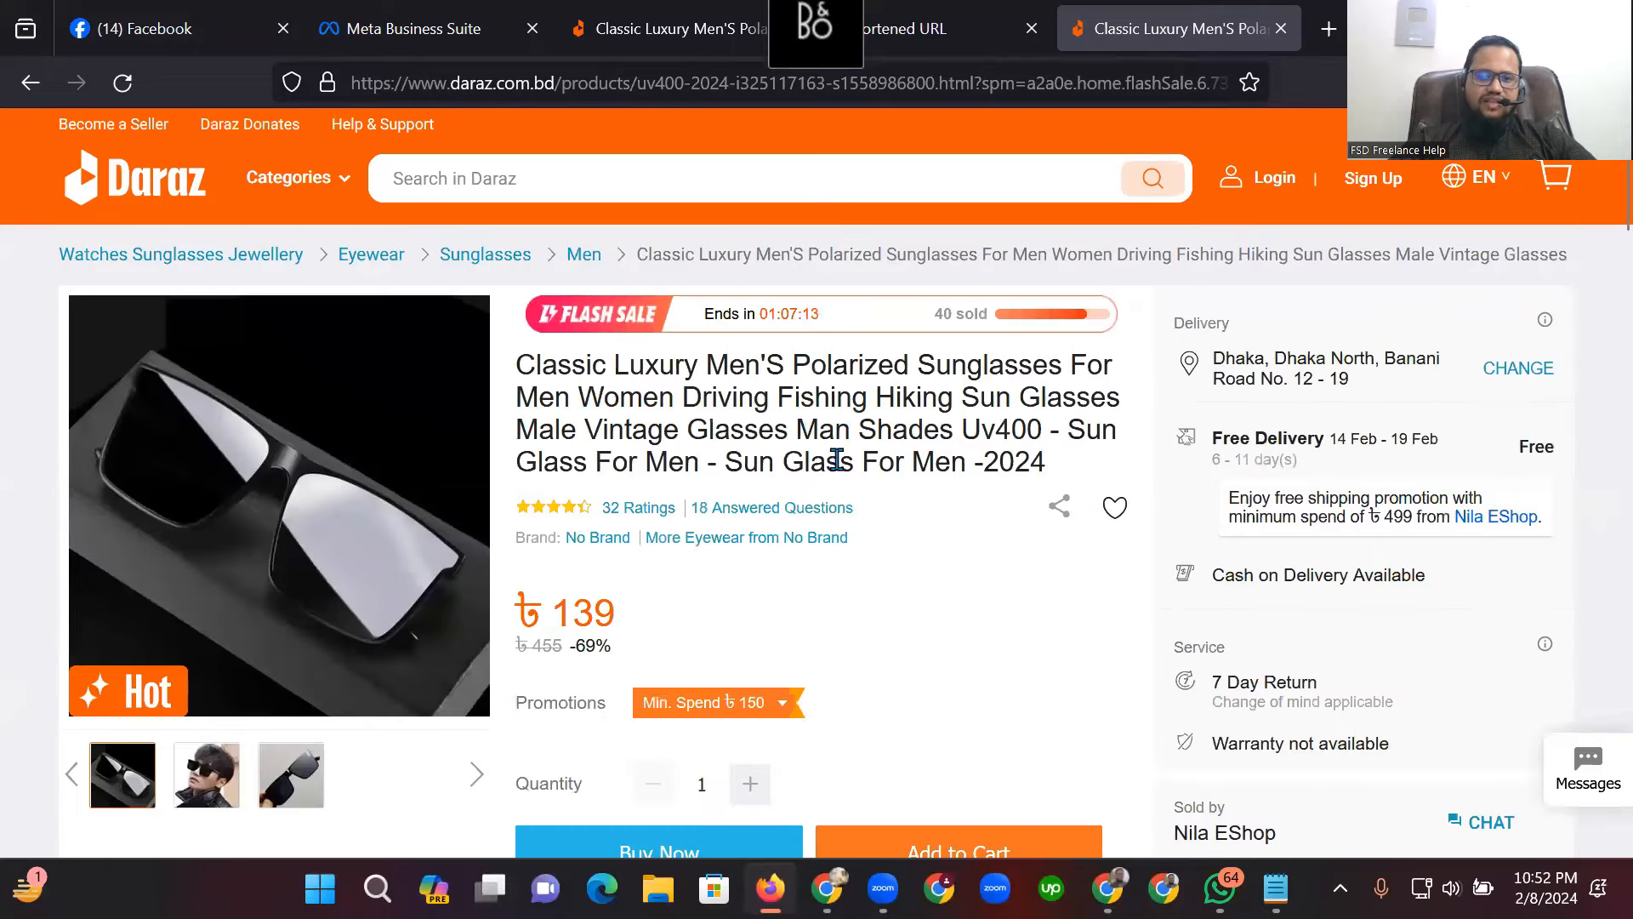
Return to the sunglasses post and set it to be scheduled on Feb 10, 2024 instead of published immediately.
click(421, 33)
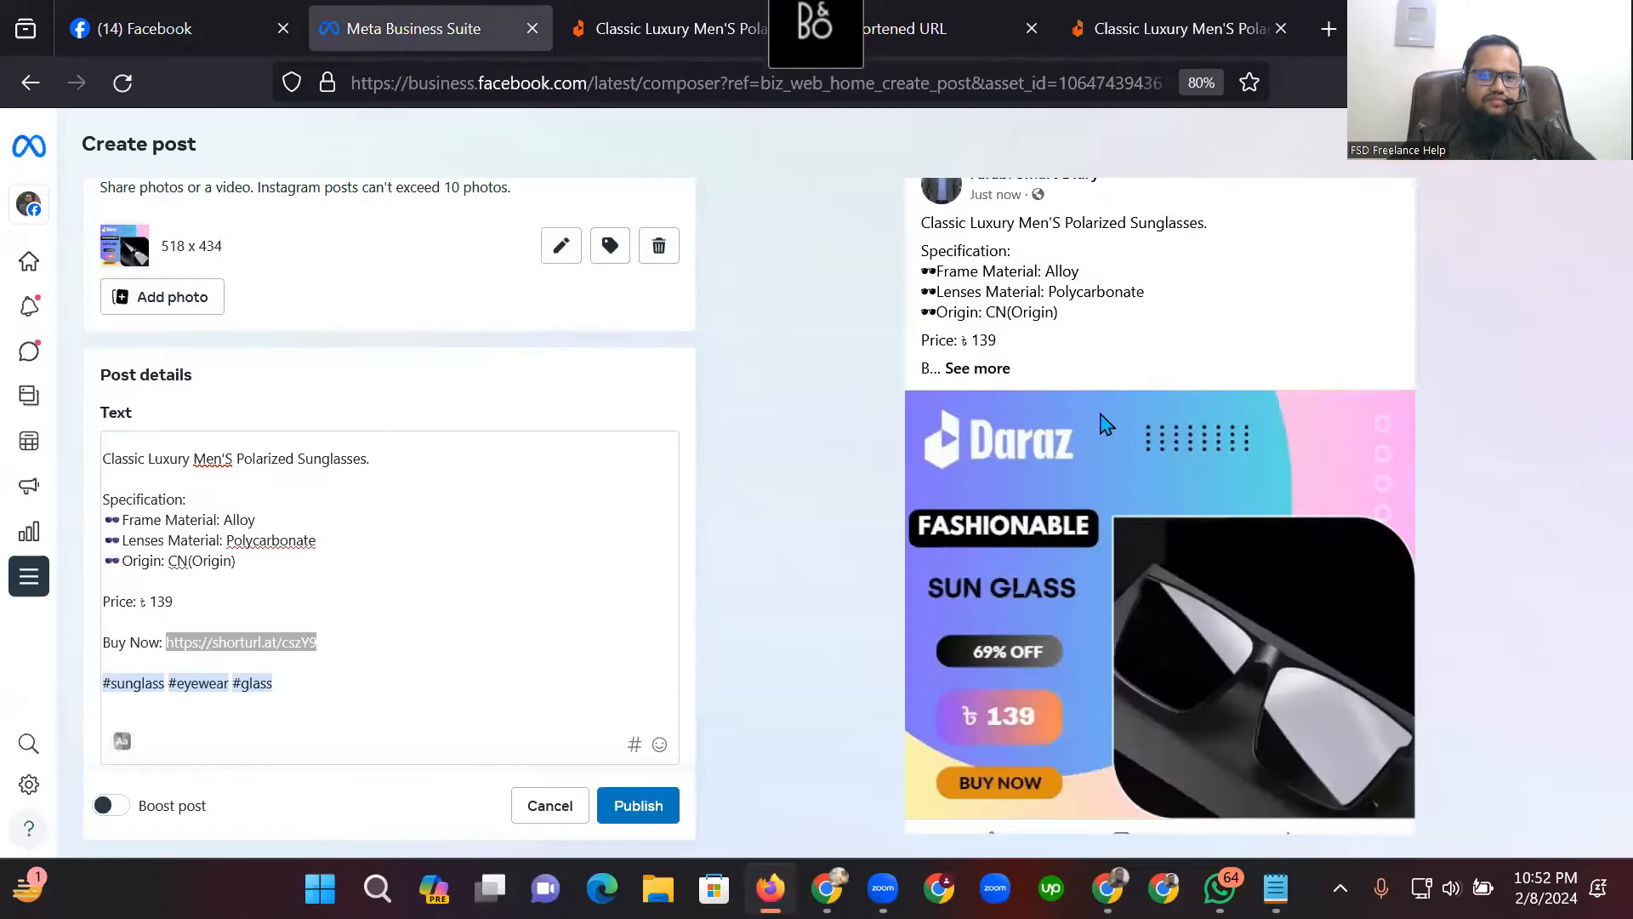
click(521, 582)
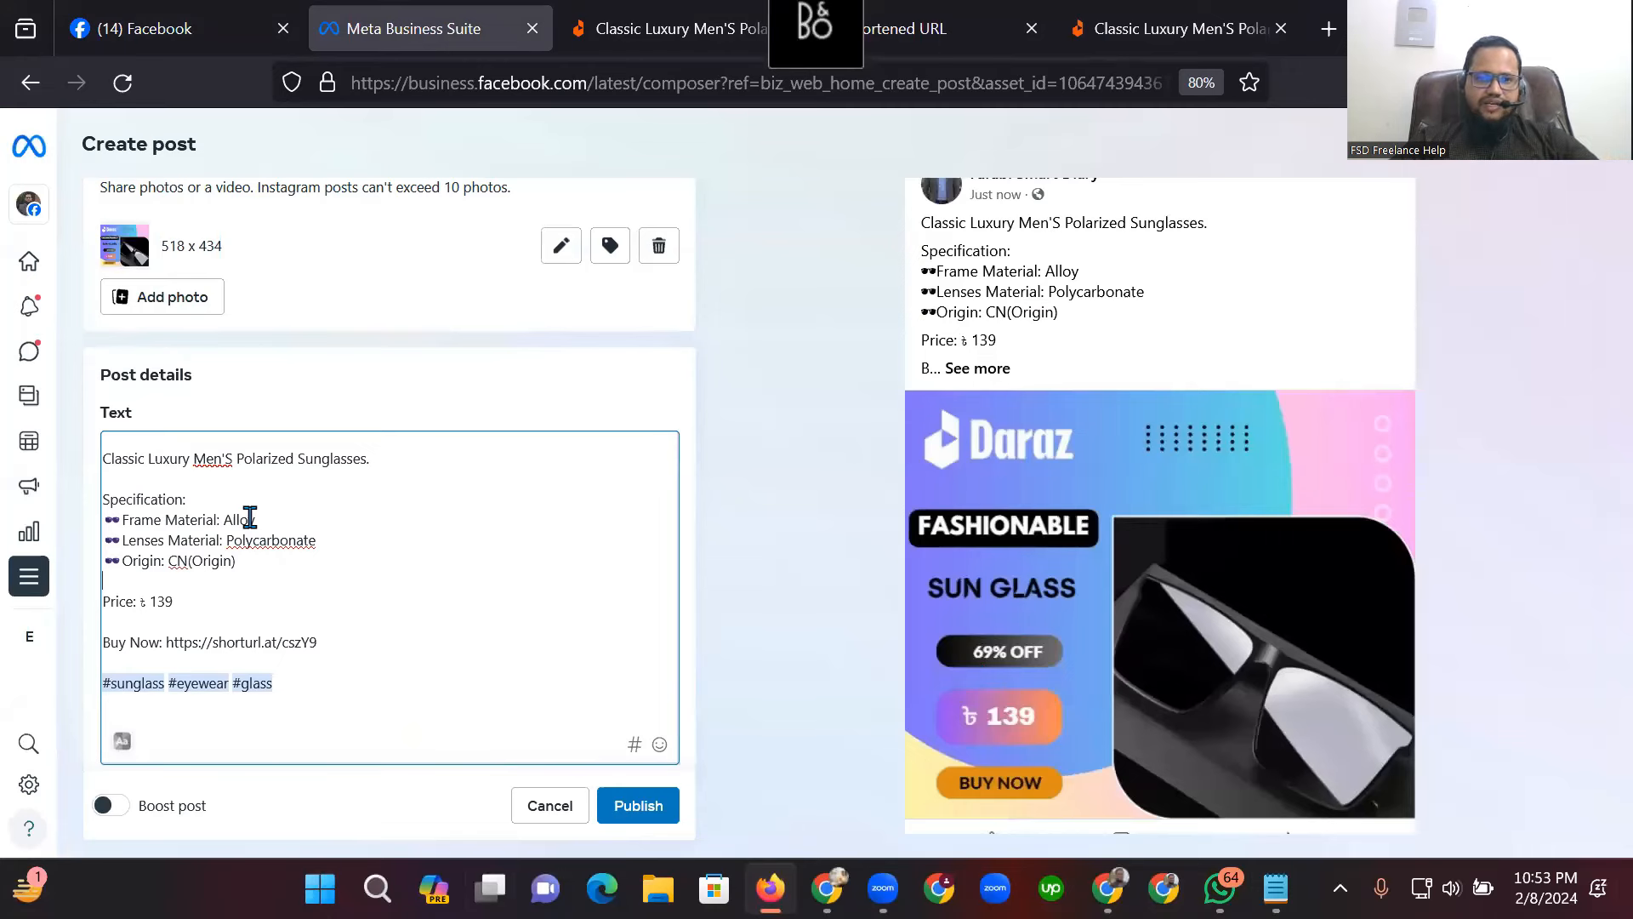
scroll(361, 572, down, 1)
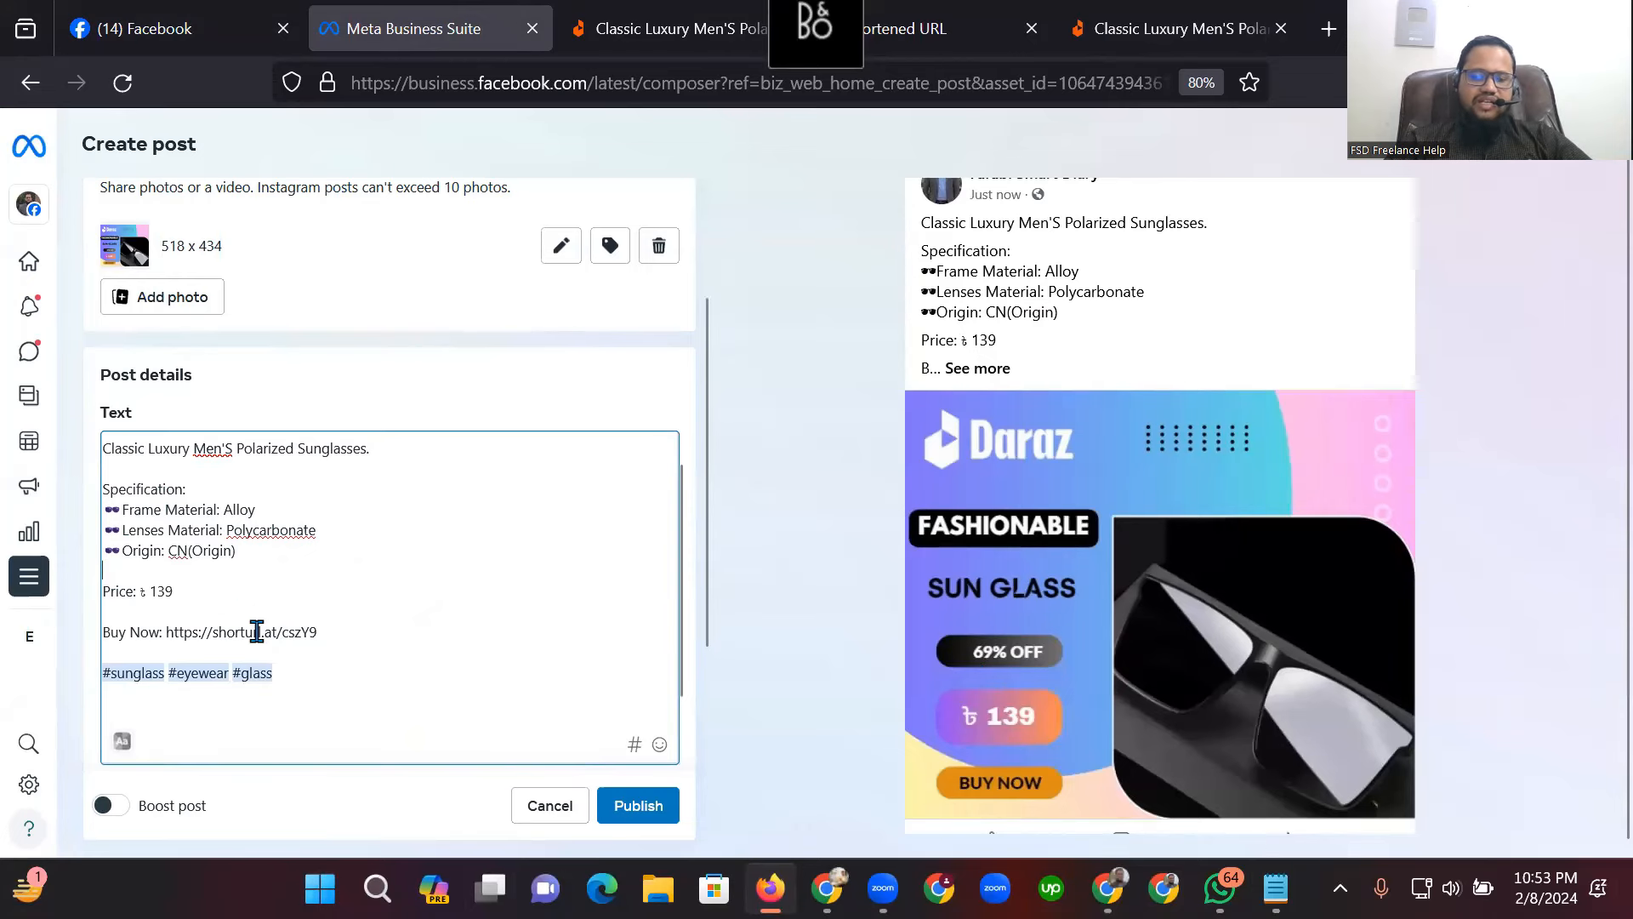
scroll(447, 596, down, 2)
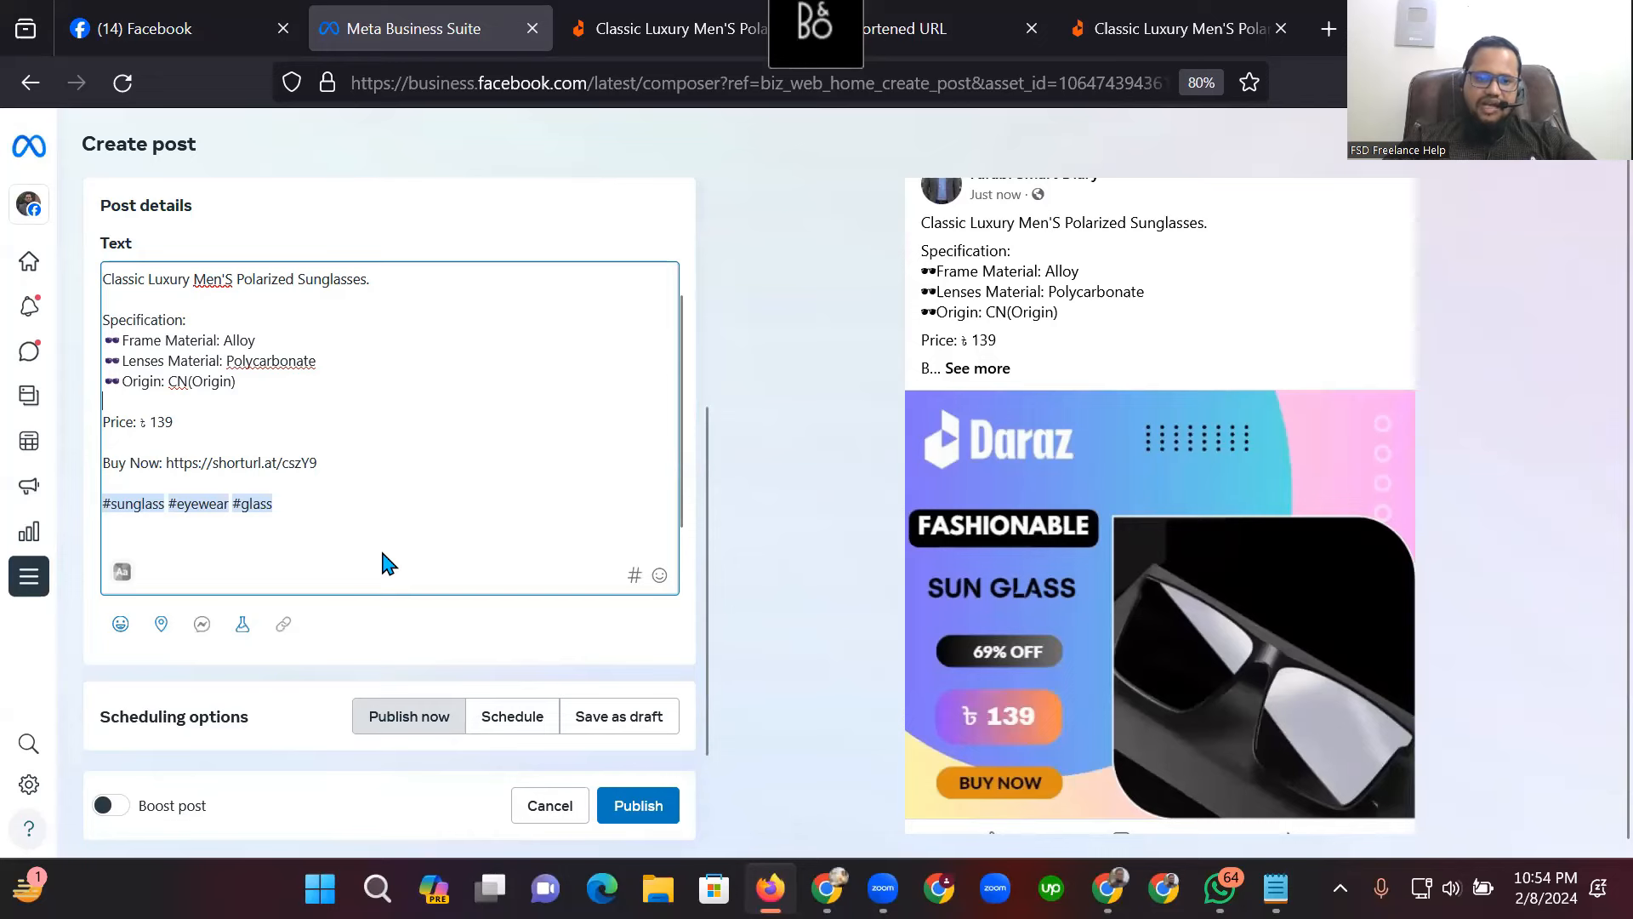
click(505, 723)
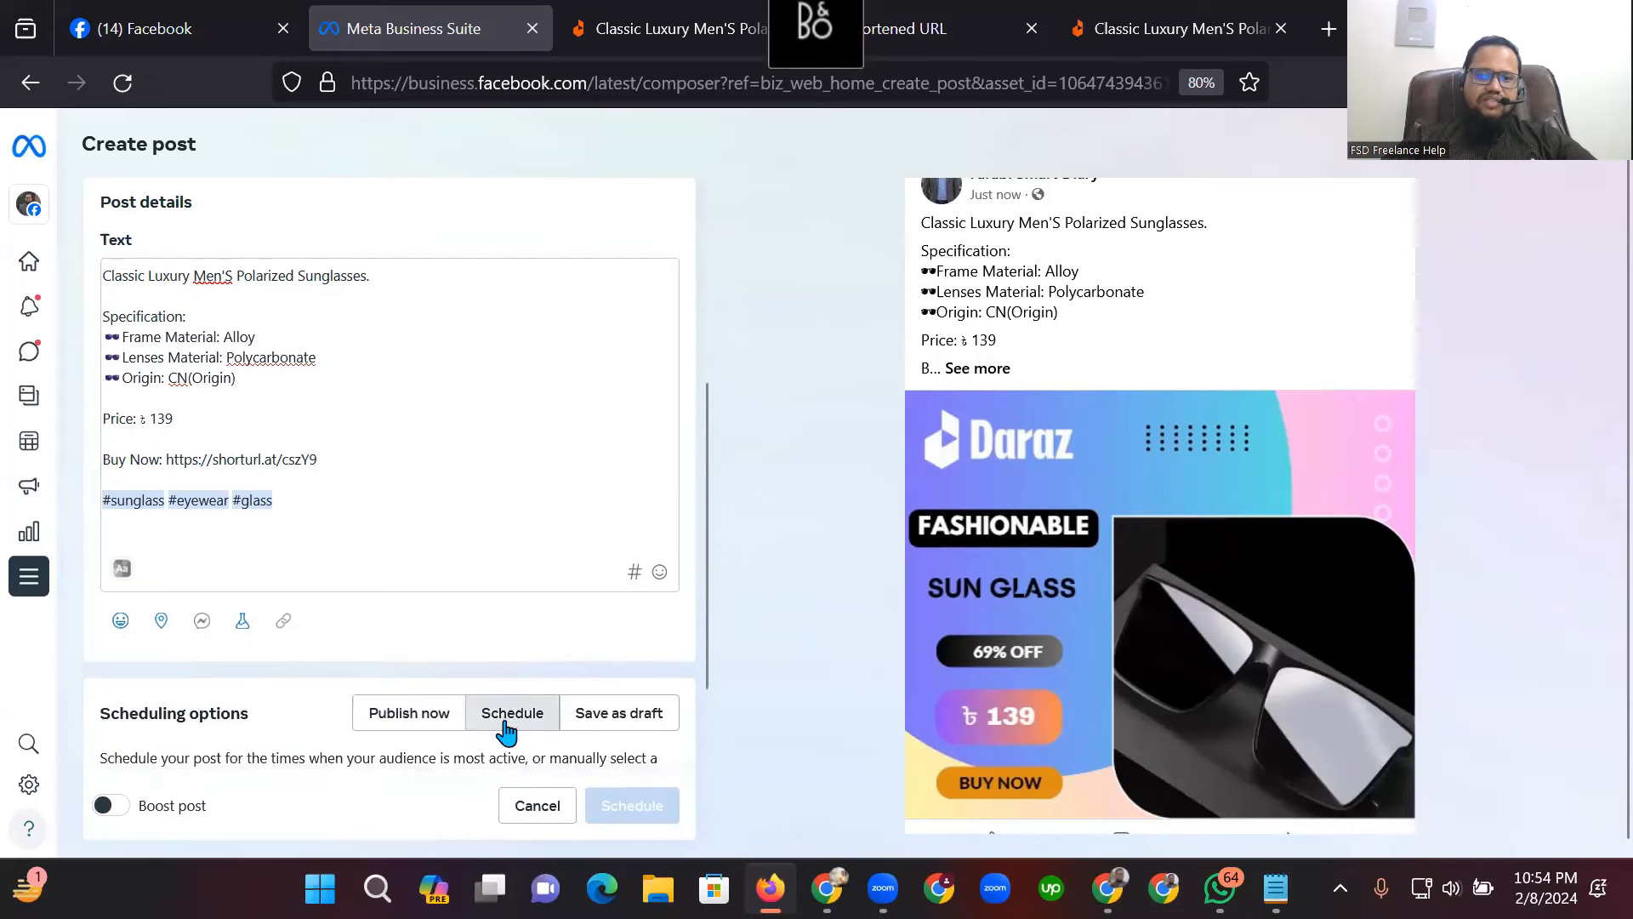
scroll(507, 733, down, 4)
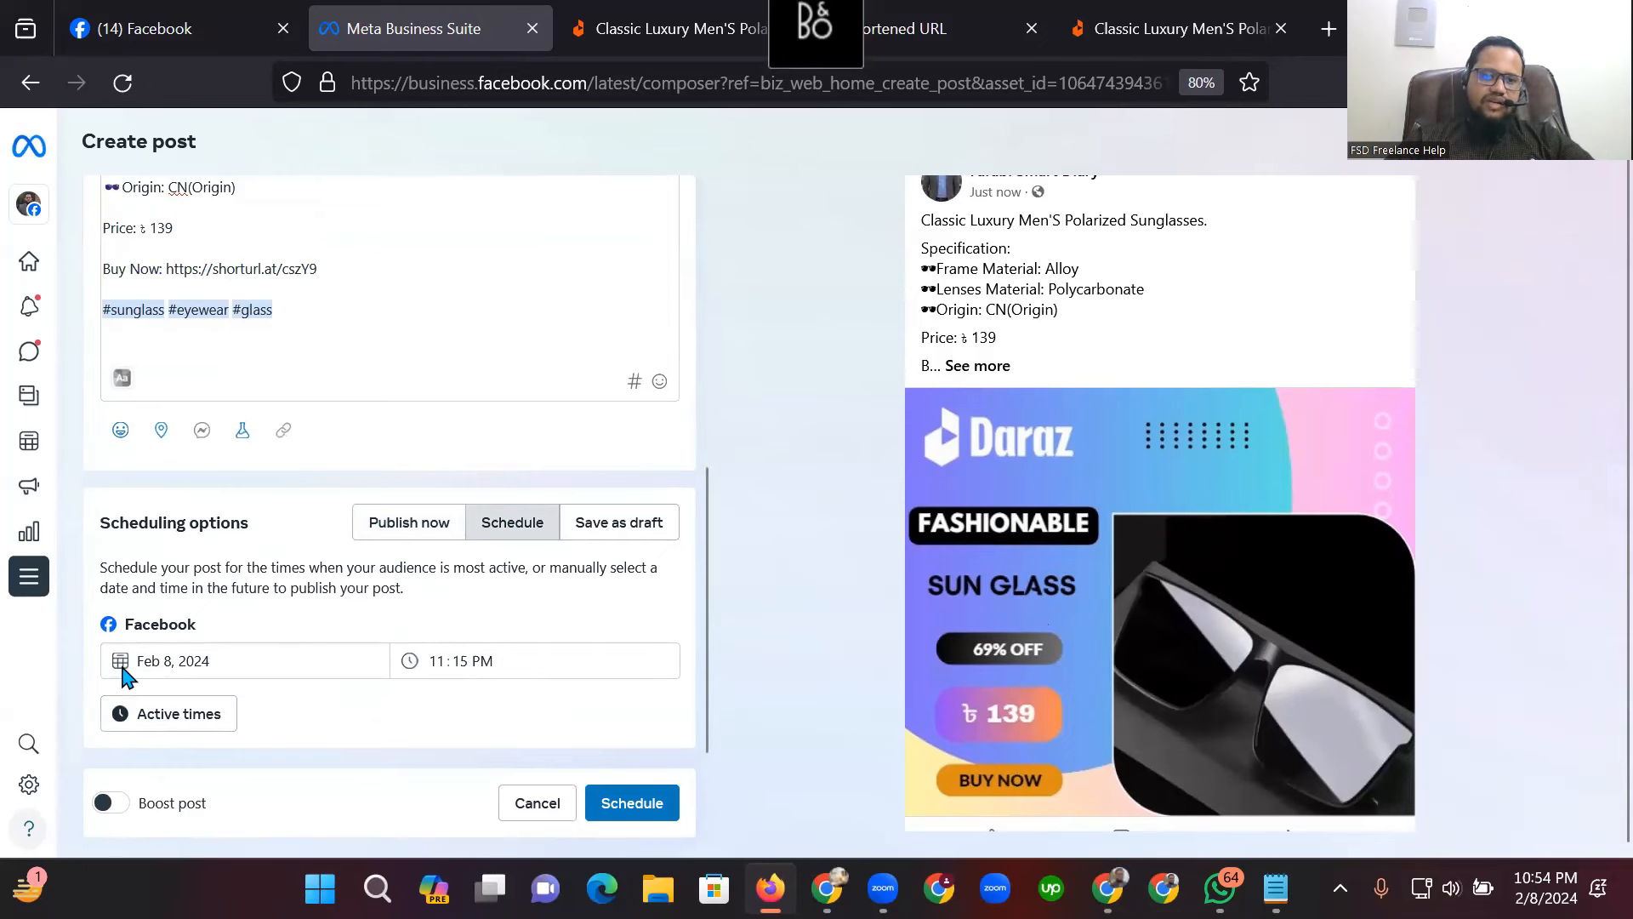
click(167, 660)
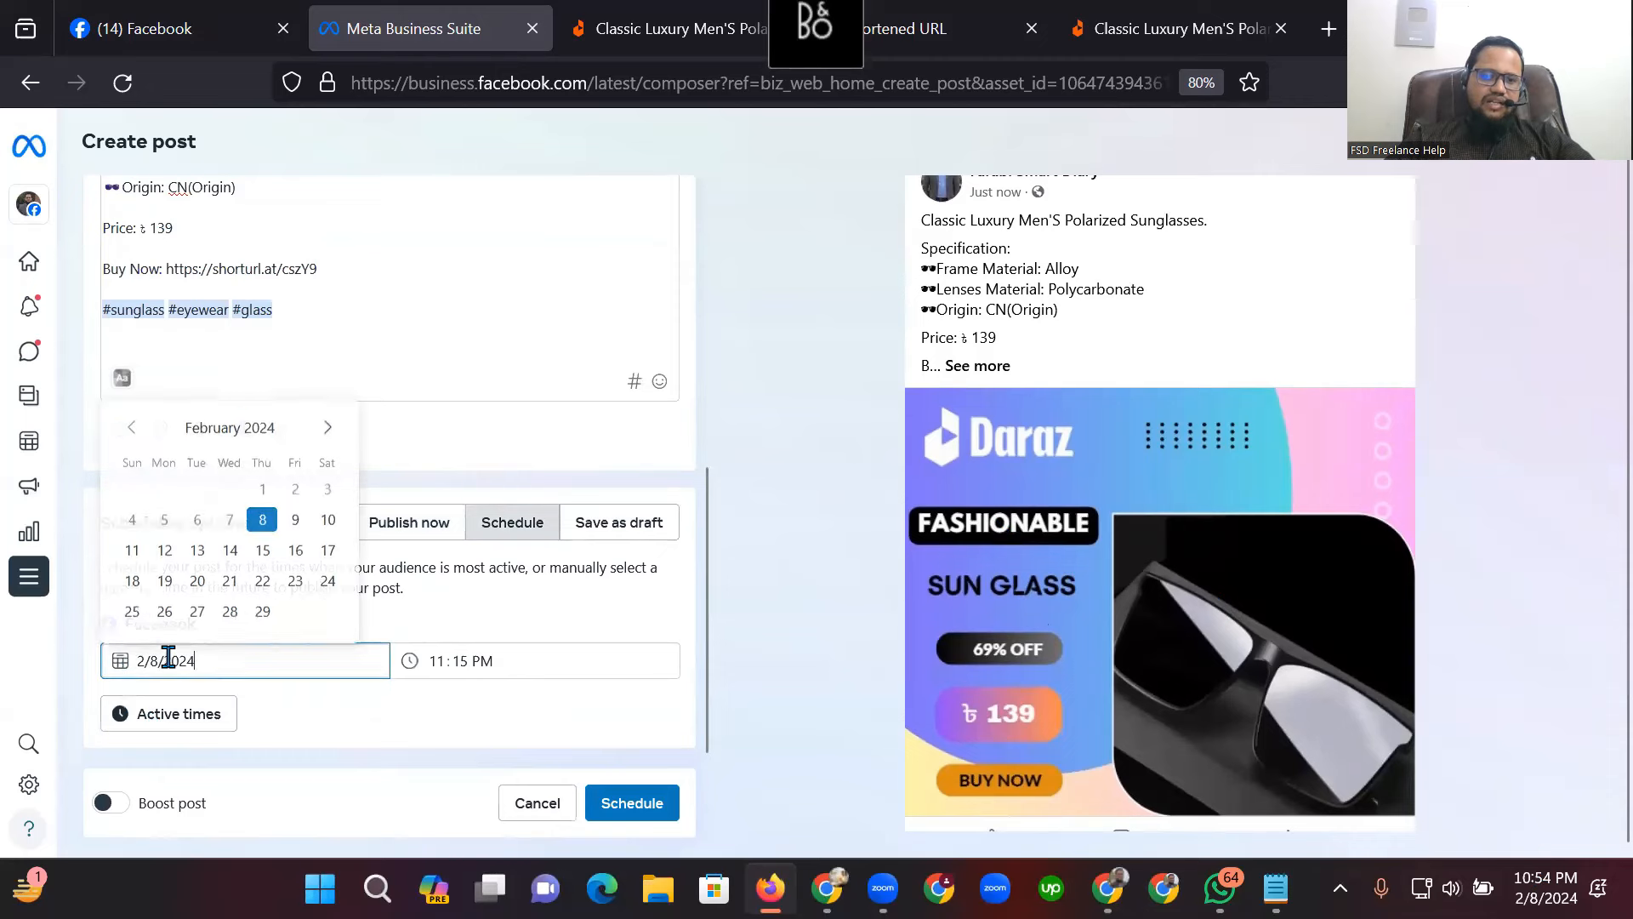
click(329, 519)
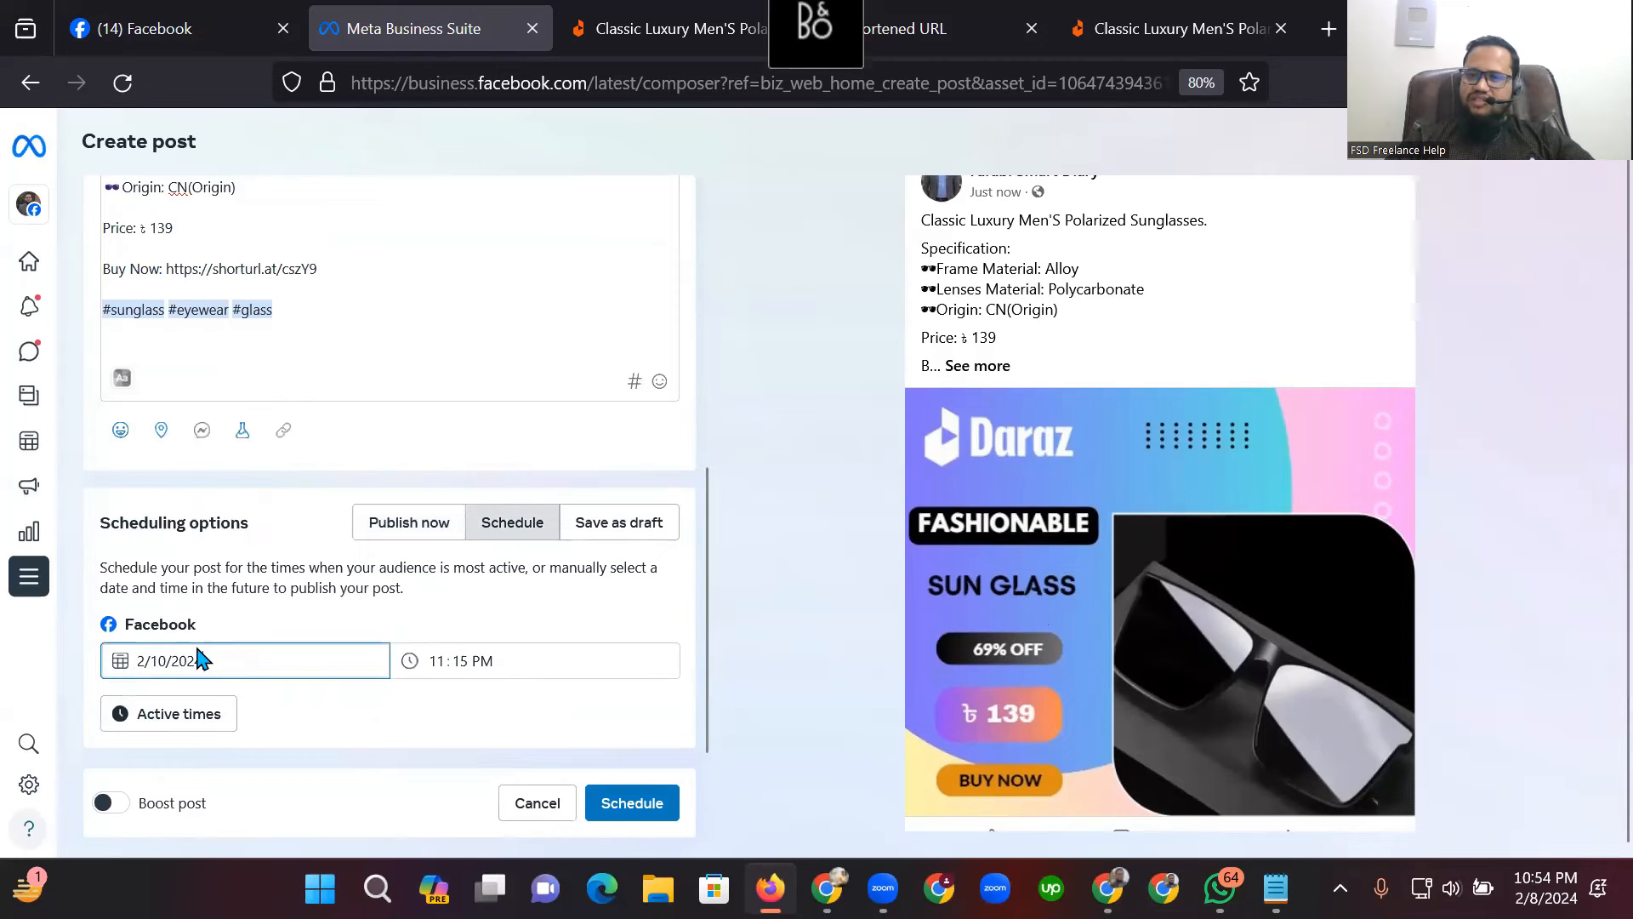
Set the scheduled publishing time to 10:00 AM.
click(507, 666)
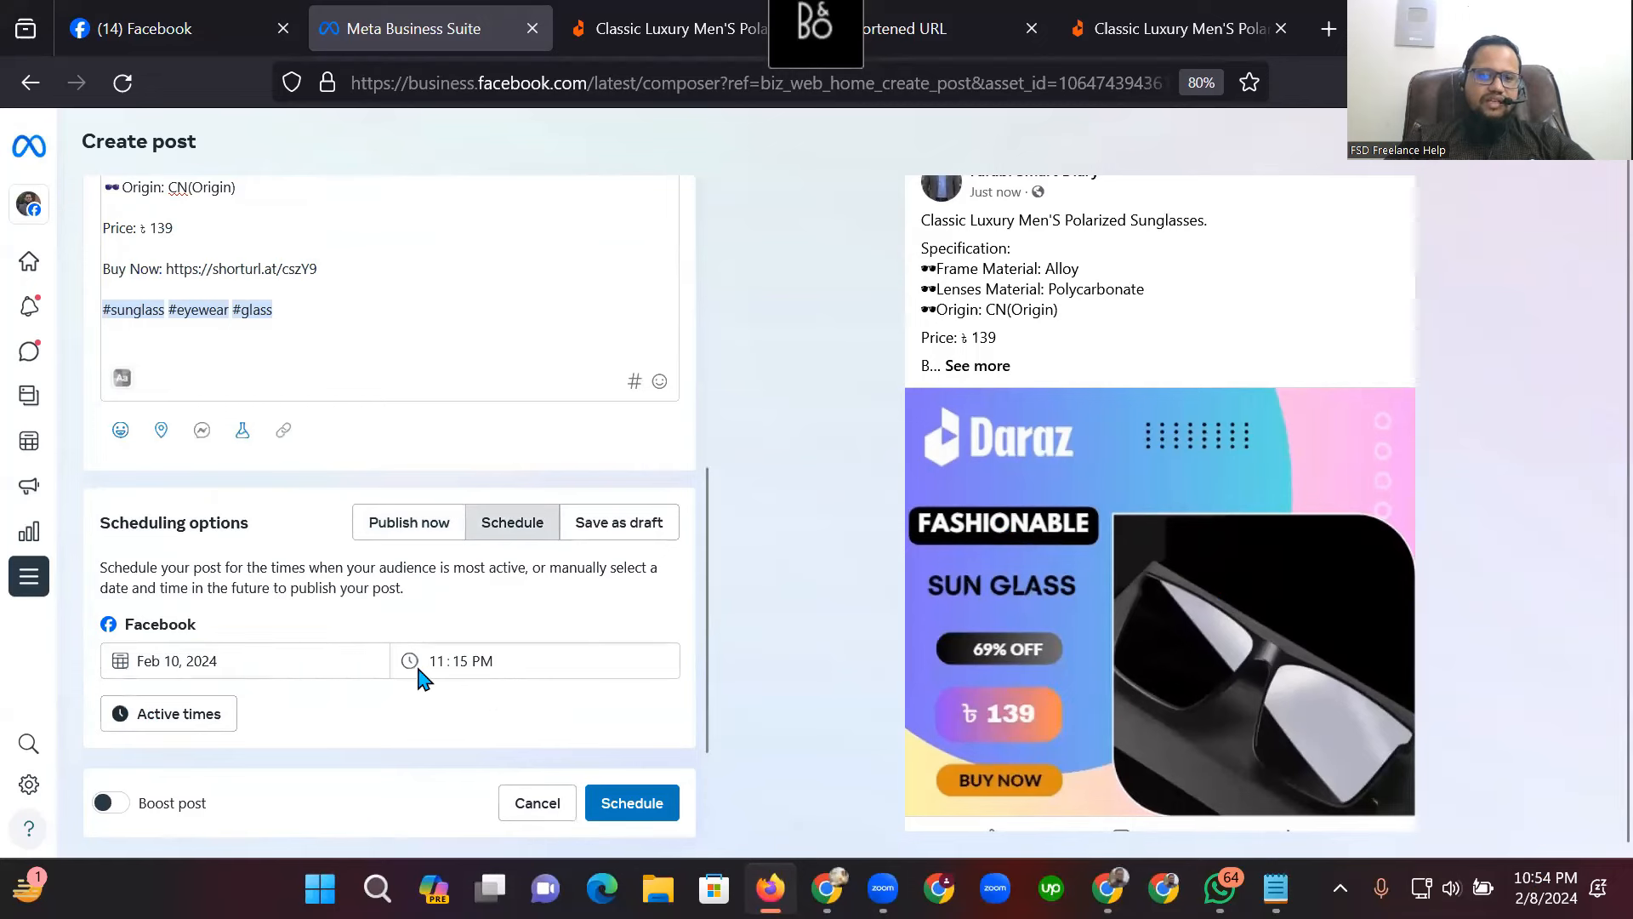
click(456, 662)
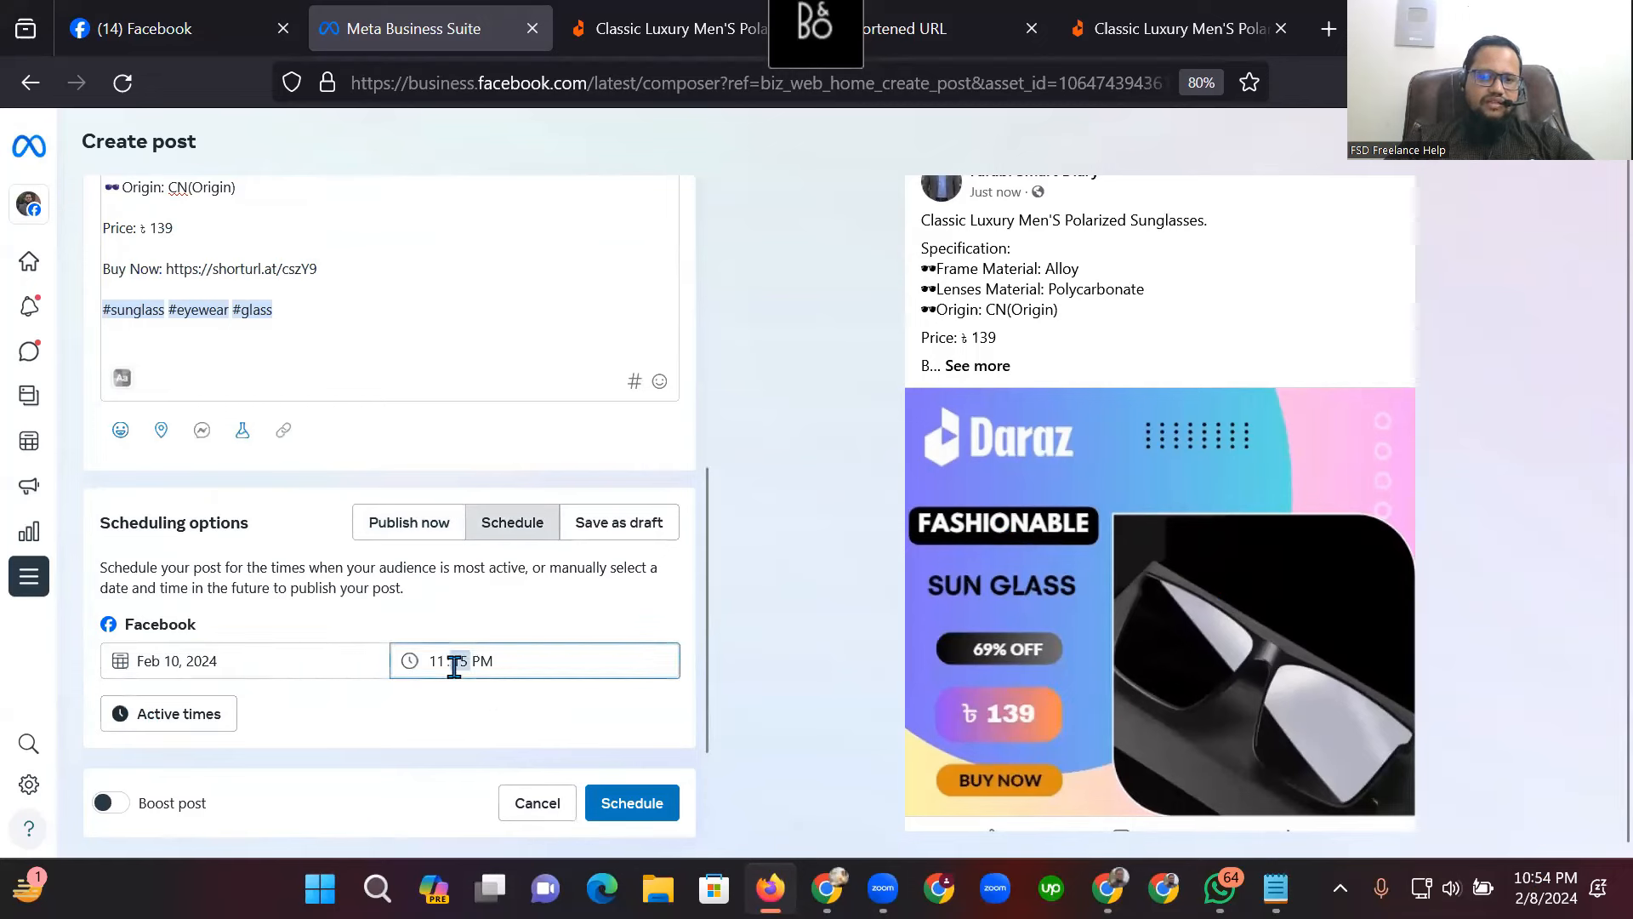
click(483, 662)
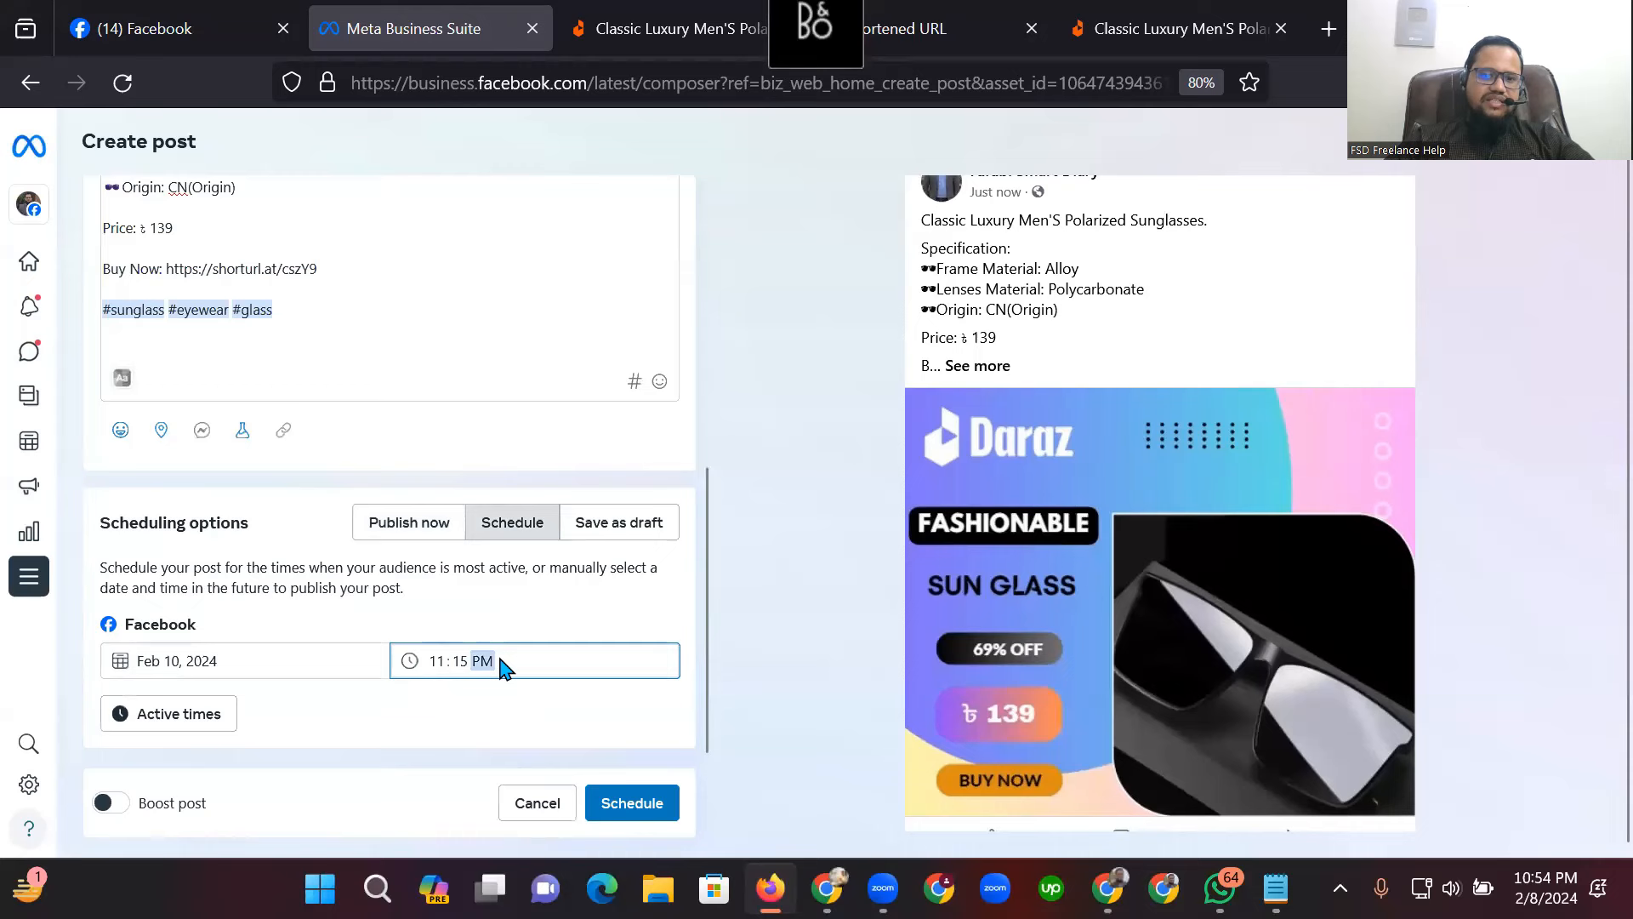
click(435, 661)
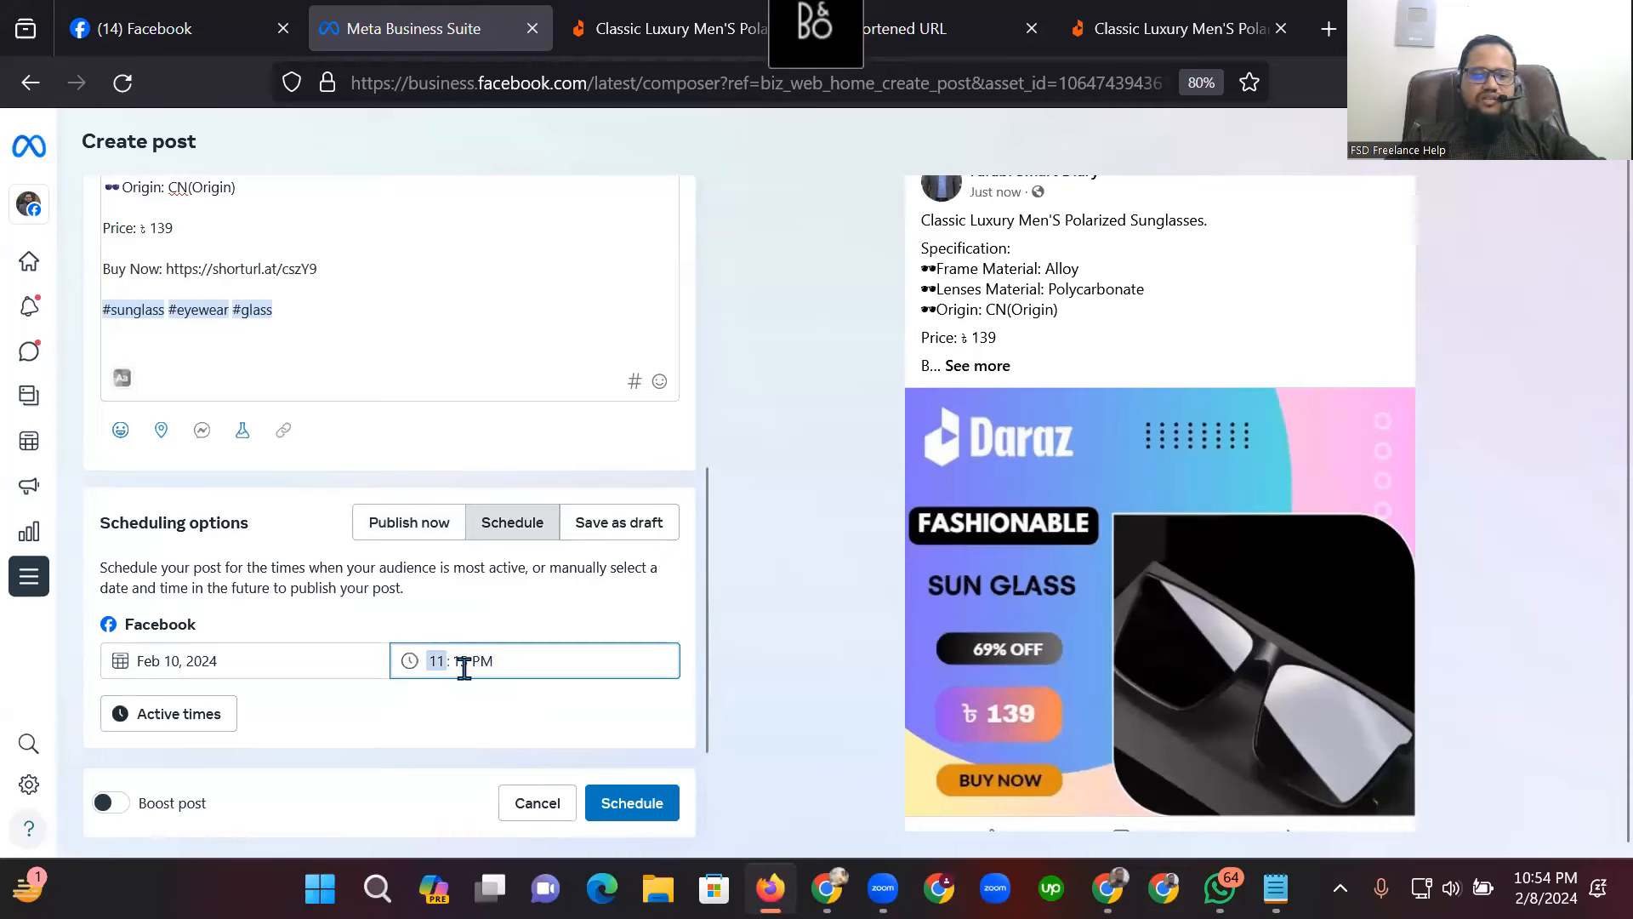
key(Down)
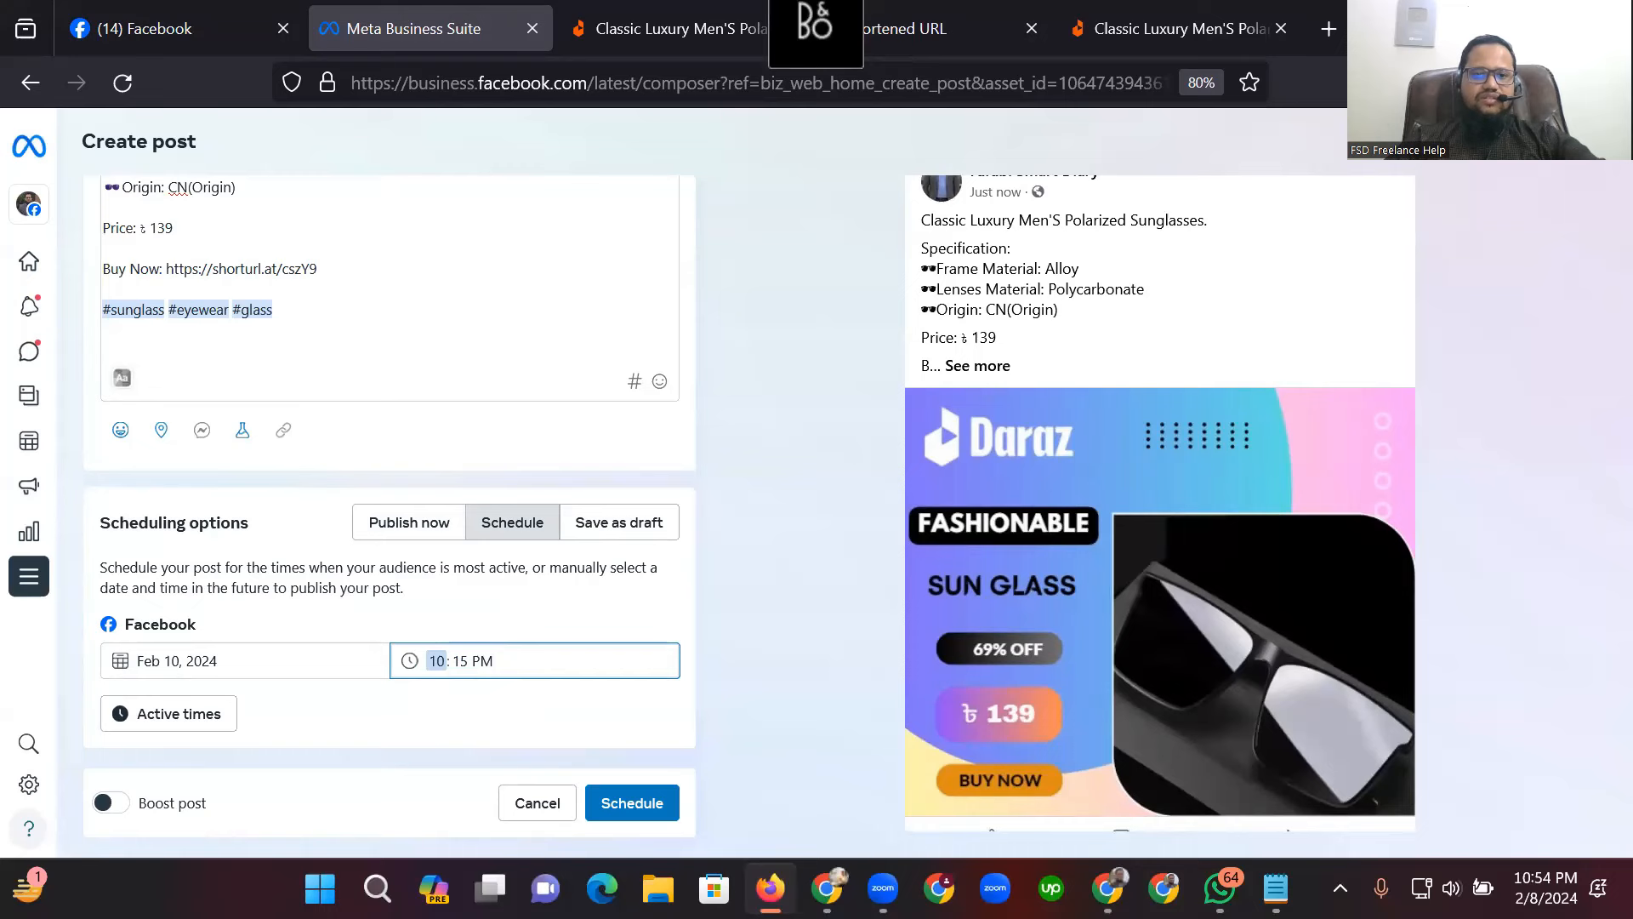
click(467, 661)
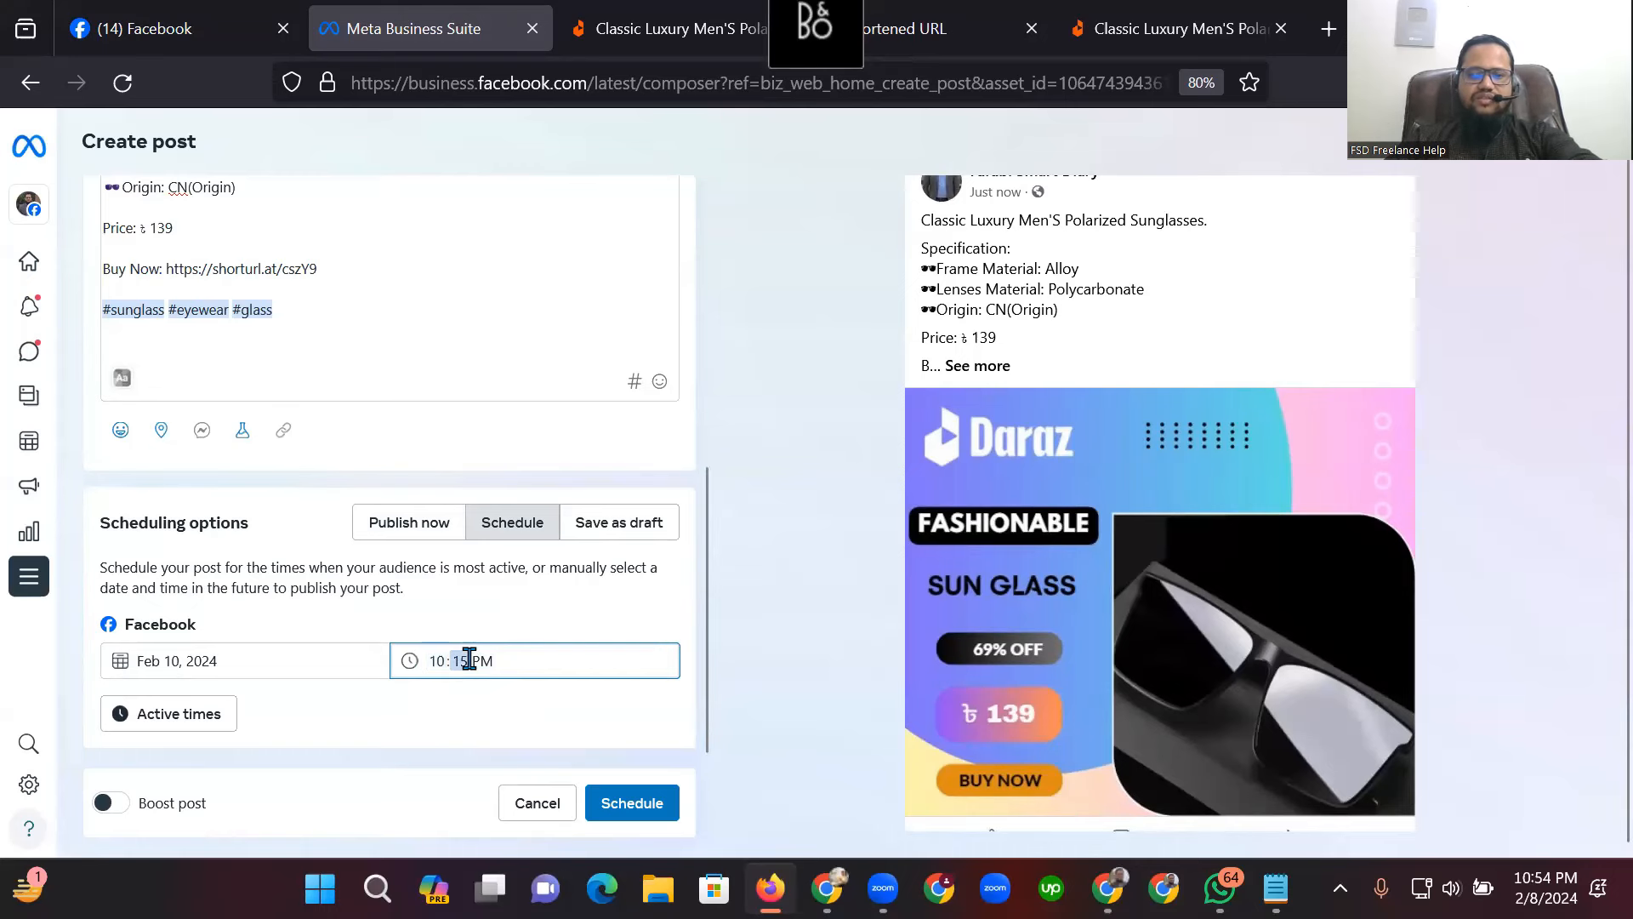
text(00)
click(500, 670)
click(483, 660)
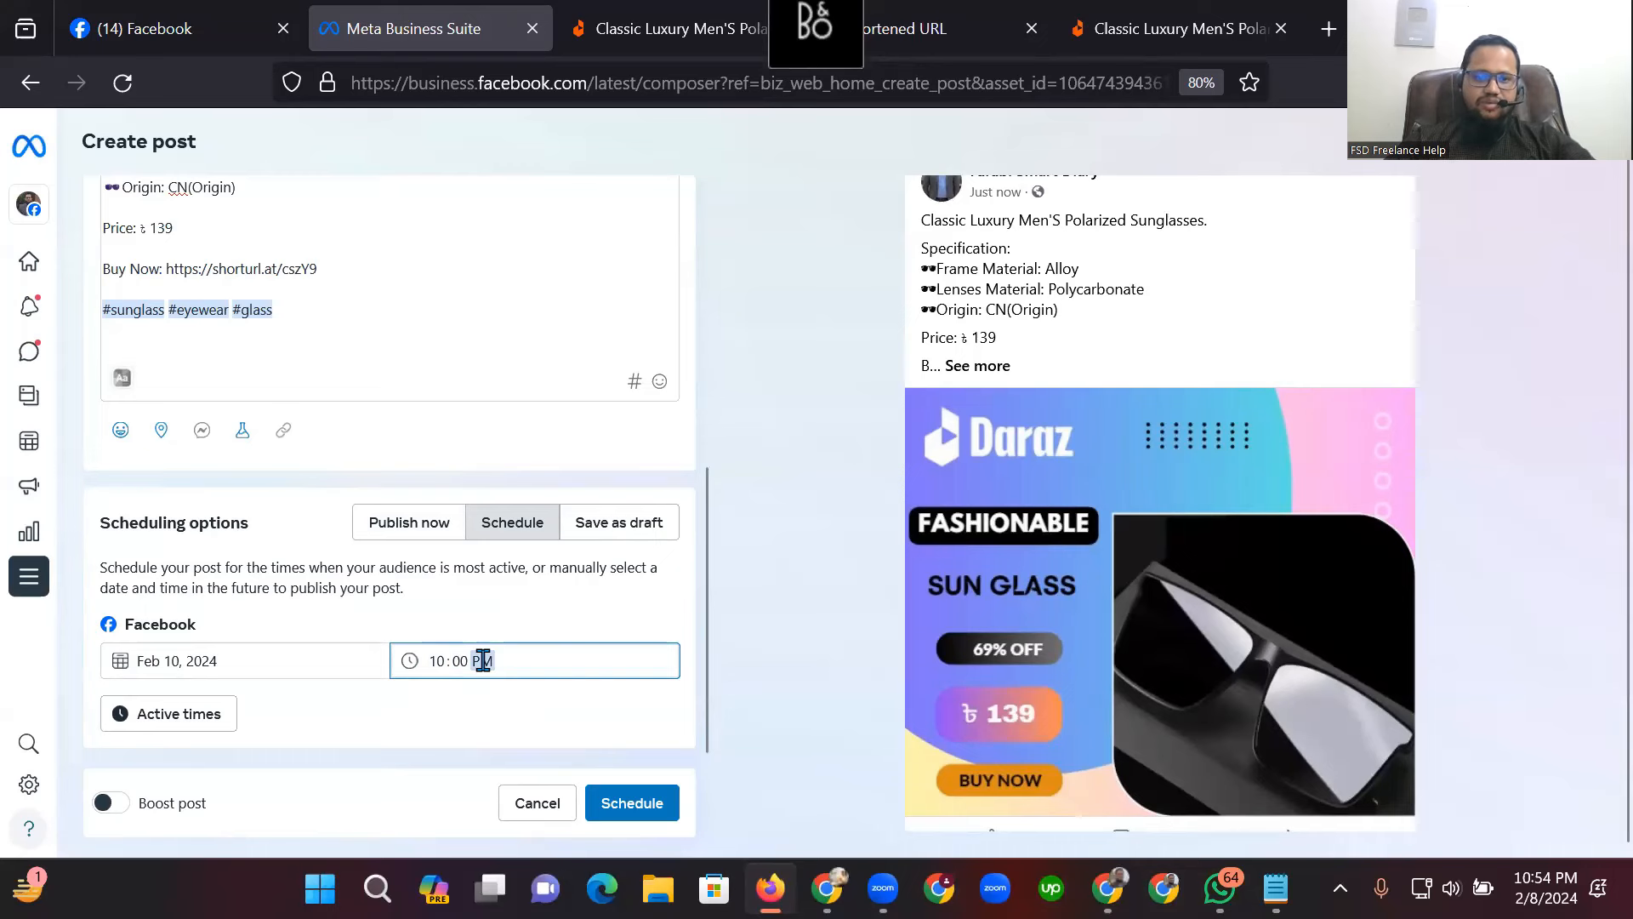
key(a)
click(500, 711)
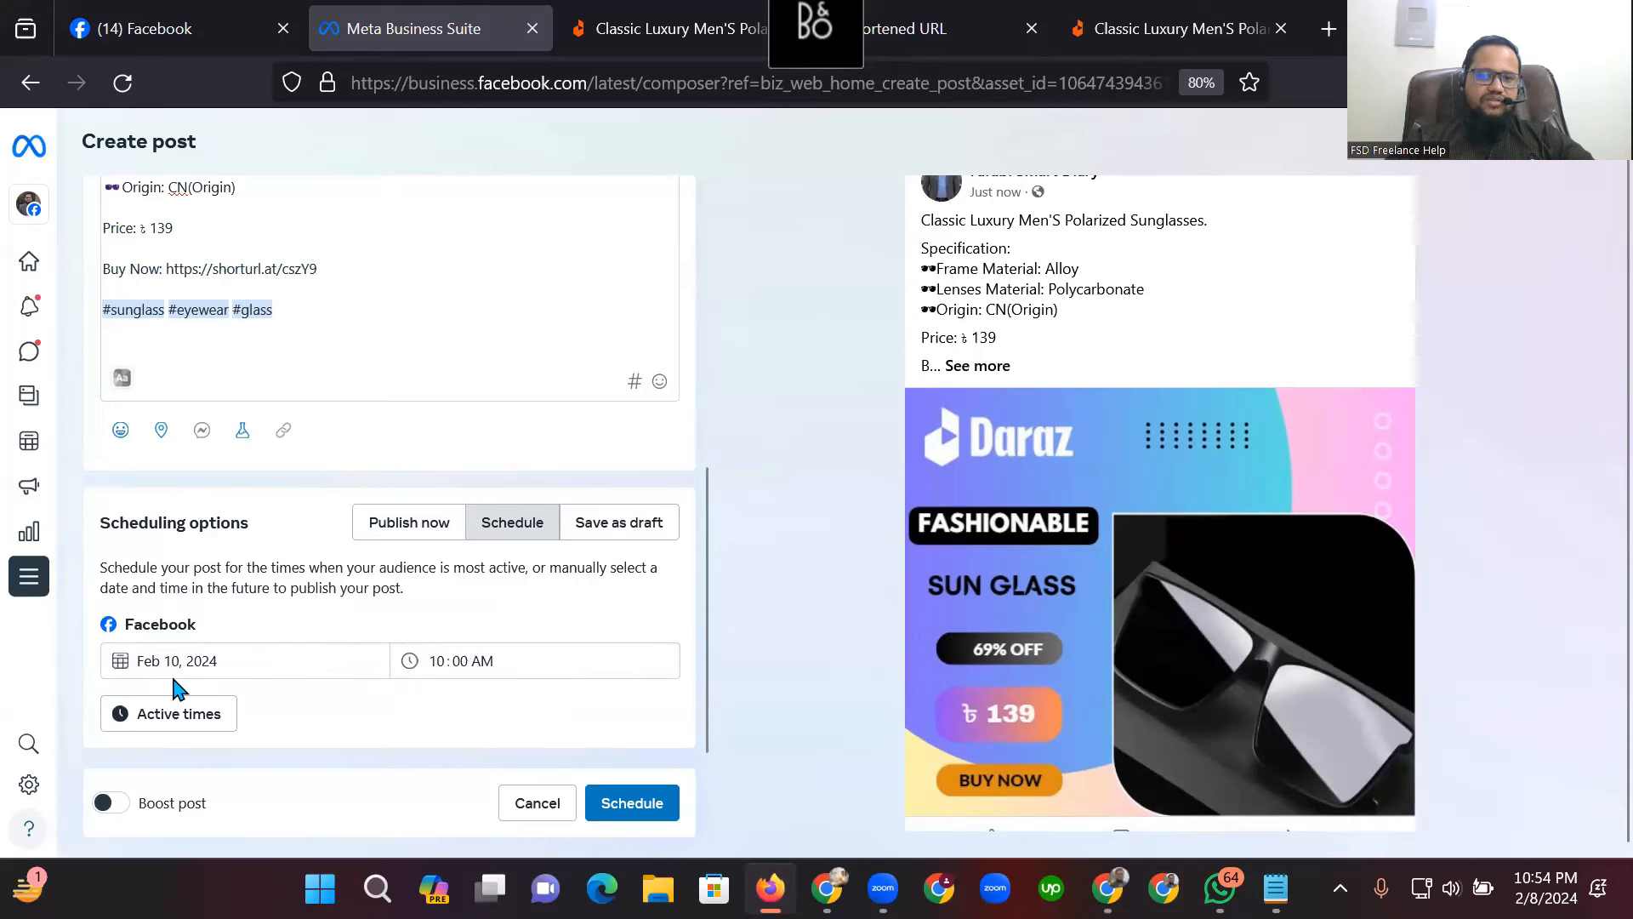
Change the scheduled publishing time to 09:30 PM.
click(438, 661)
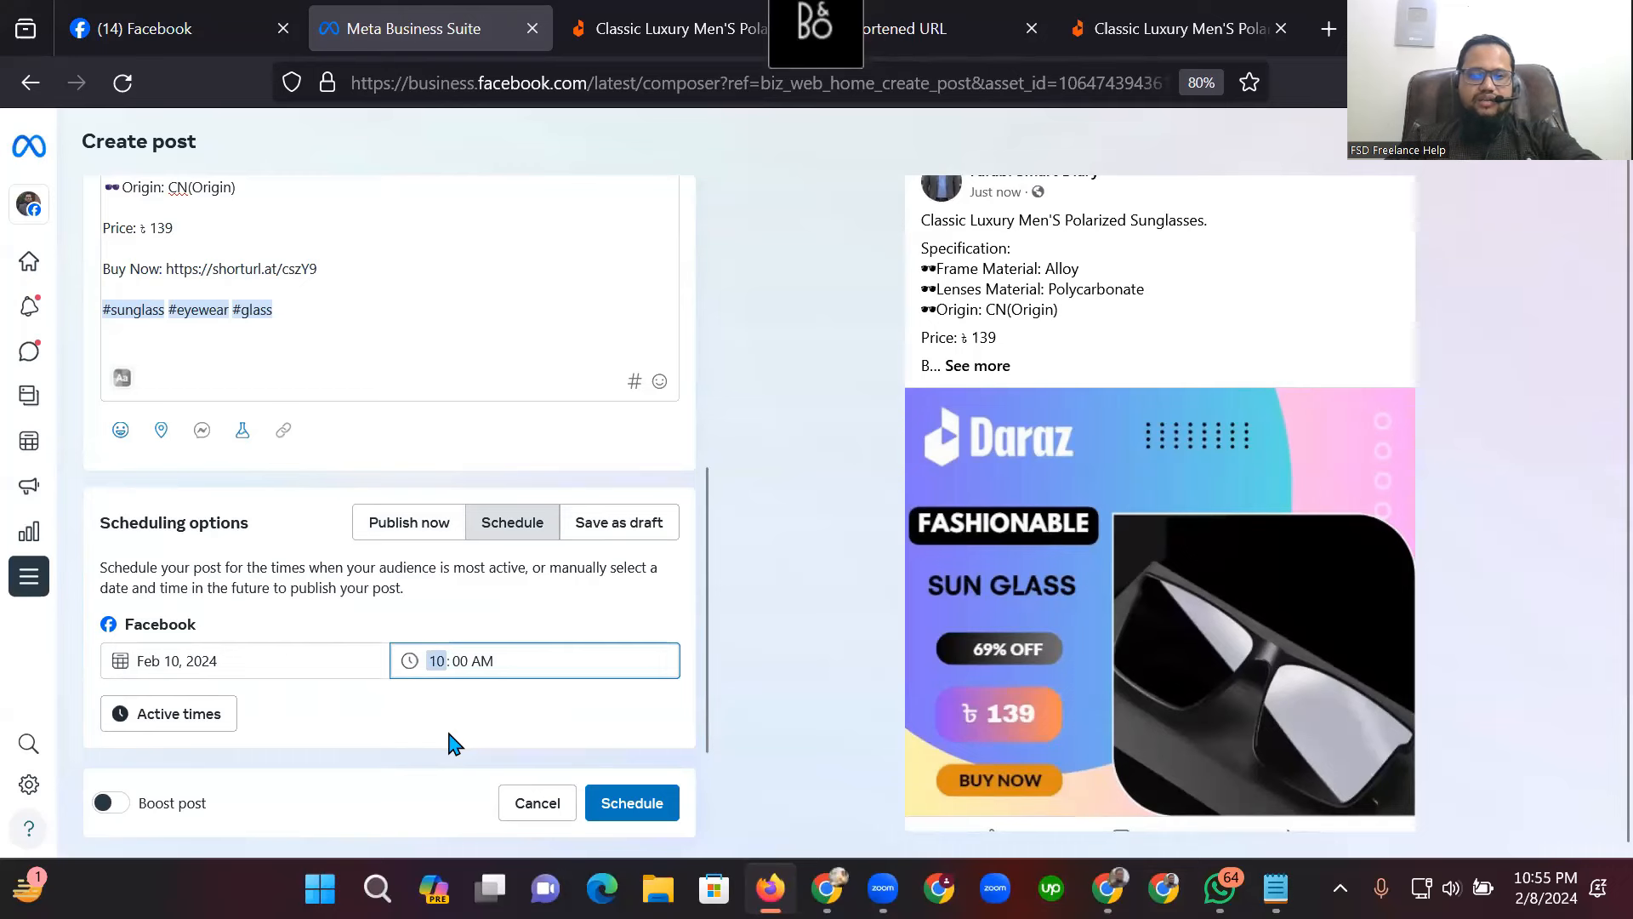
key(Down)
click(460, 661)
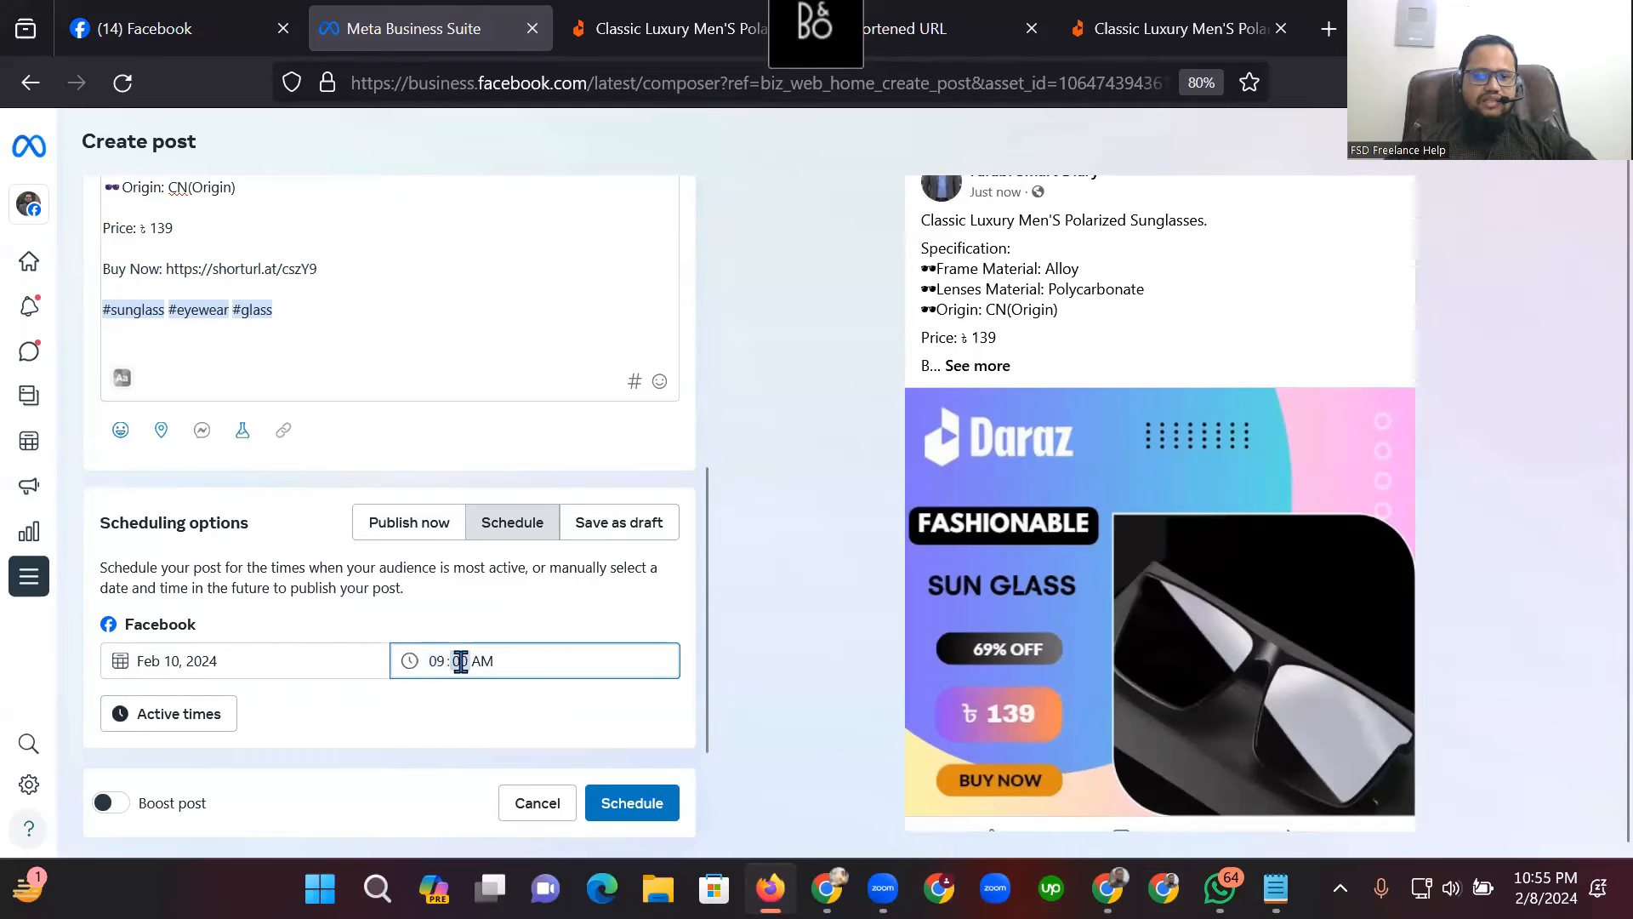
click(478, 661)
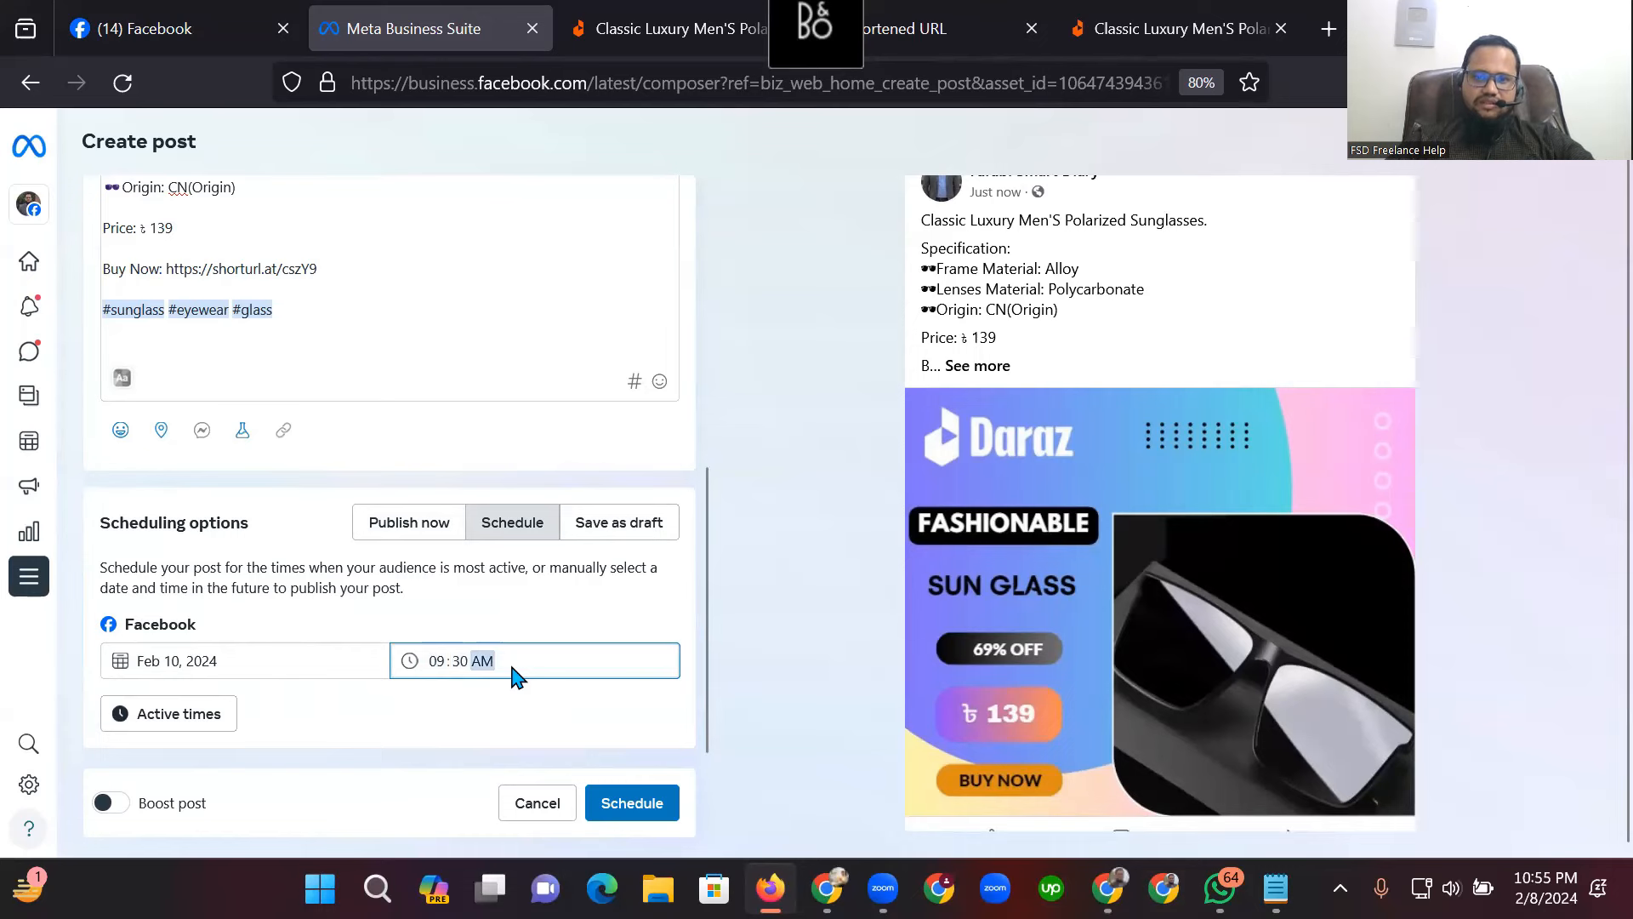
key(Down)
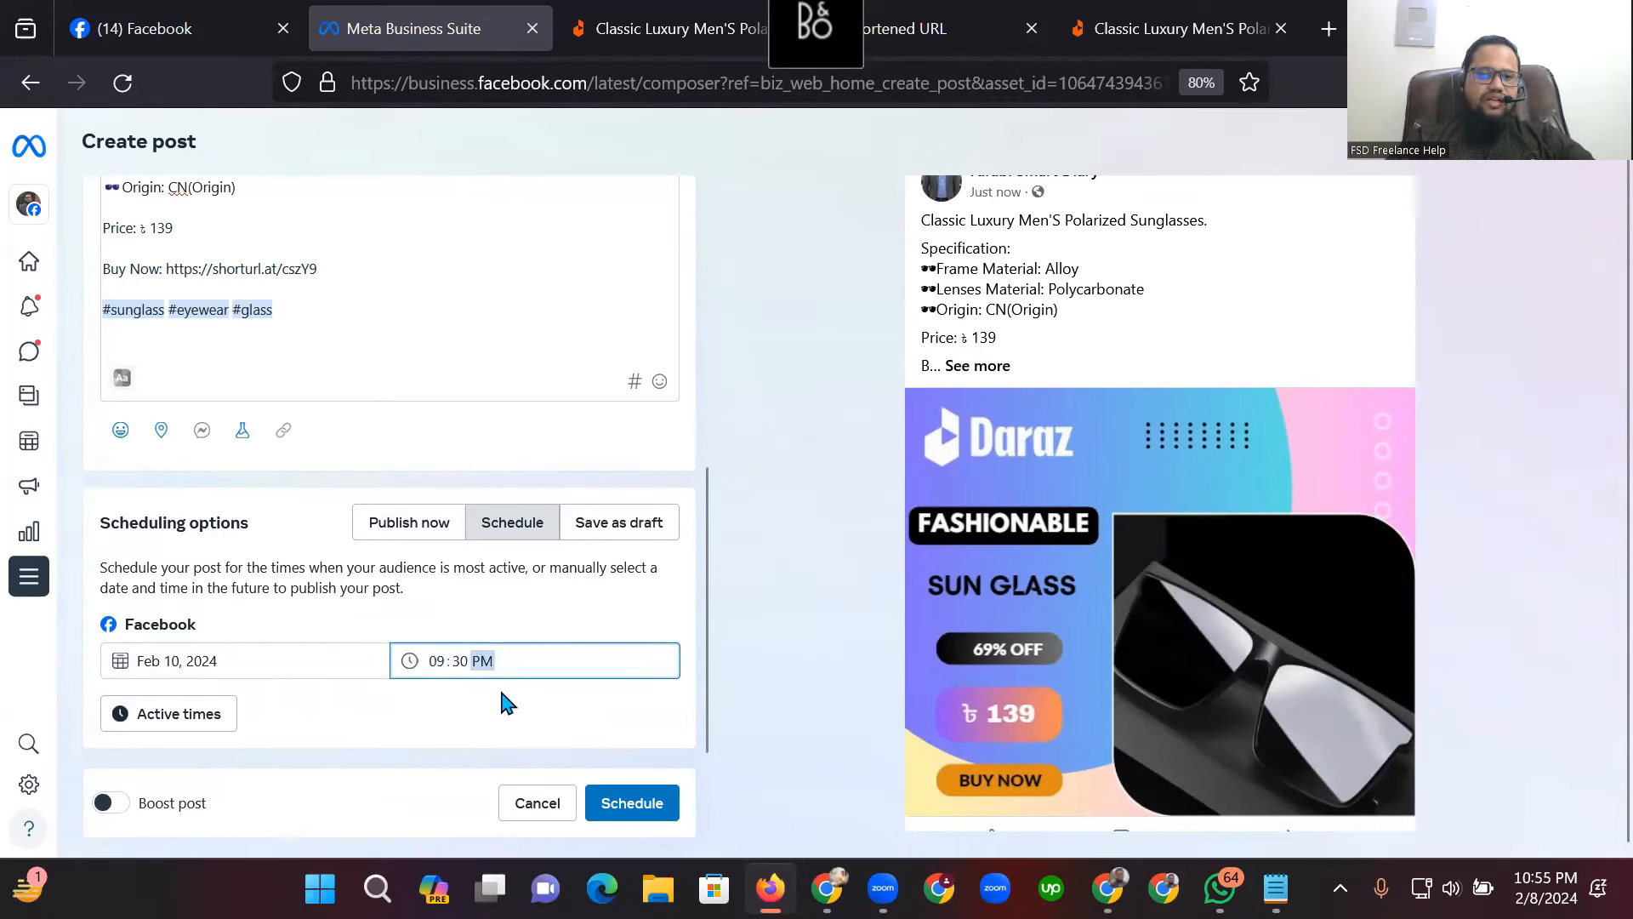
click(557, 723)
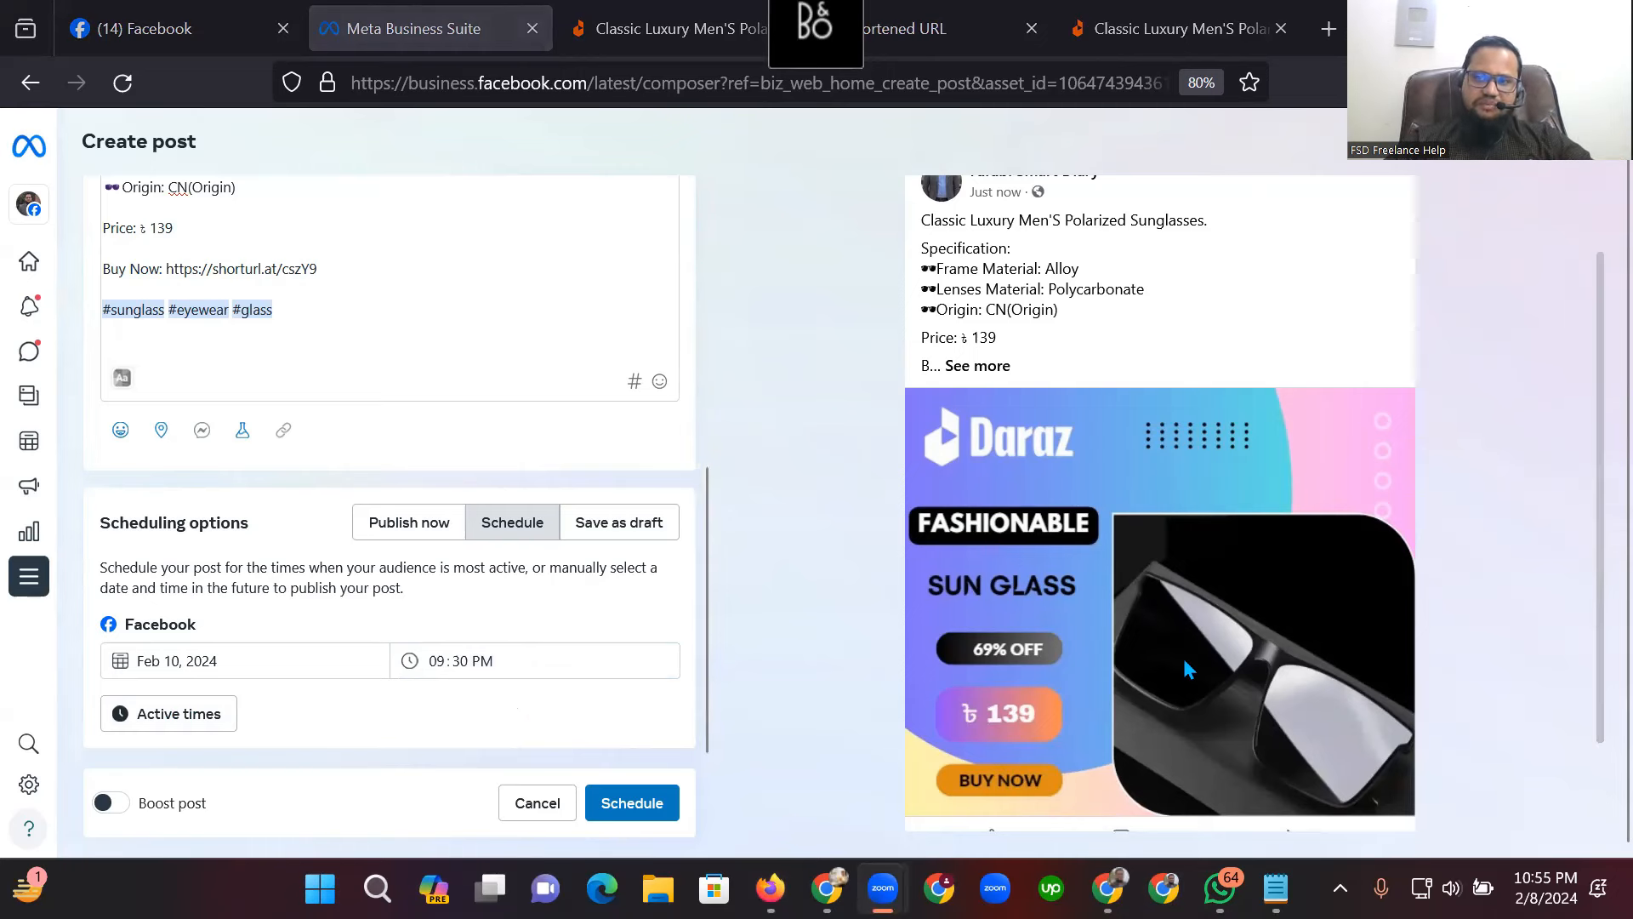
Check the suggested active times for scheduling the post and close the dialog without saving.
click(156, 719)
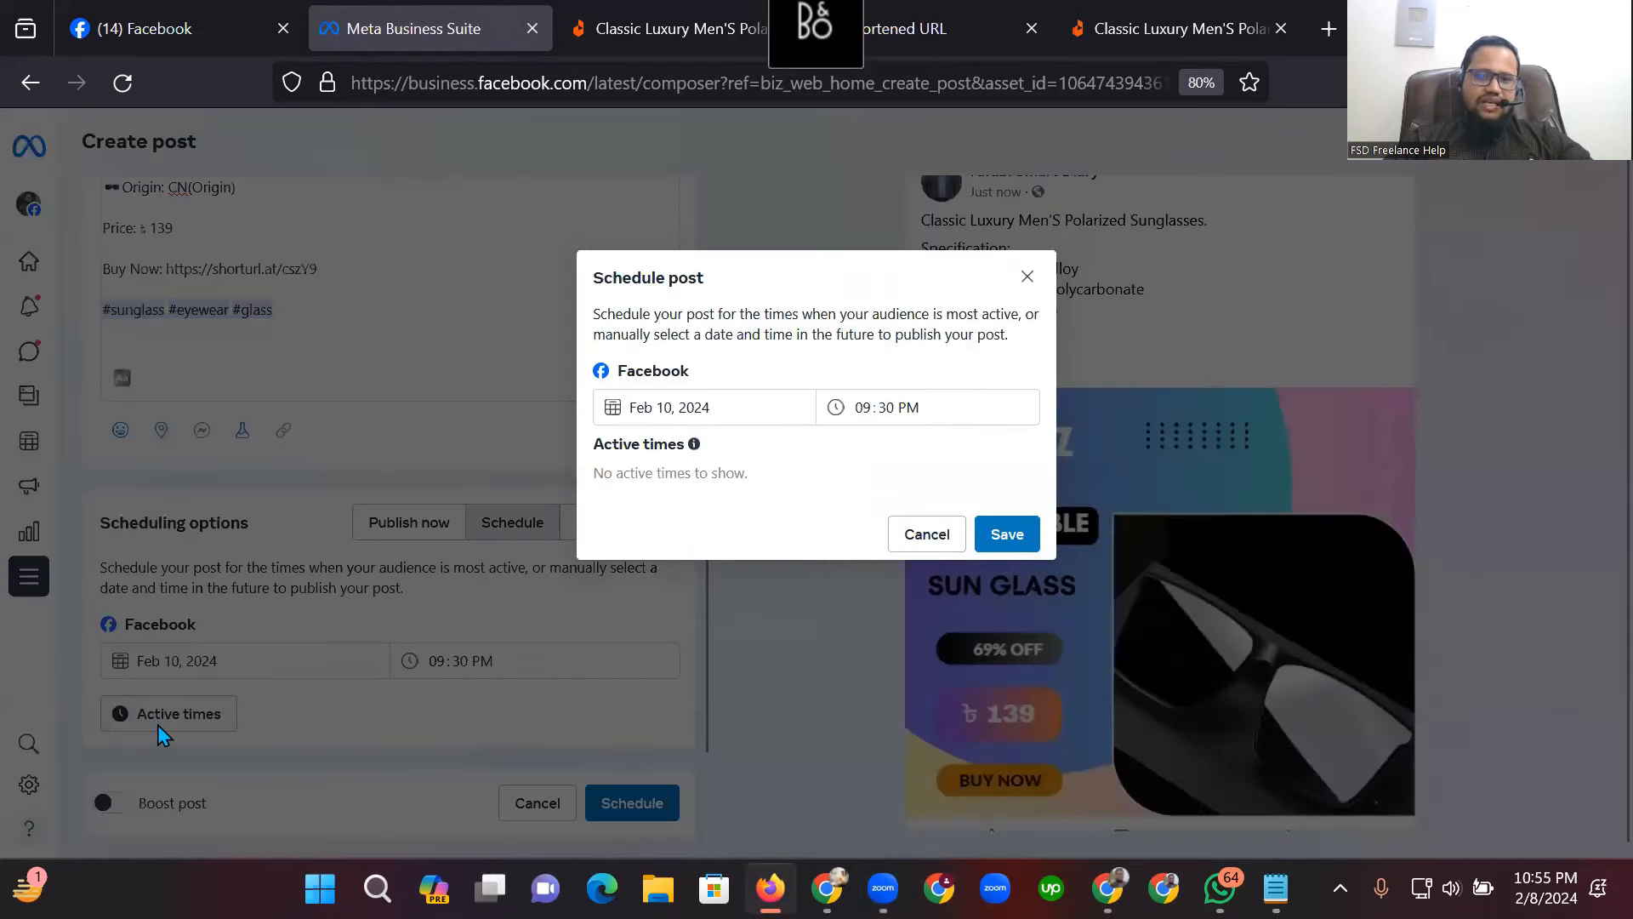
drag(593, 473, 757, 472)
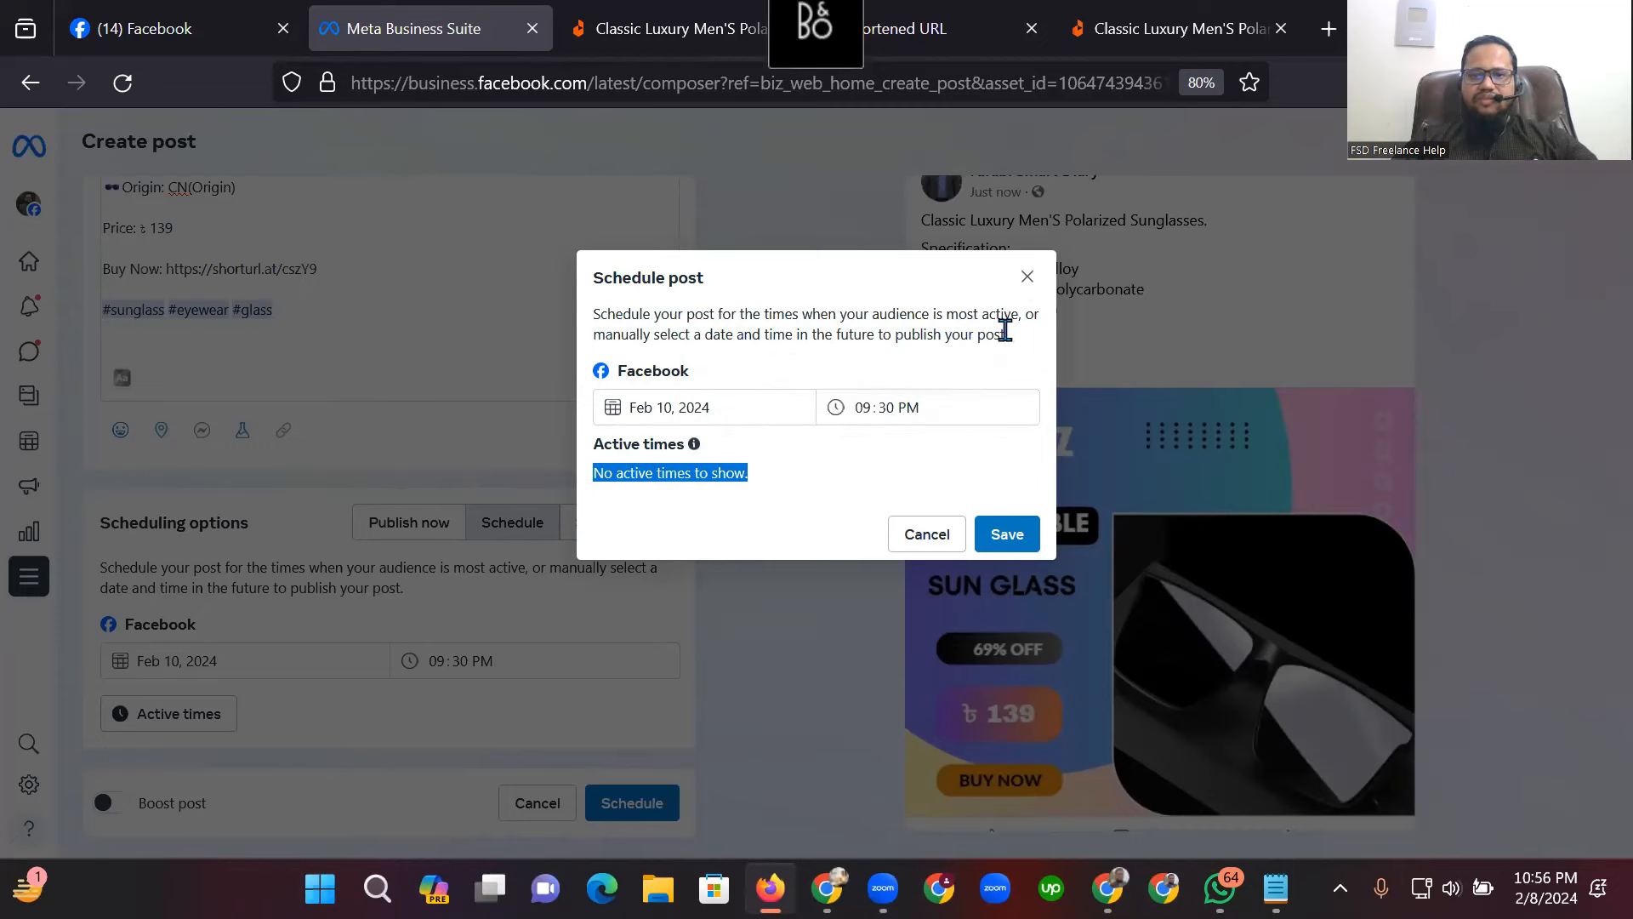
click(1027, 278)
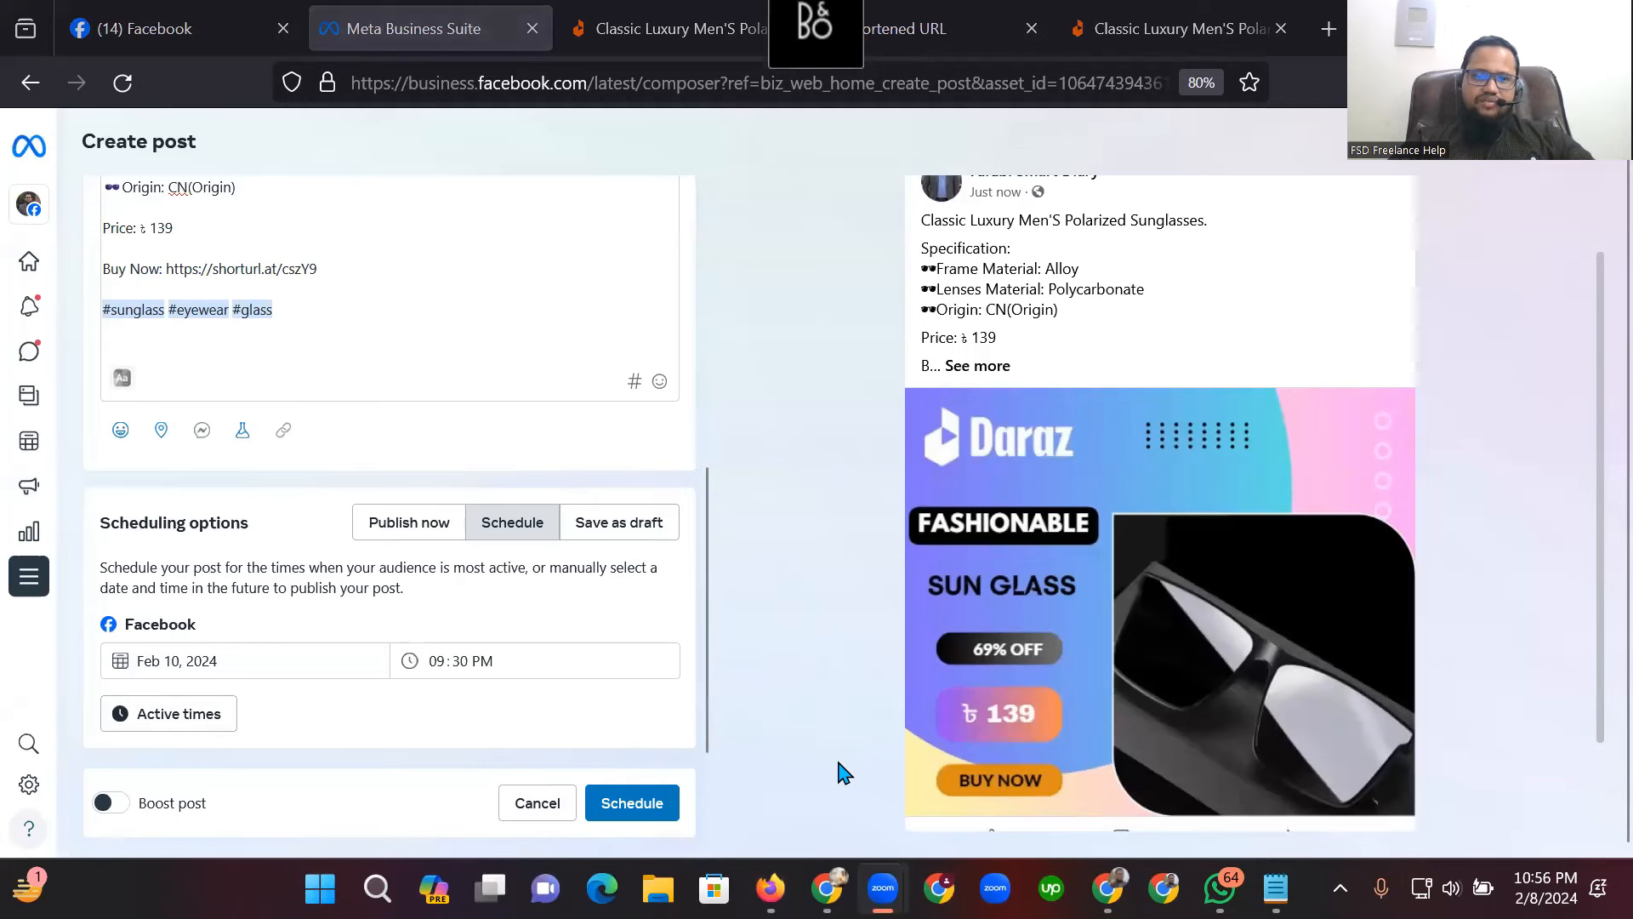
Cancel the scheduled sunglasses post, discard its changes and start a new blank post.
click(533, 817)
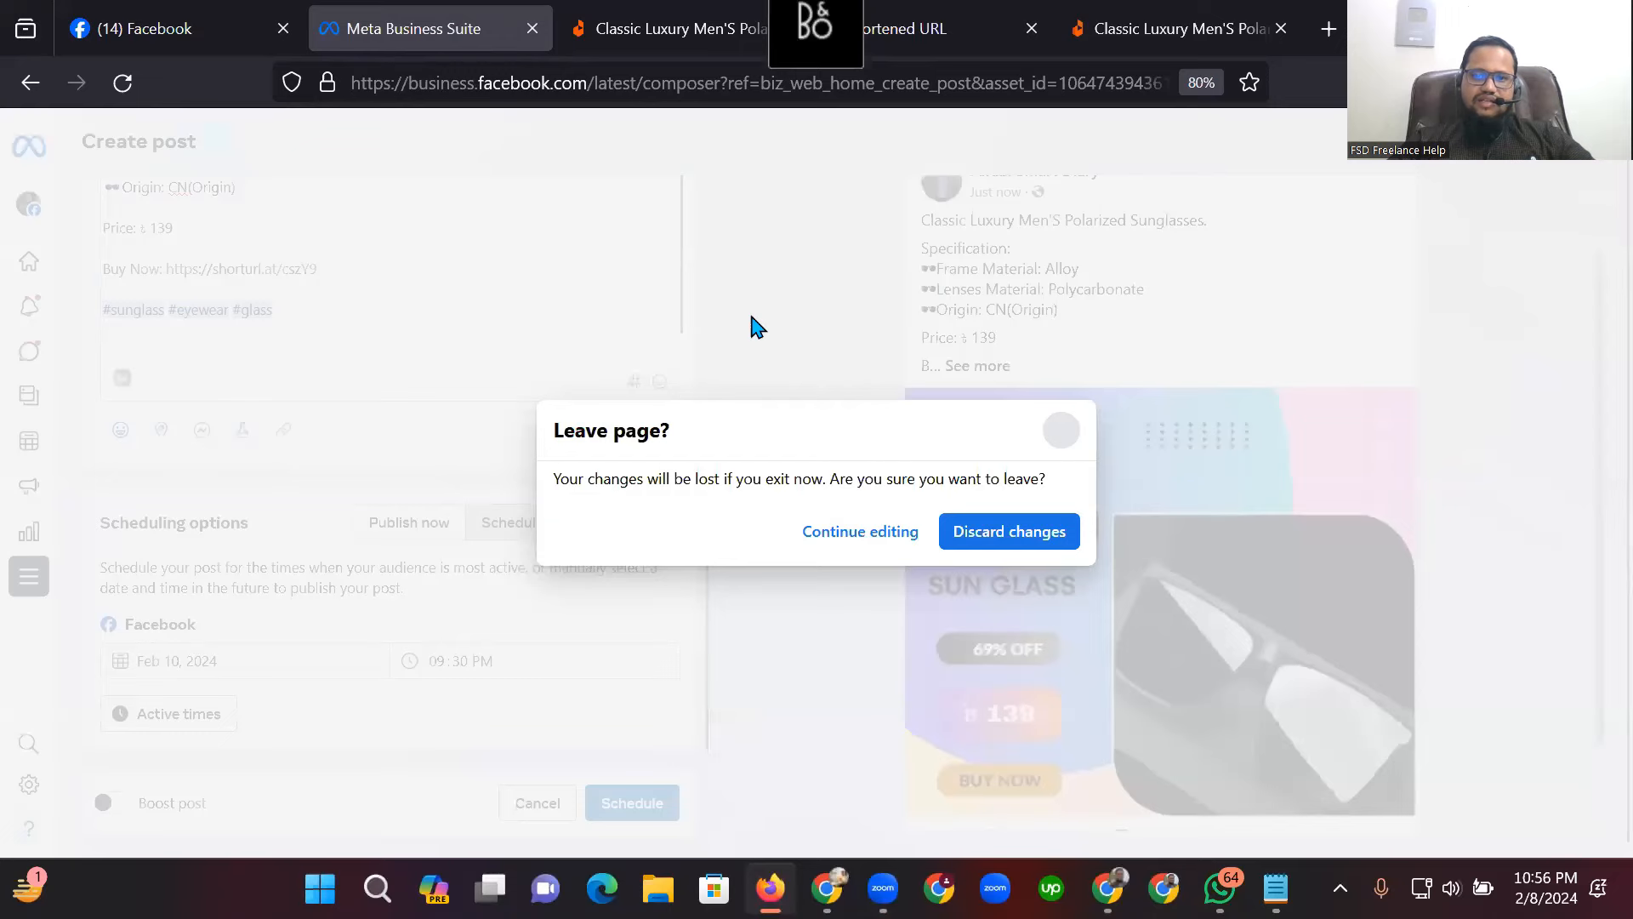
click(1000, 535)
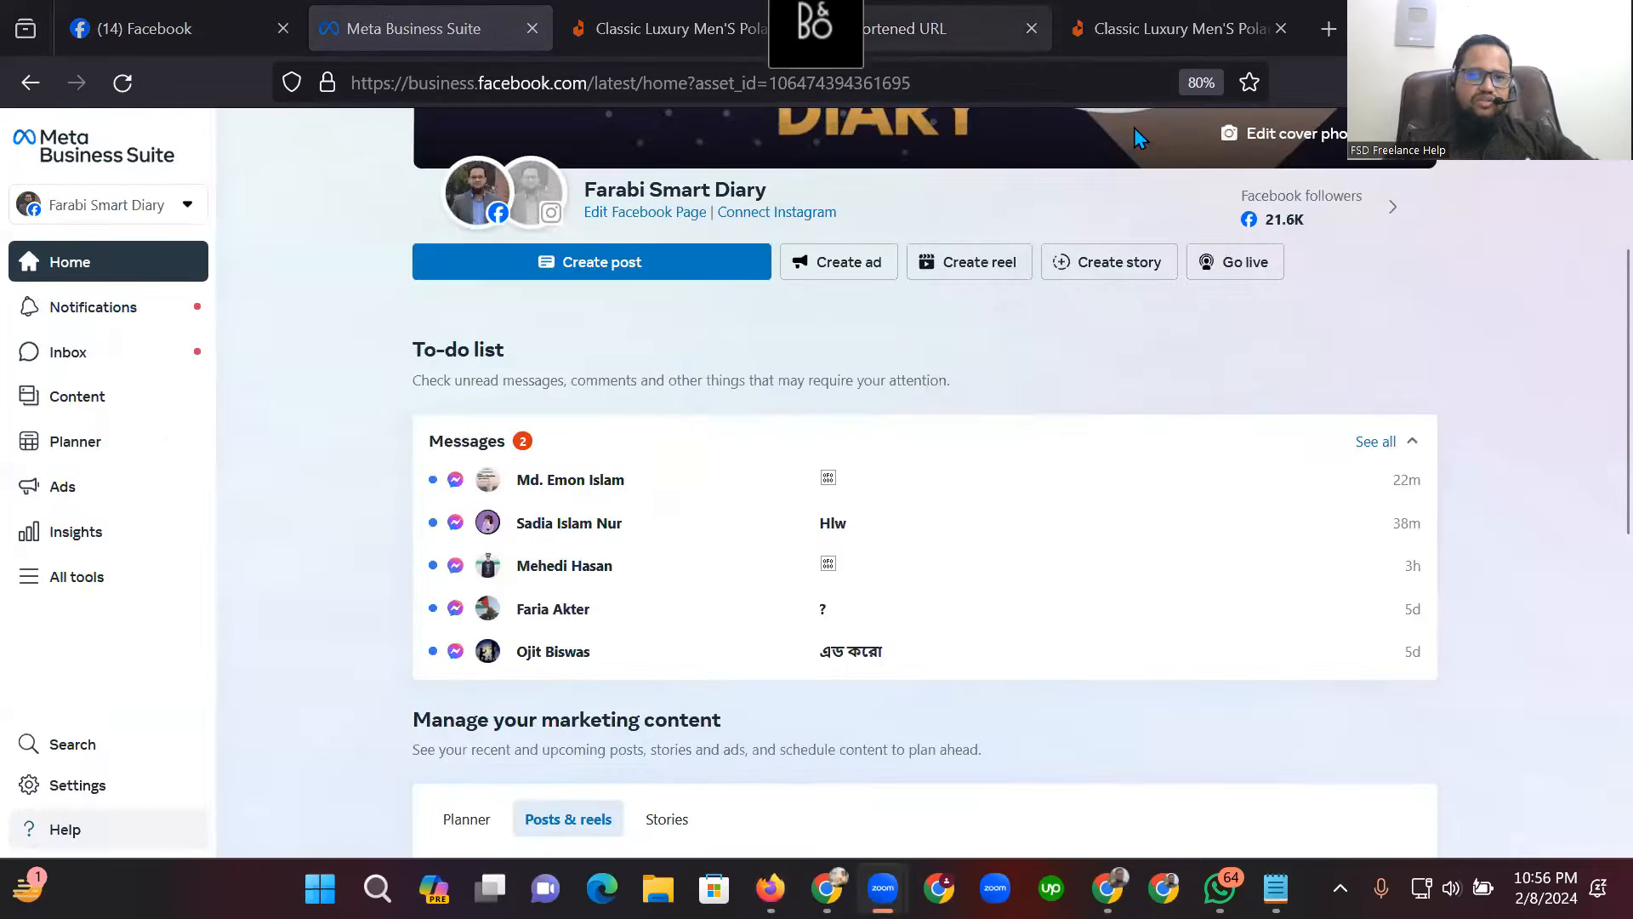
click(586, 269)
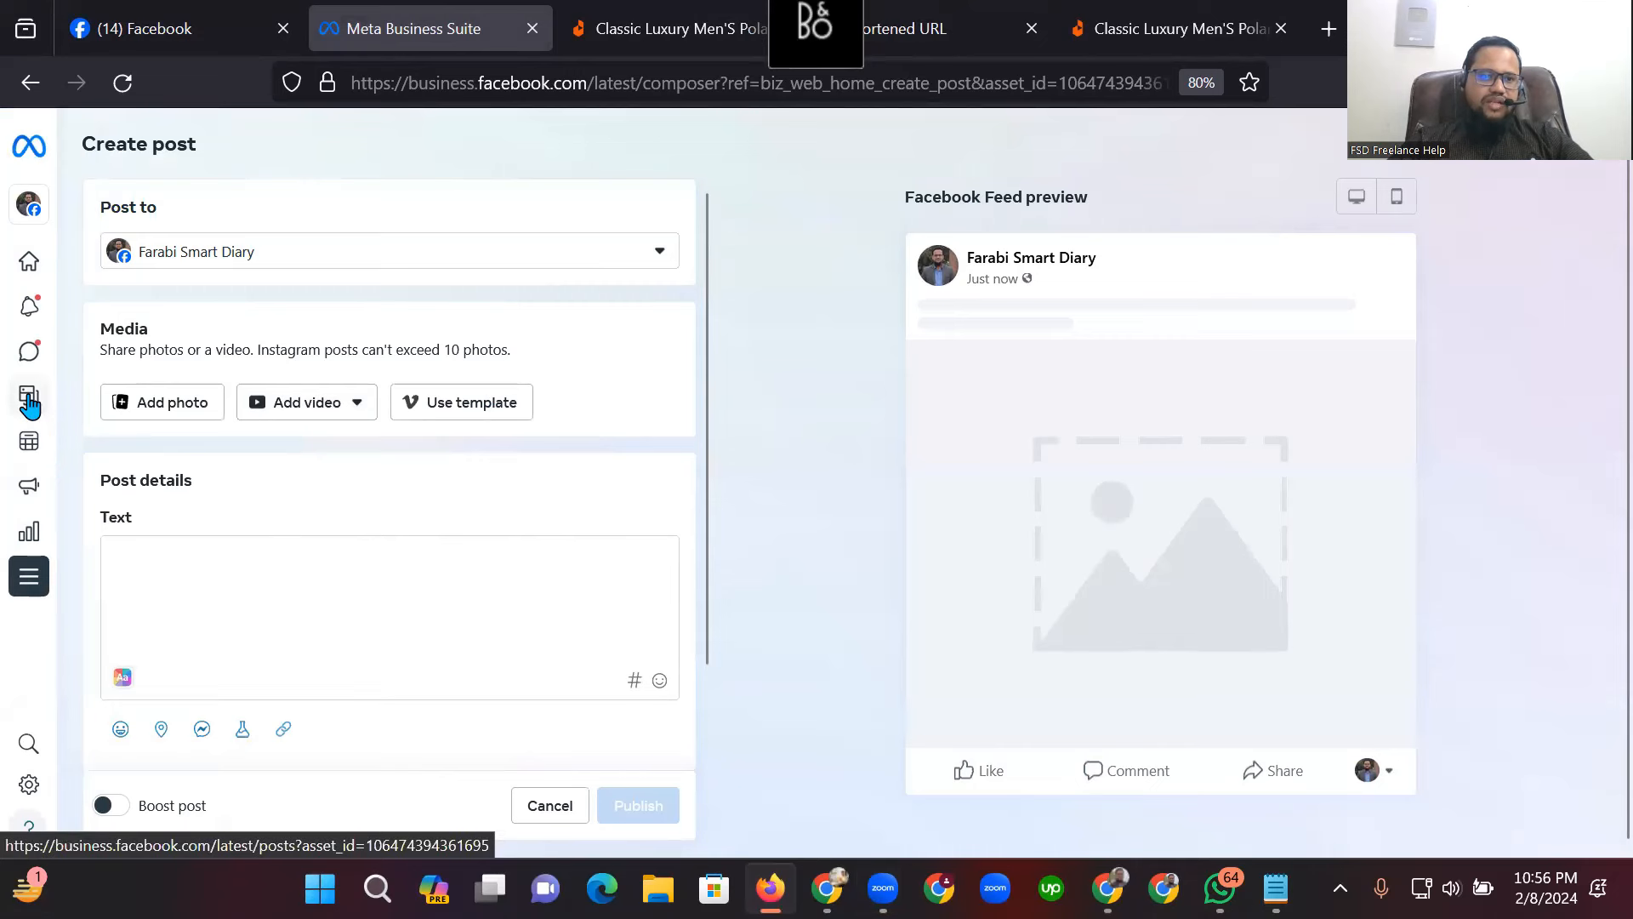
Go to the page's Content section and look through the published posts and reels with their reach and engagement.
mouse_move(30, 407)
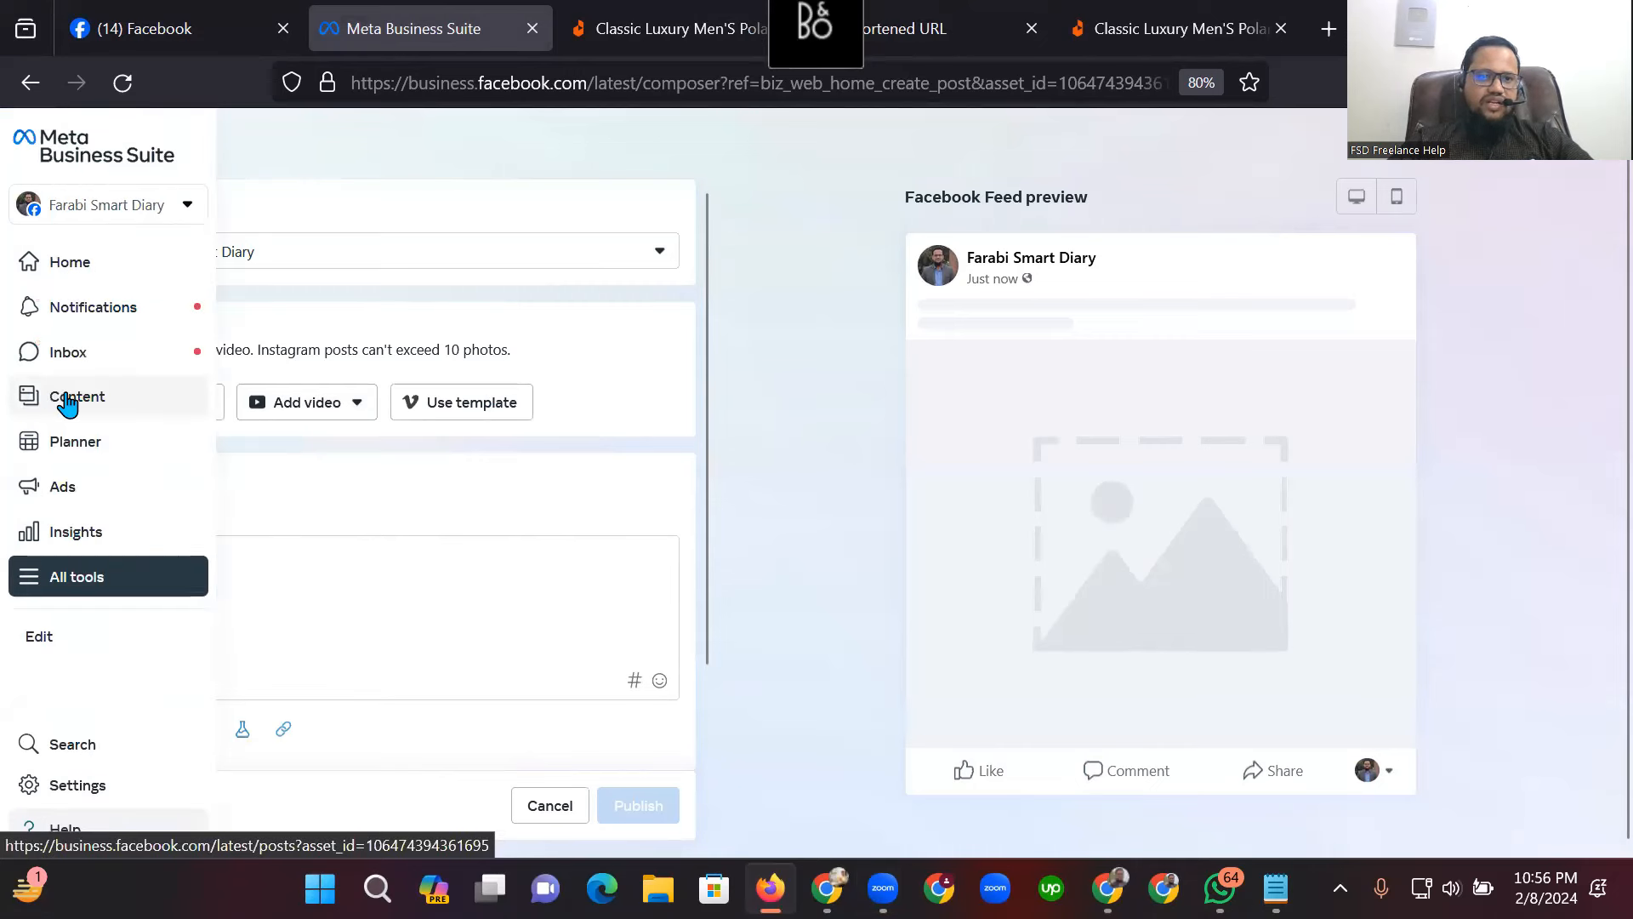
click(68, 404)
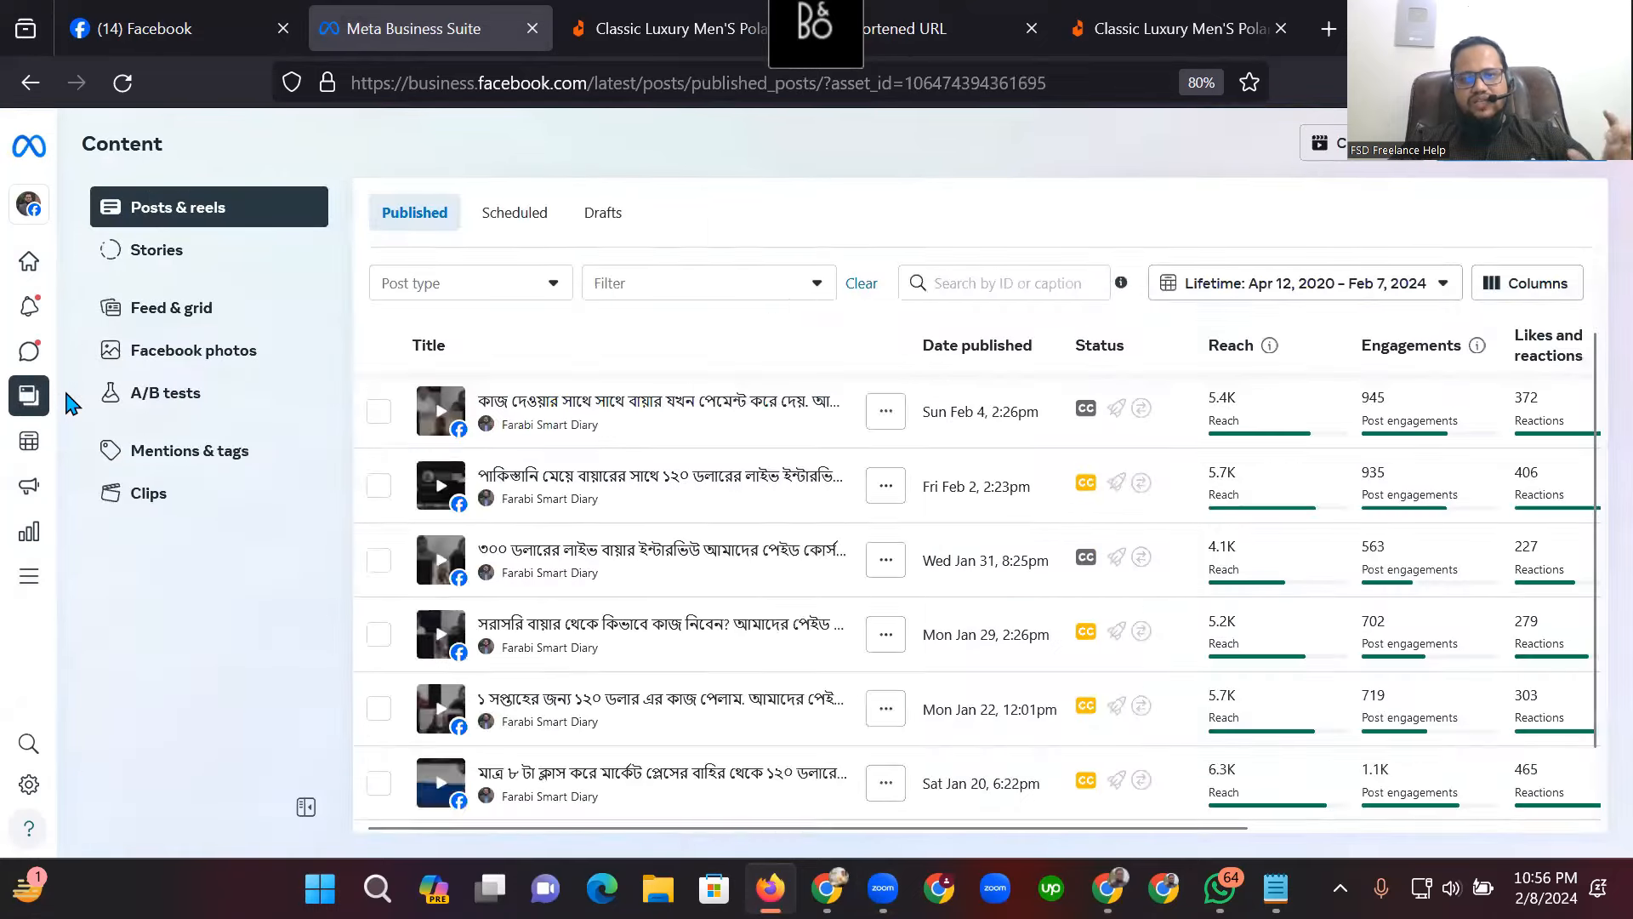
scroll(536, 514, down, 1)
scroll(553, 514, down, 1)
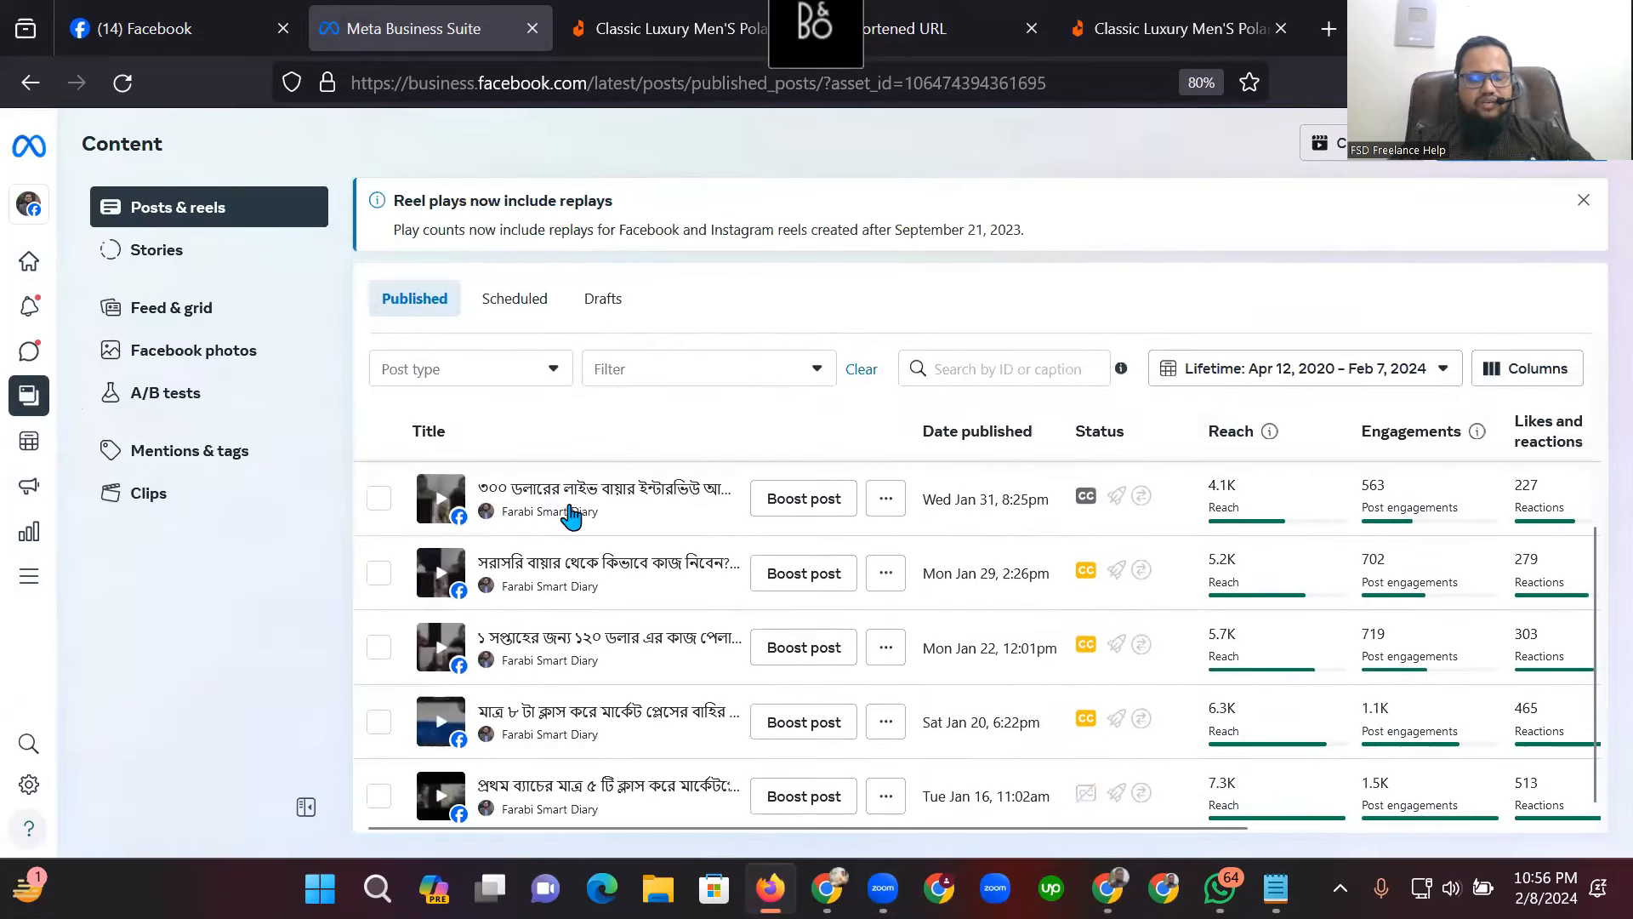
scroll(766, 579, up, 1)
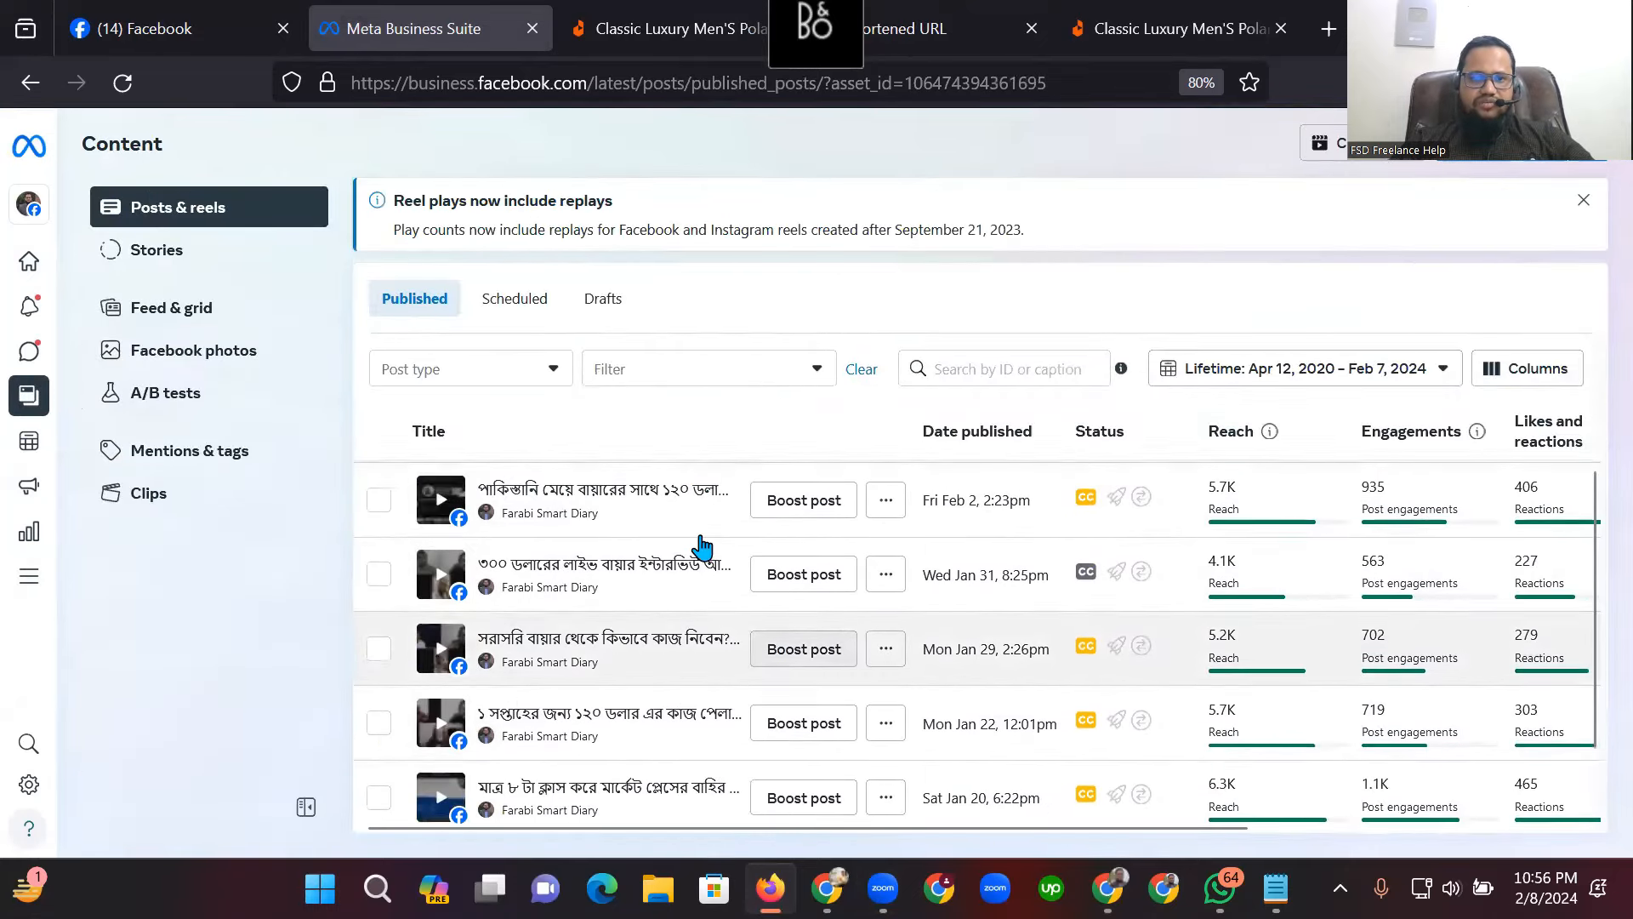
scroll(693, 553, down, 1)
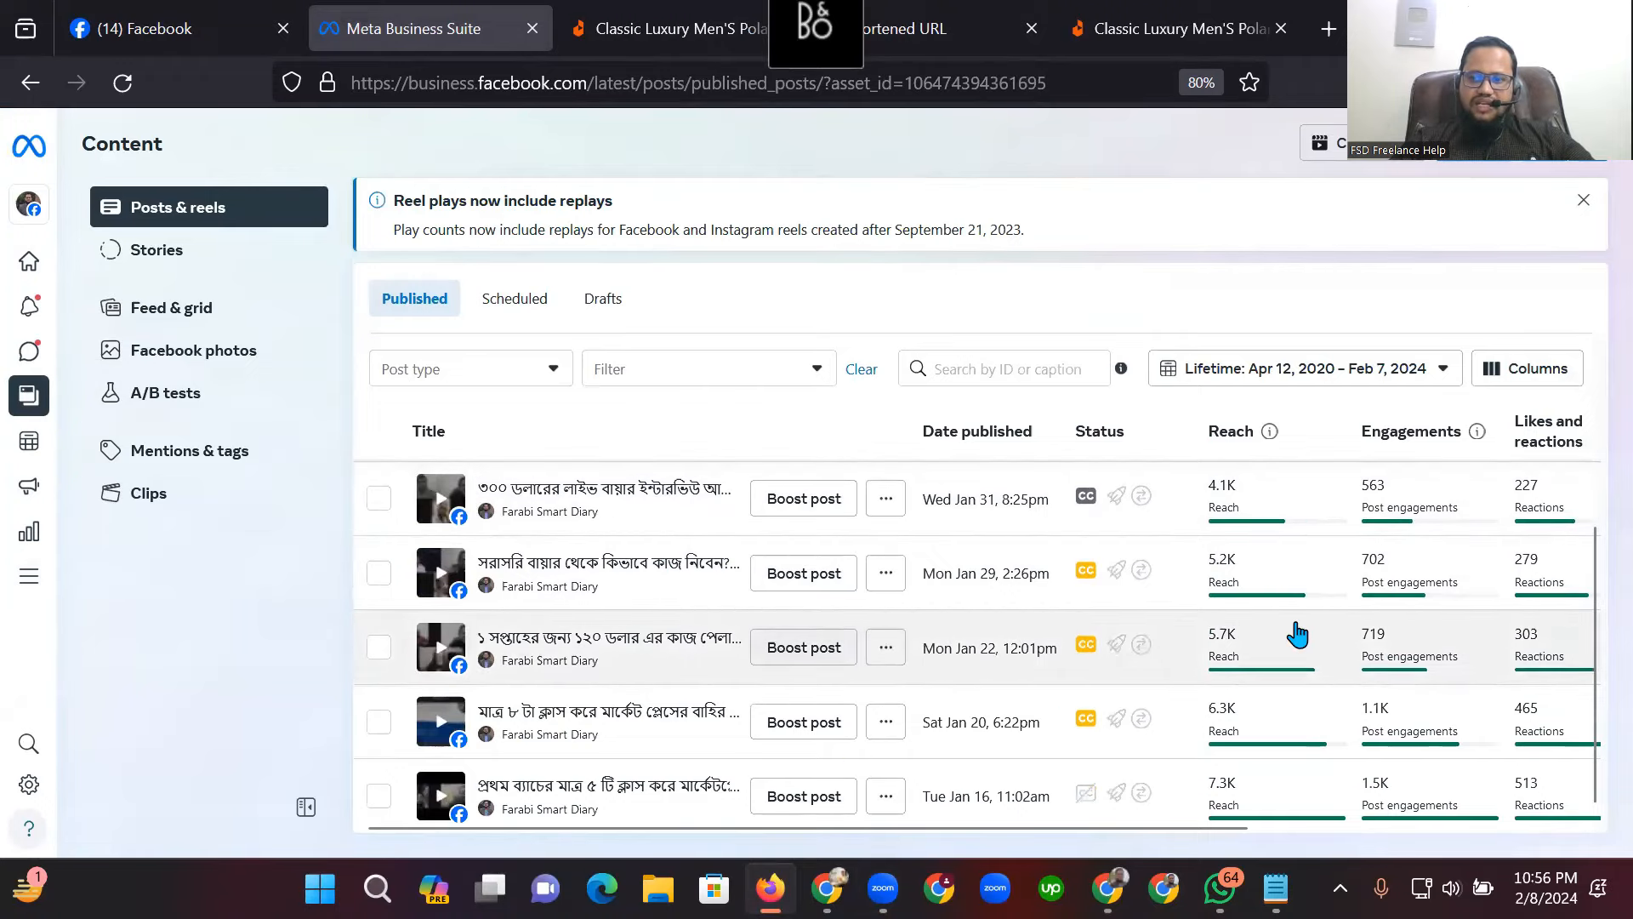
scroll(1080, 766, down, 10)
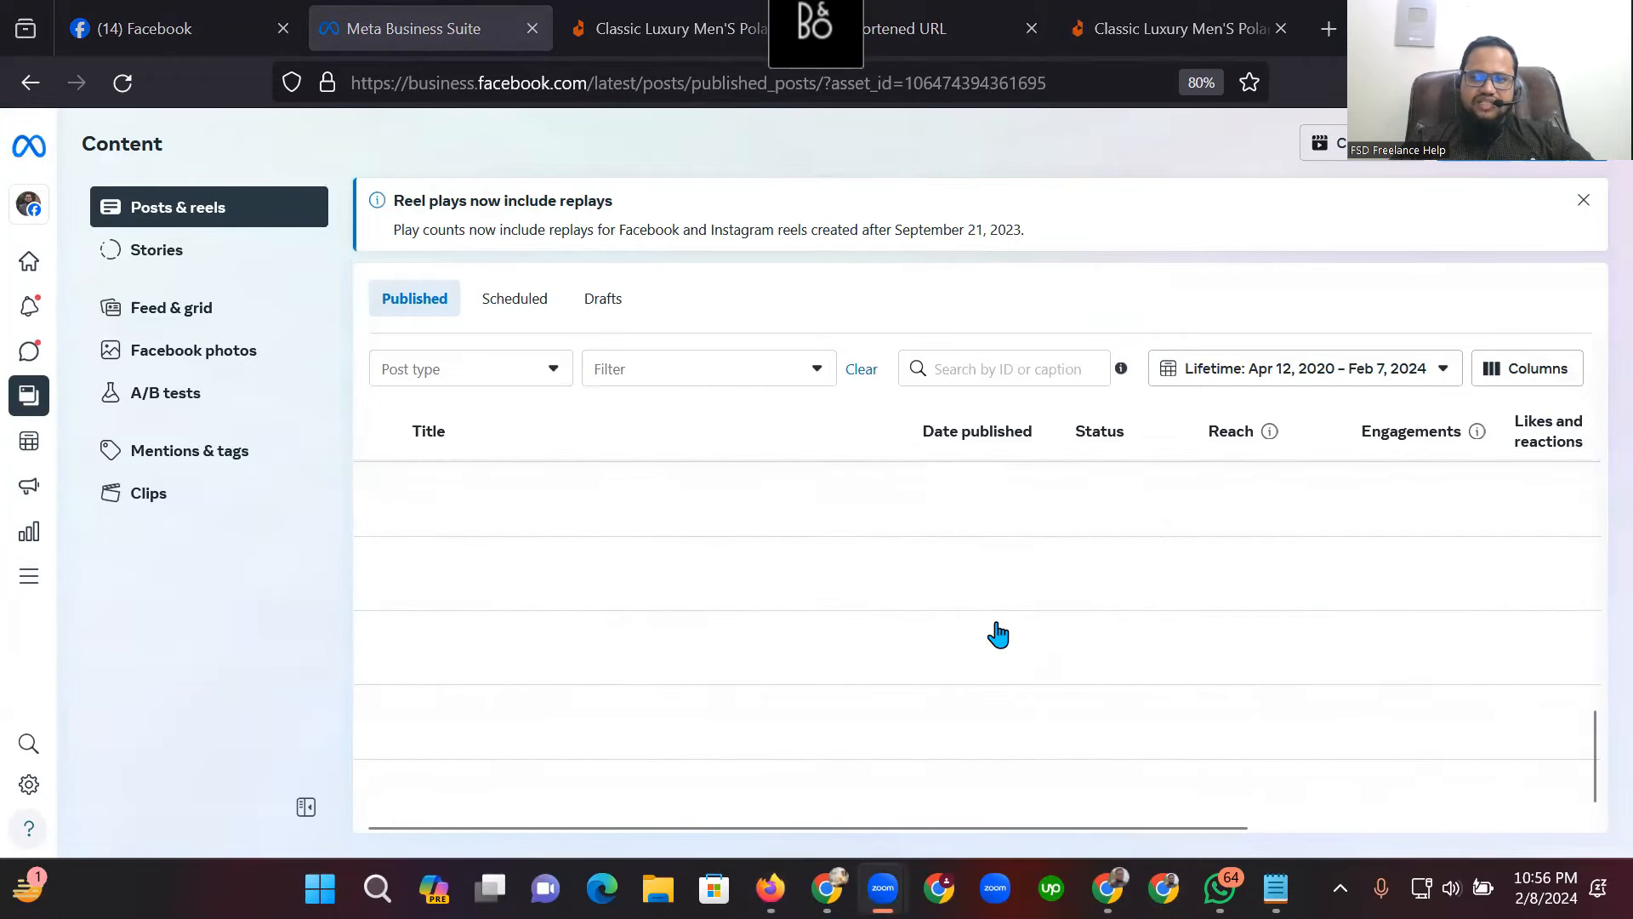
scroll(830, 659, up, 5)
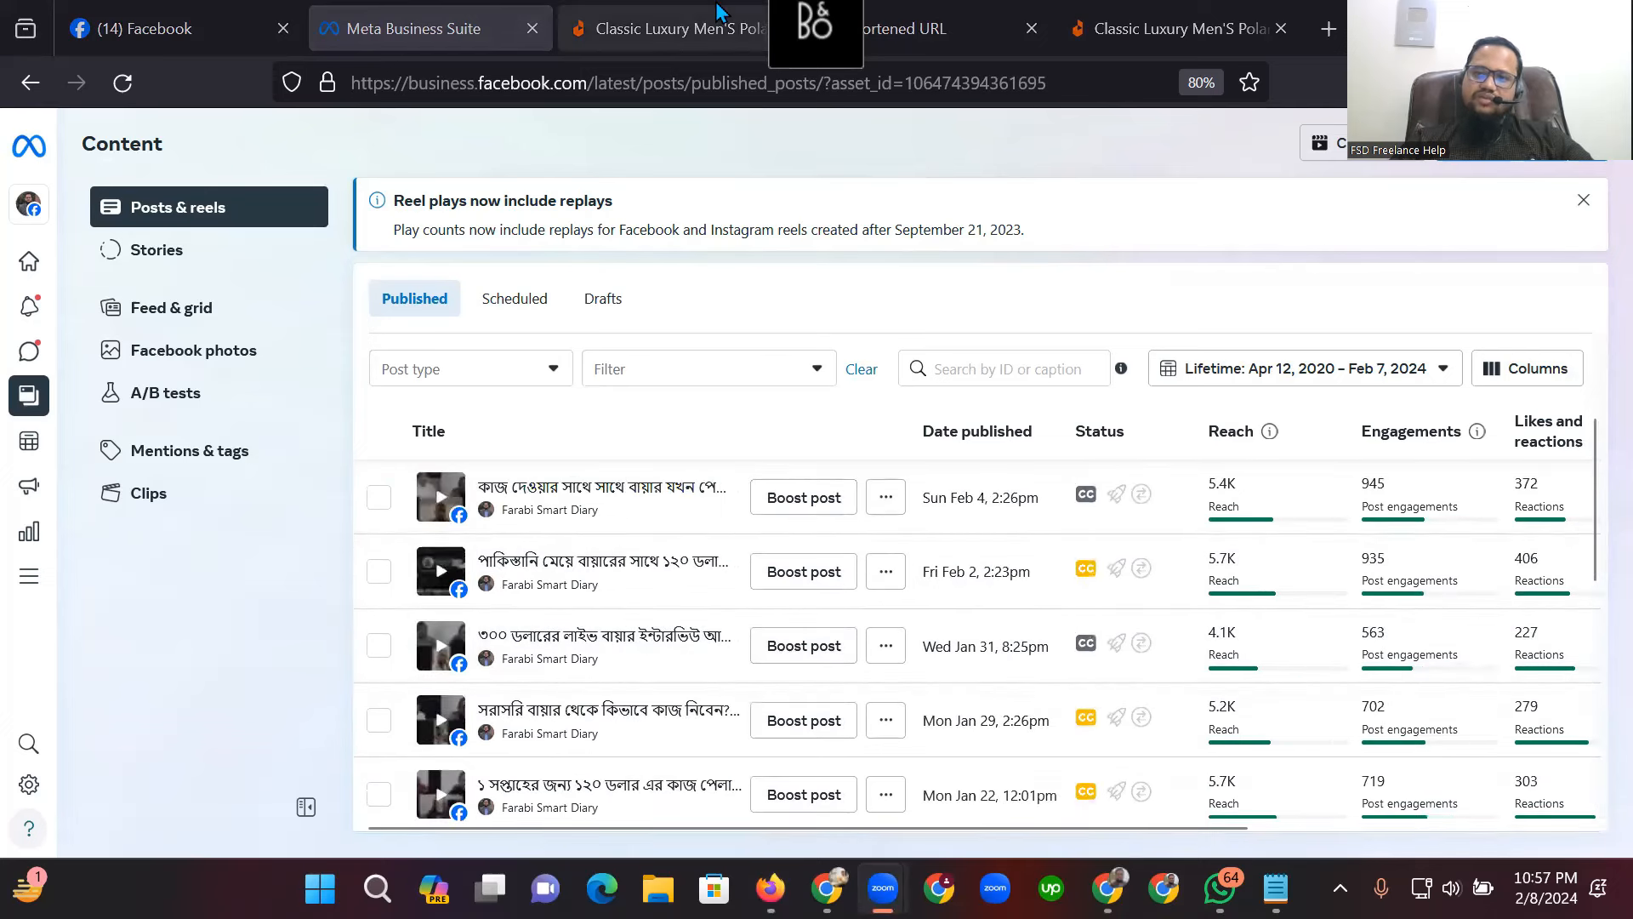
Open the additional options for the published post dated Sun Feb 4.
click(880, 501)
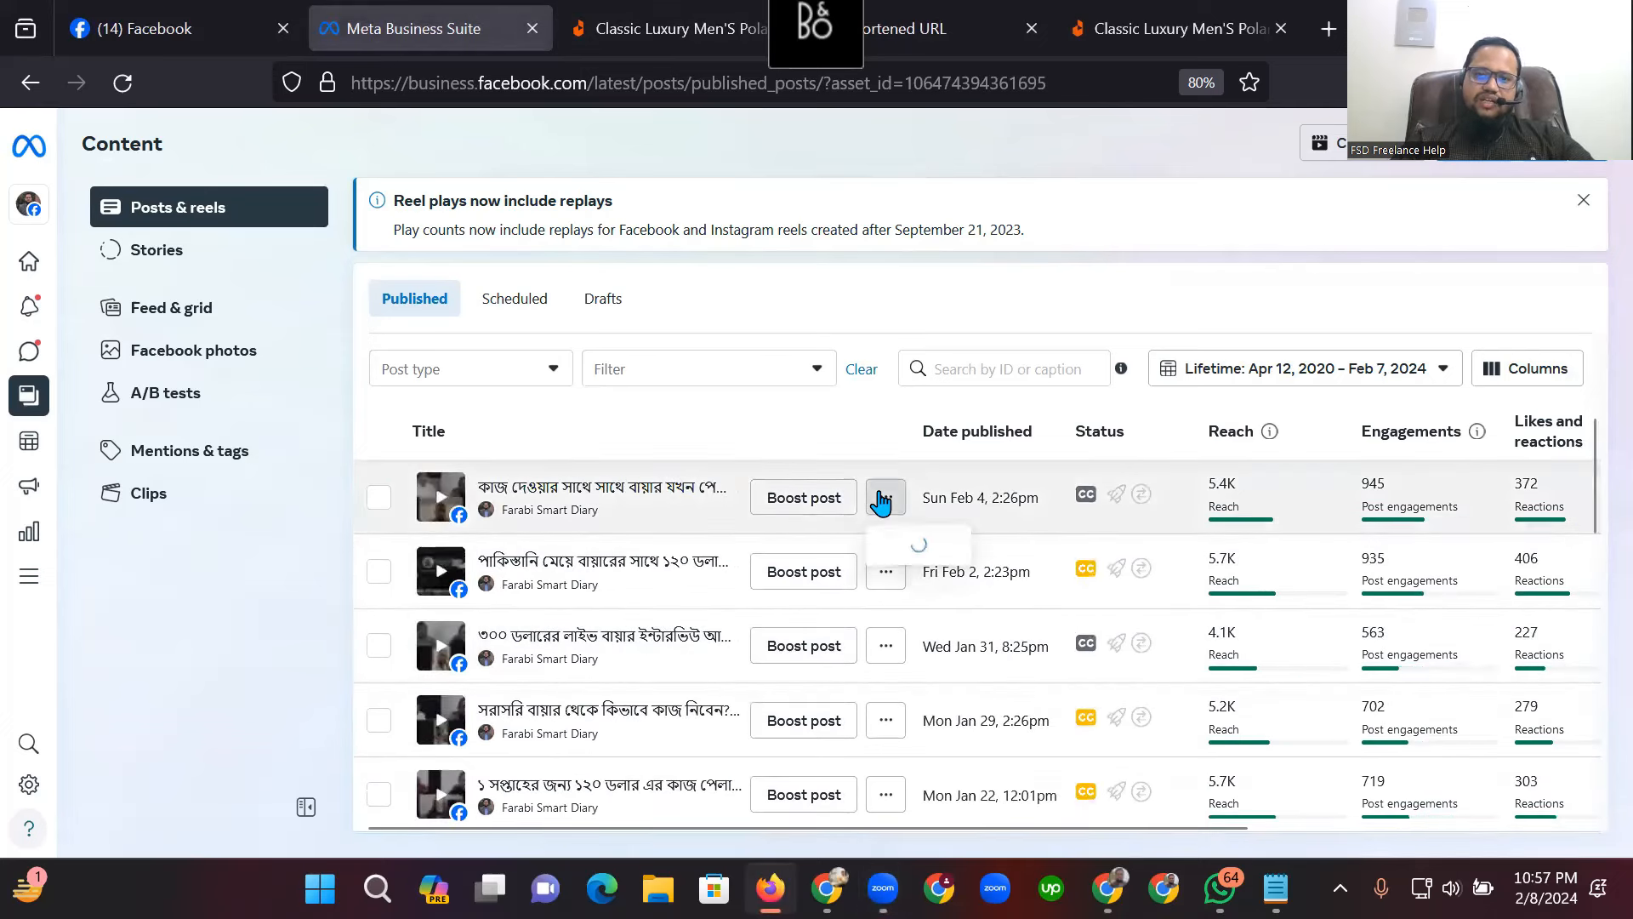